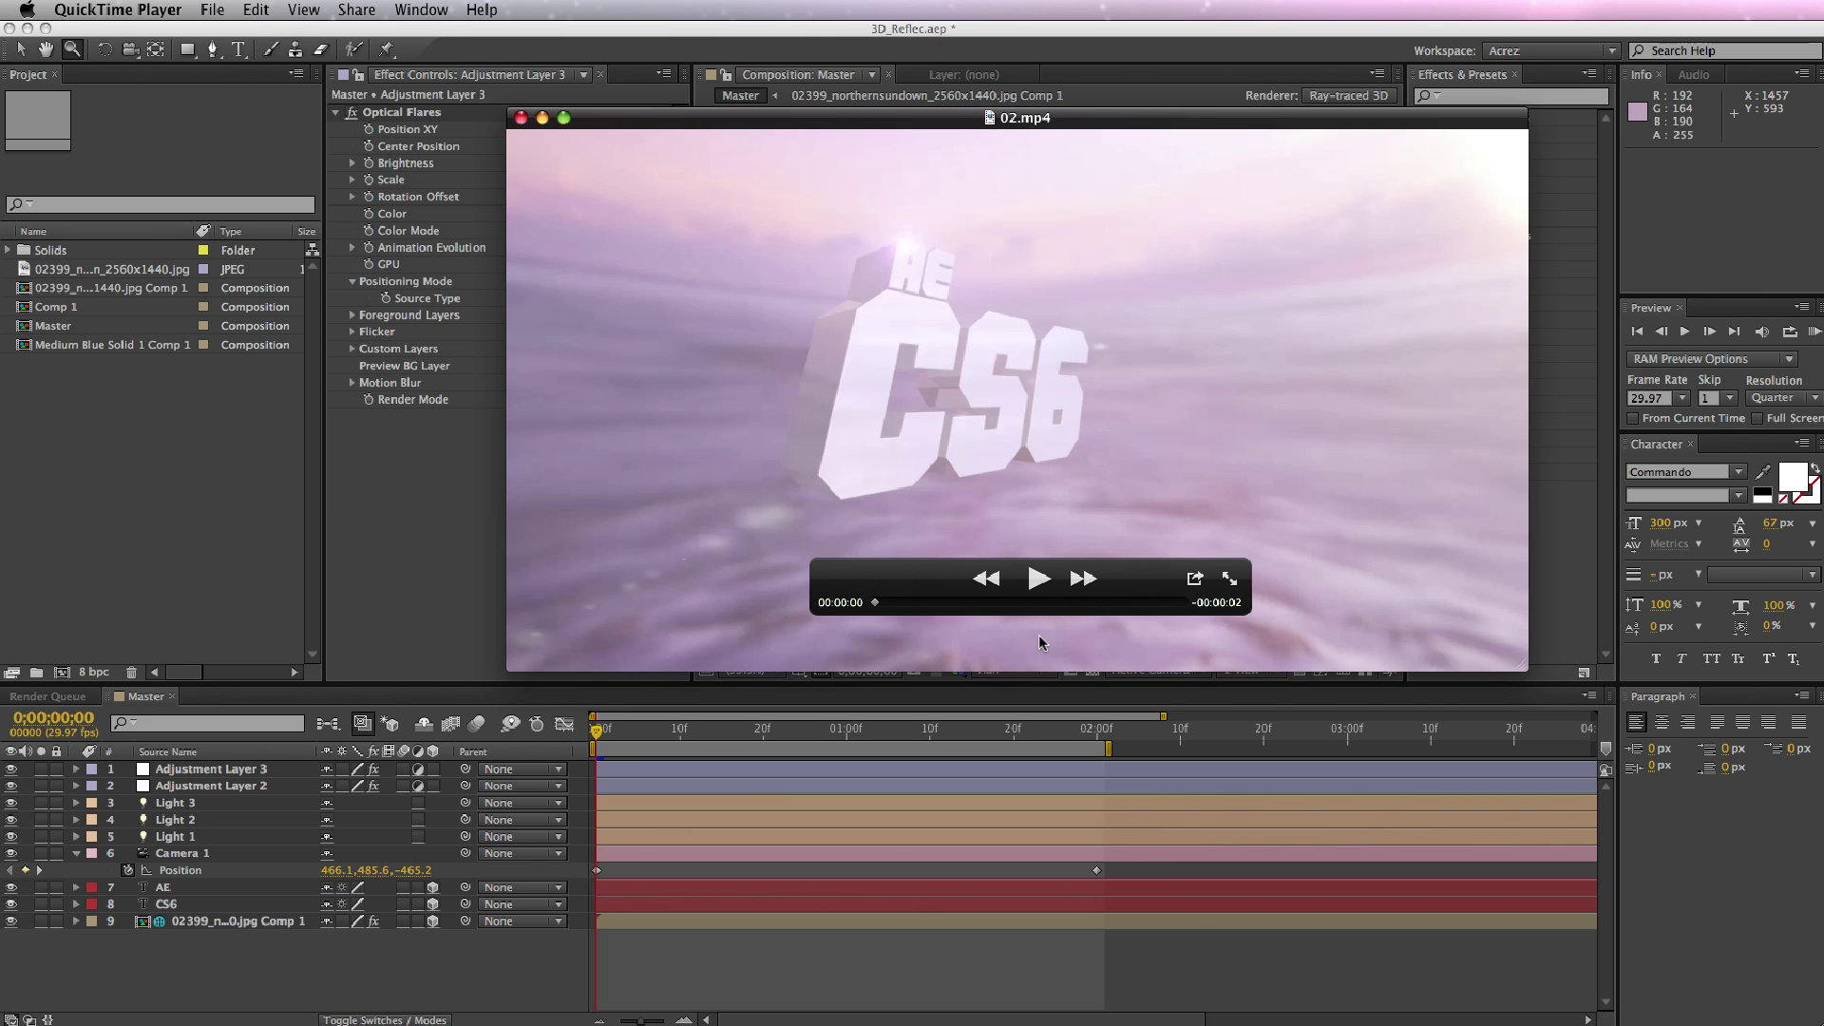
Play the finished 02.mp4 render of the 3D CS6 title a few times and minimize its player.
{"action": "left_click", "coordinate": [1041, 580]}
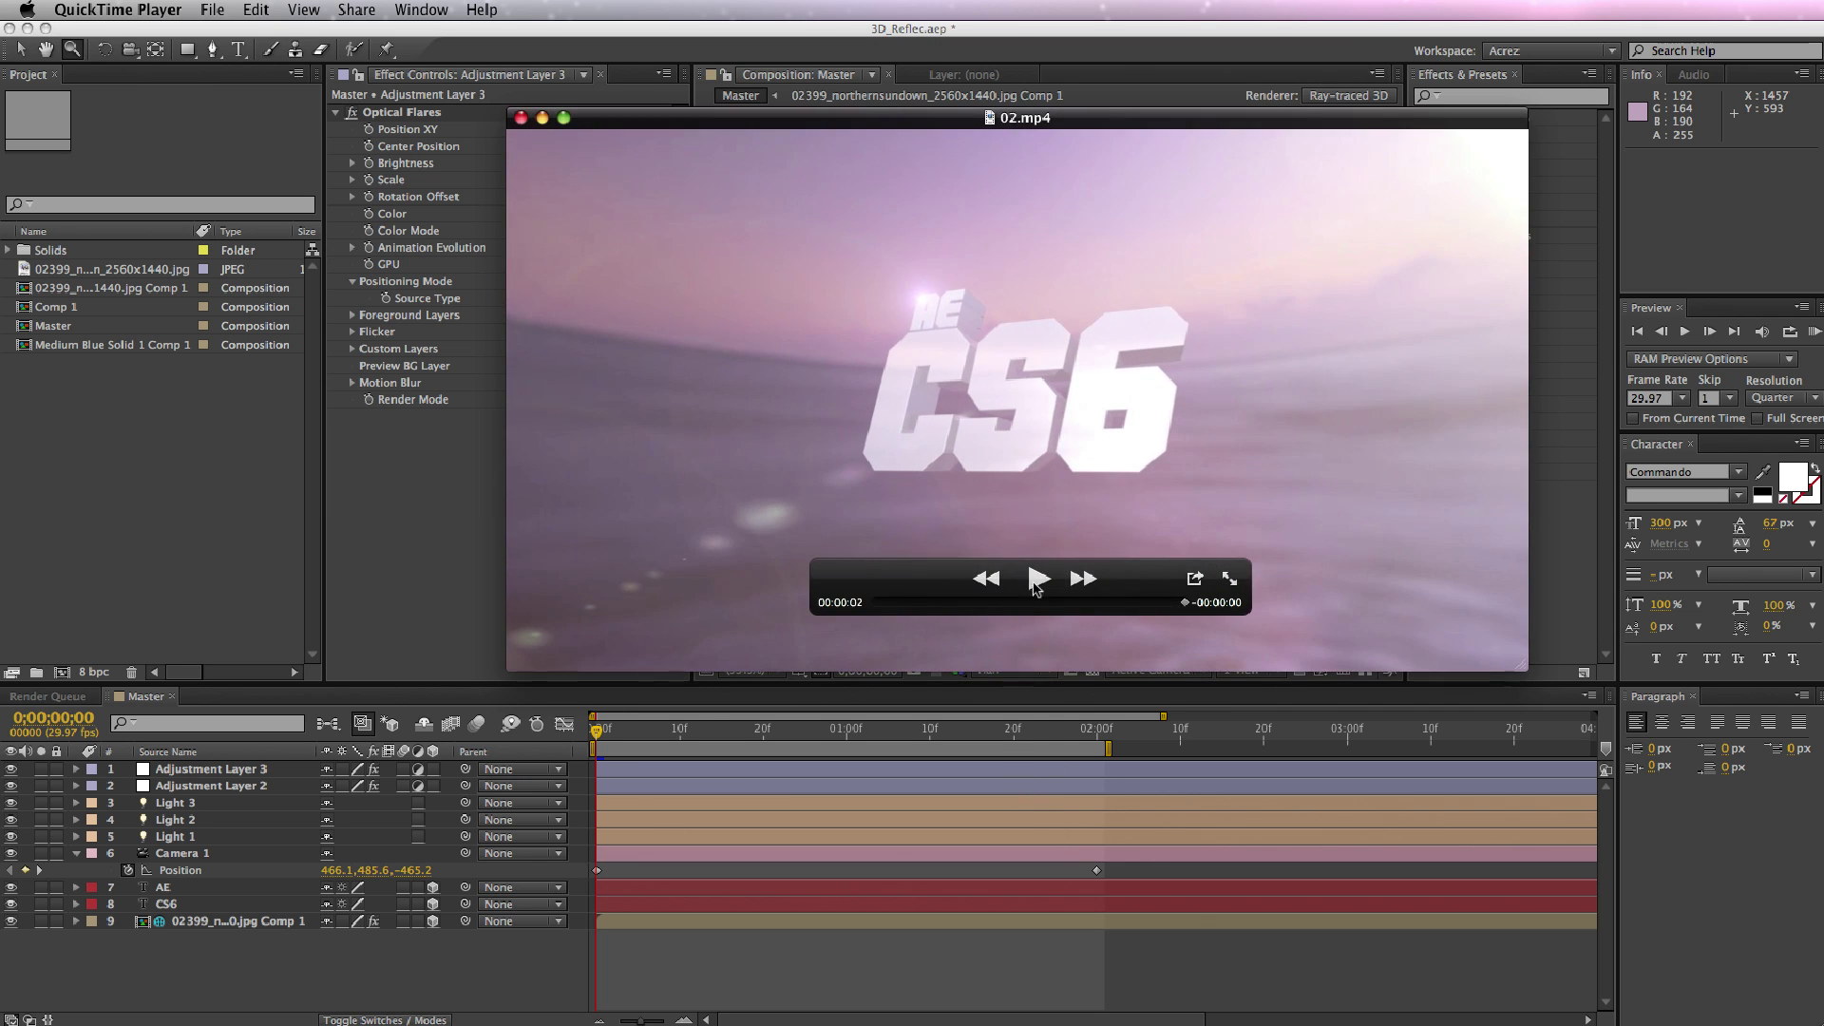
{"action": "left_click", "coordinate": [1036, 580]}
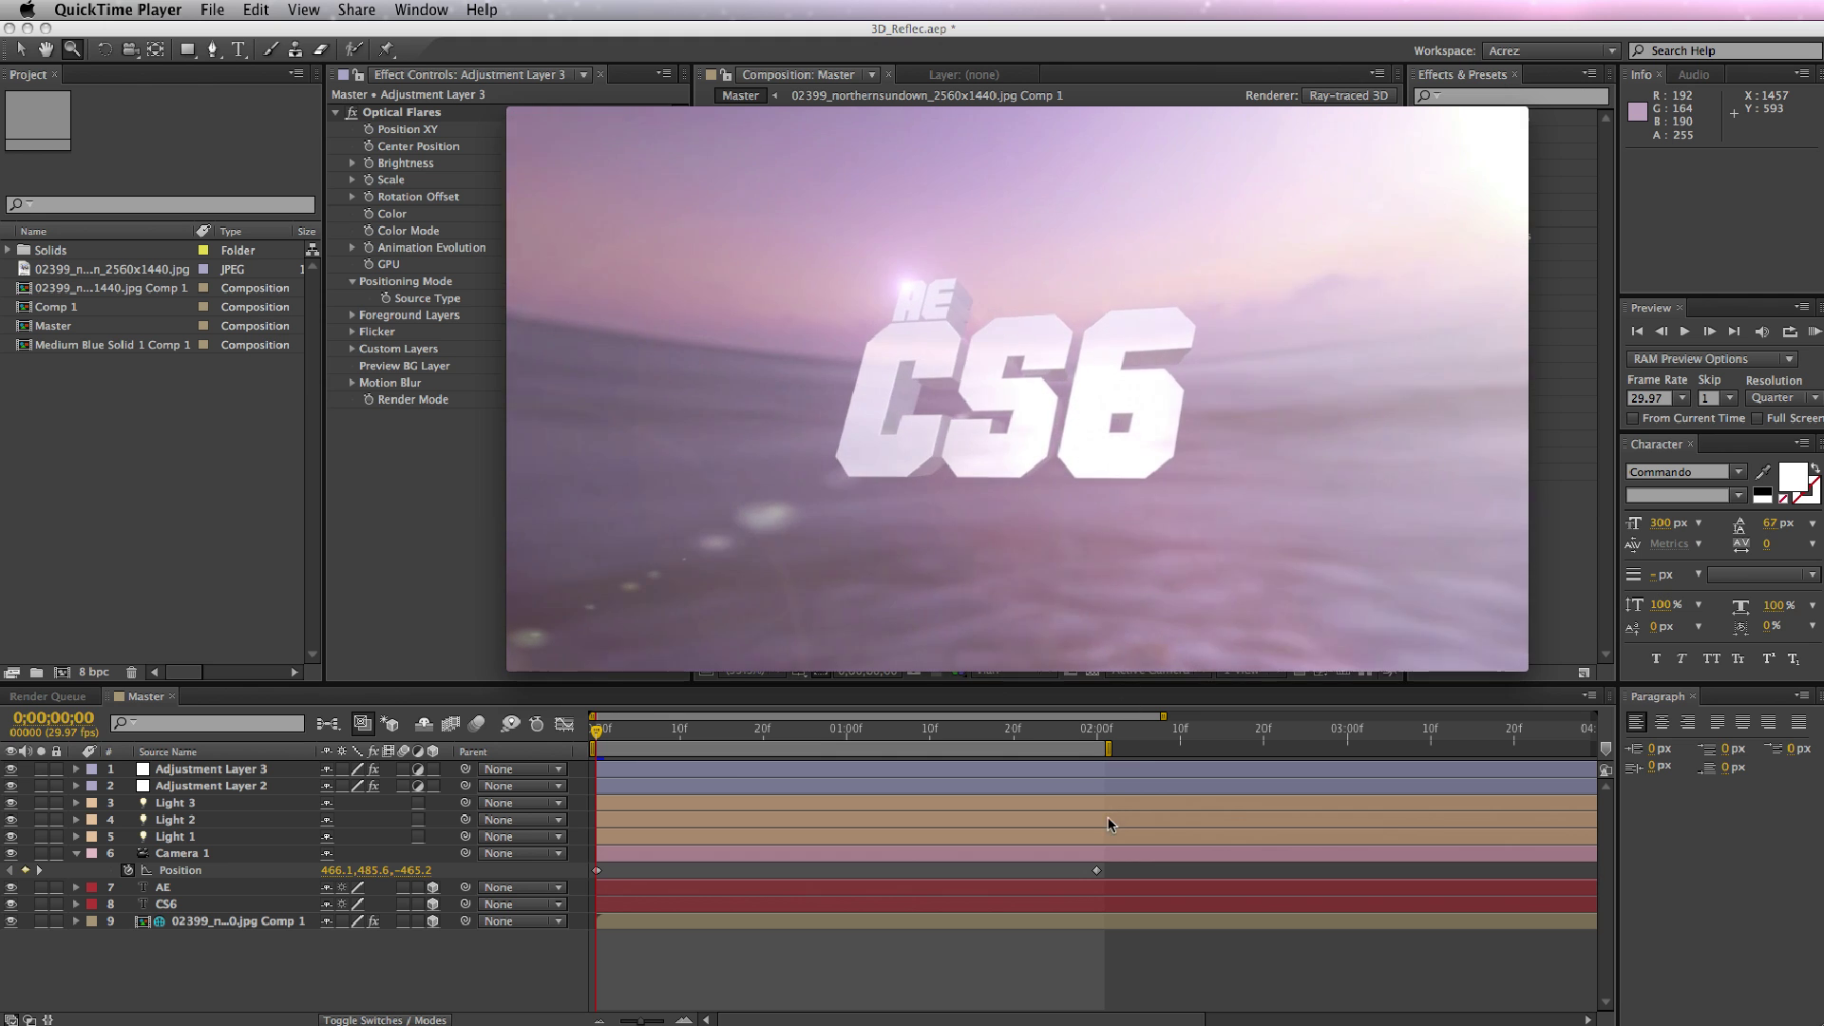
{"action": "left_click", "coordinate": [1036, 582]}
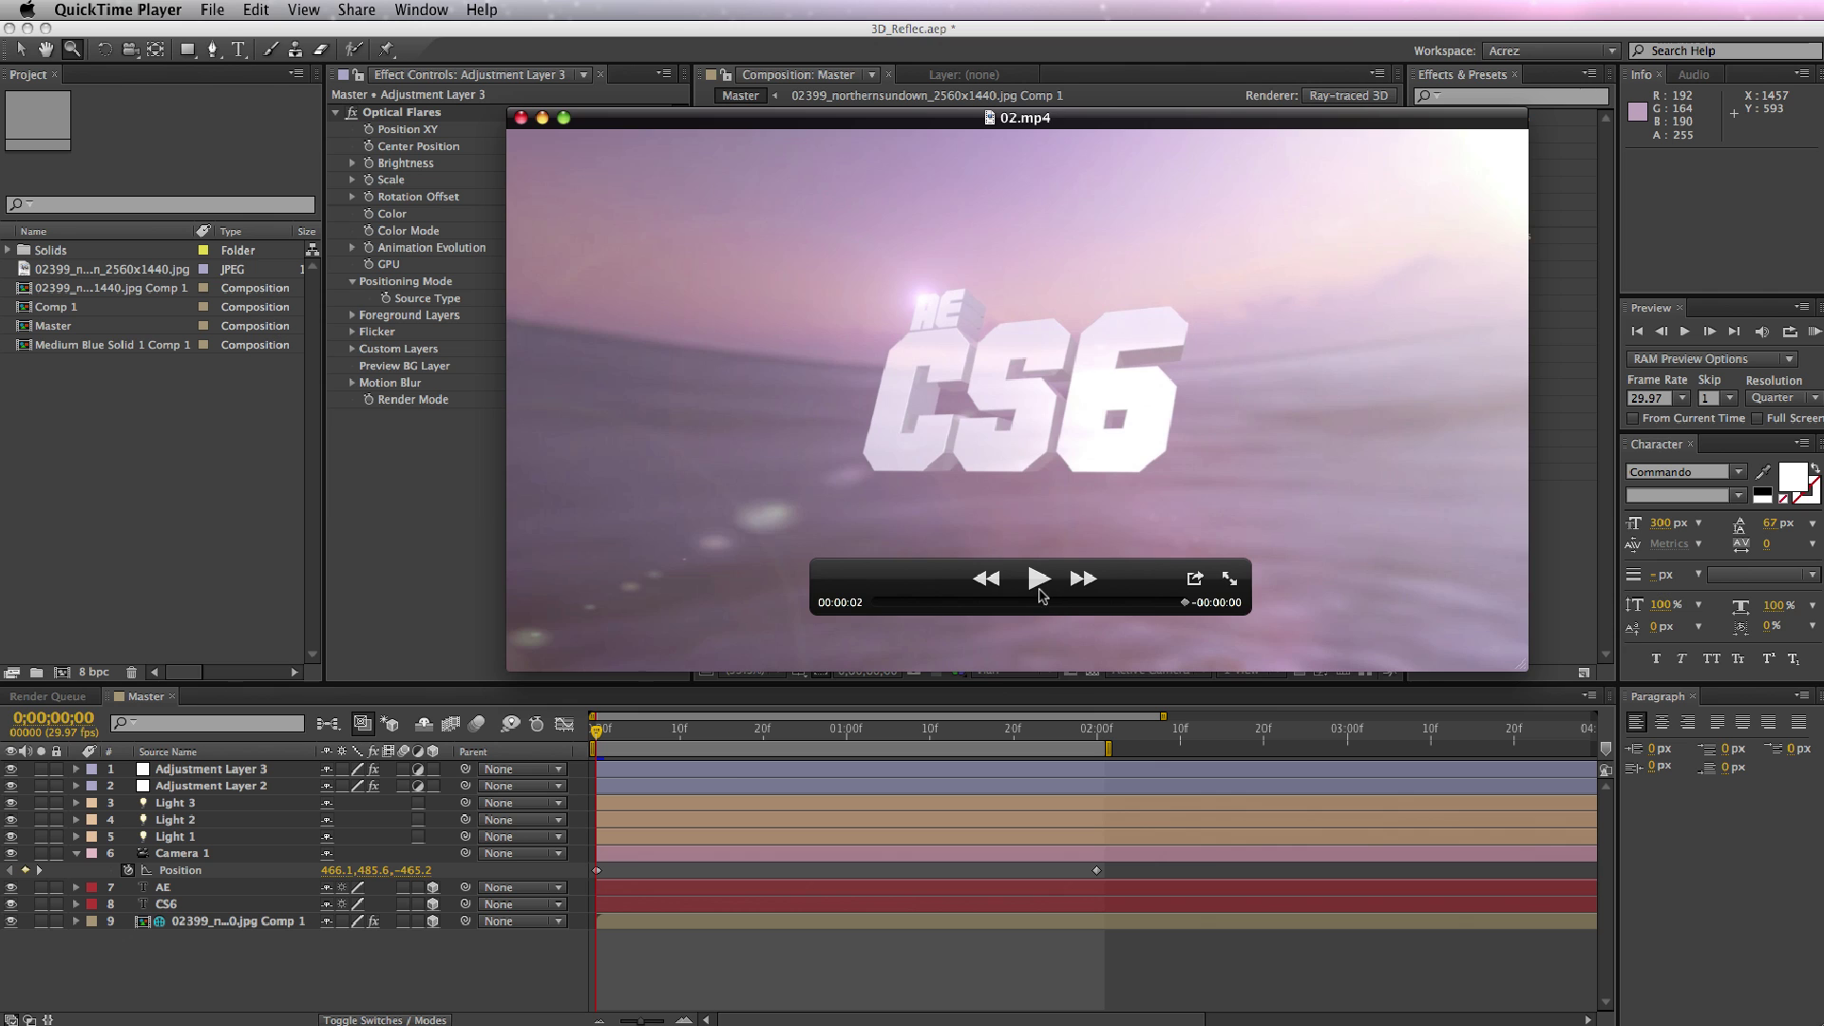
{"action": "left_click", "coordinate": [1036, 582]}
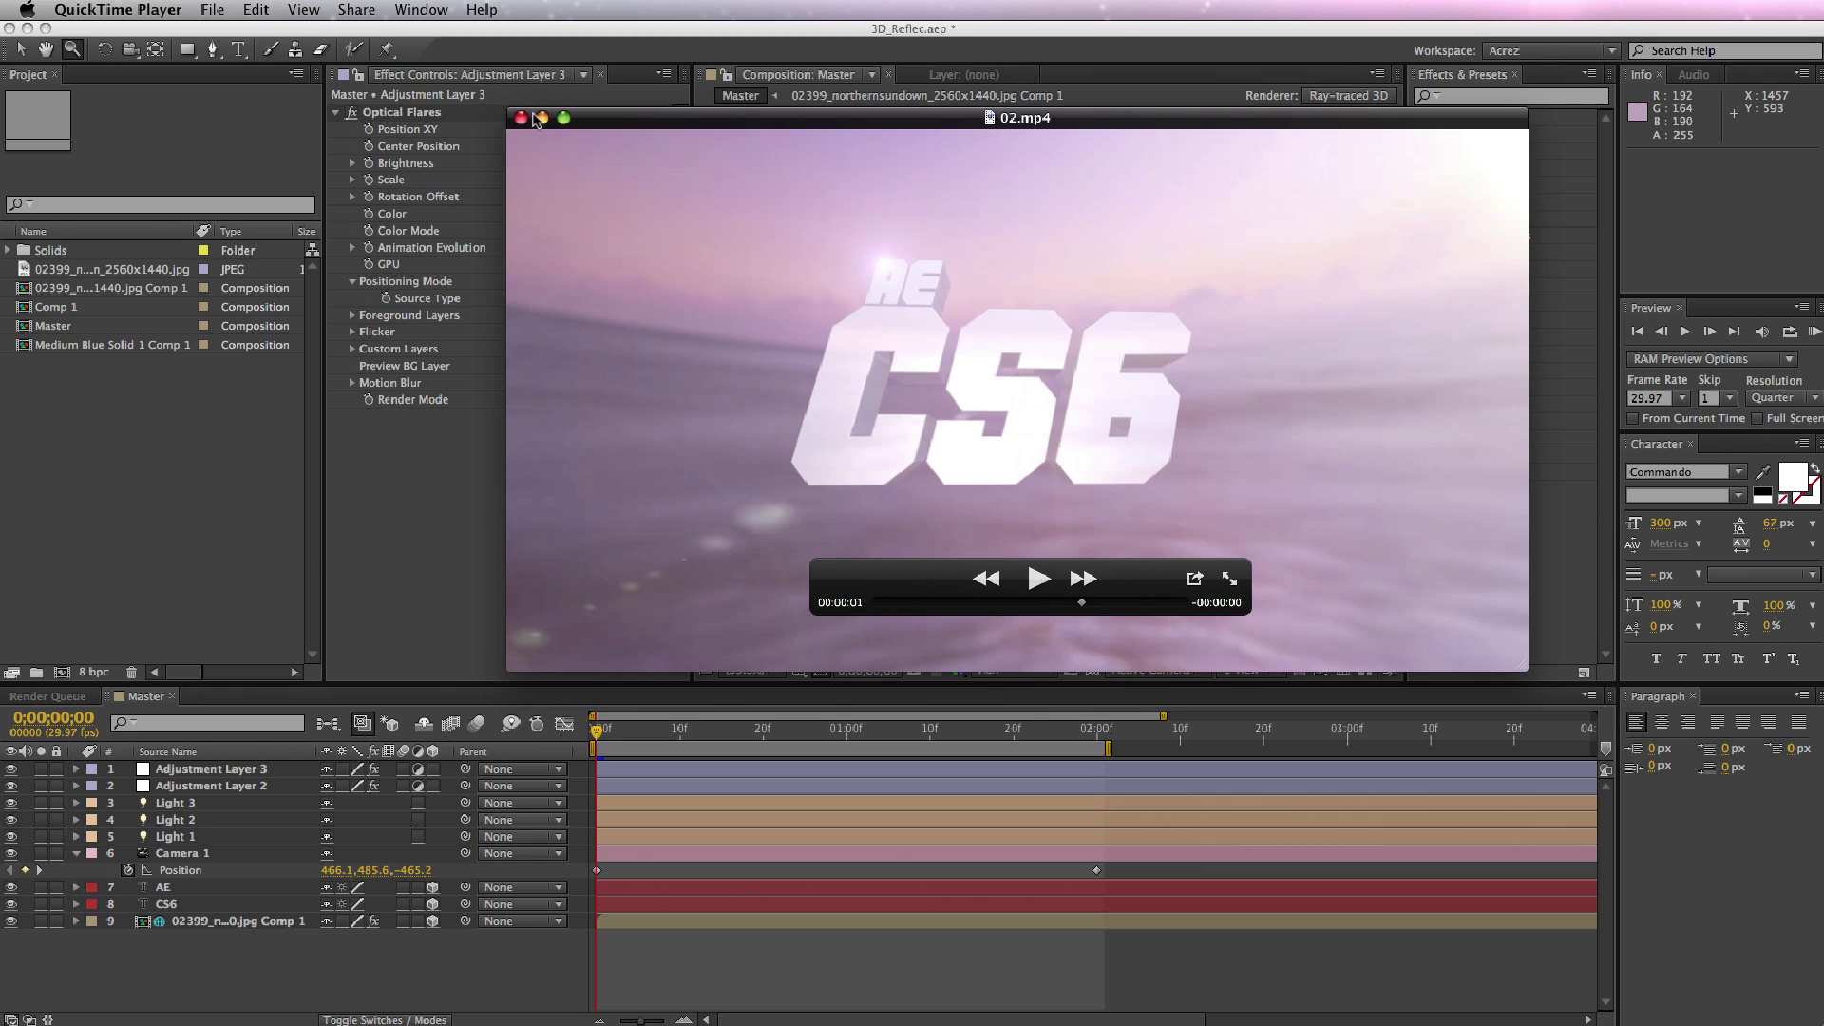
{"action": "left_click", "coordinate": [541, 118]}
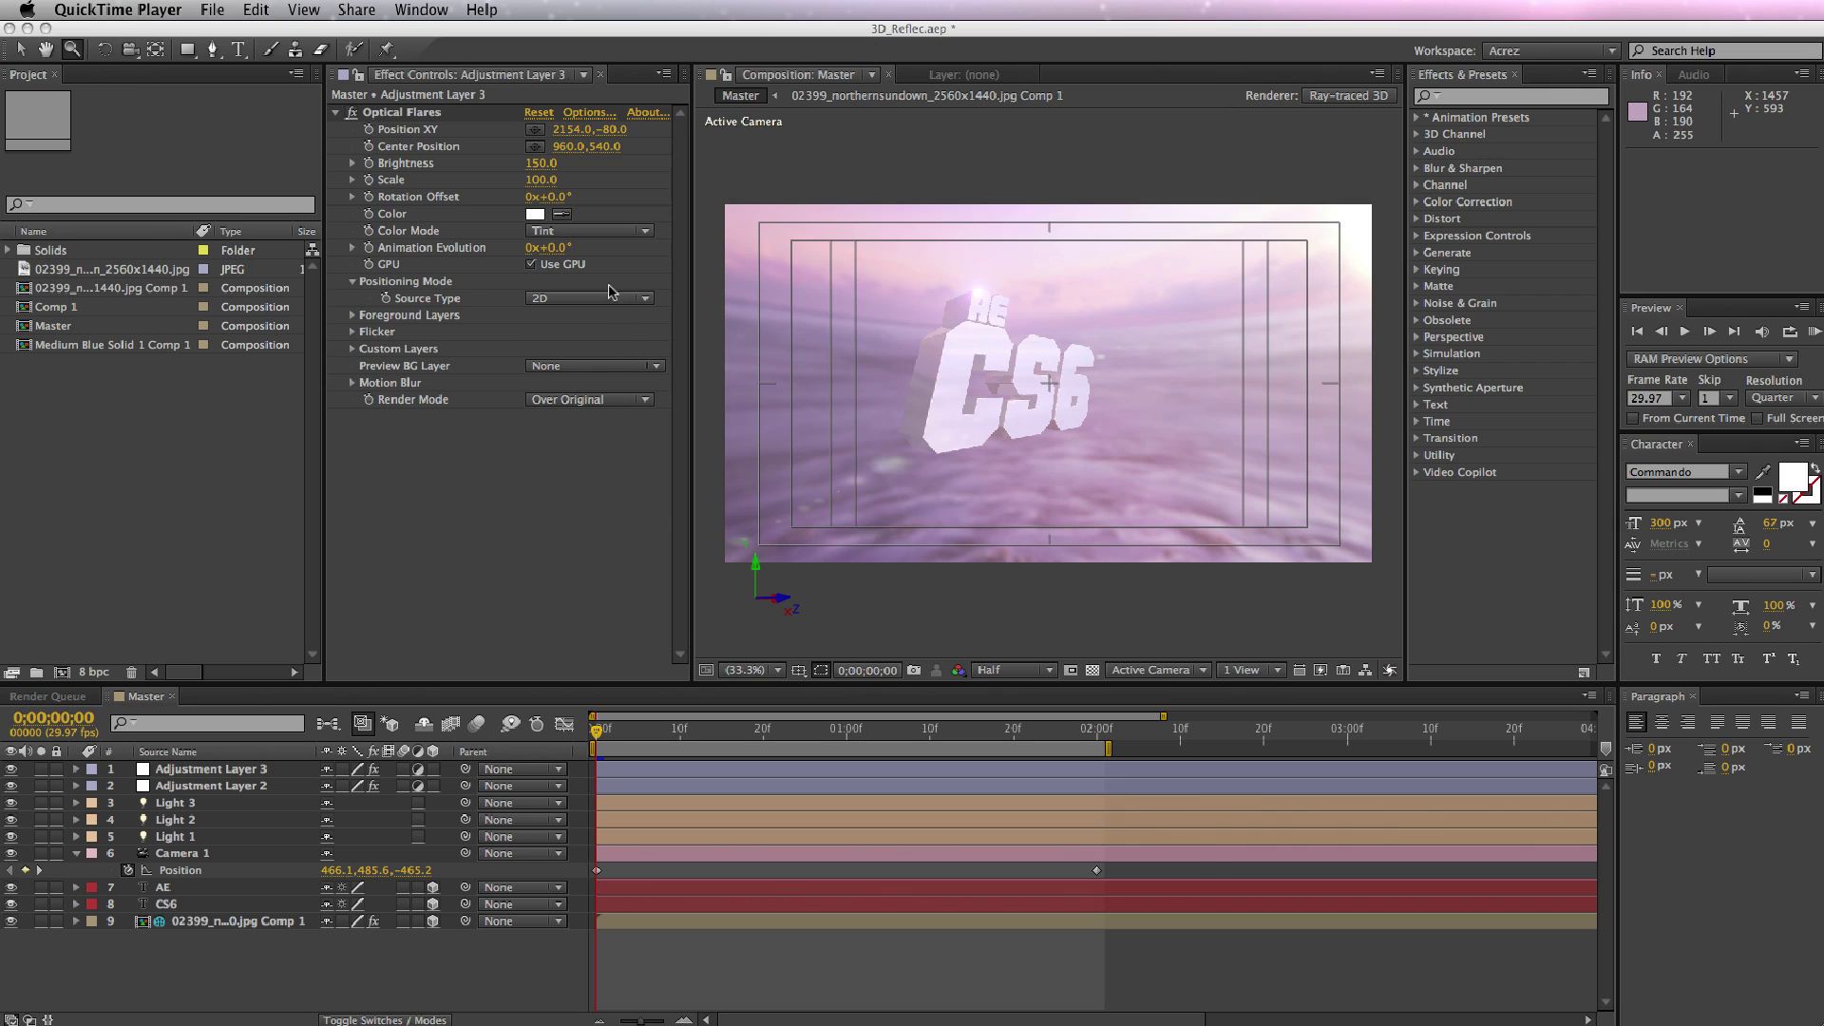
Create a new composition with the HDV/HDTV 720 29.97 preset and a duration of 5 seconds.
{"action": "left_click", "coordinate": [436, 978]}
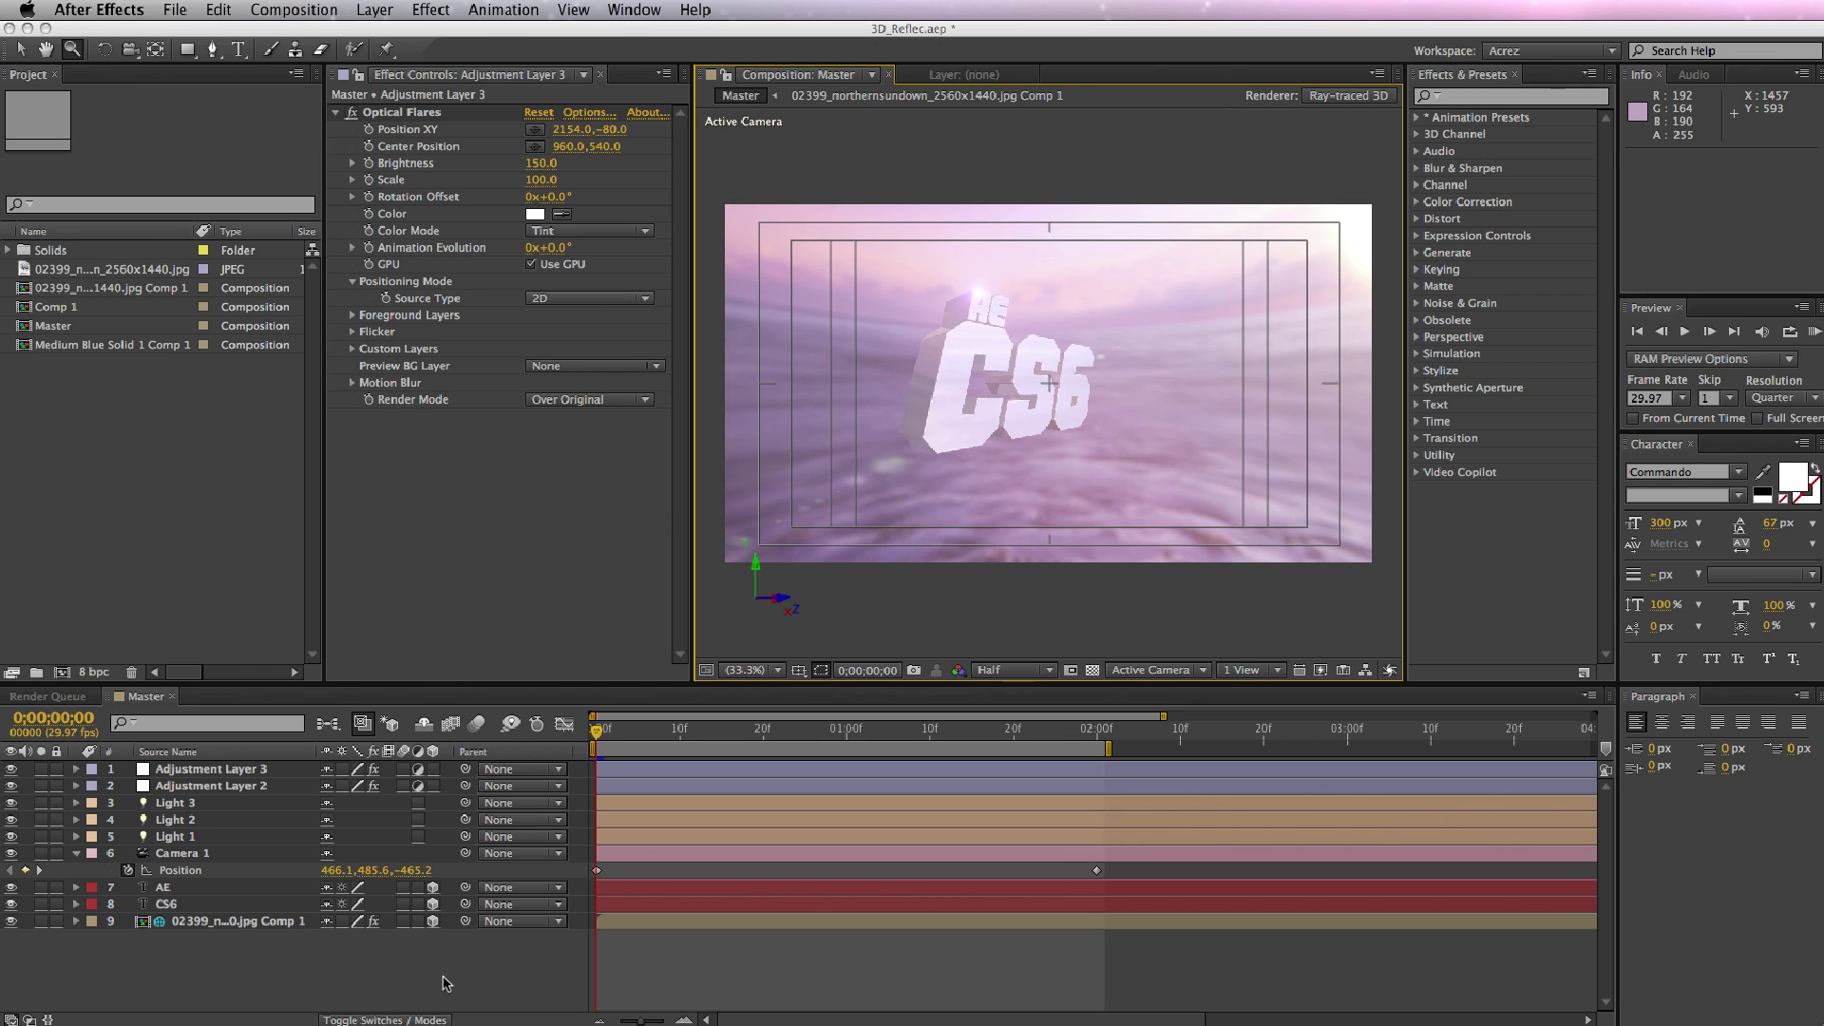
{"action": "left_click", "coordinate": [452, 975]}
{"action": "key", "text": "space"}
{"action": "key", "text": "super+n"}
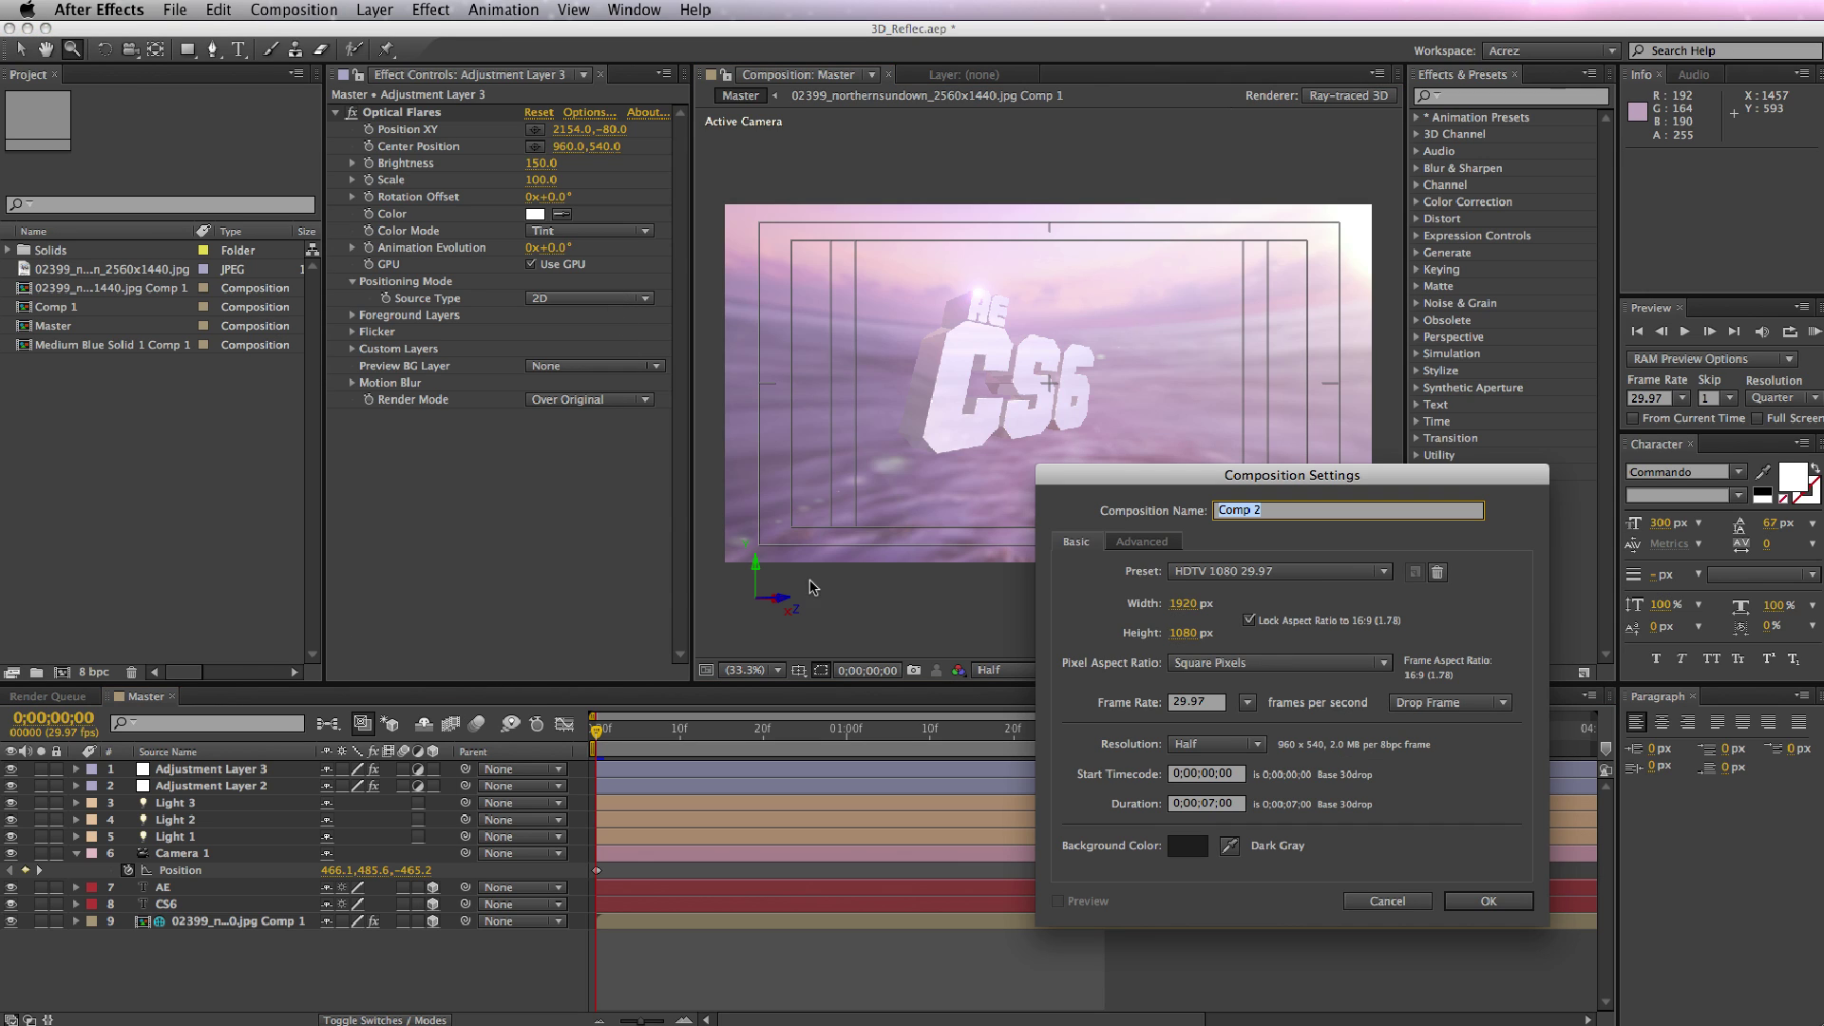
{"action": "left_click", "coordinate": [1245, 573]}
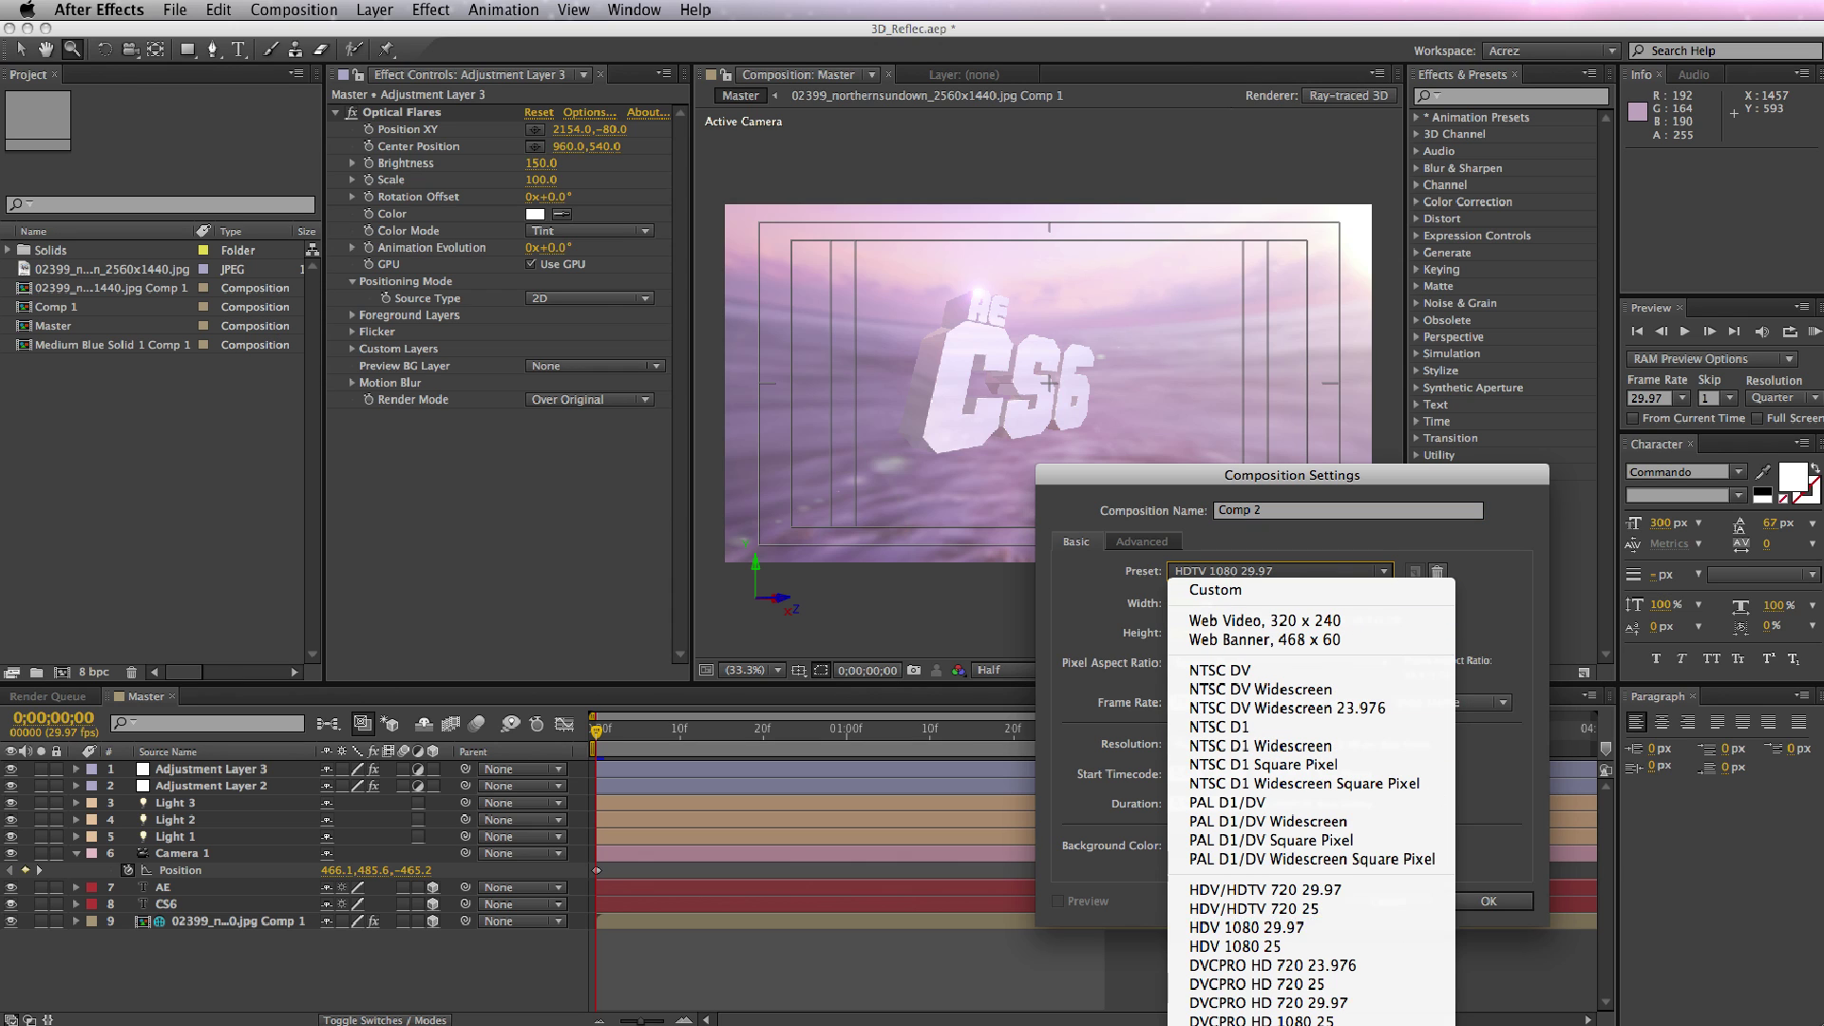
{"action": "left_click", "coordinate": [1370, 889]}
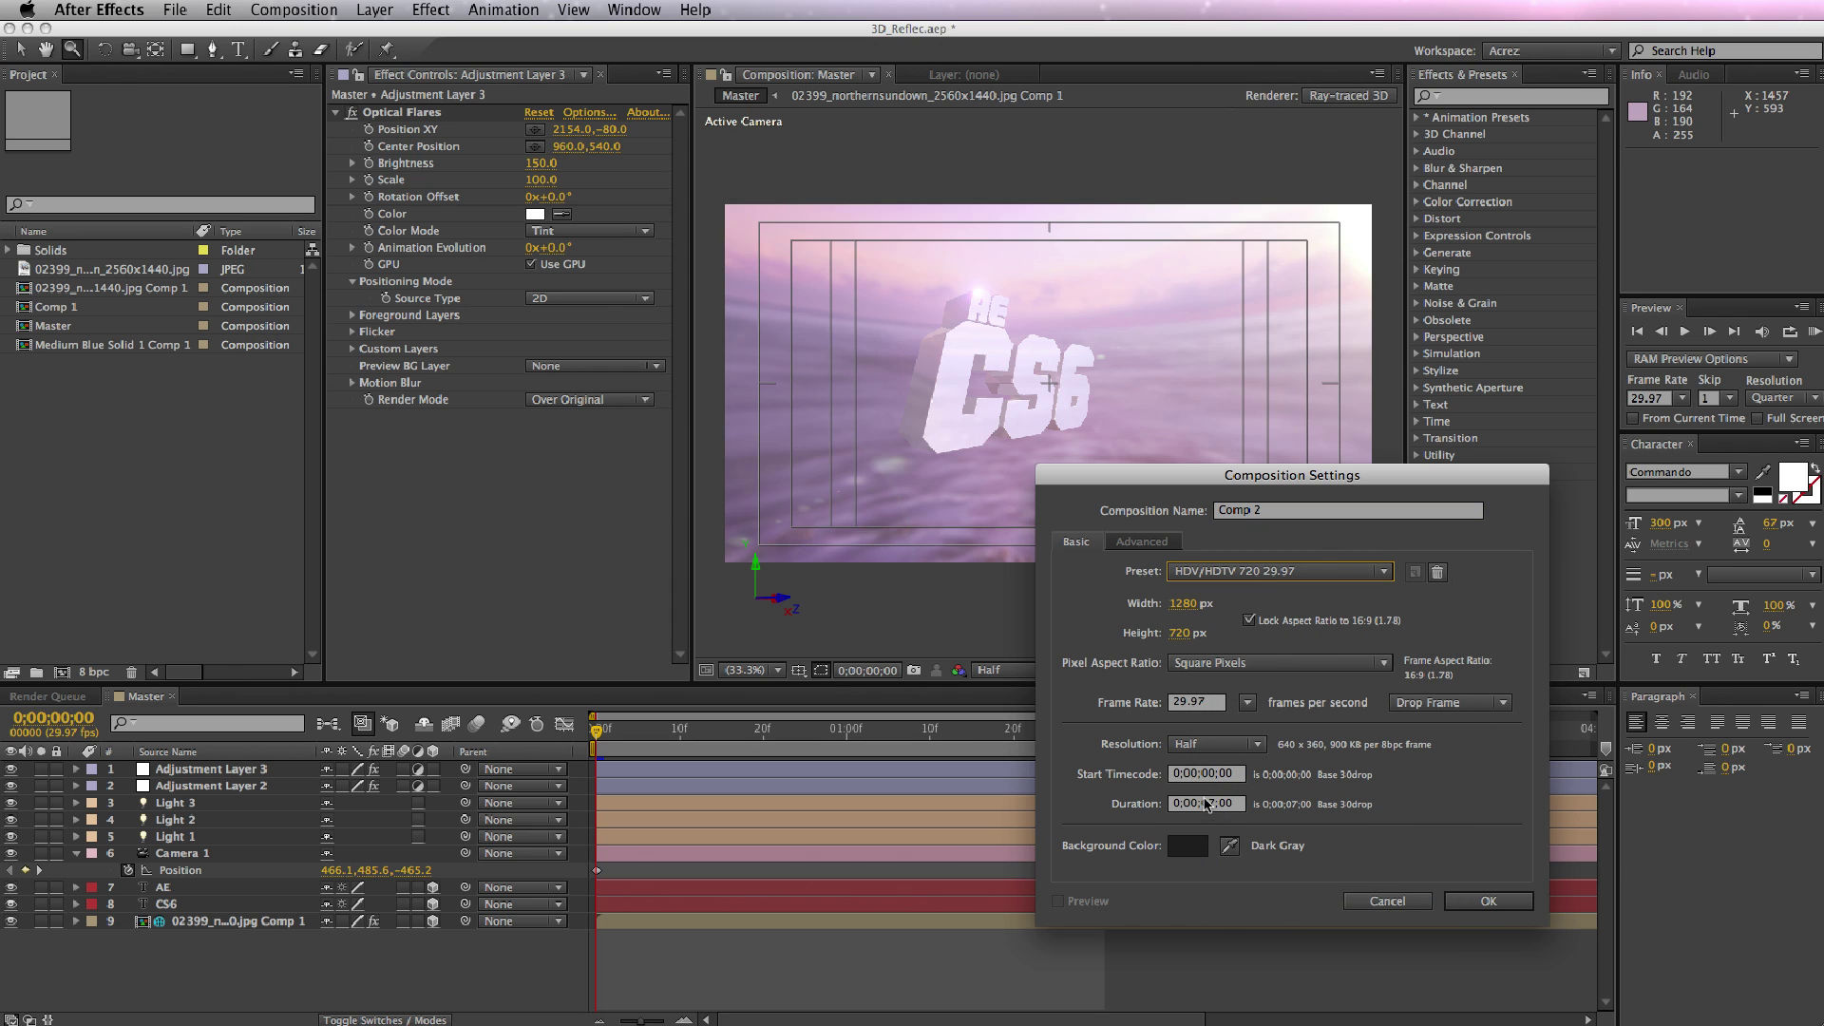
{"action": "double_click", "coordinate": [1205, 804]}
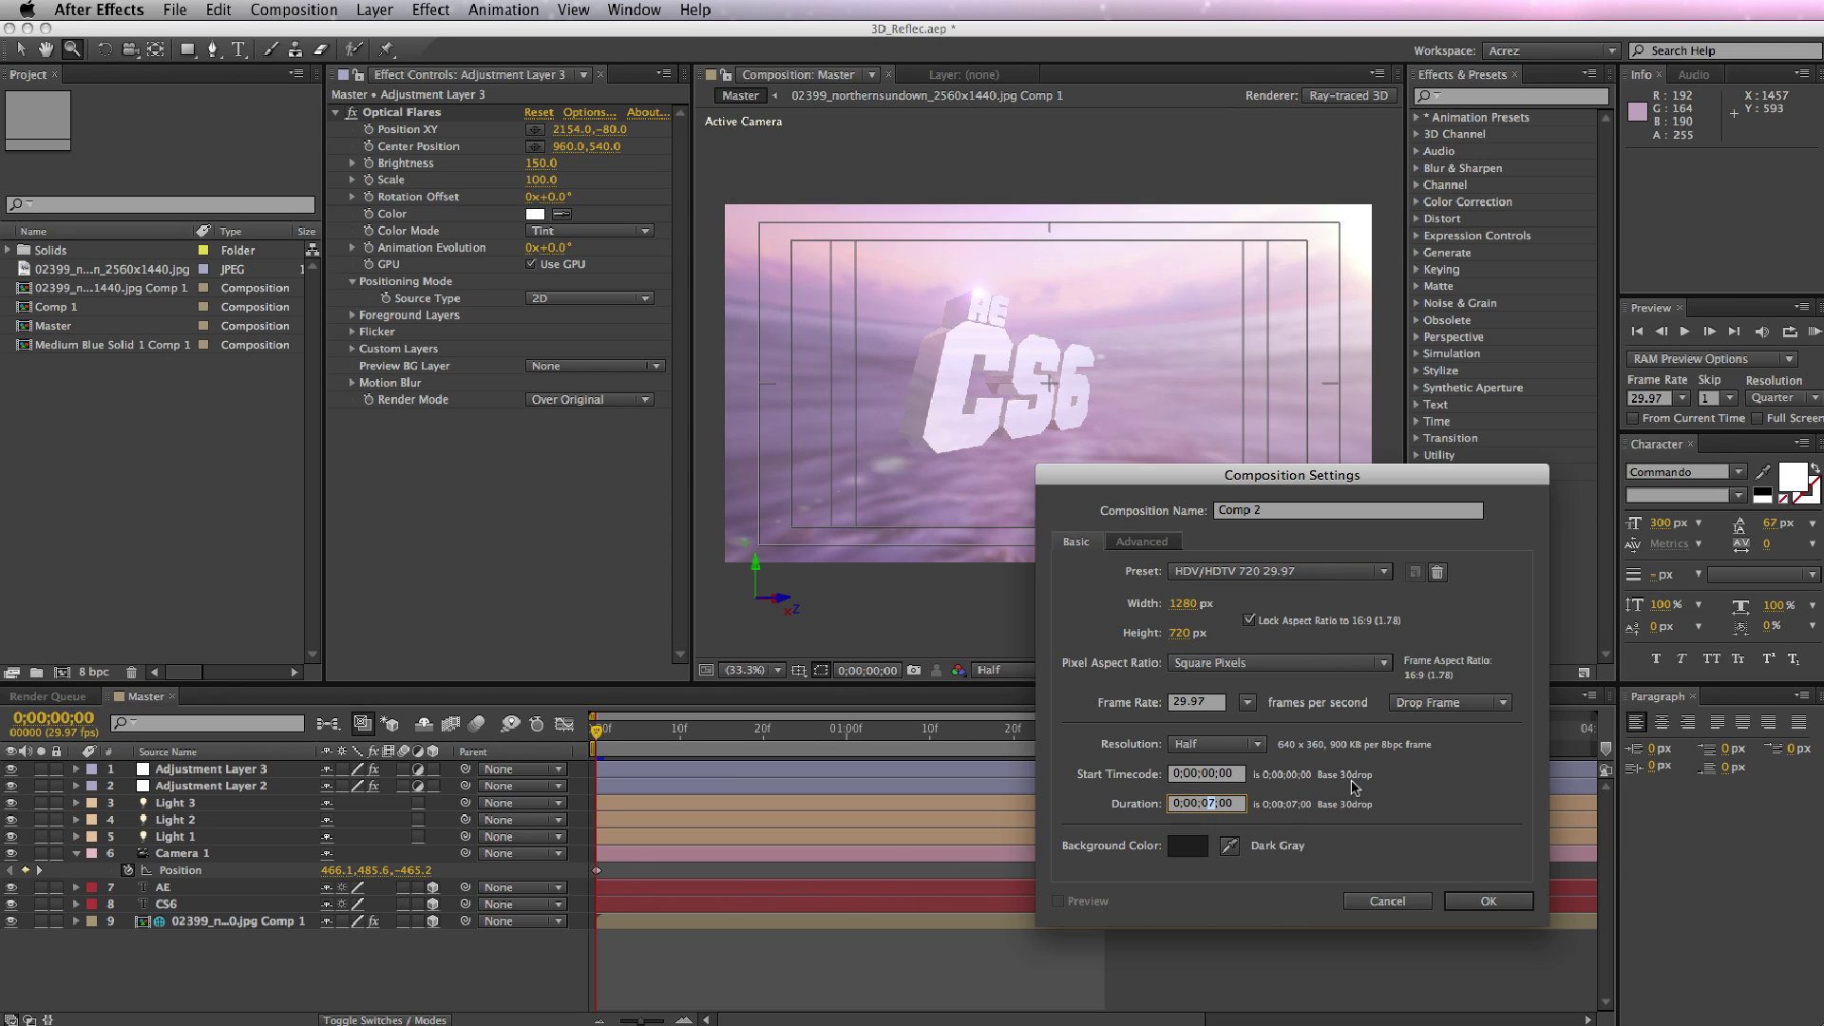
{"action": "type", "text": "05"}
{"action": "left_click", "coordinate": [1488, 901]}
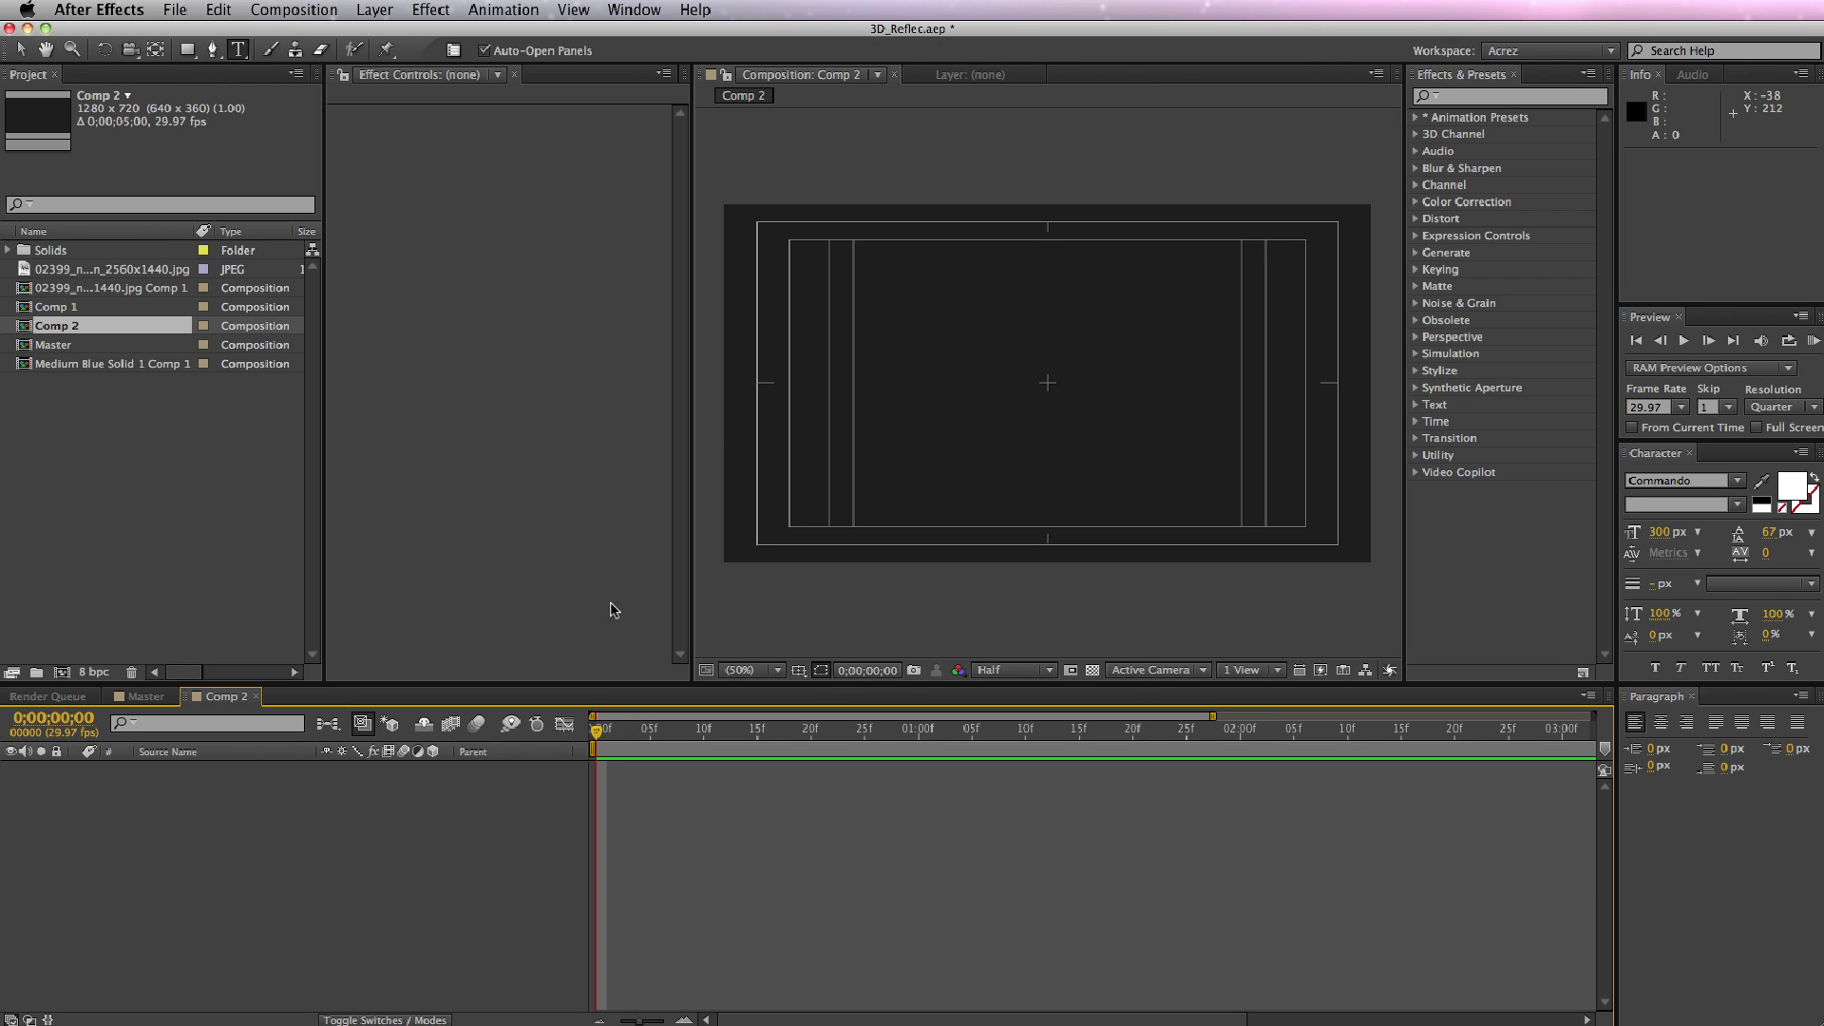
Add a text layer reading "CS6" and move it to the centre of the composition.
{"action": "left_click", "coordinate": [376, 10]}
{"action": "mouse_move", "coordinate": [390, 34]}
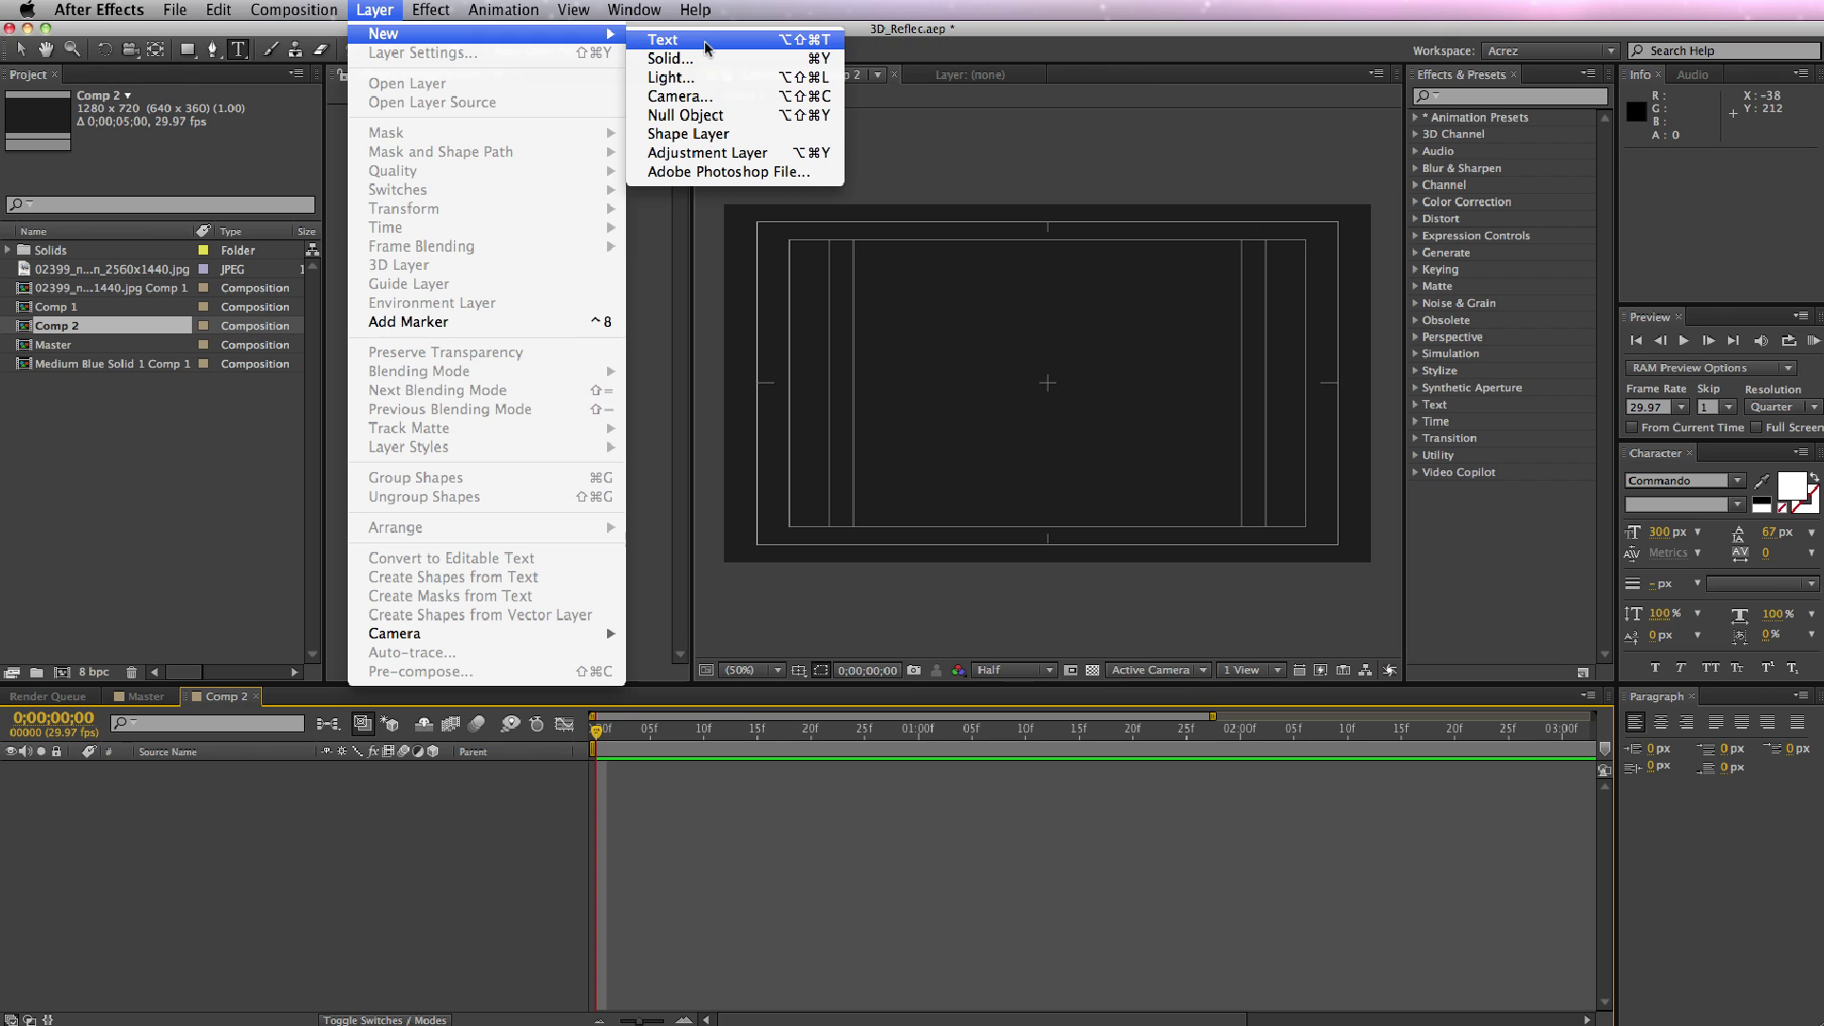
{"action": "left_click", "coordinate": [750, 40]}
{"action": "type", "text": "CS6"}
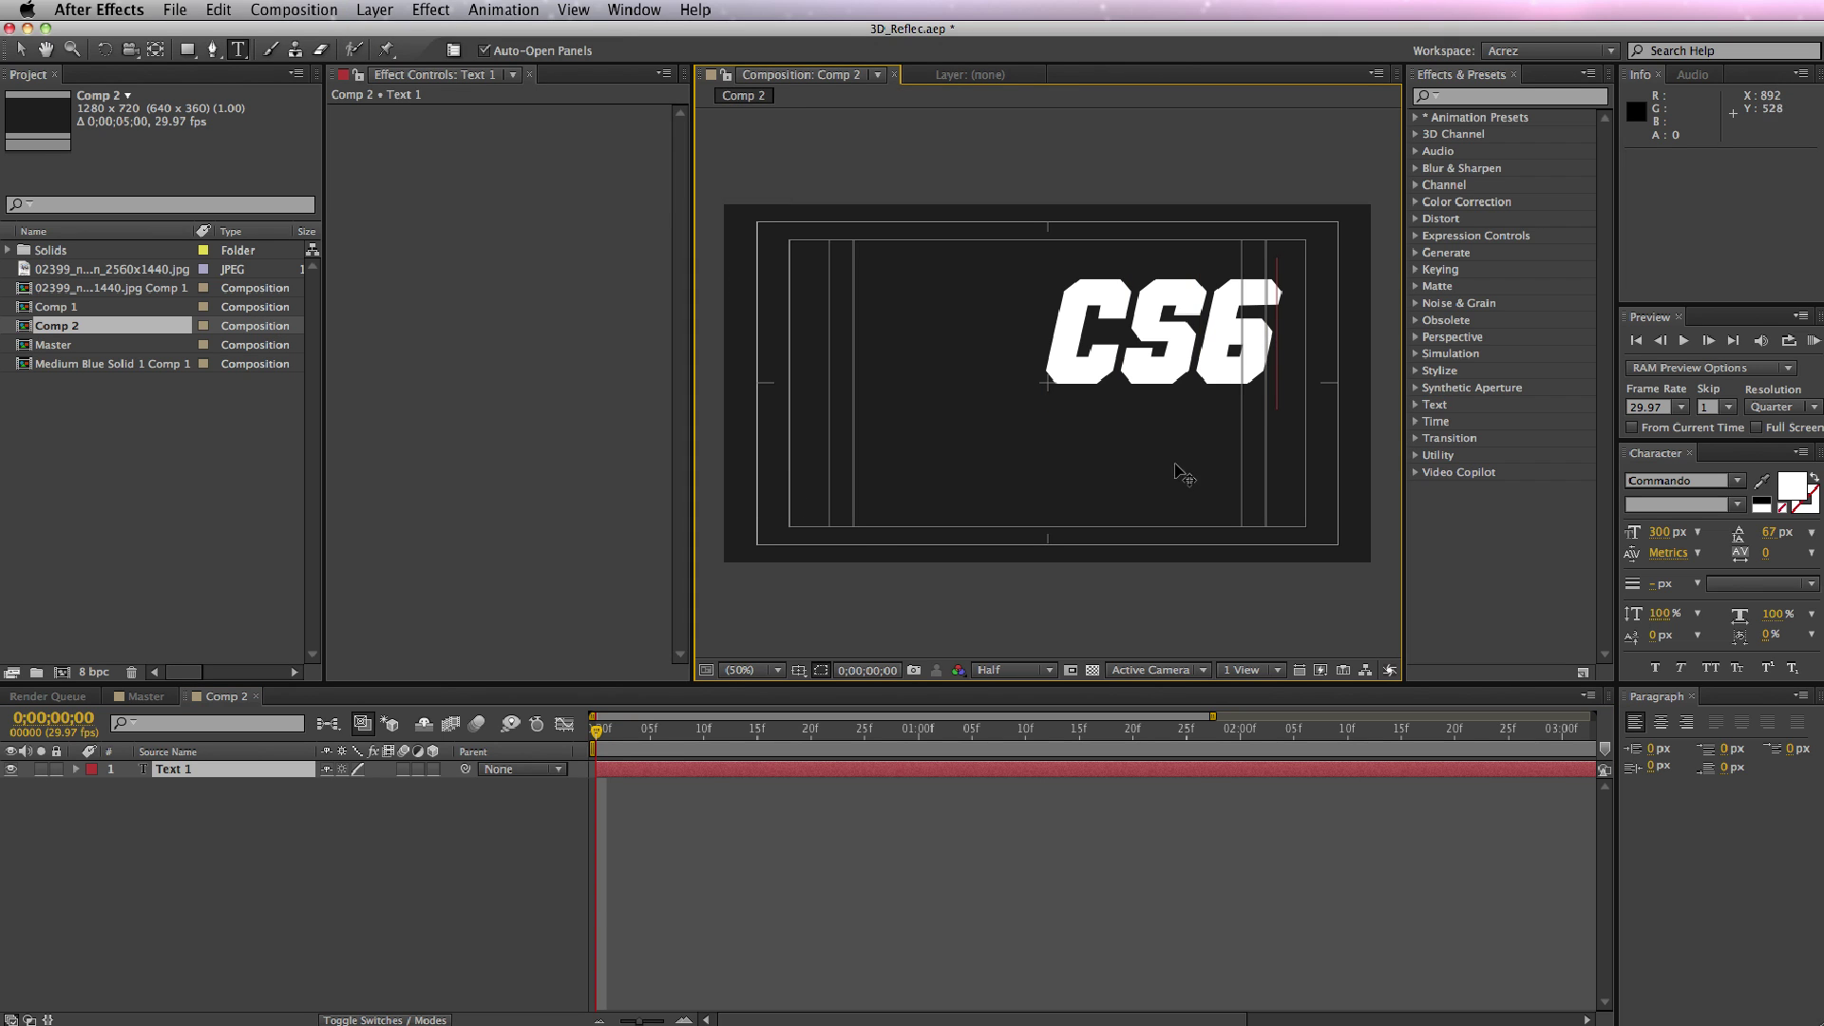
{"action": "left_click_drag", "start_coordinate": [1183, 476], "coordinate": [1061, 518]}
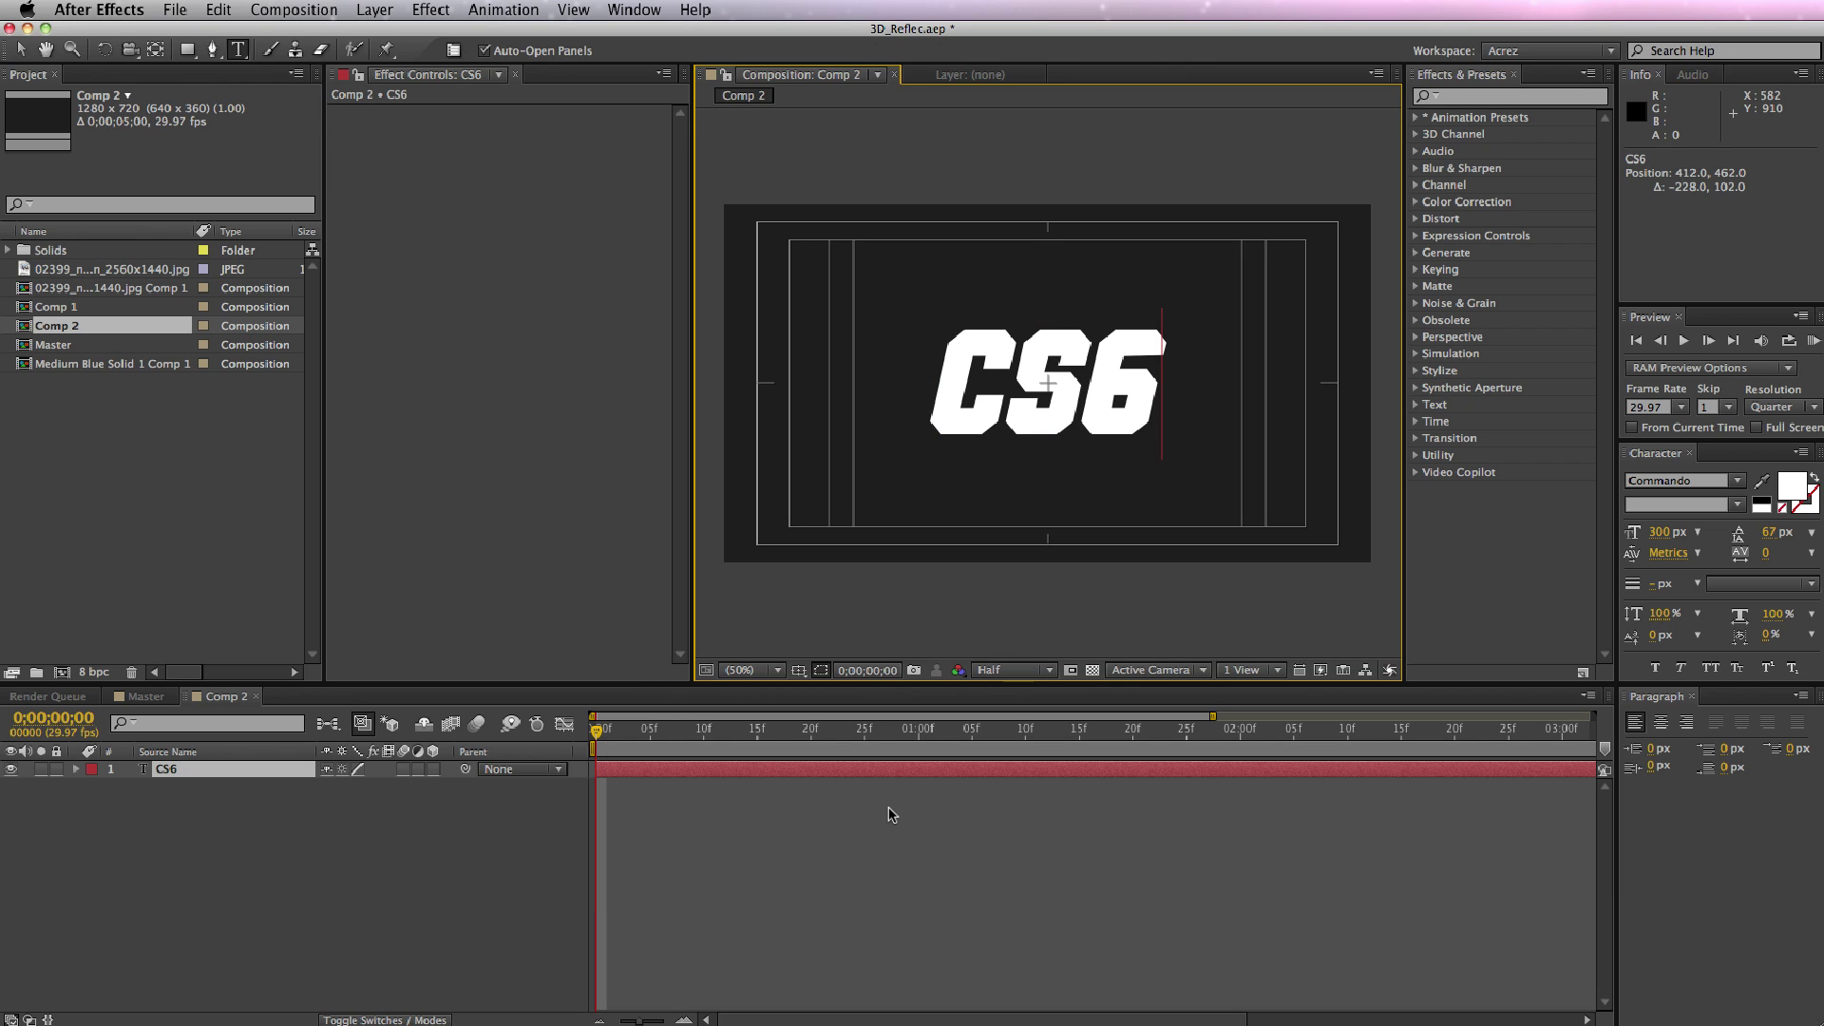
{"action": "left_click", "coordinate": [300, 843]}
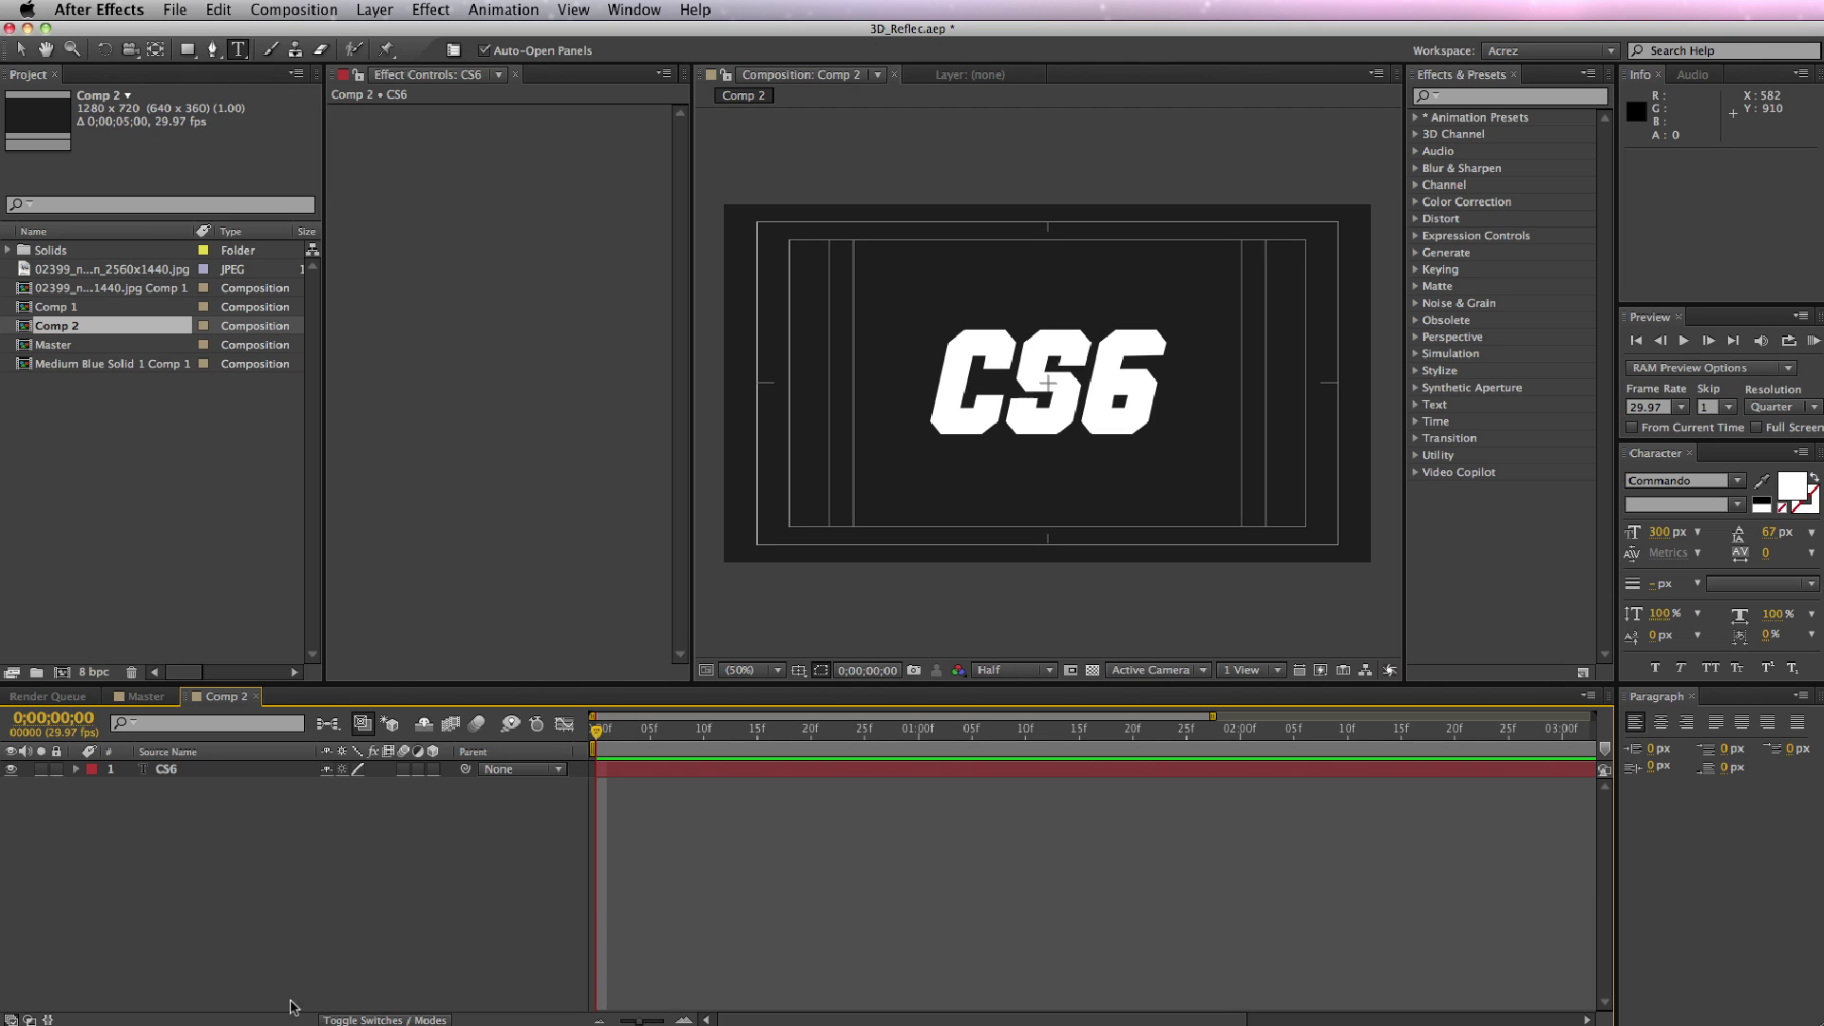
Make the CS6 text layer a 3D layer.
{"action": "left_click", "coordinate": [435, 770]}
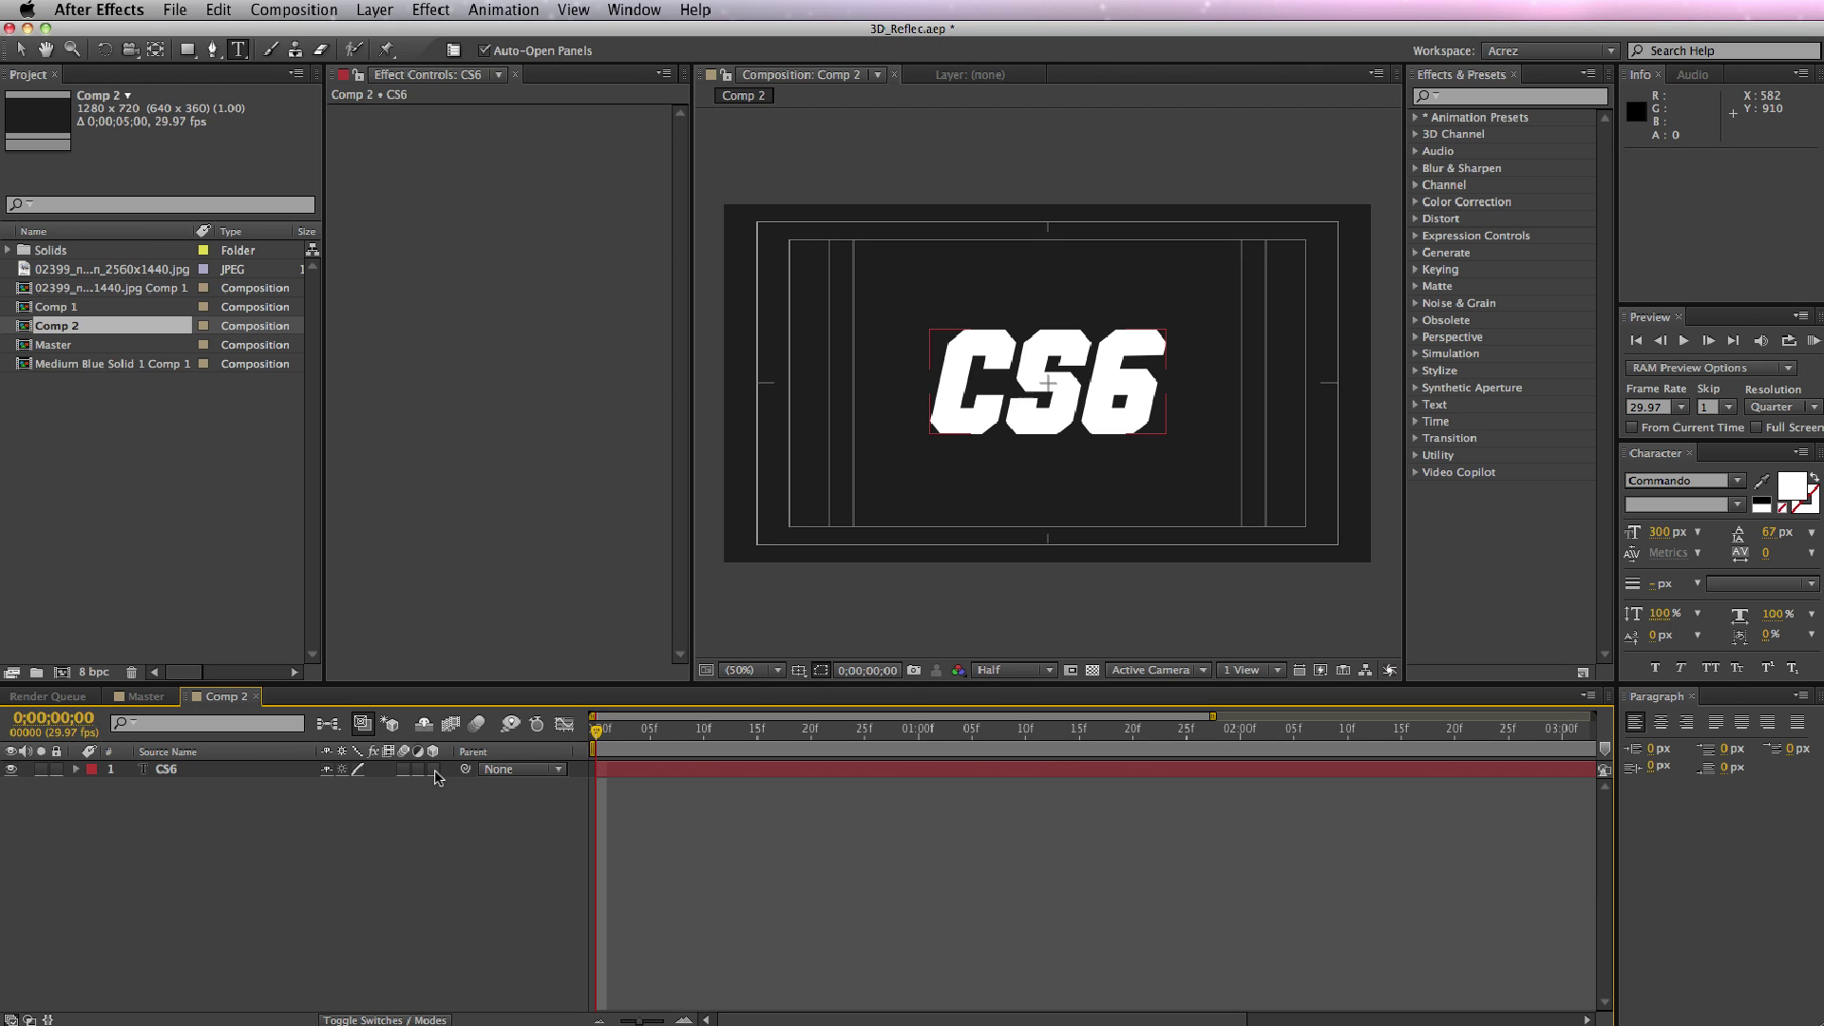
{"action": "left_click", "coordinate": [435, 769]}
{"action": "left_click", "coordinate": [472, 905]}
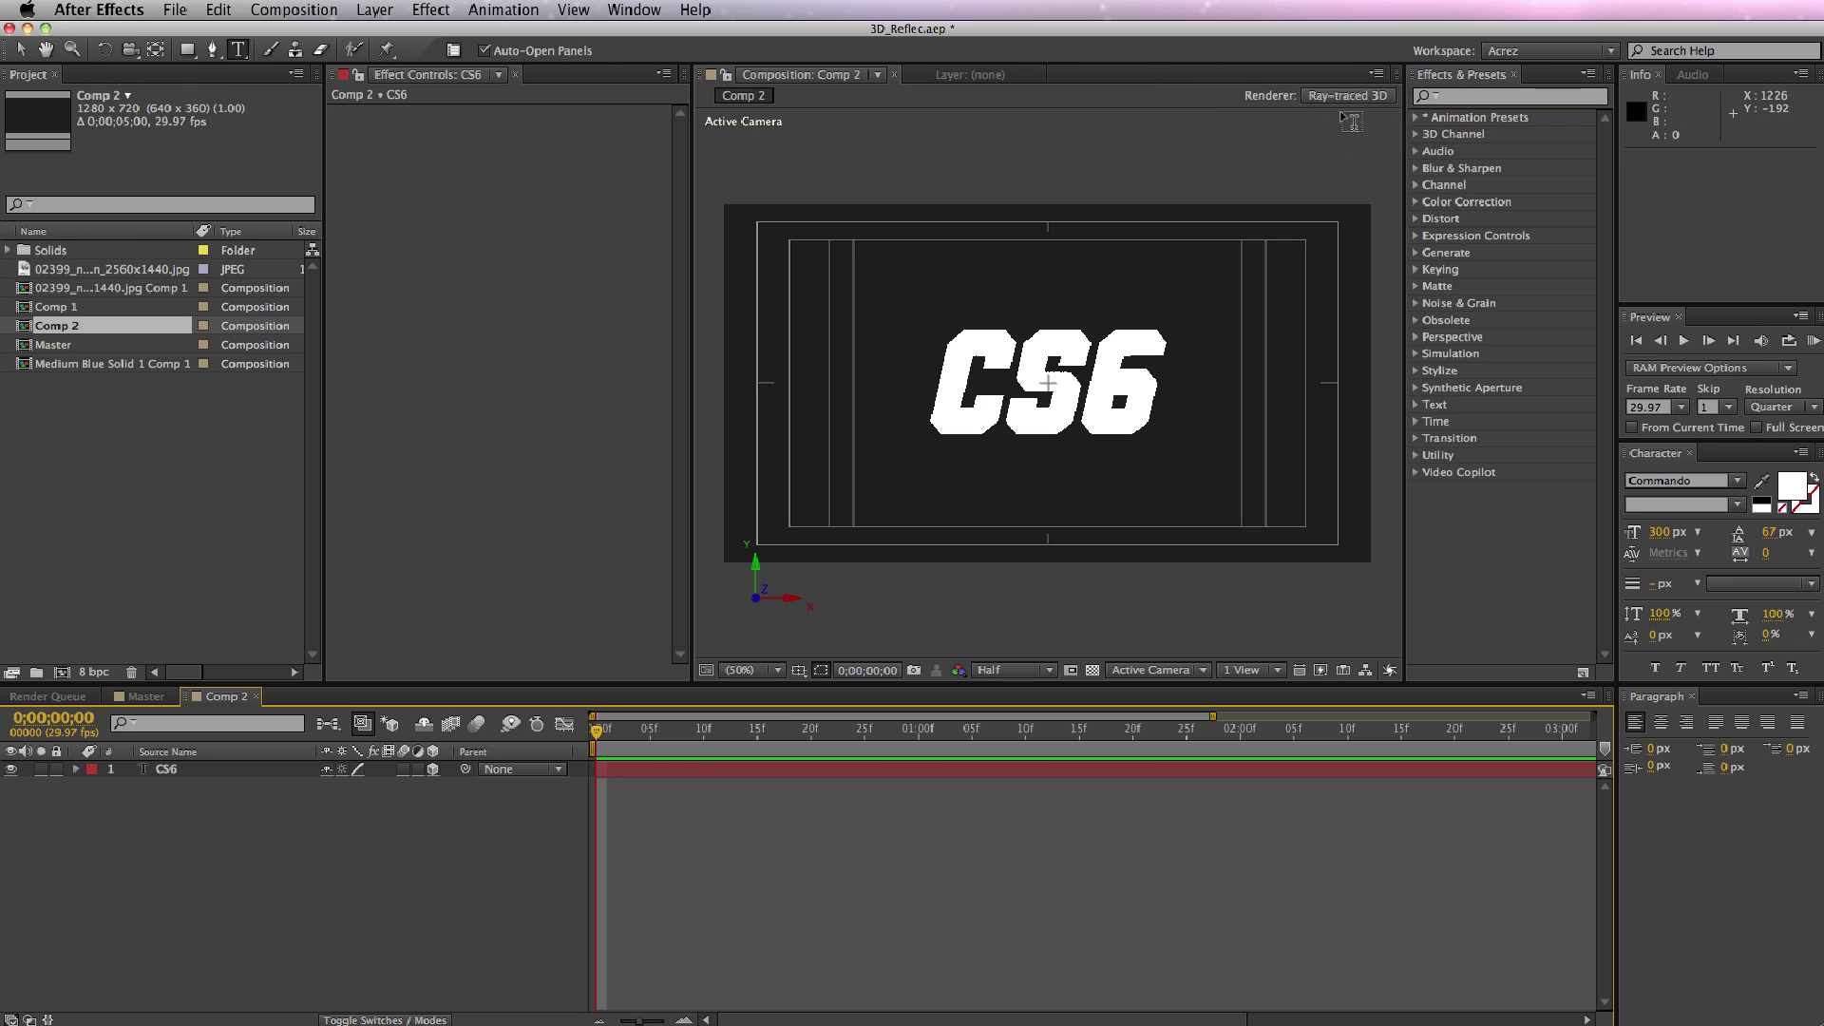
Review the Ray-traced 3D renderer's quality and anti-aliasing options in the composition's advanced settings.
{"action": "left_click", "coordinate": [1341, 97]}
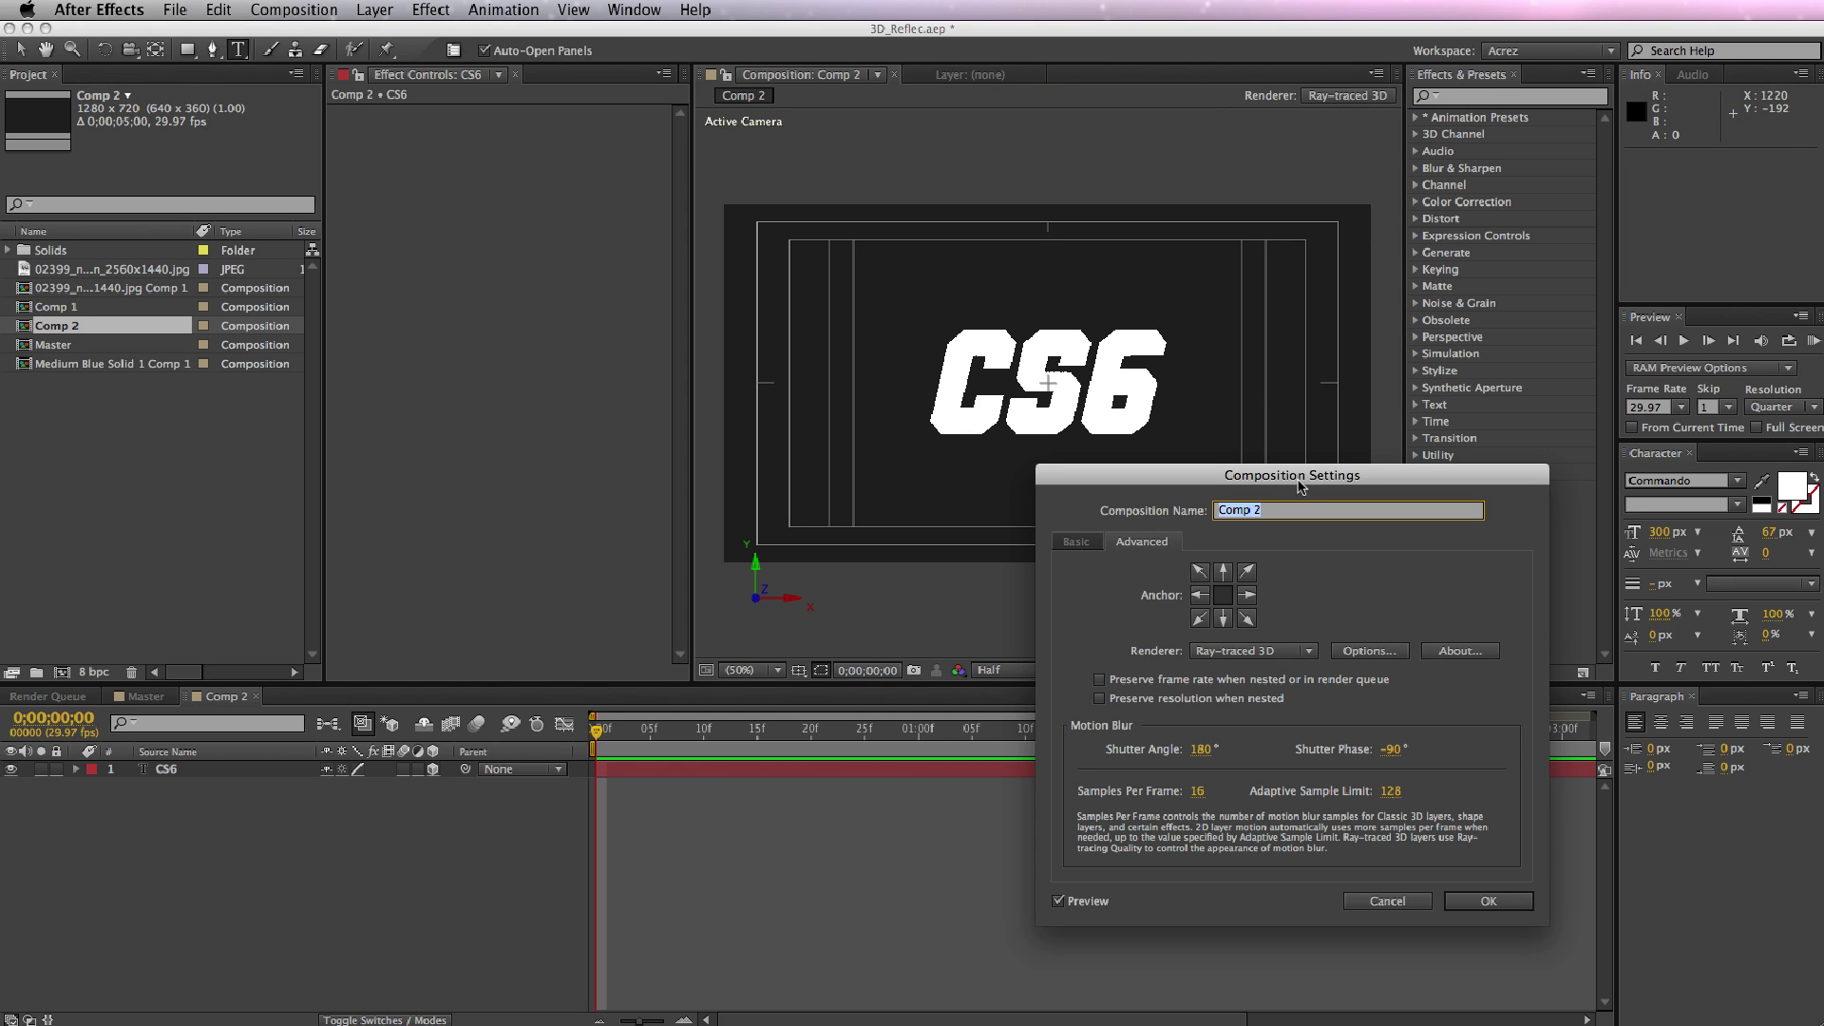
{"action": "mouse_move", "coordinate": [1321, 469]}
{"action": "left_mouse_down"}
{"action": "mouse_move", "coordinate": [1145, 279]}
{"action": "mouse_move", "coordinate": [1138, 295]}
{"action": "left_mouse_up"}
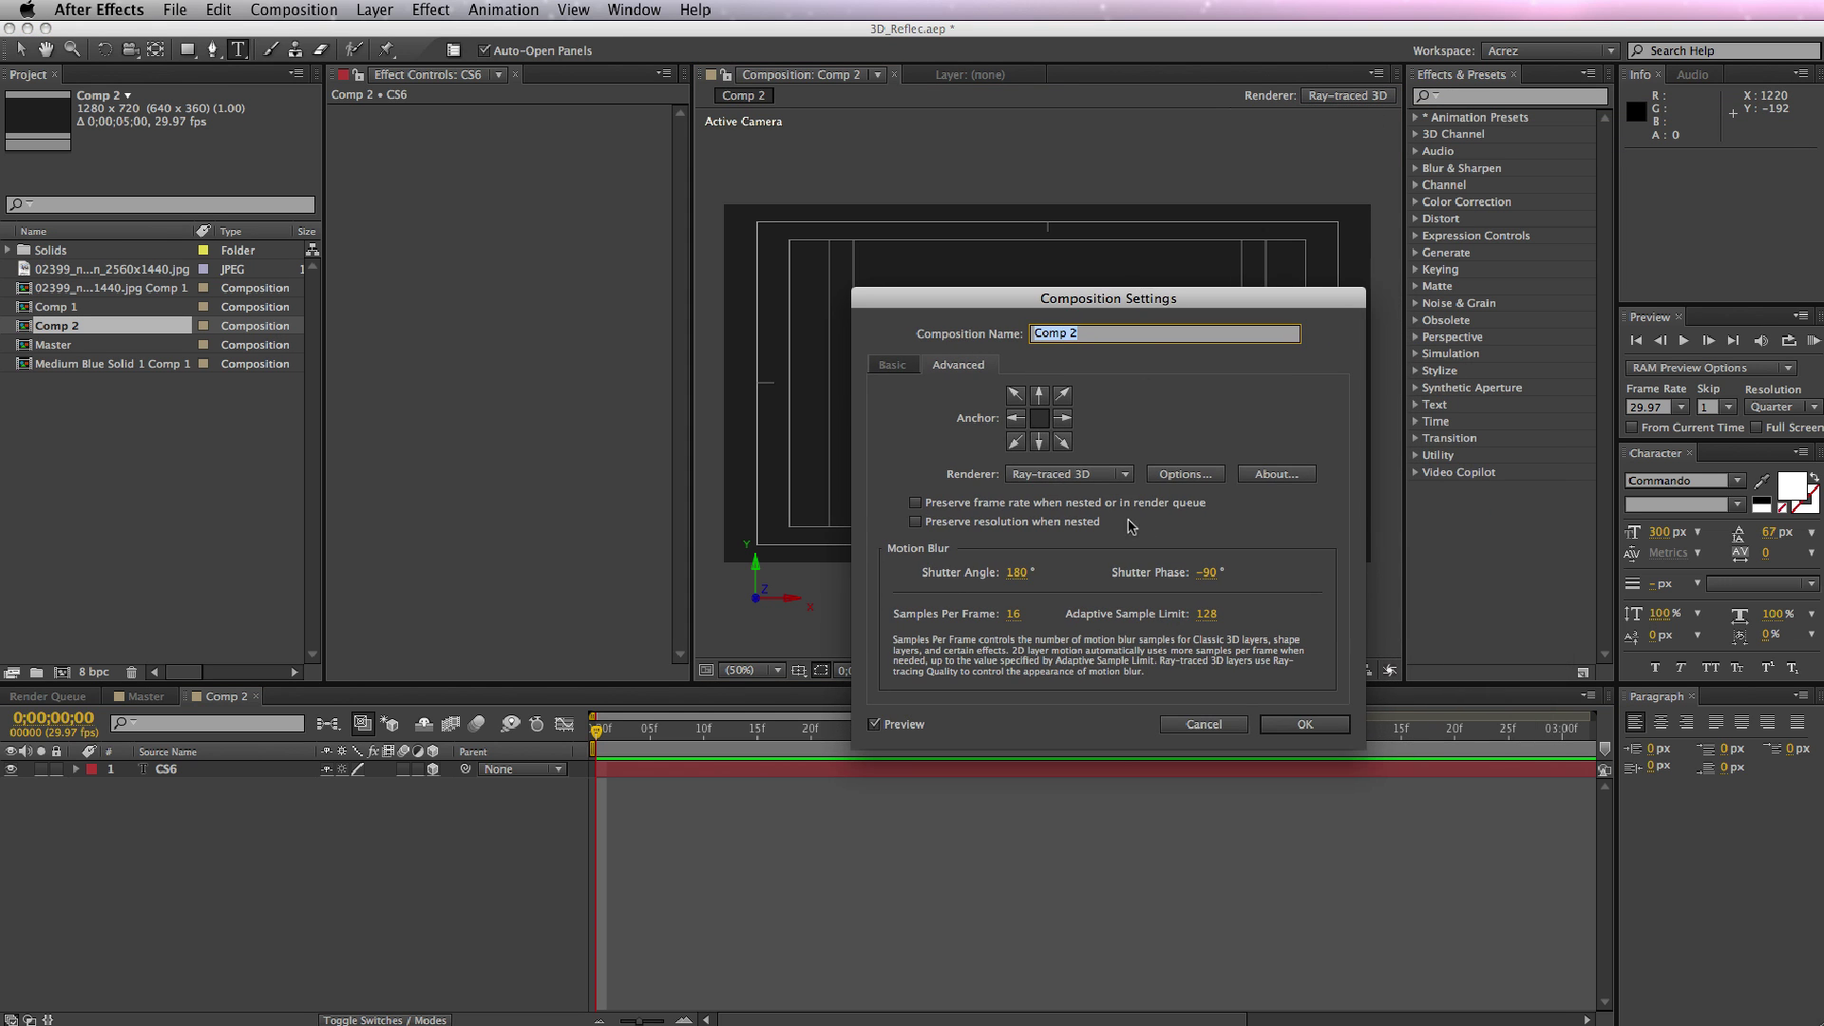
{"action": "left_click", "coordinate": [1185, 474]}
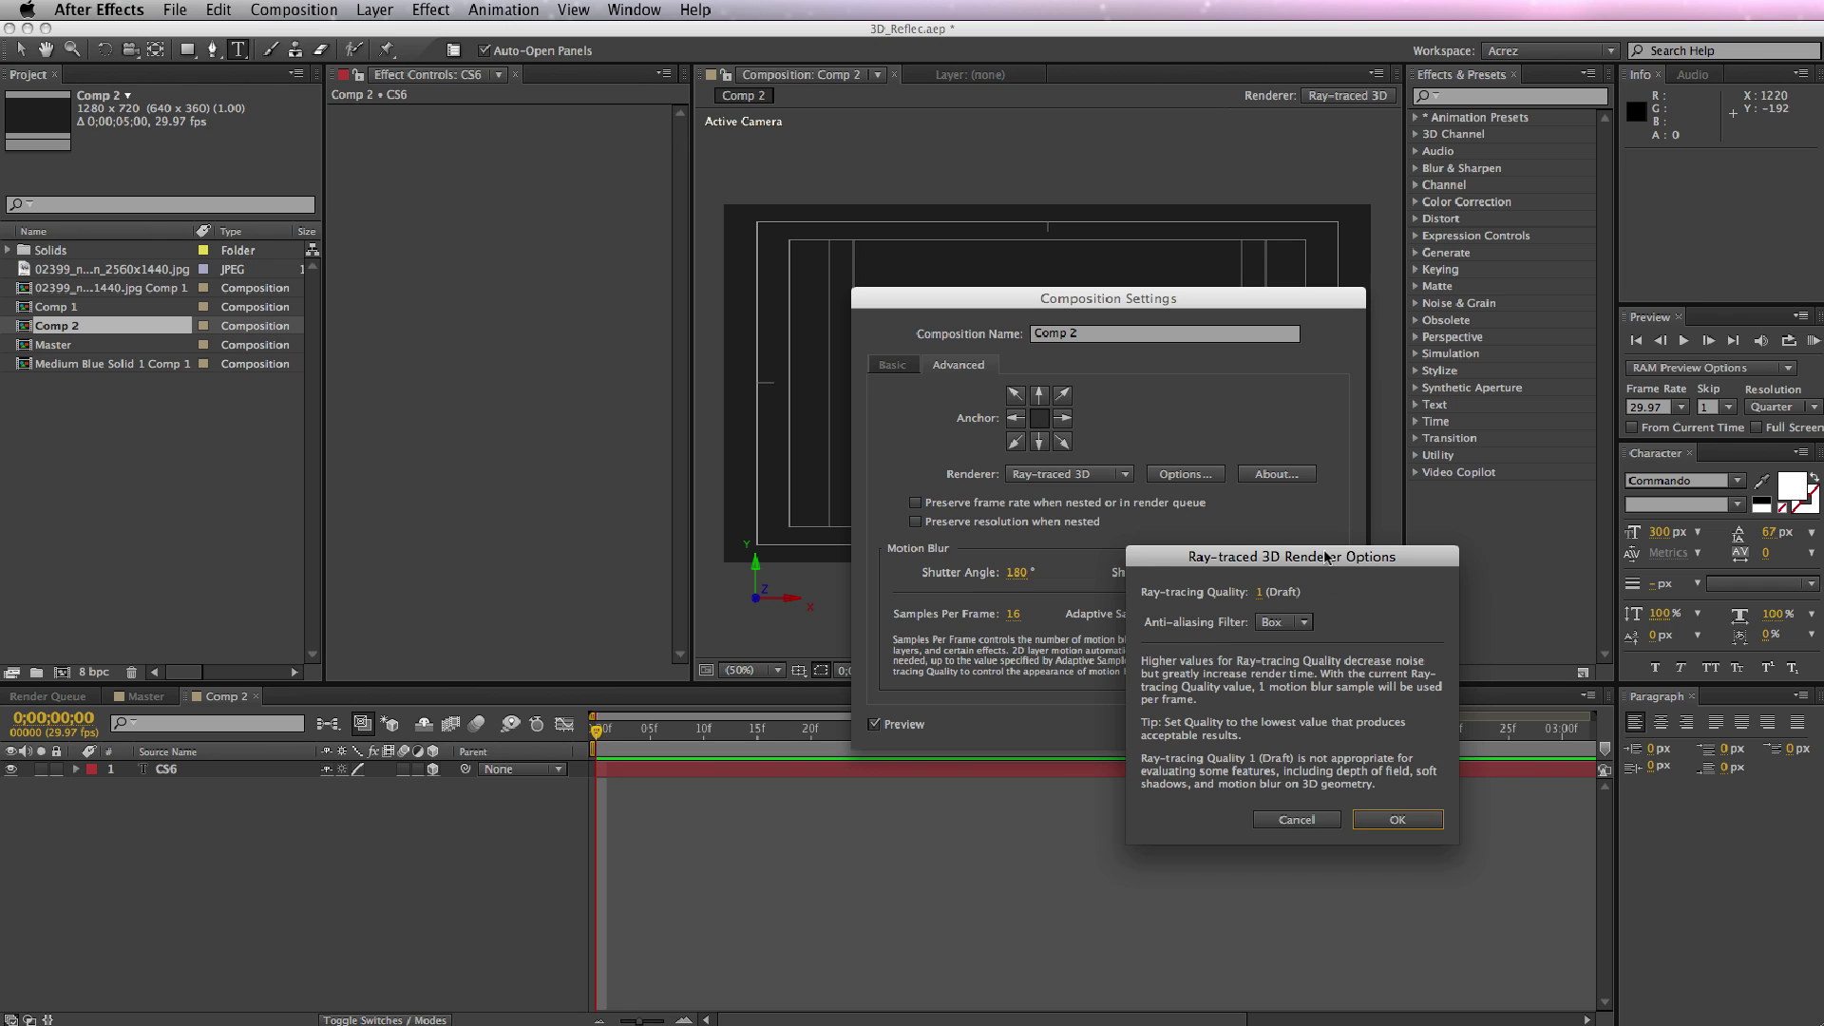
{"action": "mouse_move", "coordinate": [1326, 557]}
{"action": "left_mouse_down"}
{"action": "mouse_move", "coordinate": [1221, 390]}
{"action": "mouse_move", "coordinate": [1117, 327]}
{"action": "mouse_move", "coordinate": [1098, 368]}
{"action": "left_mouse_up"}
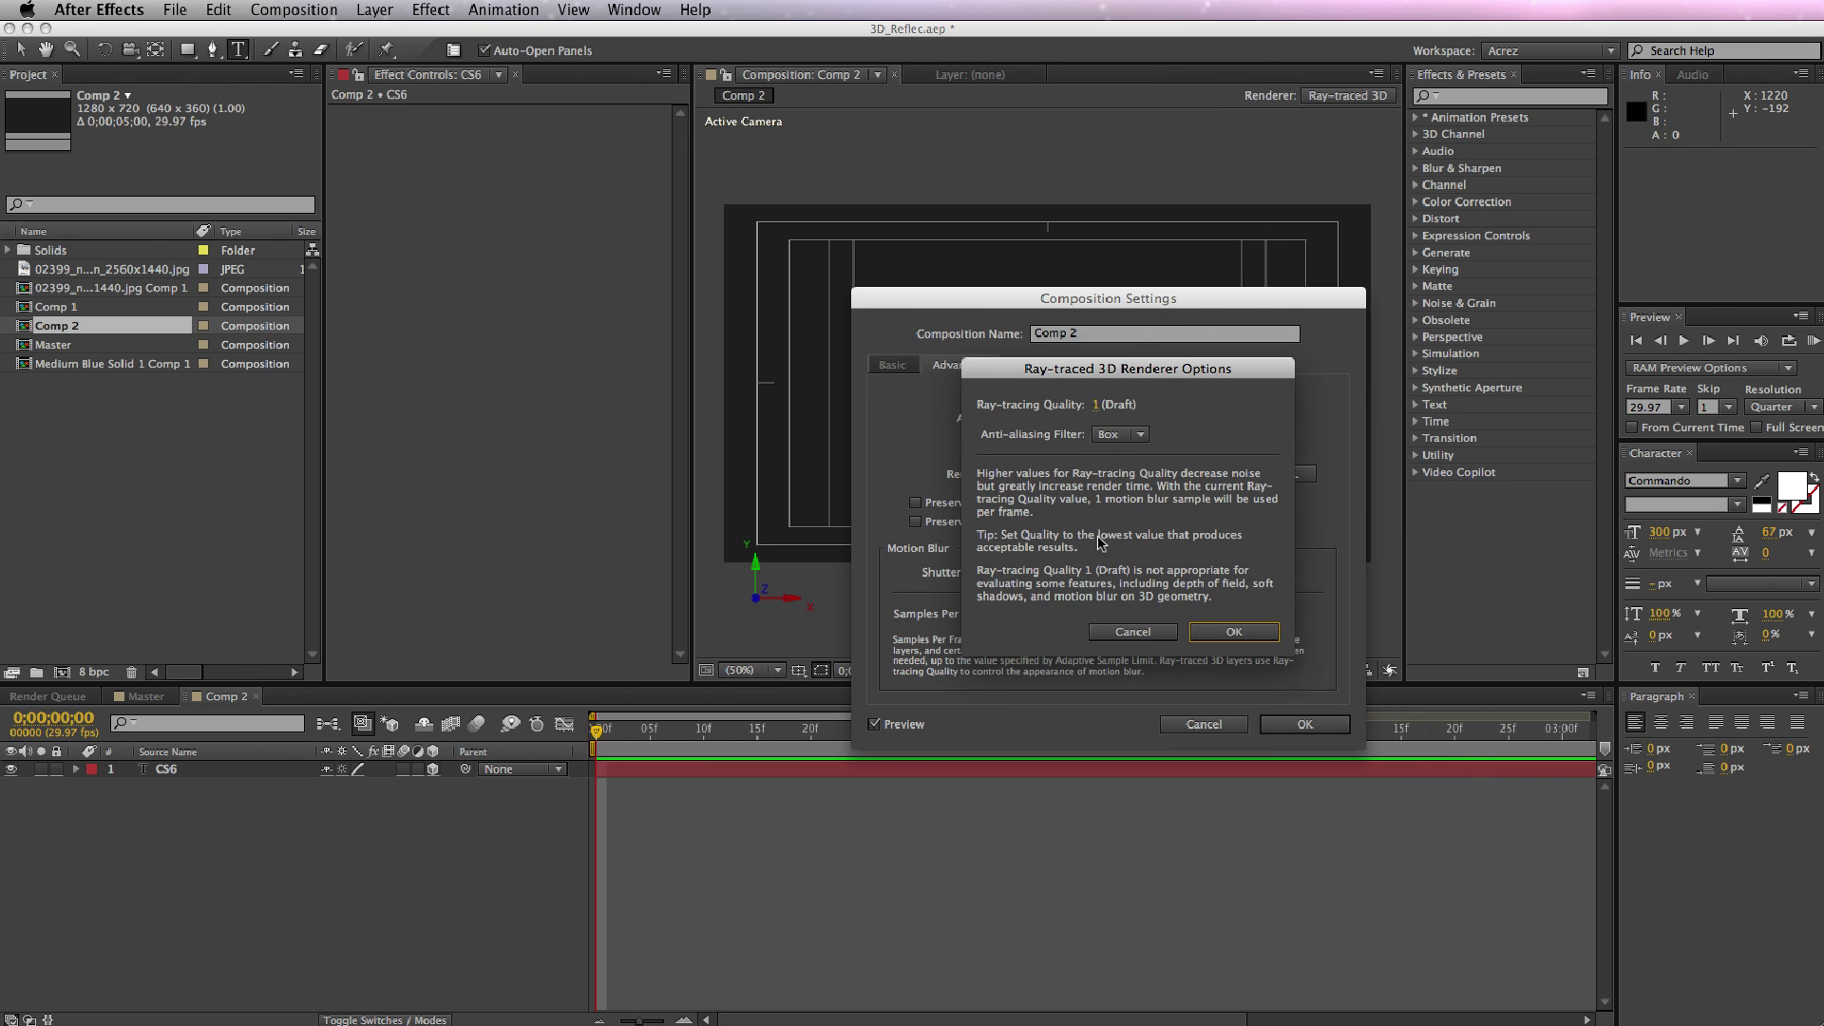
{"action": "left_click", "coordinate": [1097, 406]}
{"action": "left_click", "coordinate": [1240, 633]}
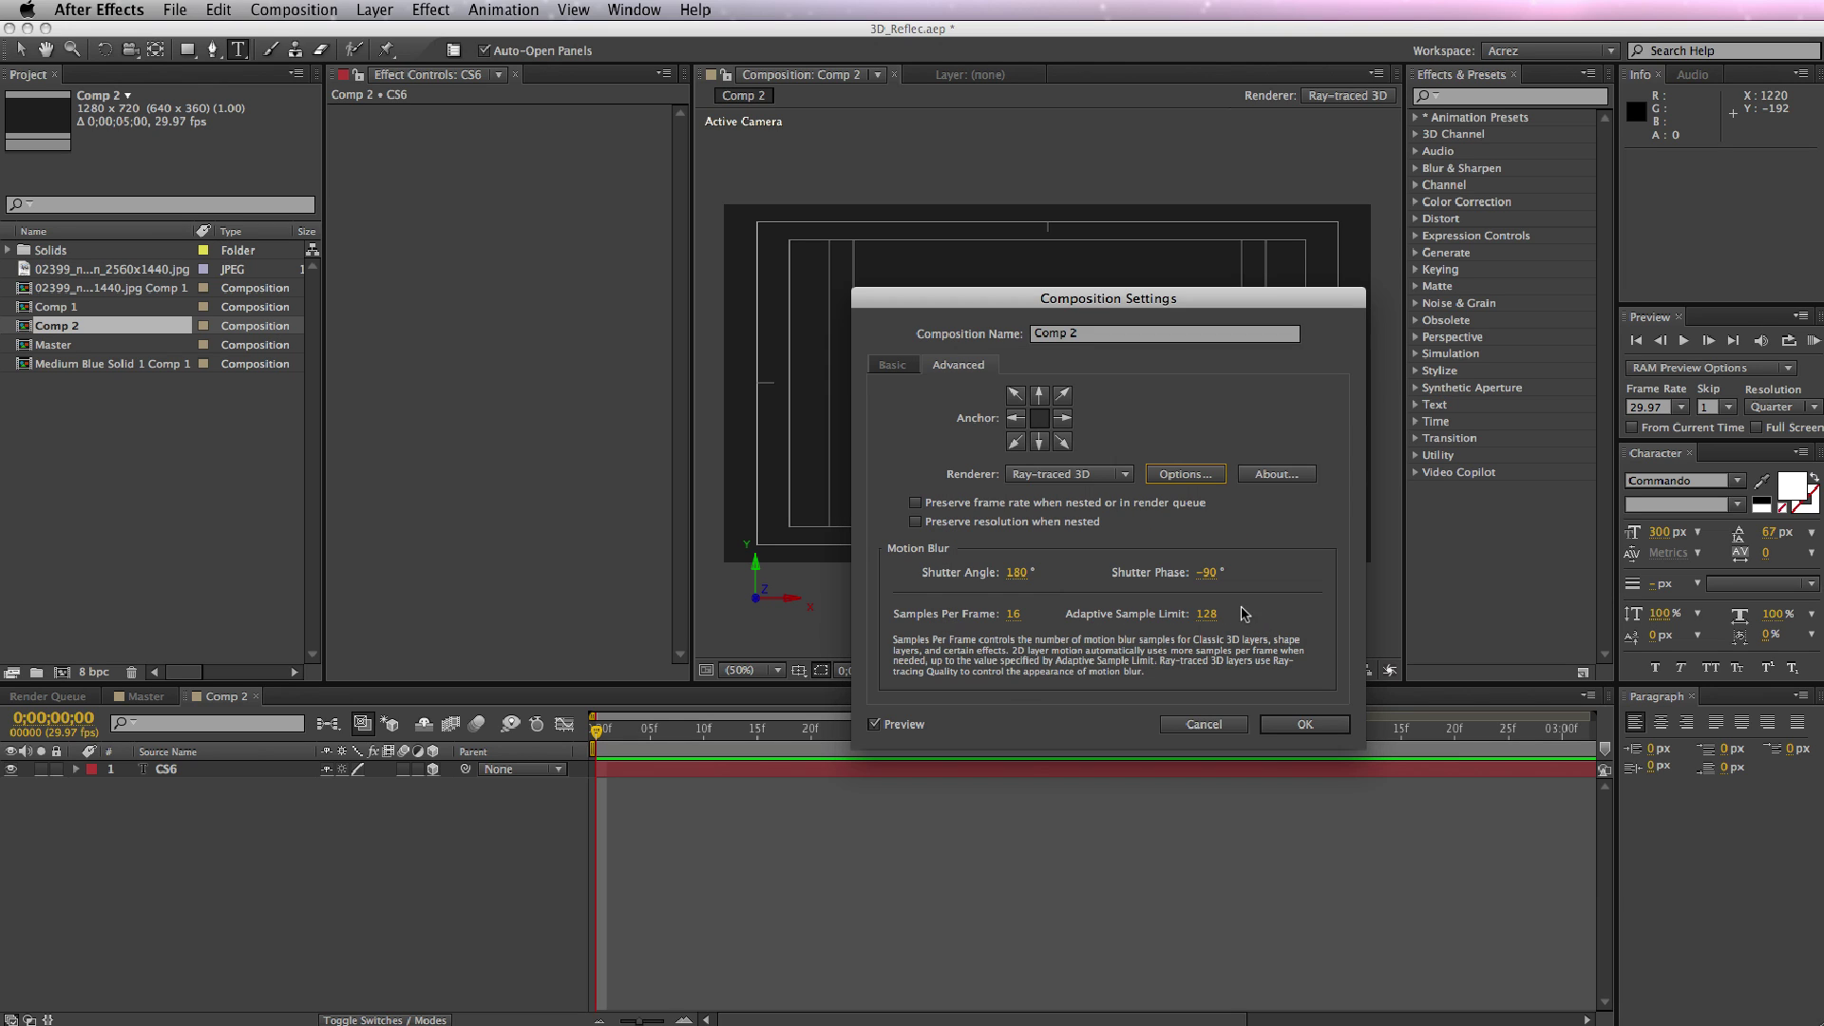
{"action": "left_click", "coordinate": [1316, 726]}
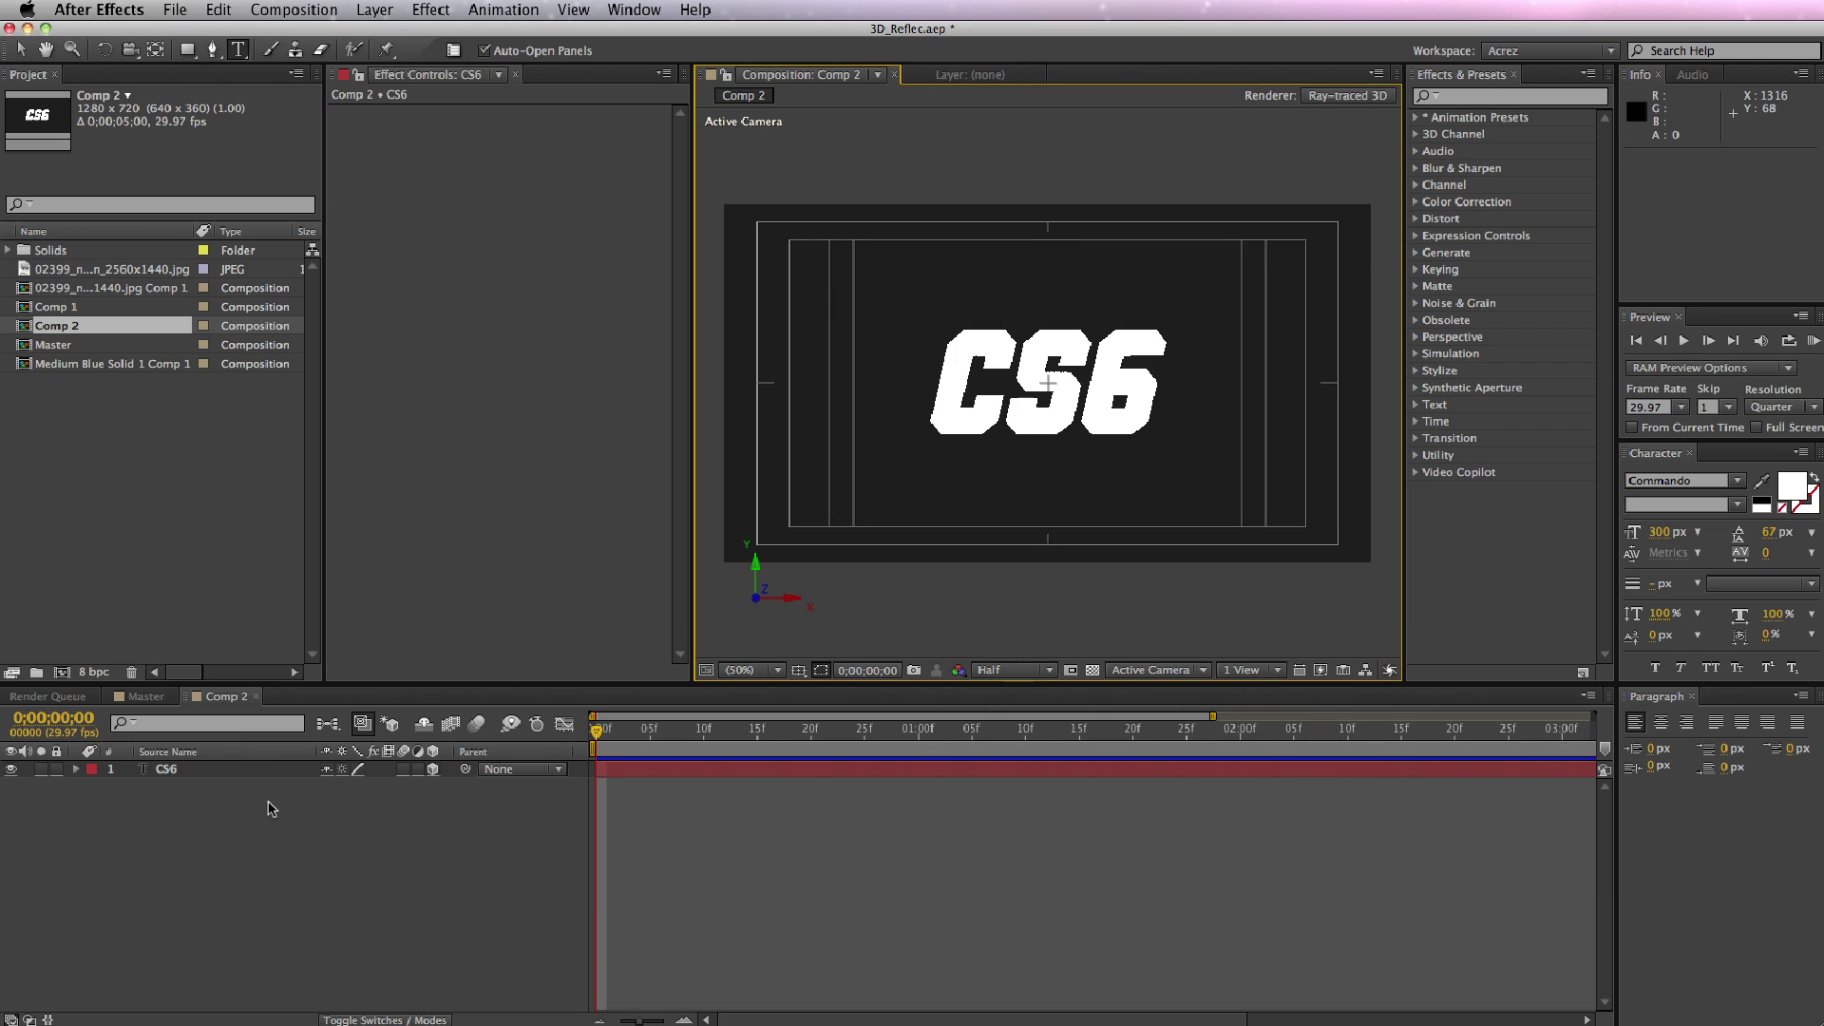
Reveal the CS6 layer's geometry options and set its extrusion depth to 100.
{"action": "left_click", "coordinate": [79, 770]}
{"action": "left_click", "coordinate": [77, 770]}
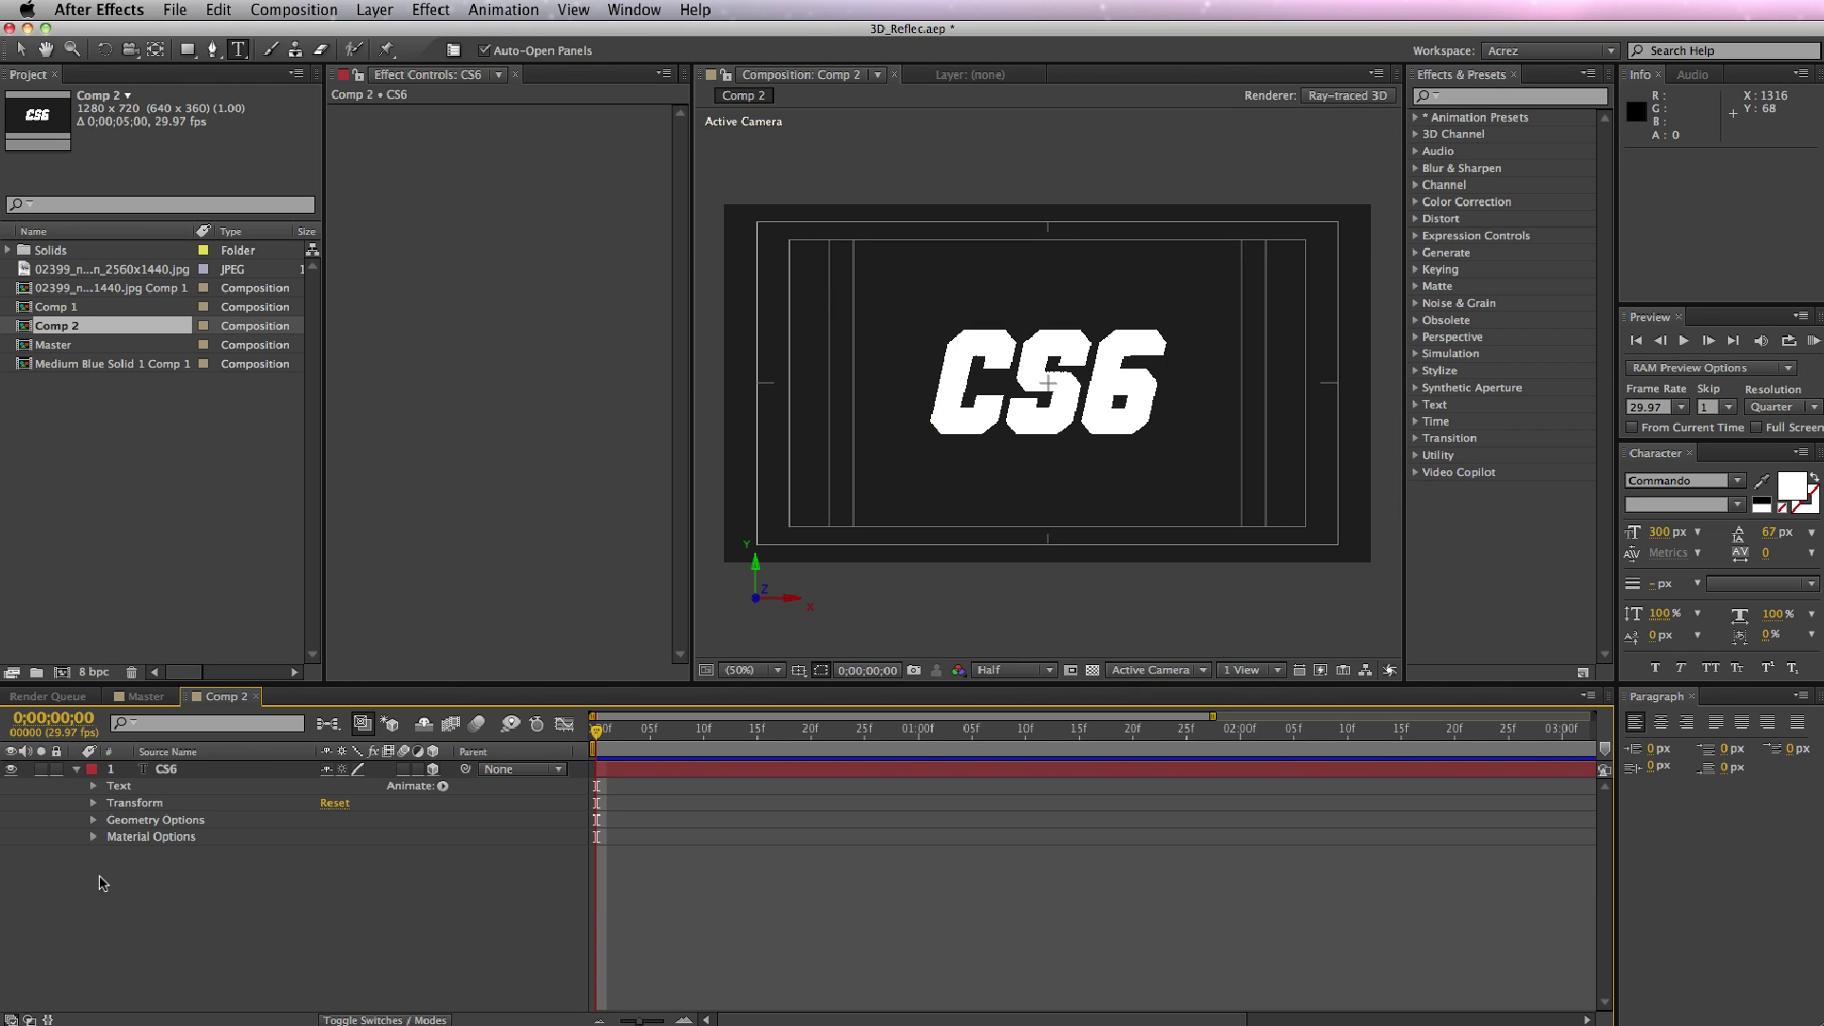
{"action": "left_click", "coordinate": [167, 821]}
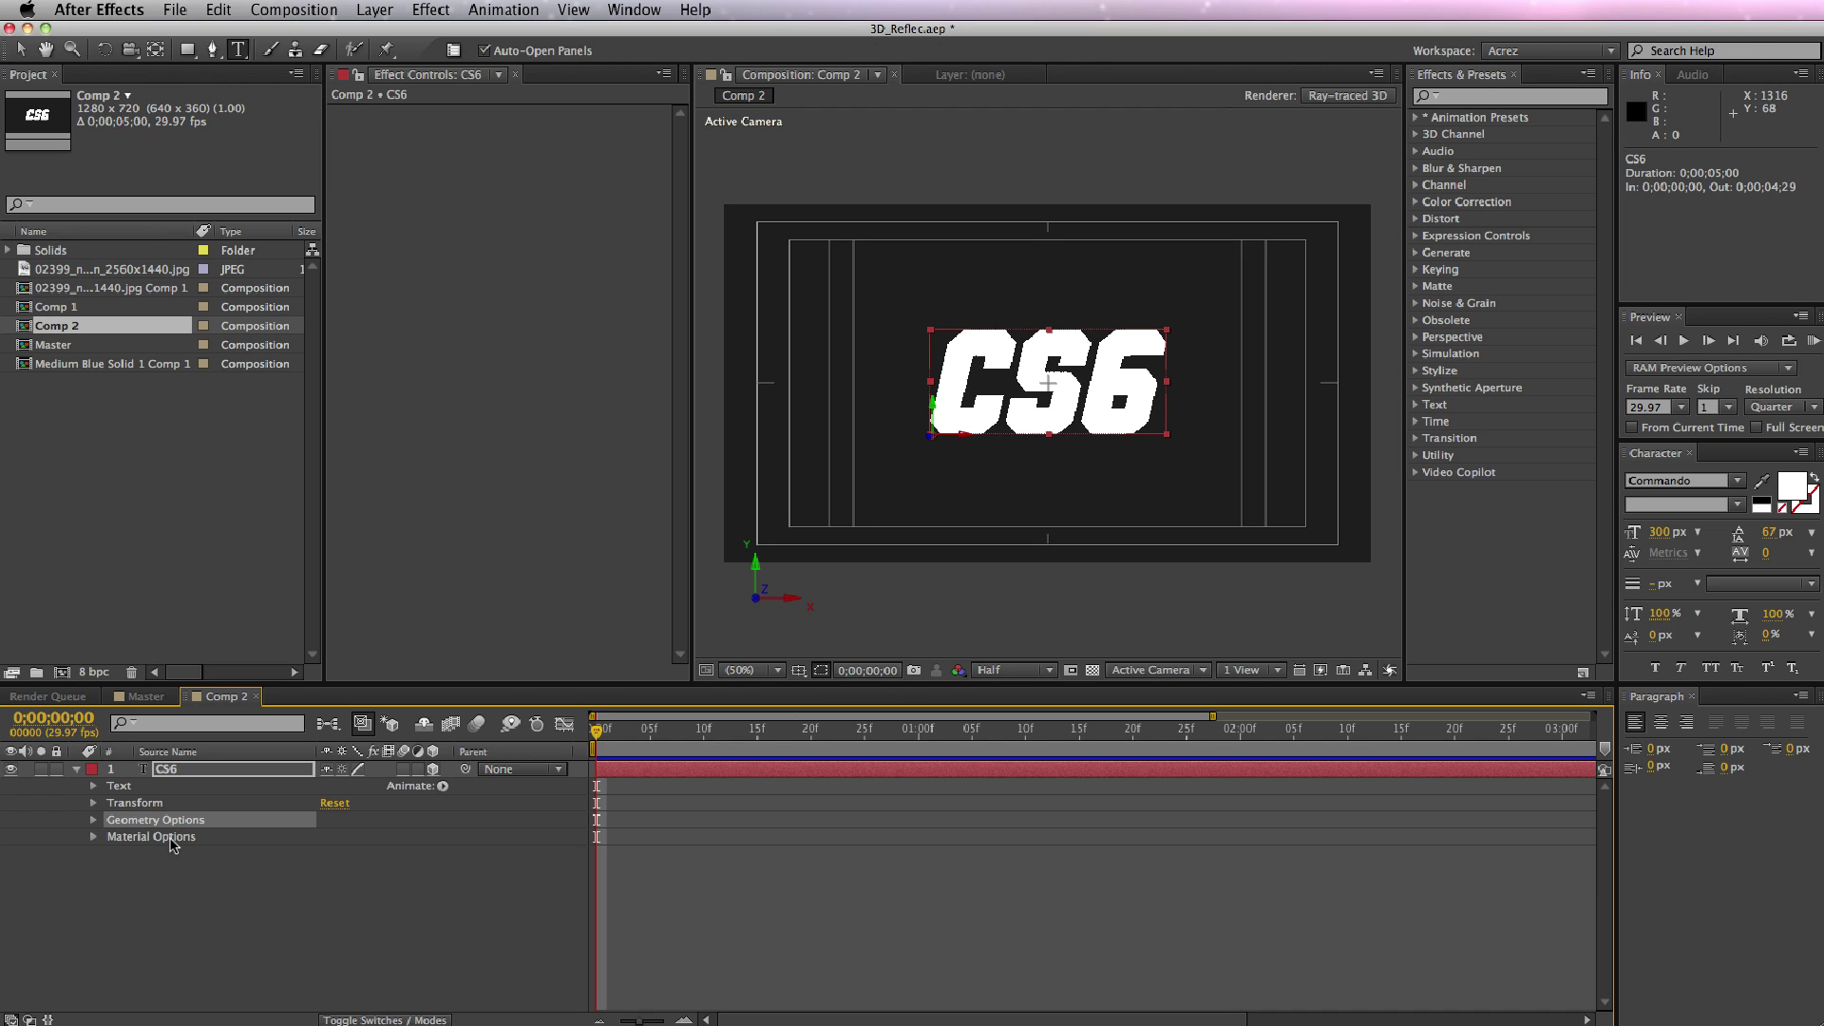
{"action": "left_click", "coordinate": [173, 842]}
{"action": "left_click", "coordinate": [160, 821]}
{"action": "left_click", "coordinate": [93, 821]}
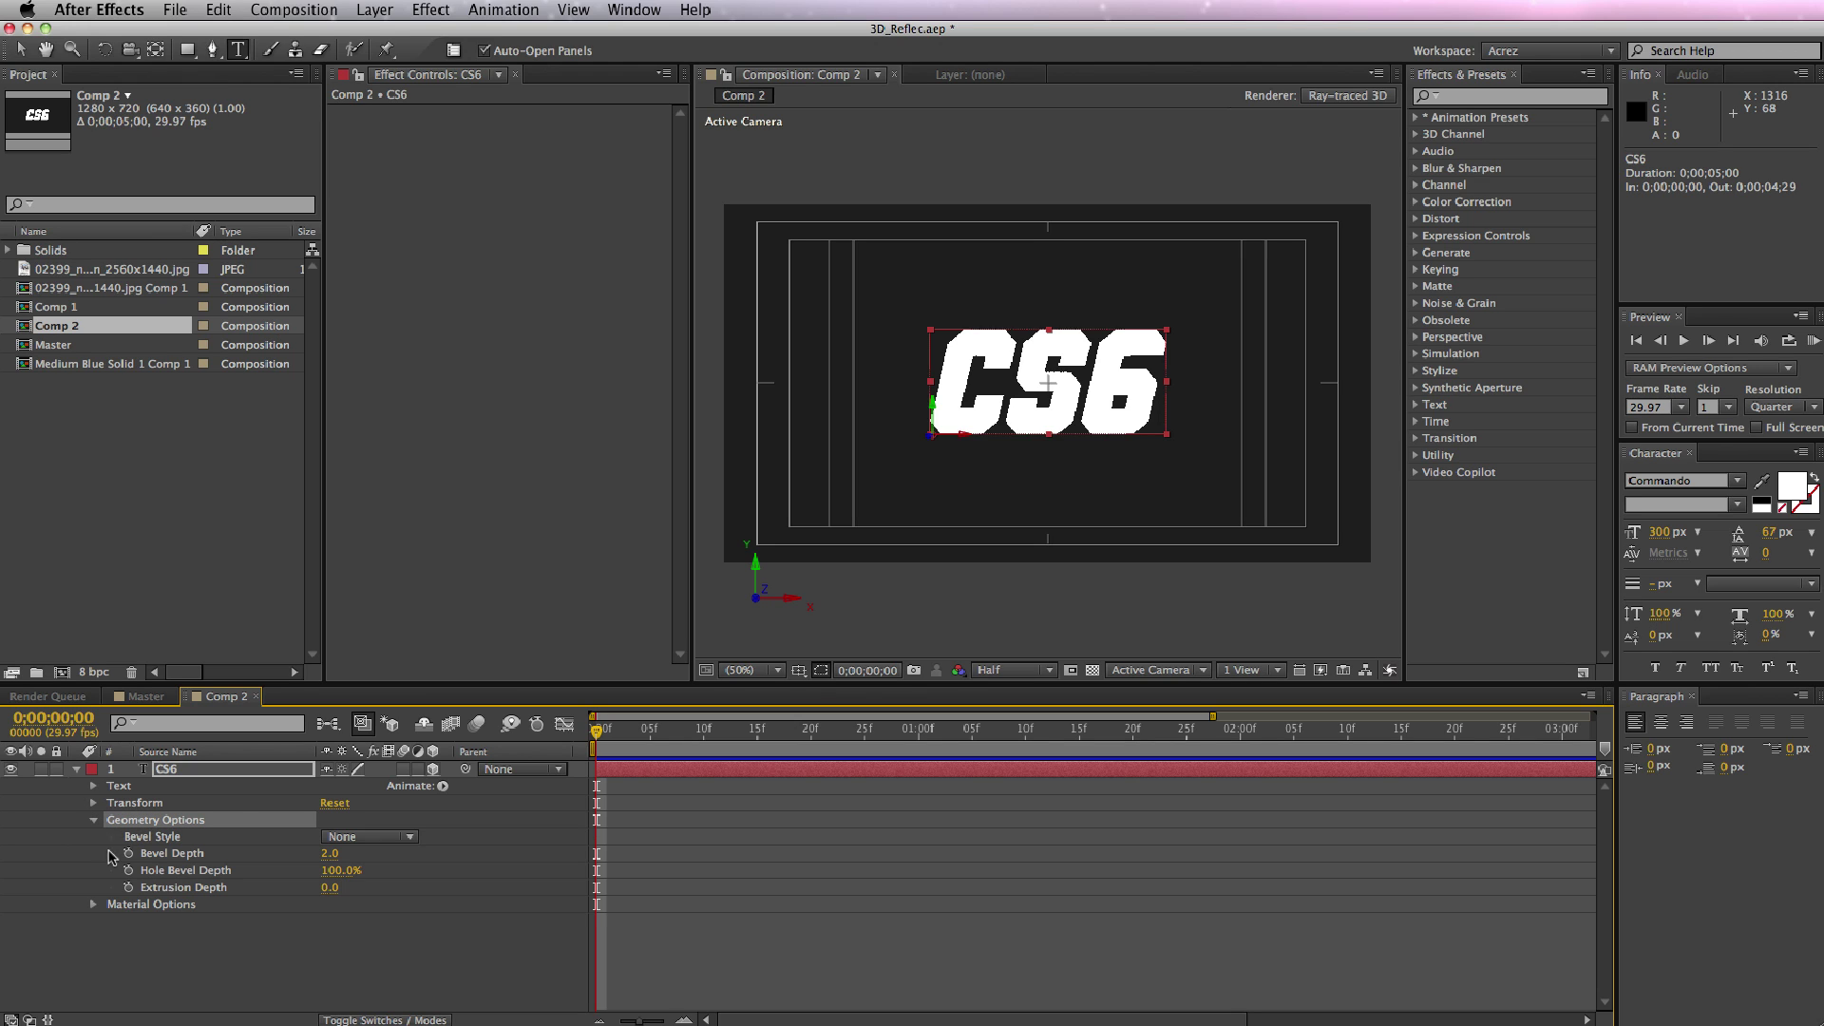
{"action": "left_click", "coordinate": [189, 855]}
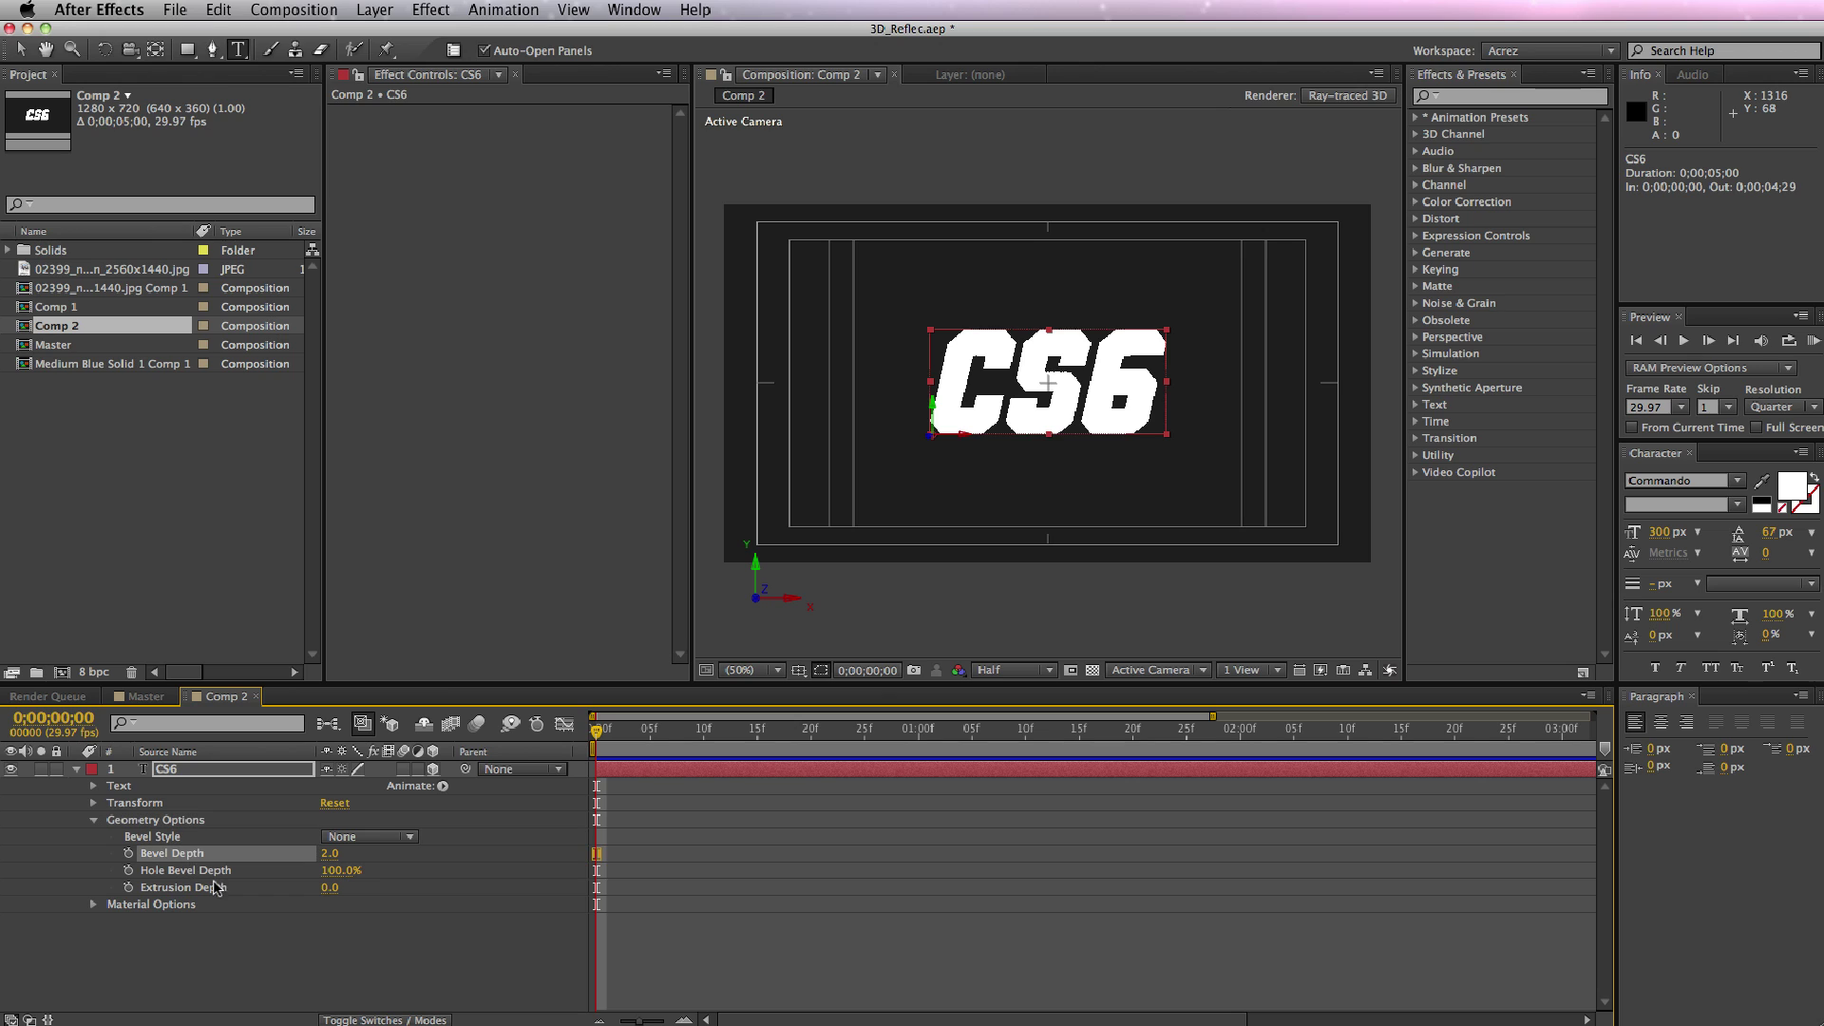
{"action": "left_click", "coordinate": [208, 870]}
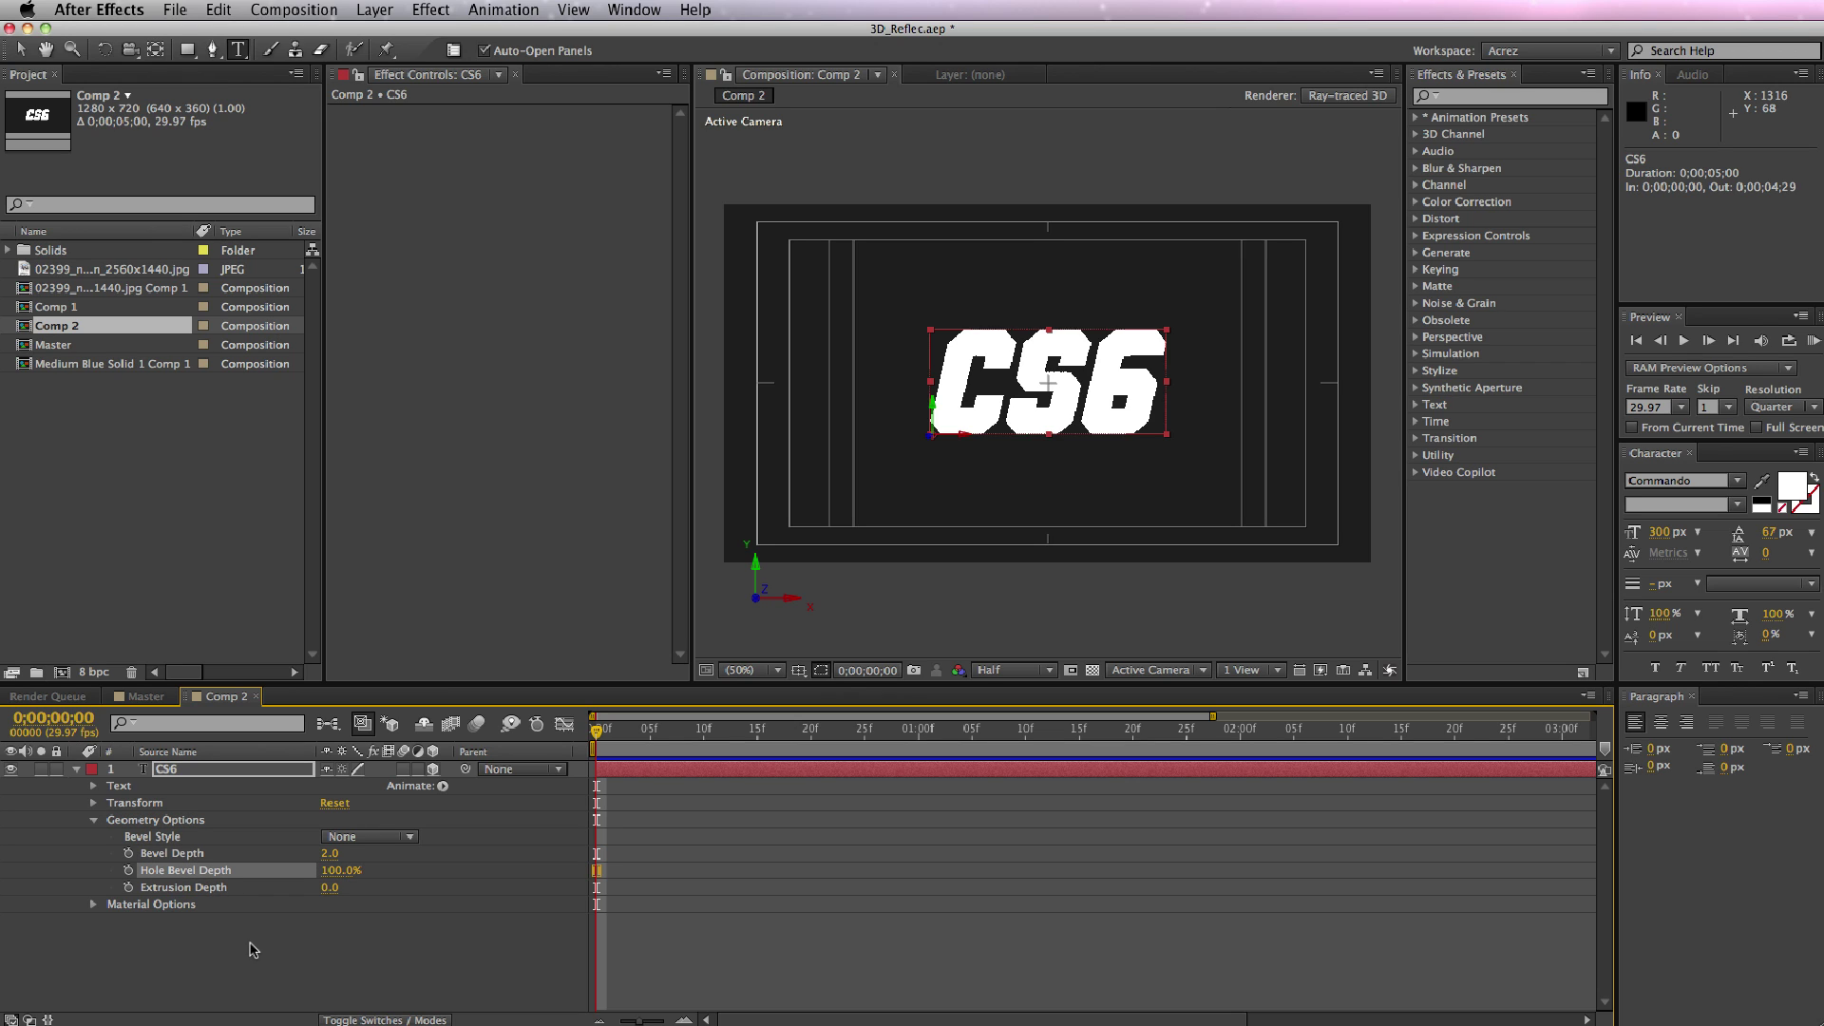
{"action": "left_click", "coordinate": [217, 890]}
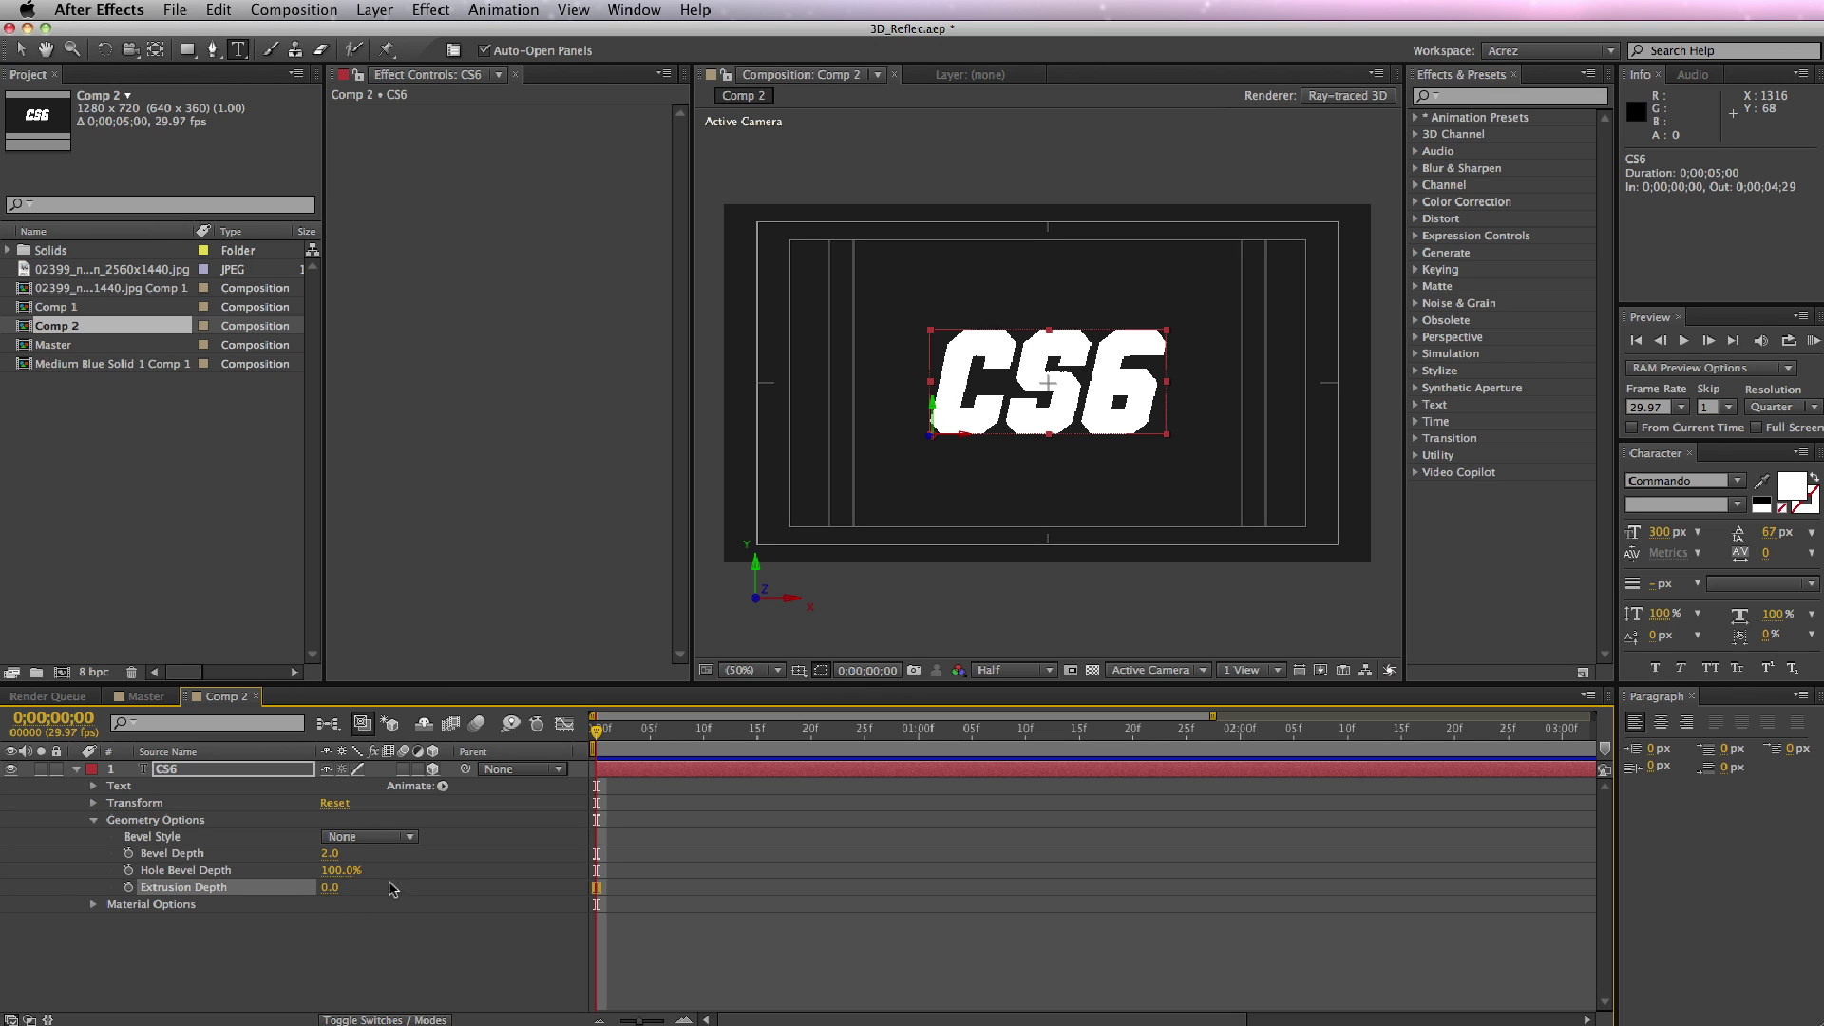
{"action": "left_click", "coordinate": [330, 887]}
{"action": "type", "text": "100"}
{"action": "left_click", "coordinate": [292, 961]}
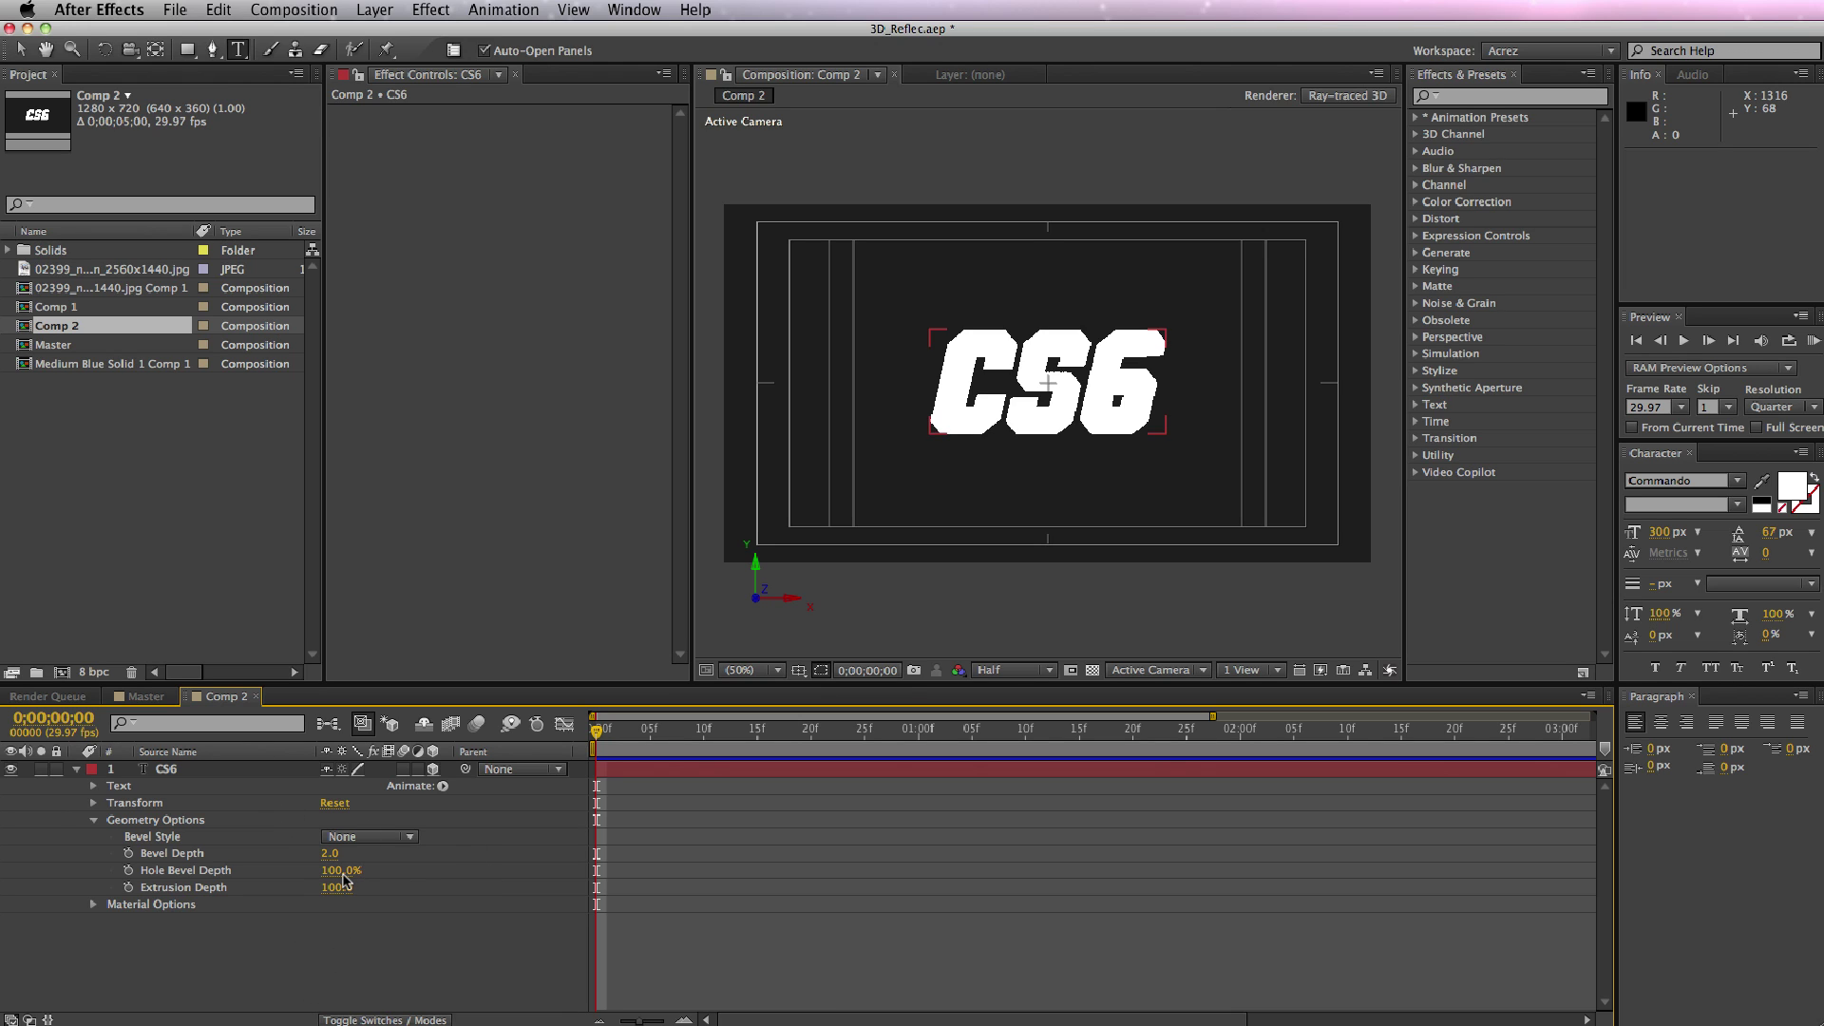
Give the CS6 text a Convex bevel with a bevel depth of 3, and collapse the layer's properties.
{"action": "left_click", "coordinate": [381, 838]}
{"action": "left_click", "coordinate": [393, 914]}
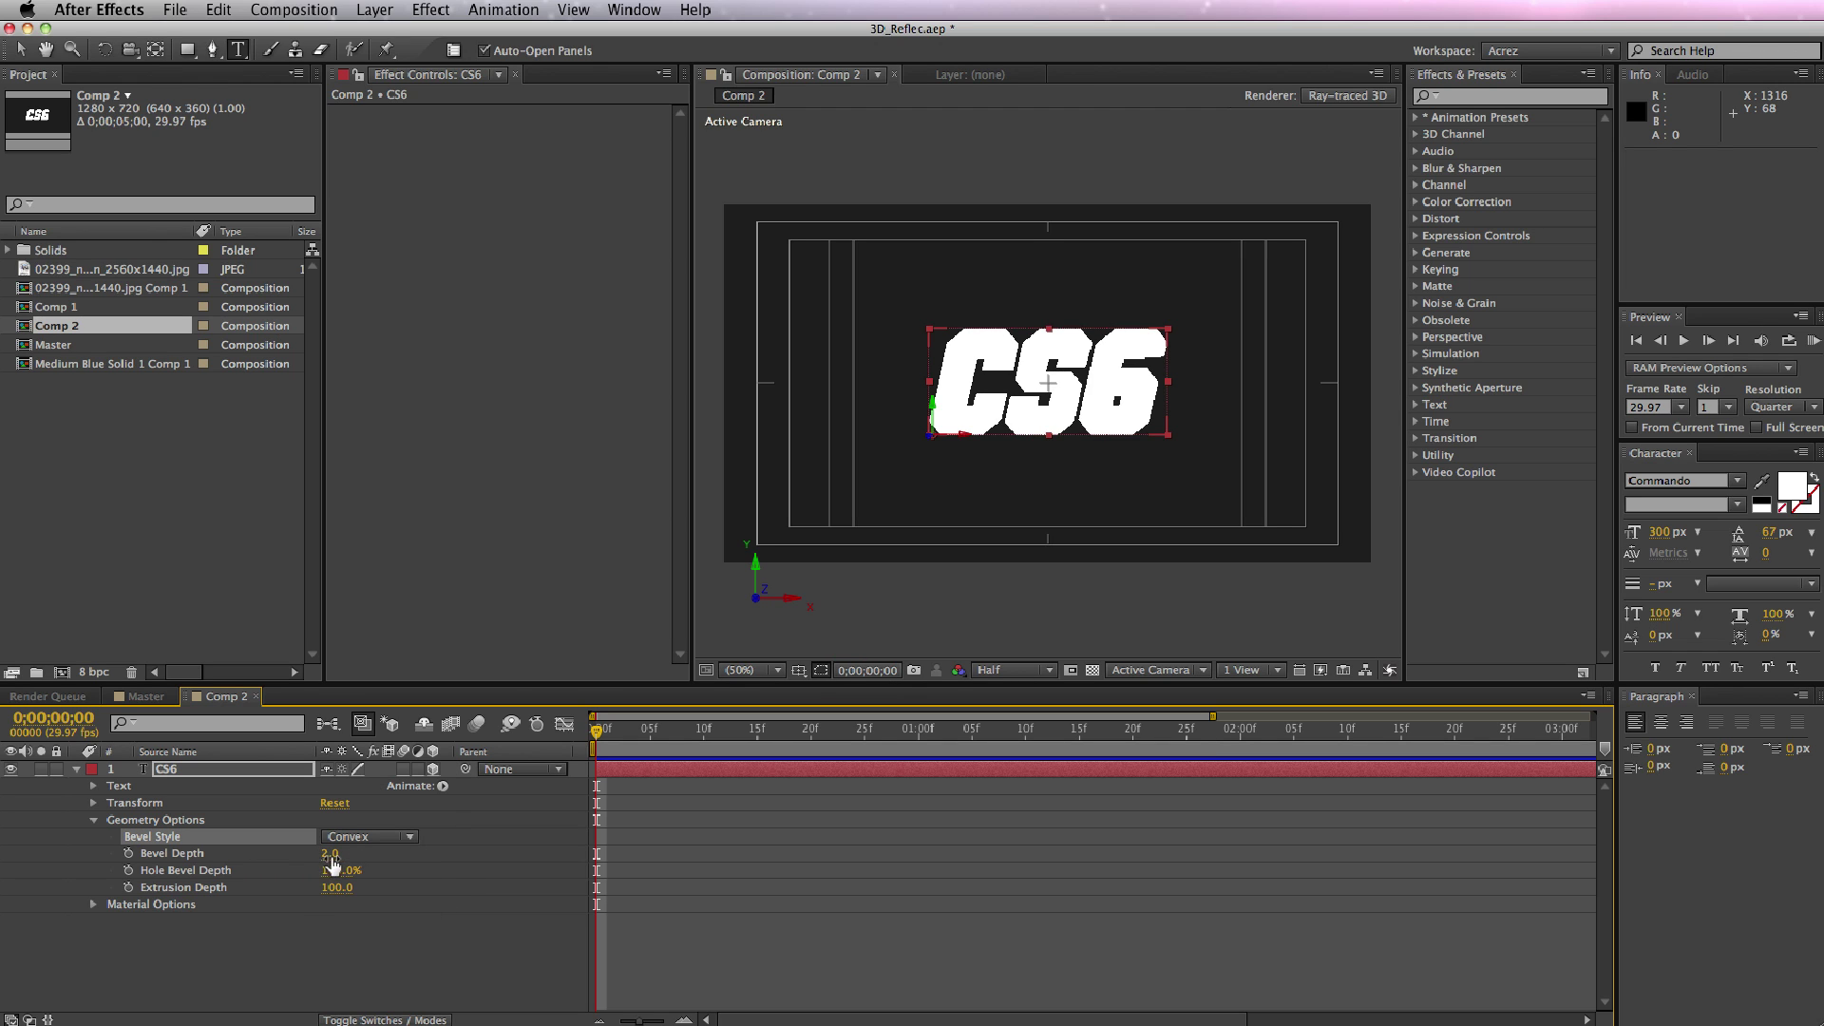
{"action": "left_click", "coordinate": [329, 853]}
{"action": "type", "text": "3"}
{"action": "left_click", "coordinate": [357, 966]}
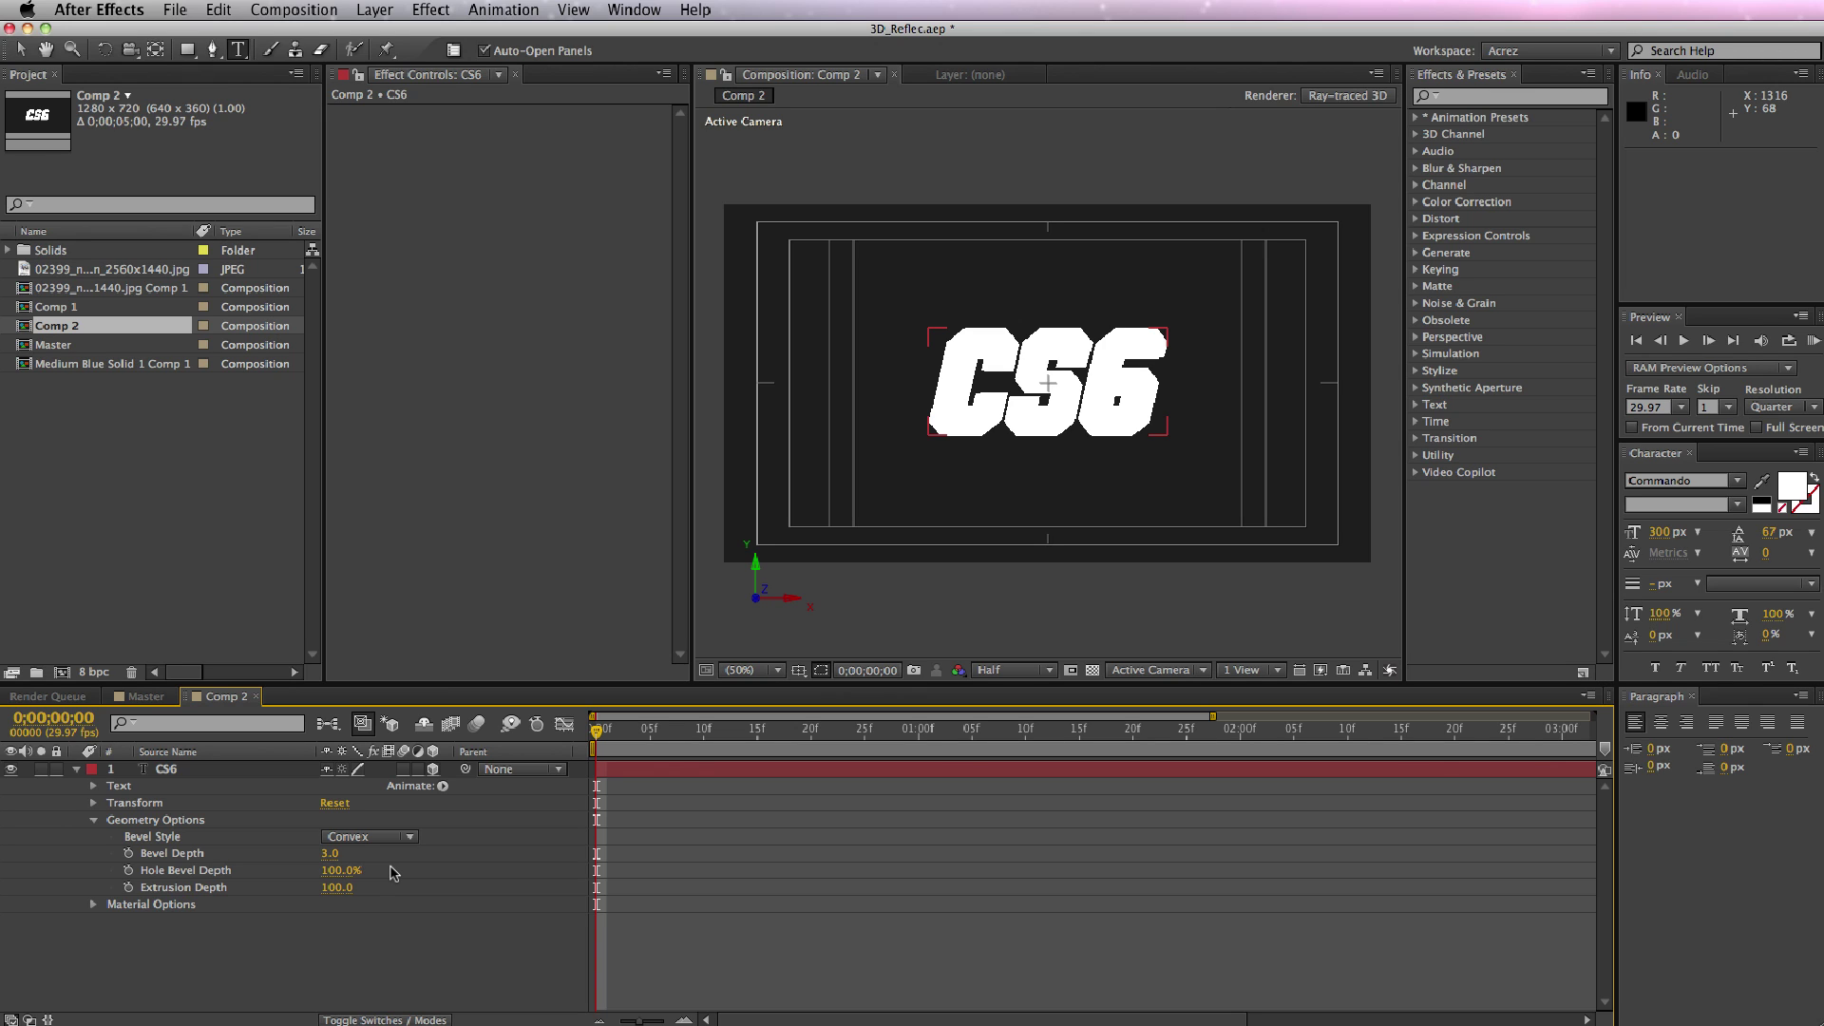
{"action": "left_click", "coordinate": [78, 772]}
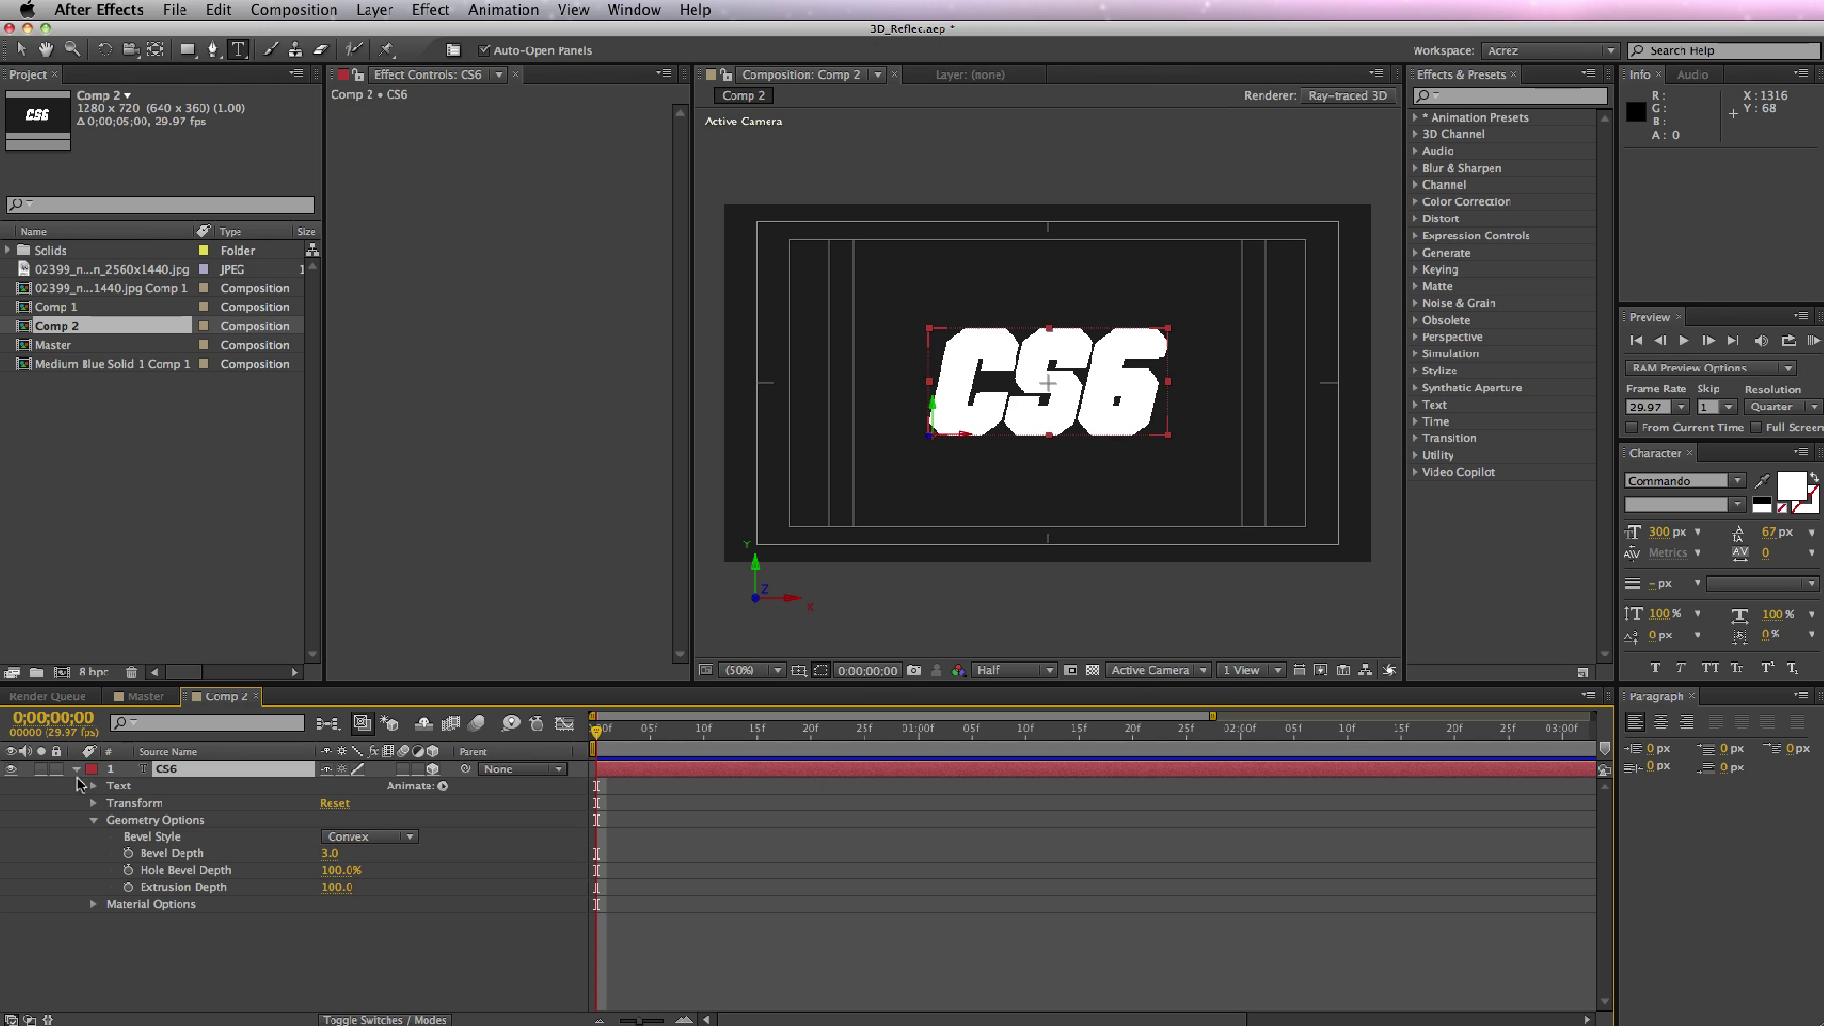
{"action": "left_click", "coordinate": [76, 770]}
{"action": "left_click", "coordinate": [487, 849]}
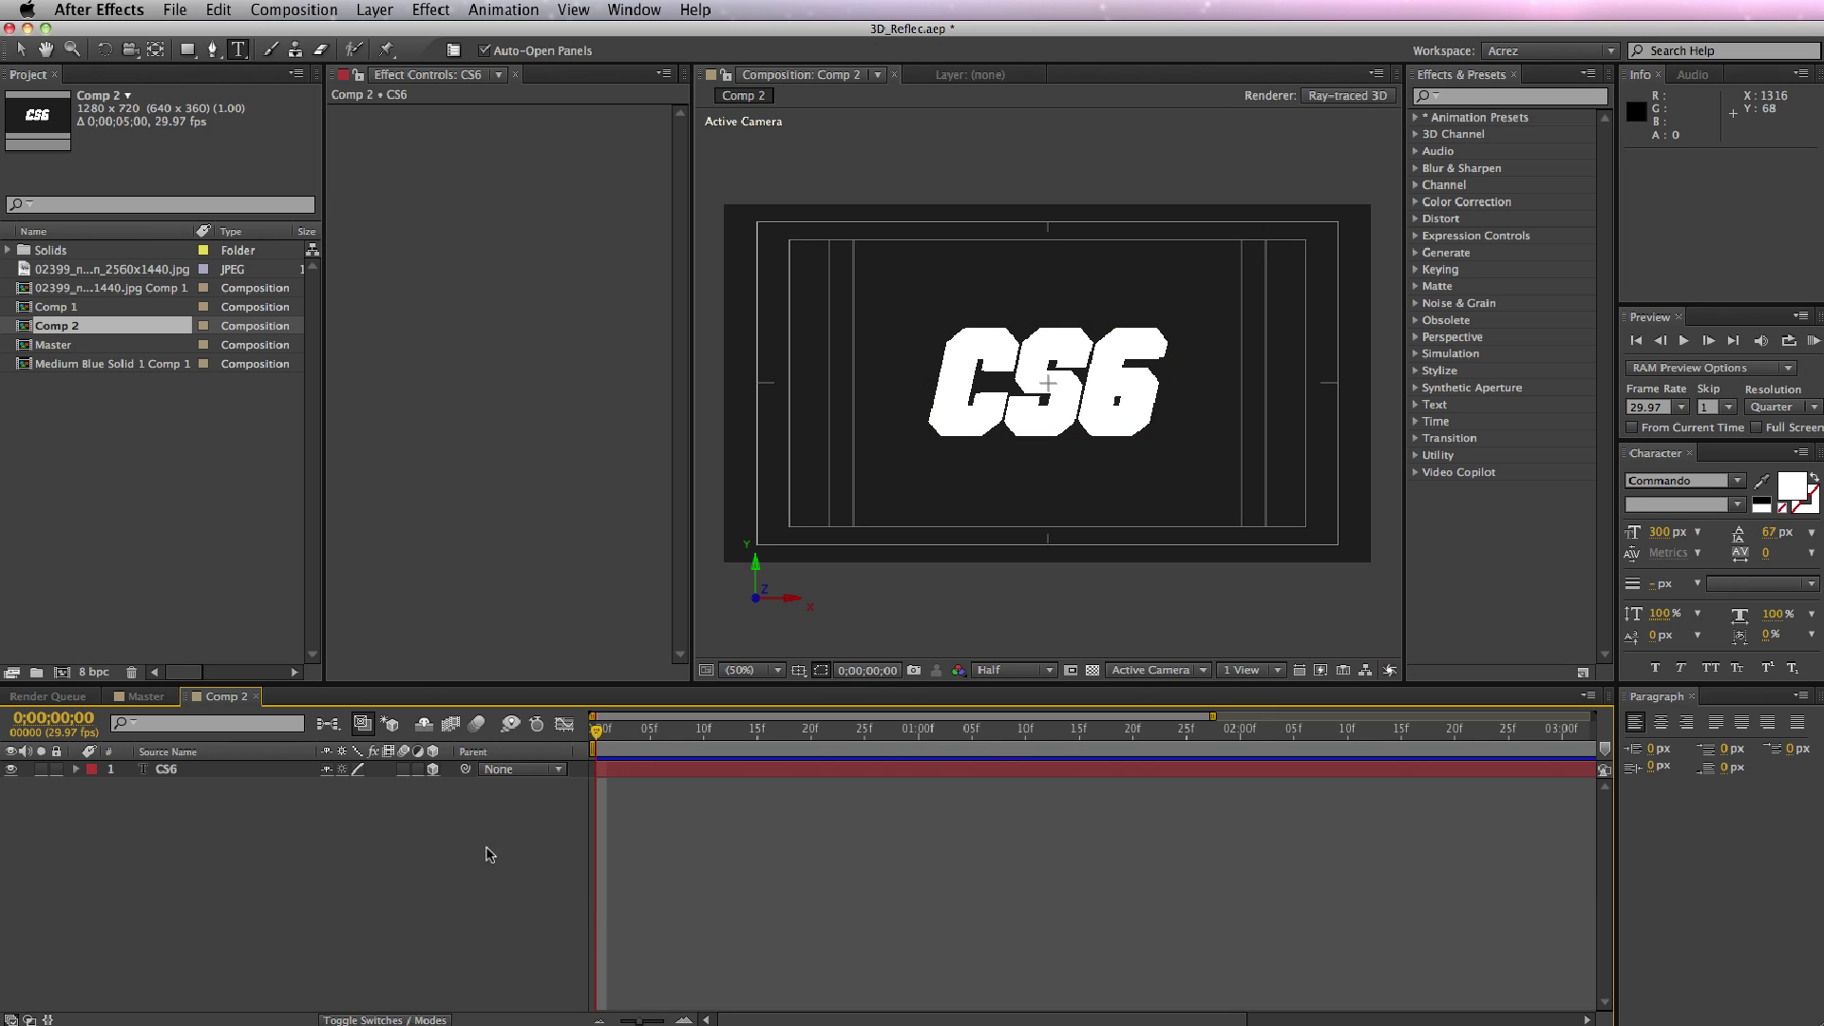
Add a Parallel light with 50% intensity and 200% shadow darkness to the composition.
{"action": "left_click", "coordinate": [378, 11]}
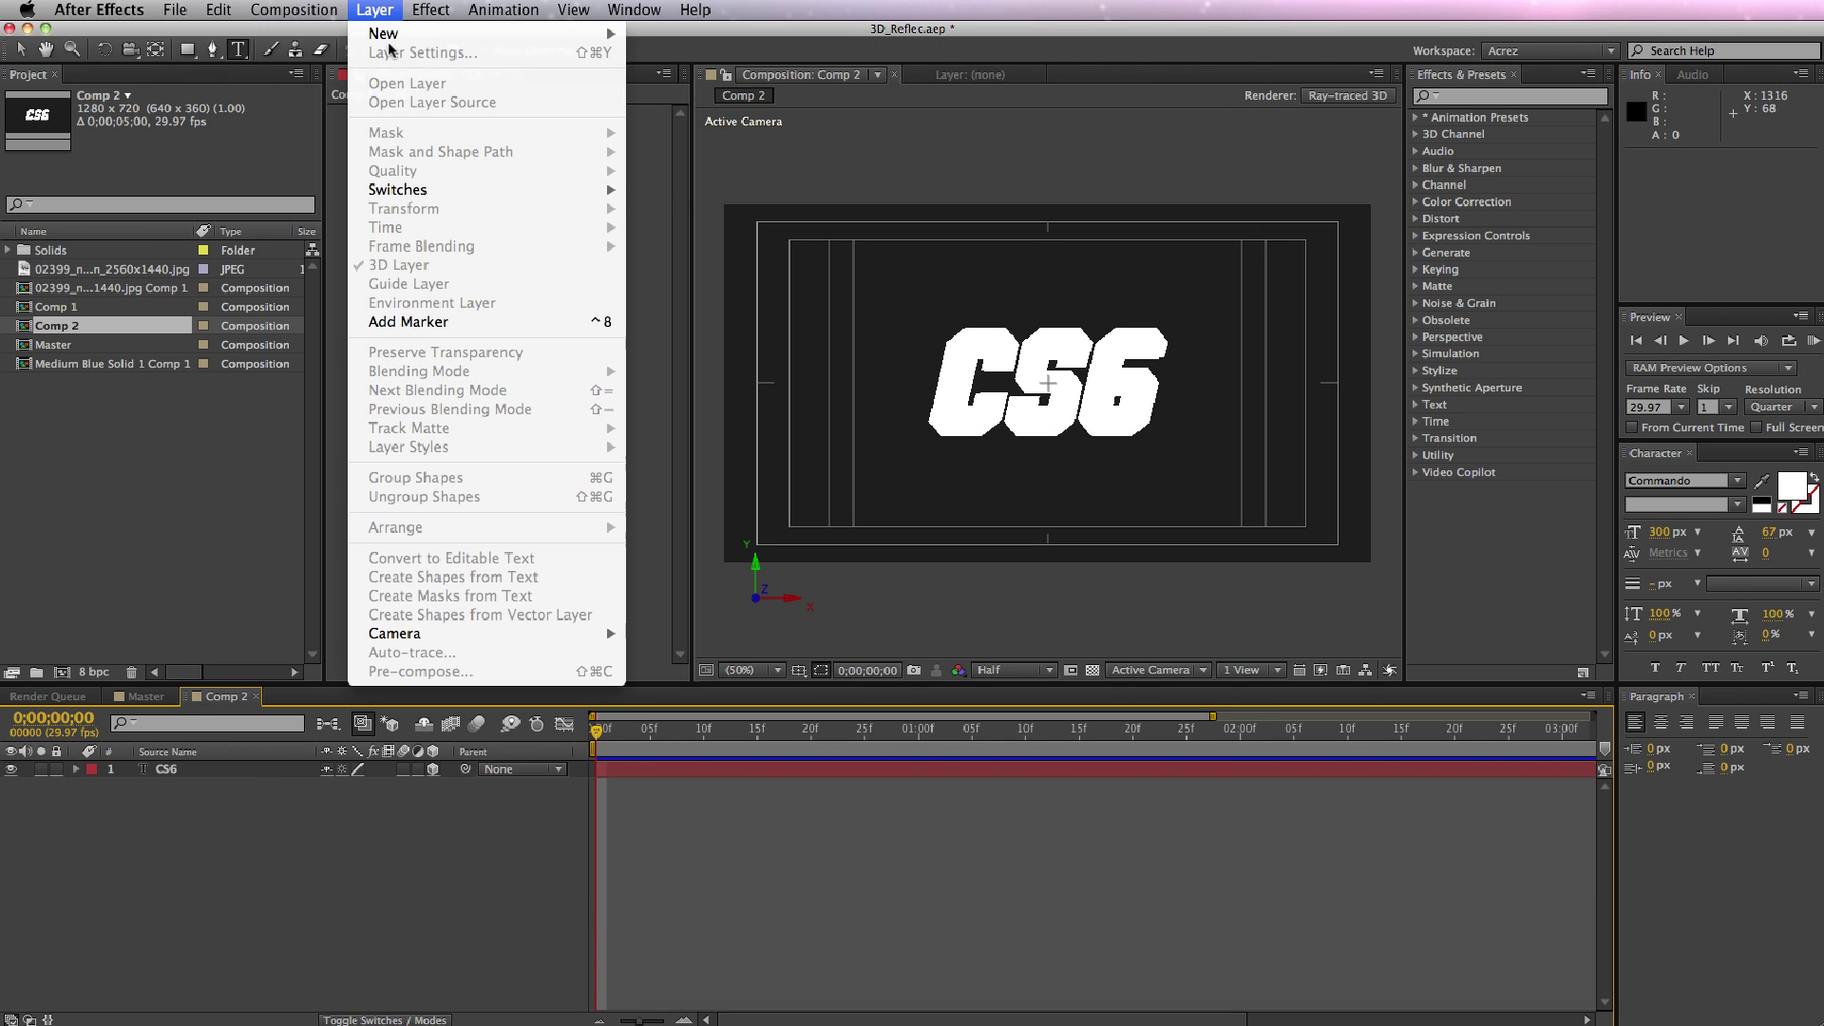
{"action": "mouse_move", "coordinate": [570, 33]}
{"action": "left_click", "coordinate": [707, 75]}
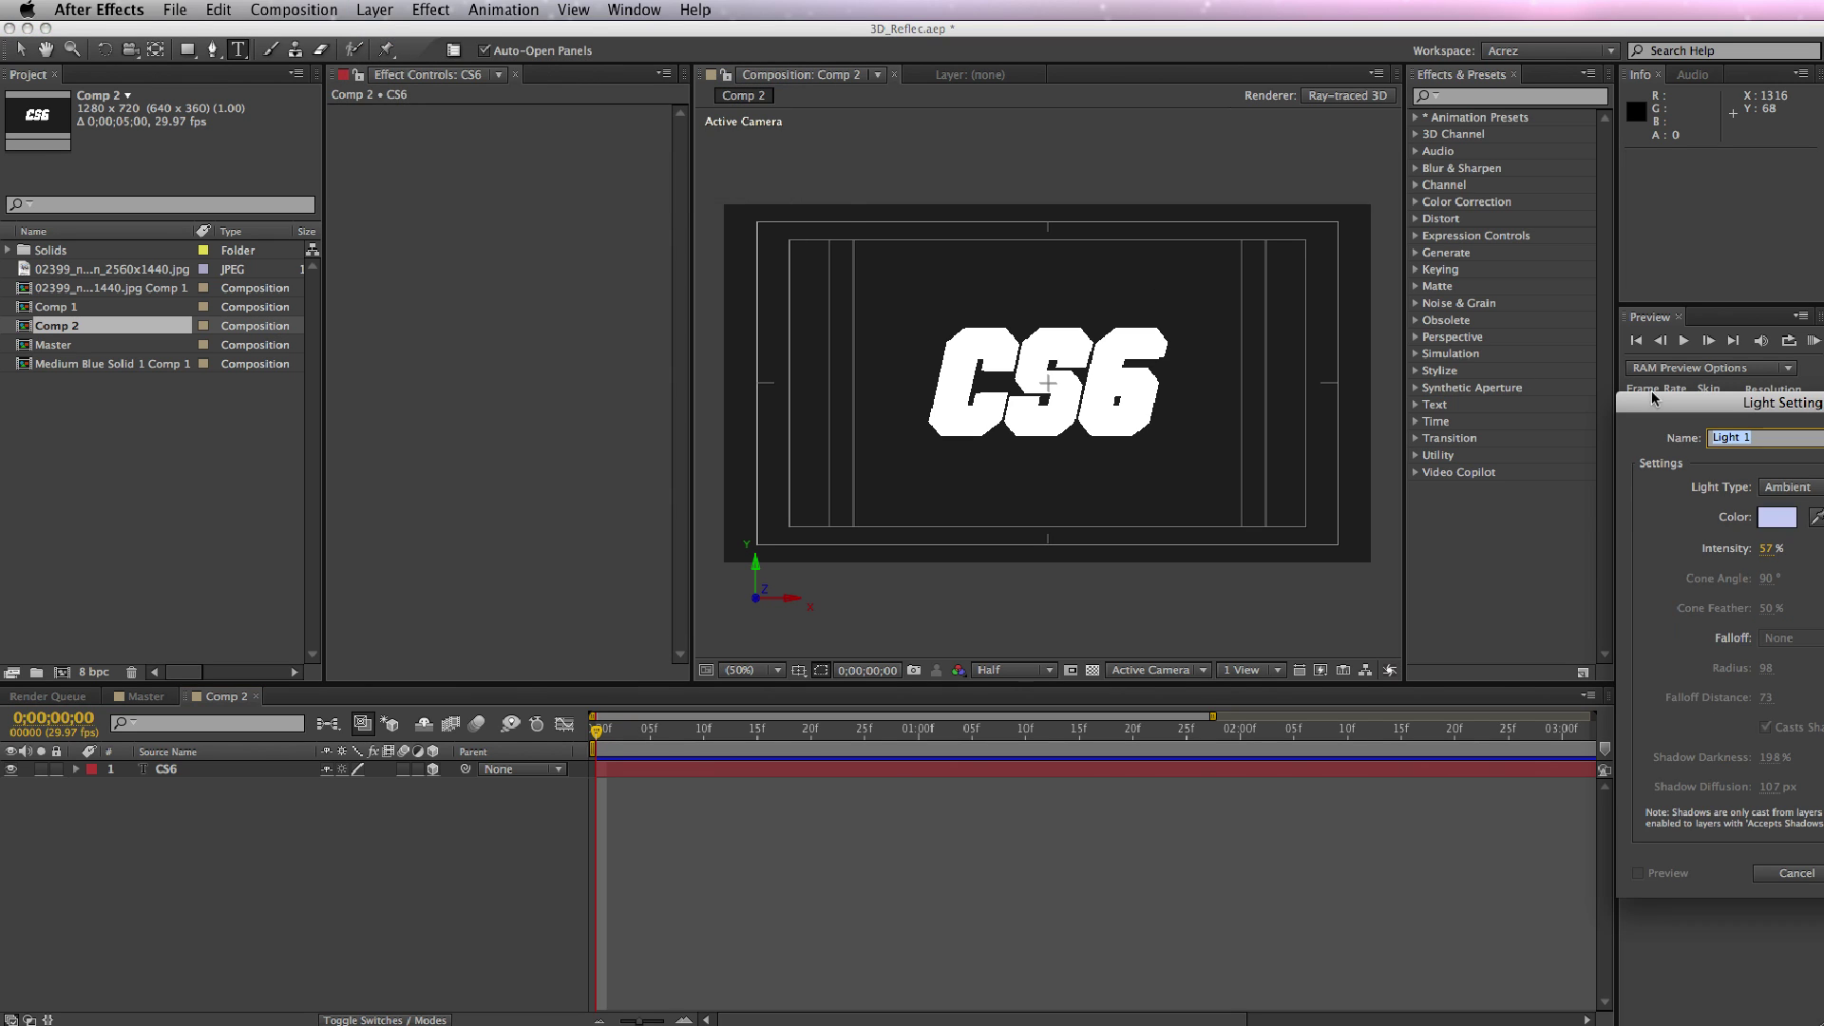
{"action": "left_click", "coordinate": [1802, 487]}
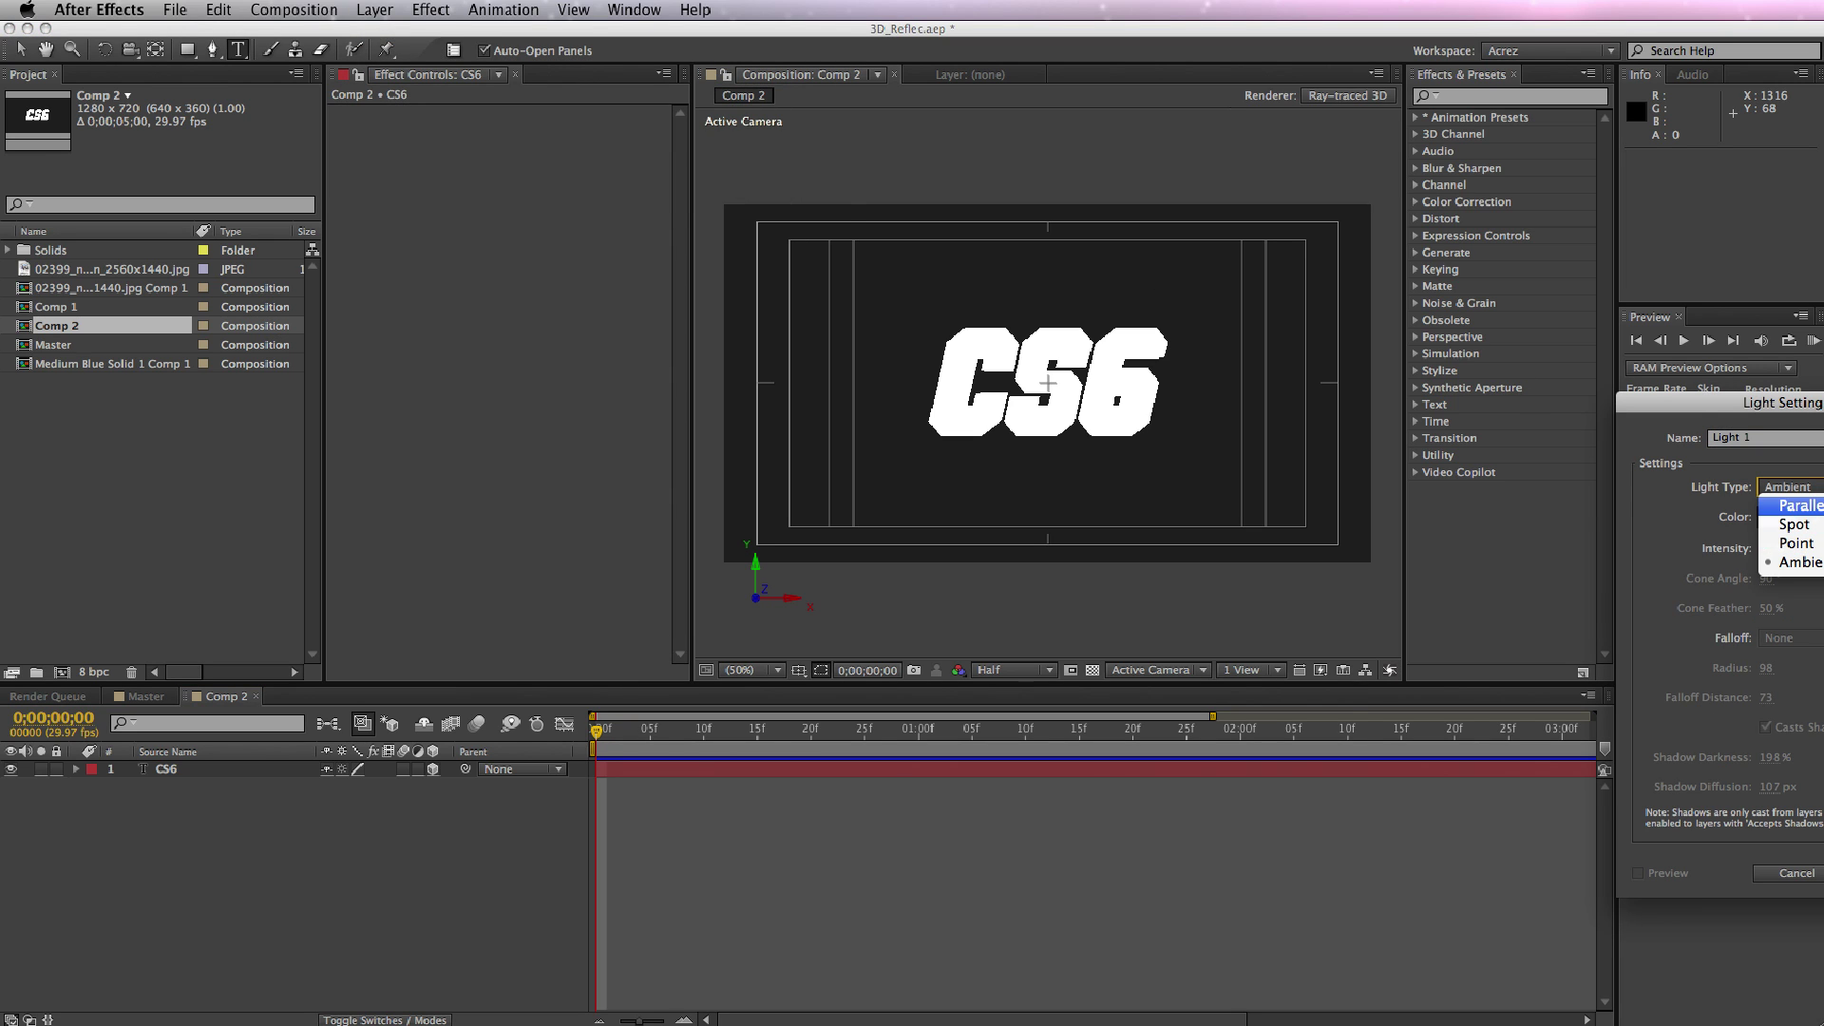
{"action": "left_click", "coordinate": [1800, 505]}
{"action": "left_click", "coordinate": [1786, 548]}
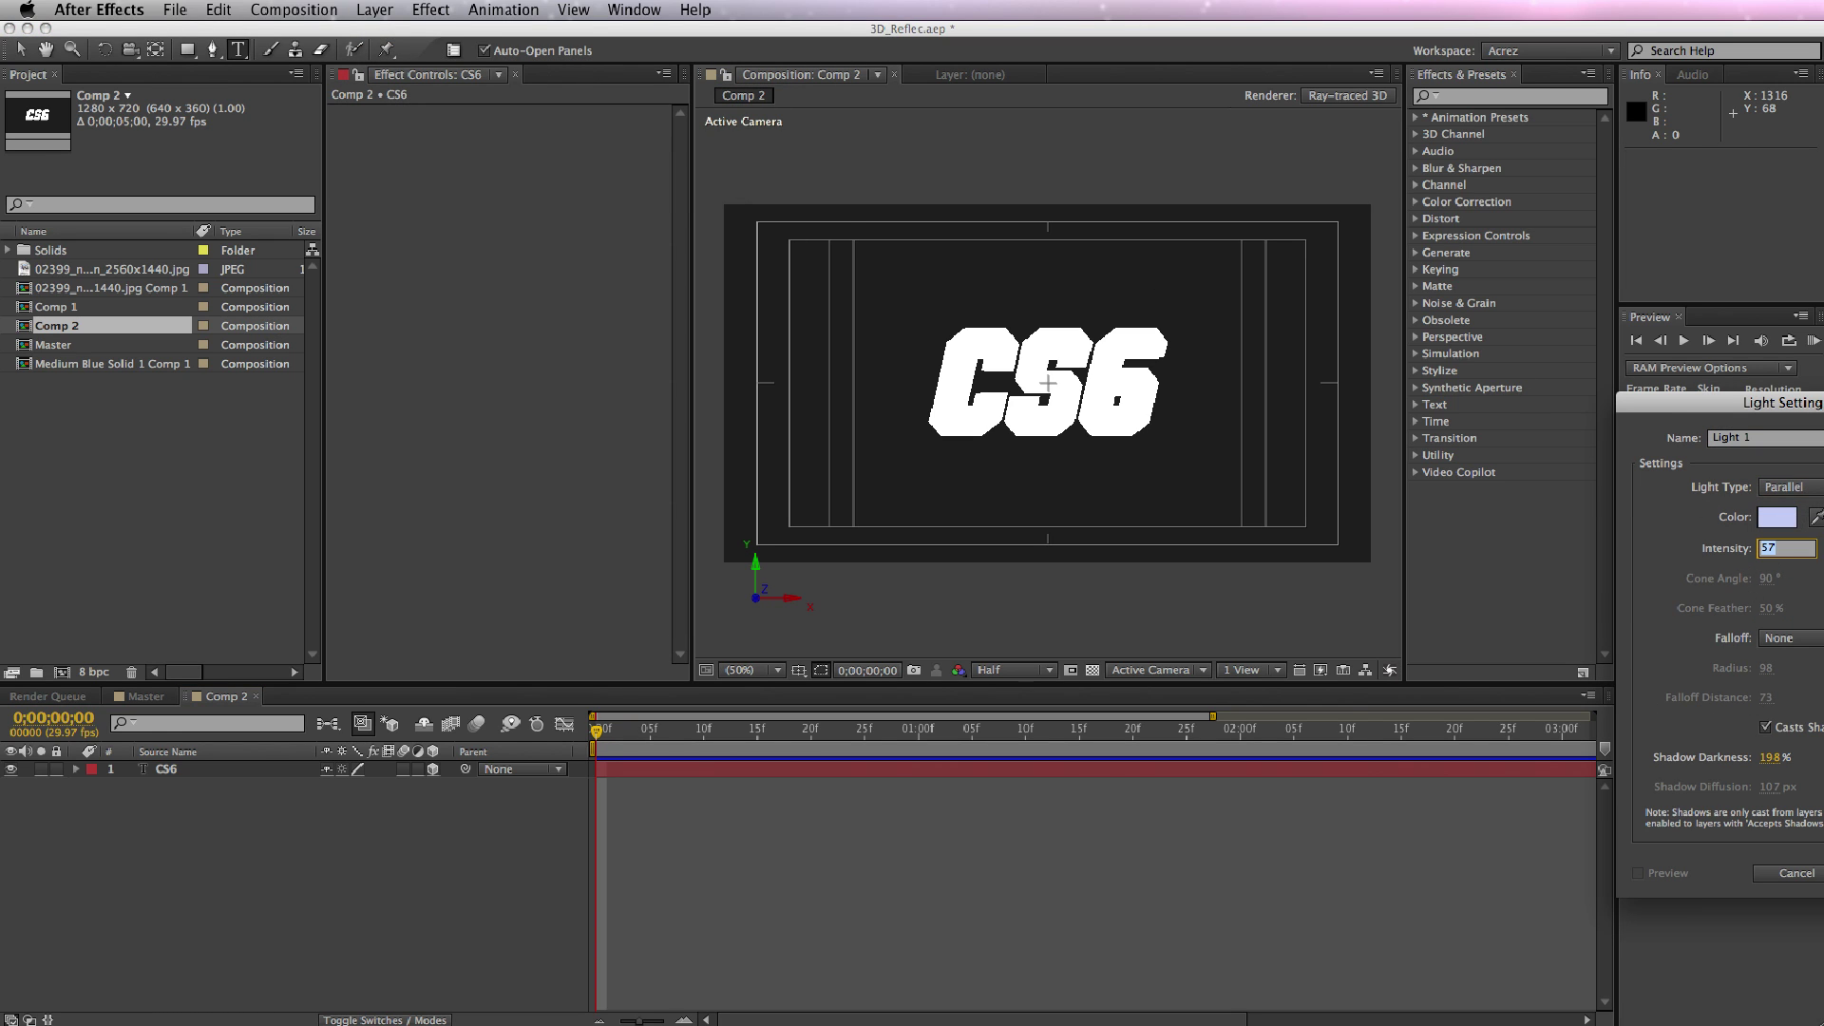
{"action": "key", "text": "Return"}
{"action": "left_click", "coordinate": [1771, 758]}
{"action": "type", "text": "200"}
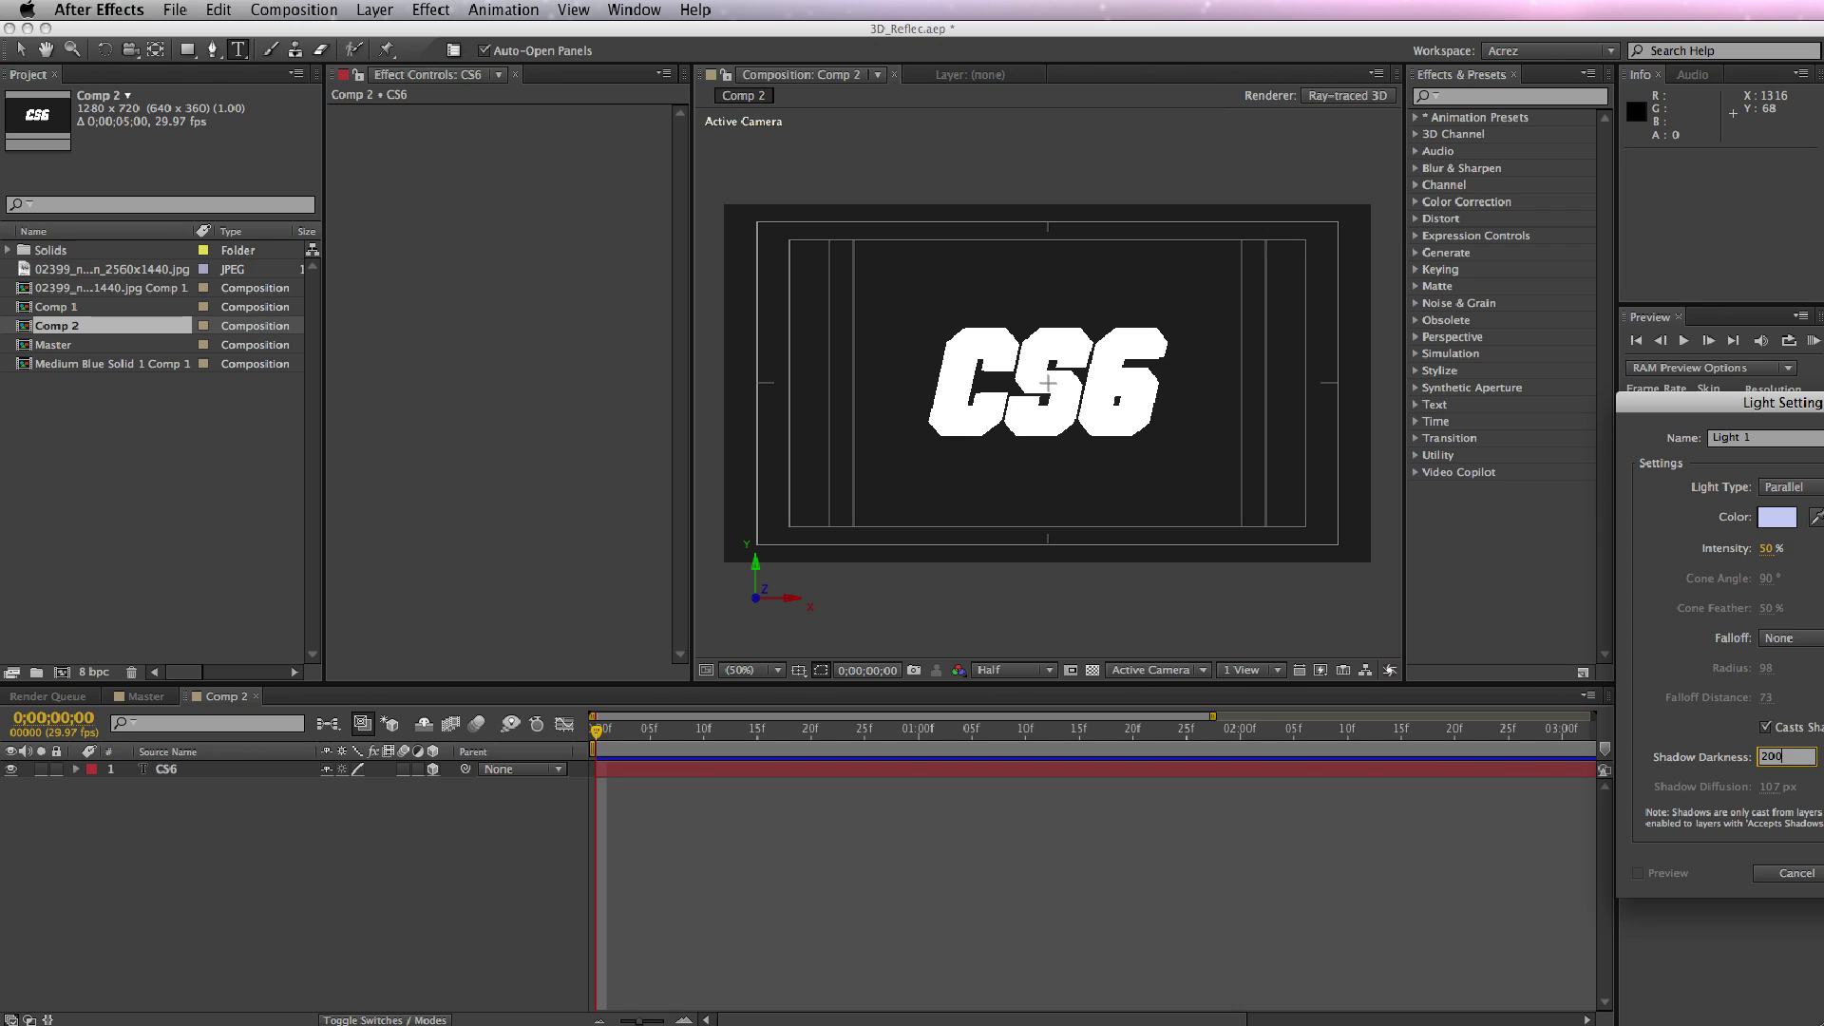
{"action": "key", "text": "Return"}
{"action": "key", "text": "Return"}
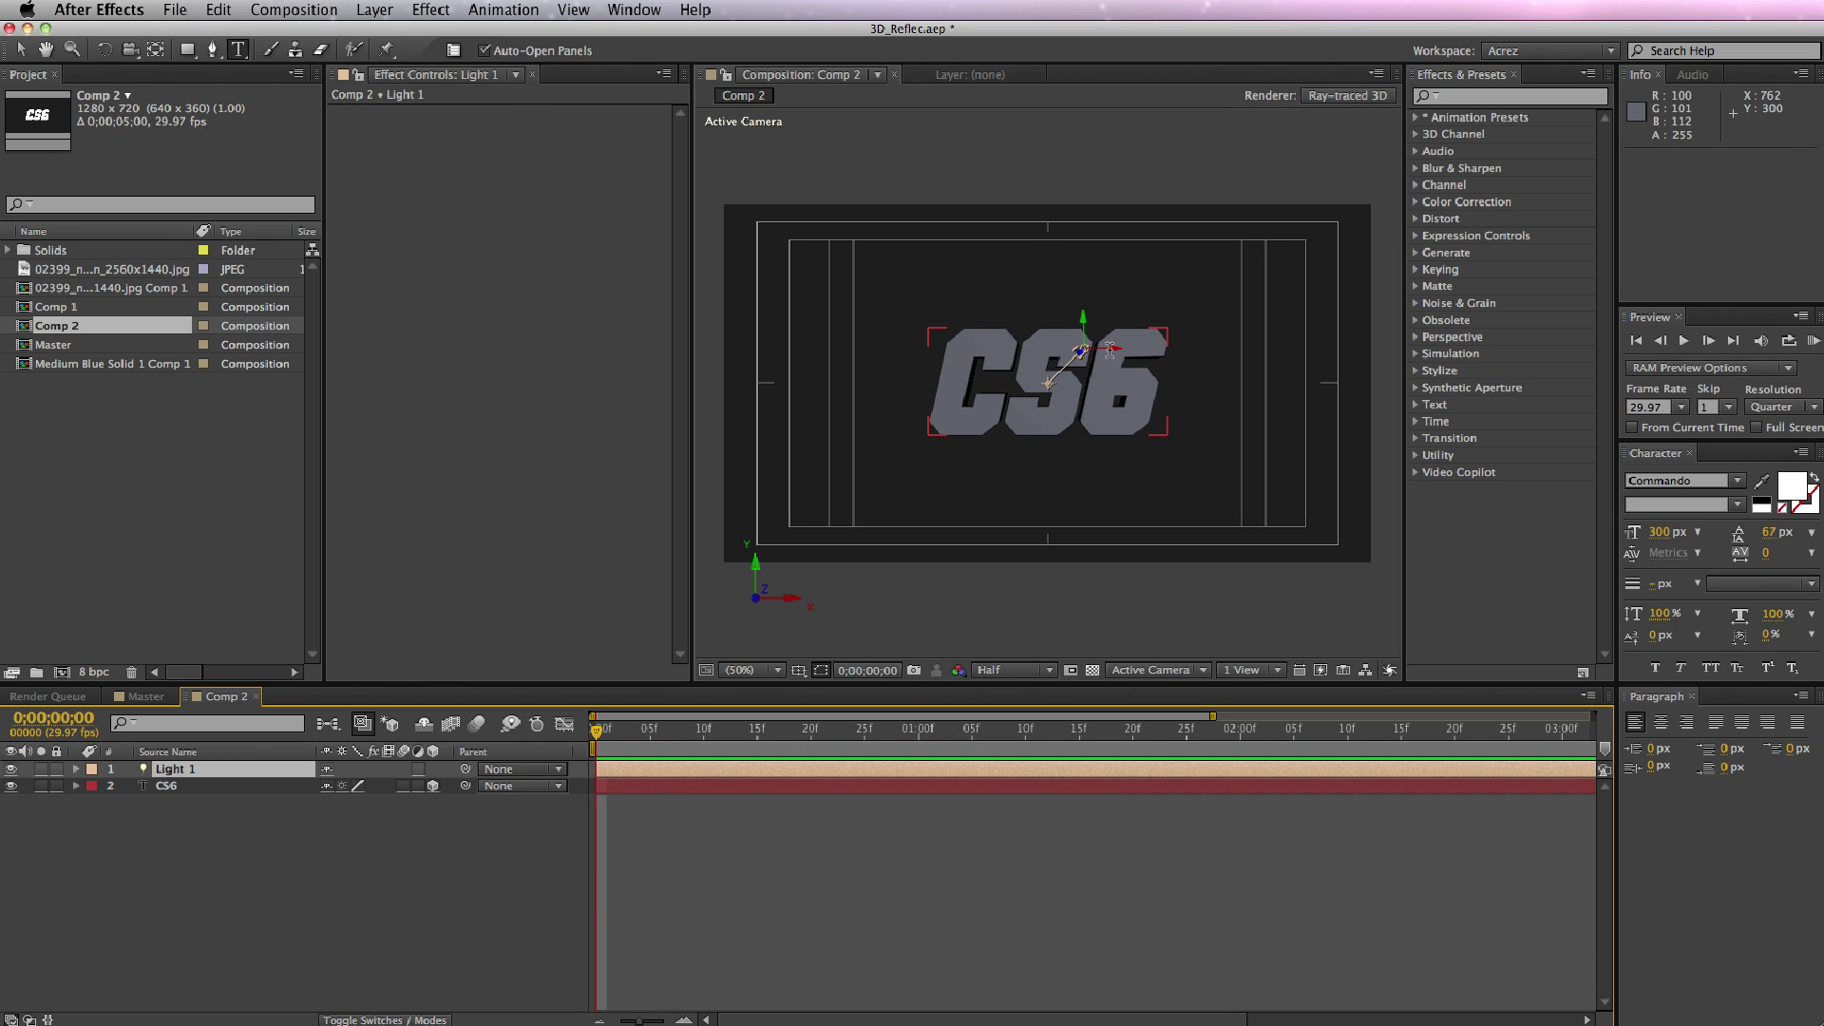
Move the parallel light about 254 px along its X axis, to the right of the CS6 text.
{"action": "key", "text": "v"}
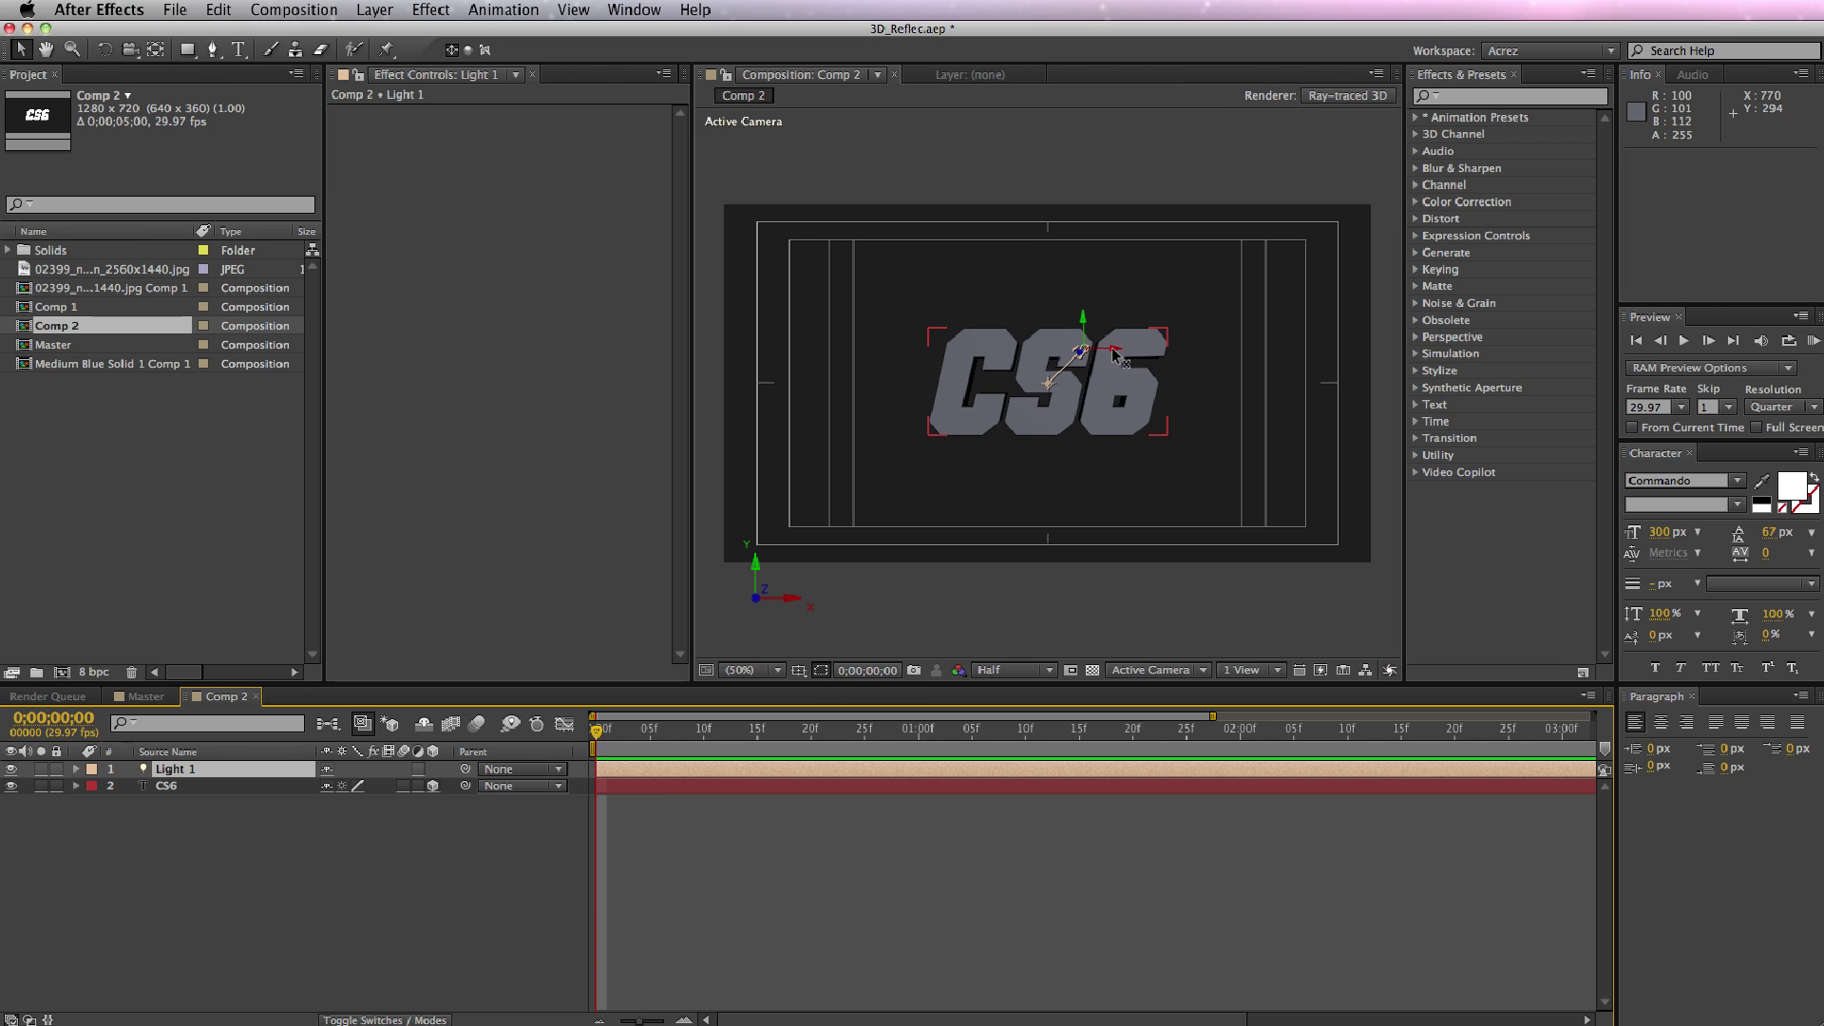
{"action": "left_click_drag", "start_coordinate": [1114, 349], "coordinate": [1252, 357]}
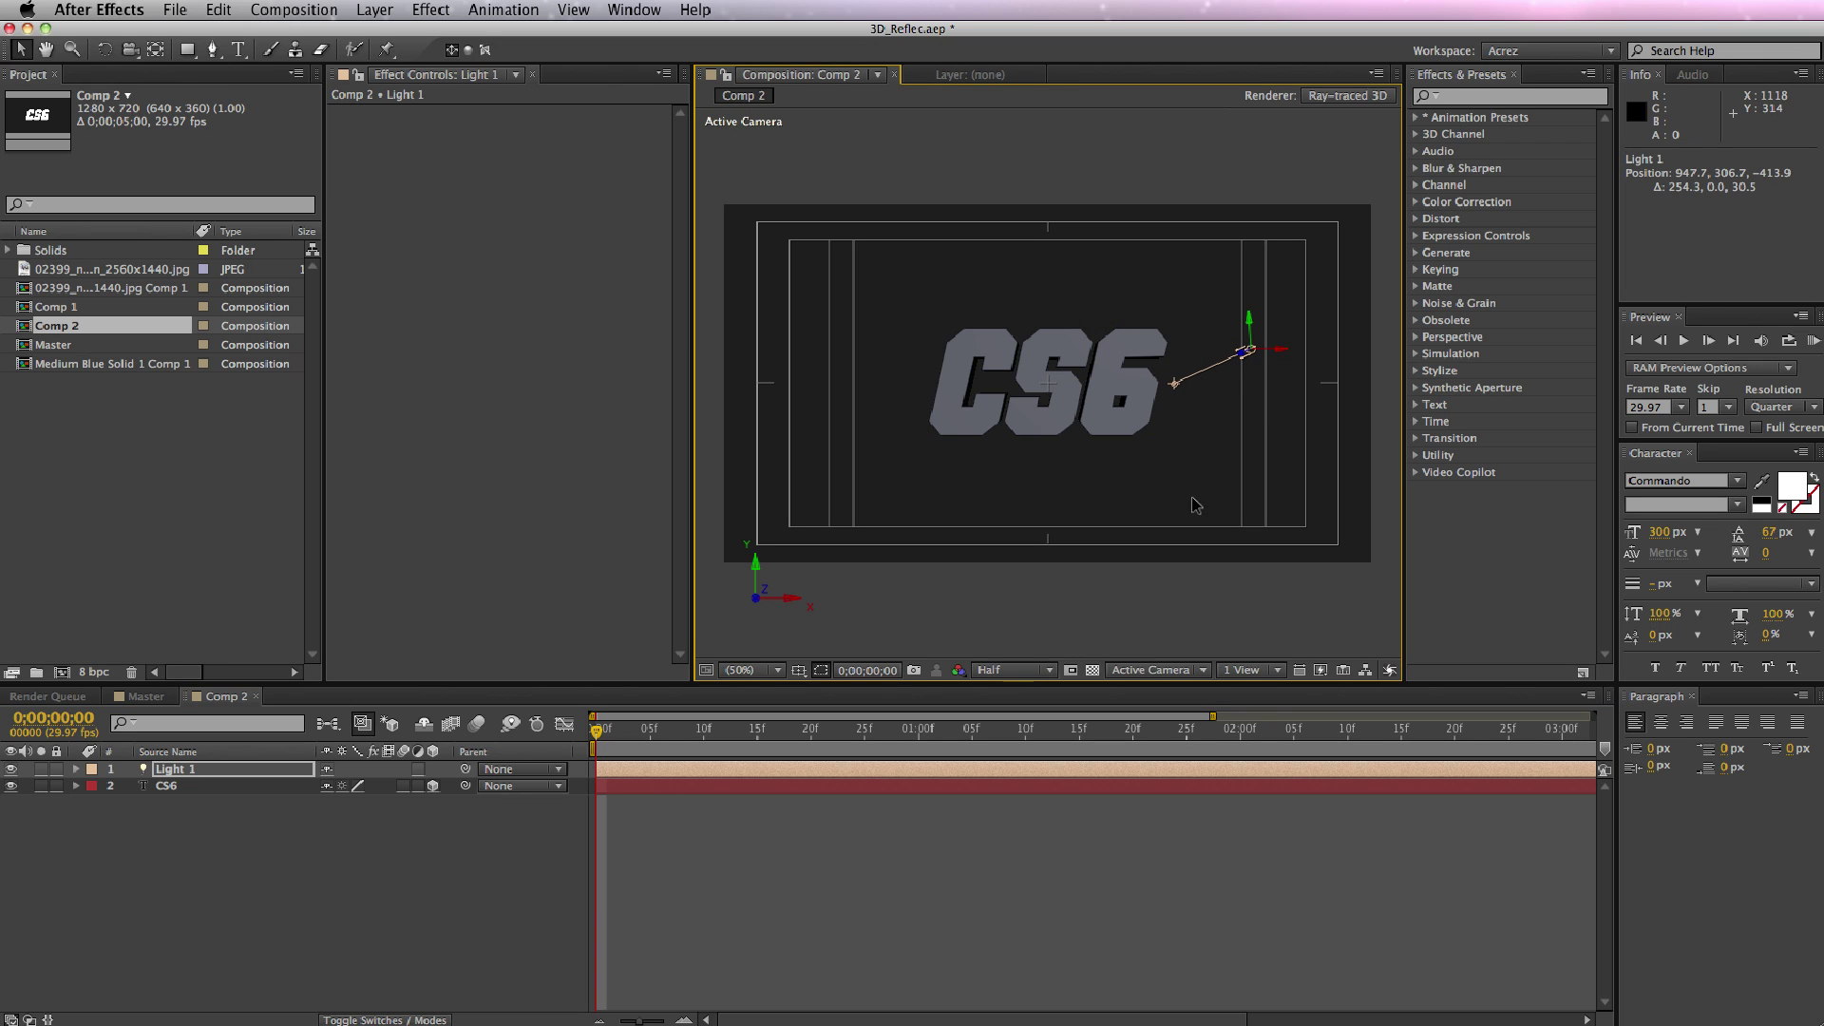
Add a second light of type Spot with its shadow diffusion set to 100 px.
{"action": "left_click", "coordinate": [374, 10]}
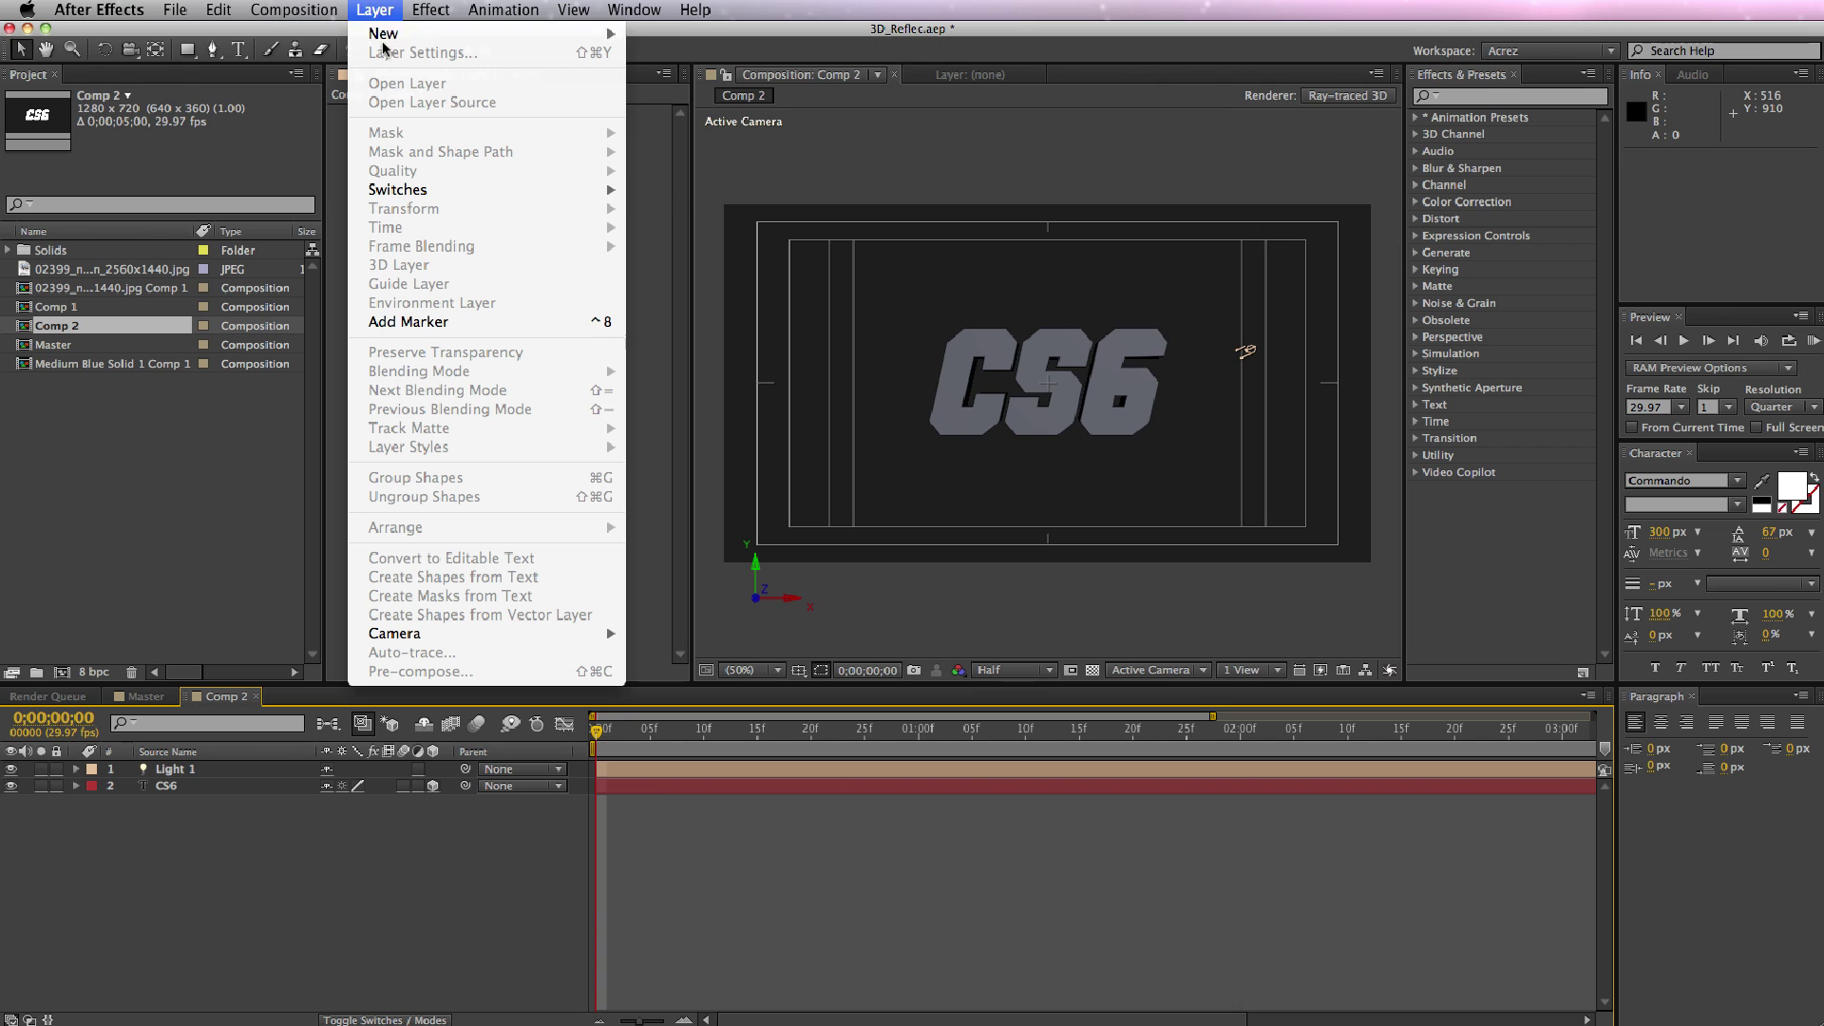
{"action": "mouse_move", "coordinate": [386, 38]}
{"action": "left_click", "coordinate": [696, 85]}
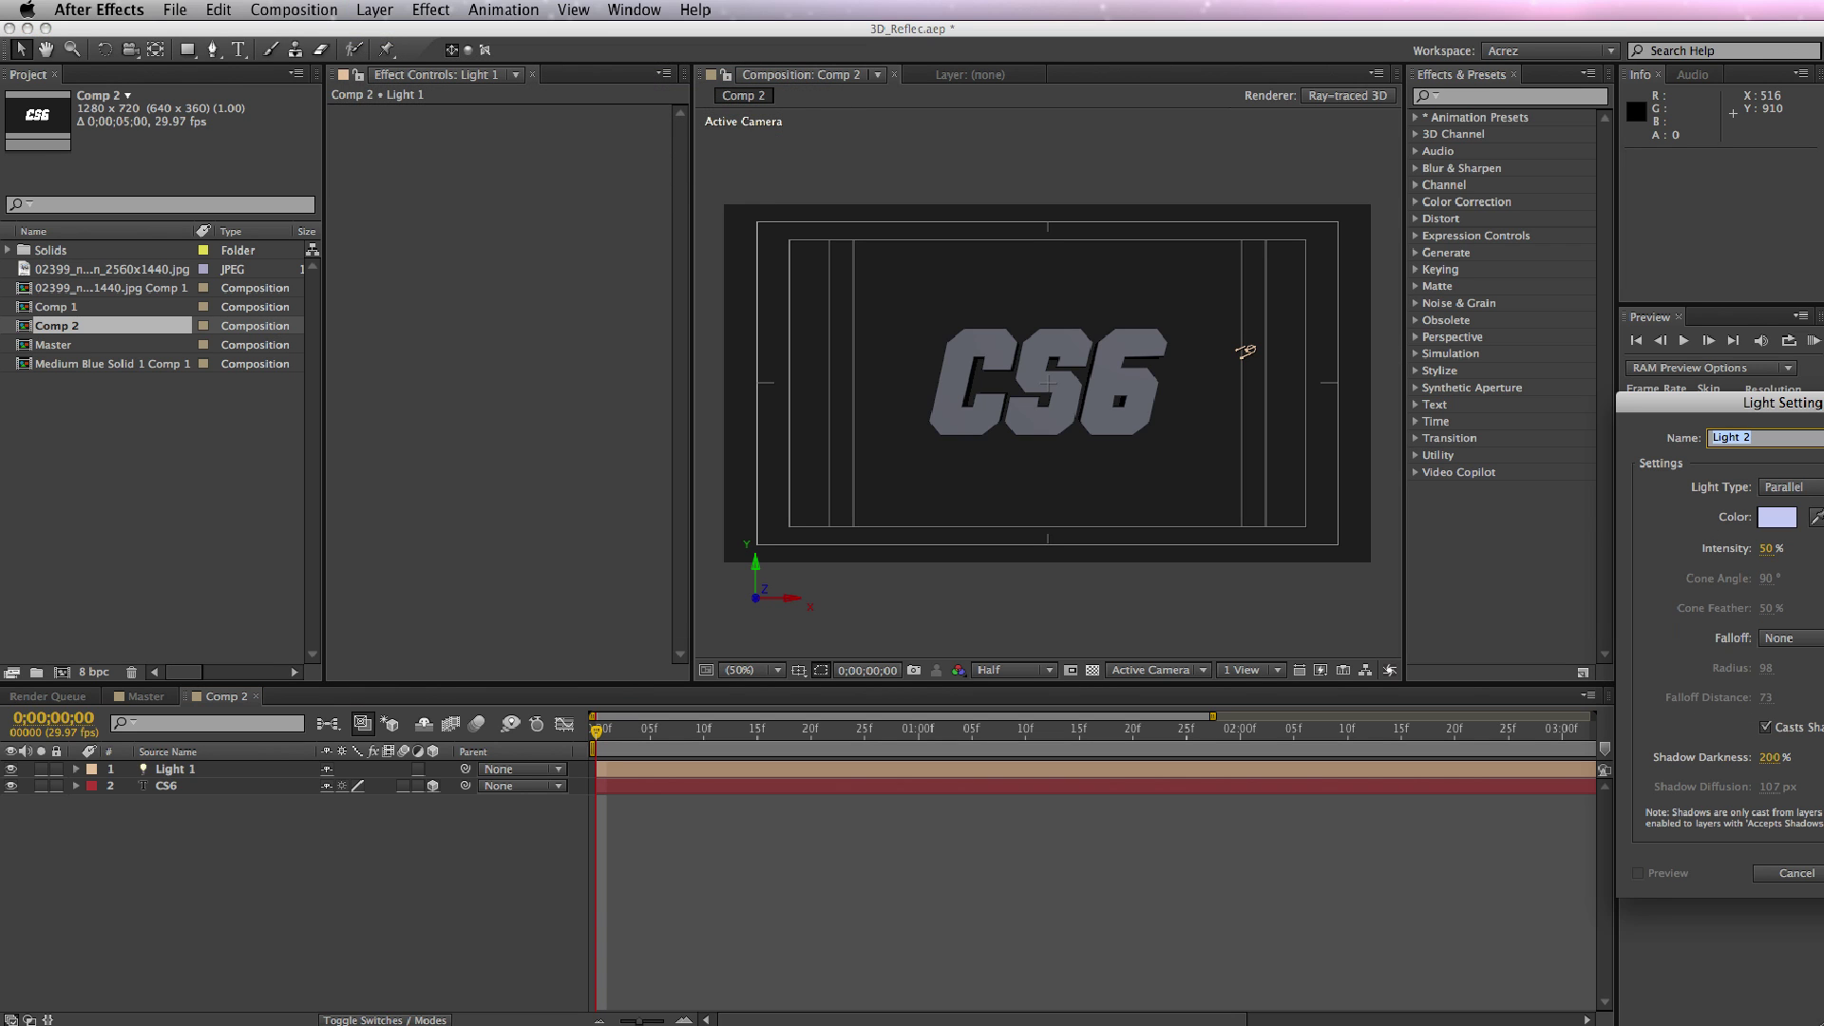
{"action": "left_click", "coordinate": [1806, 487]}
{"action": "left_click", "coordinate": [1794, 525]}
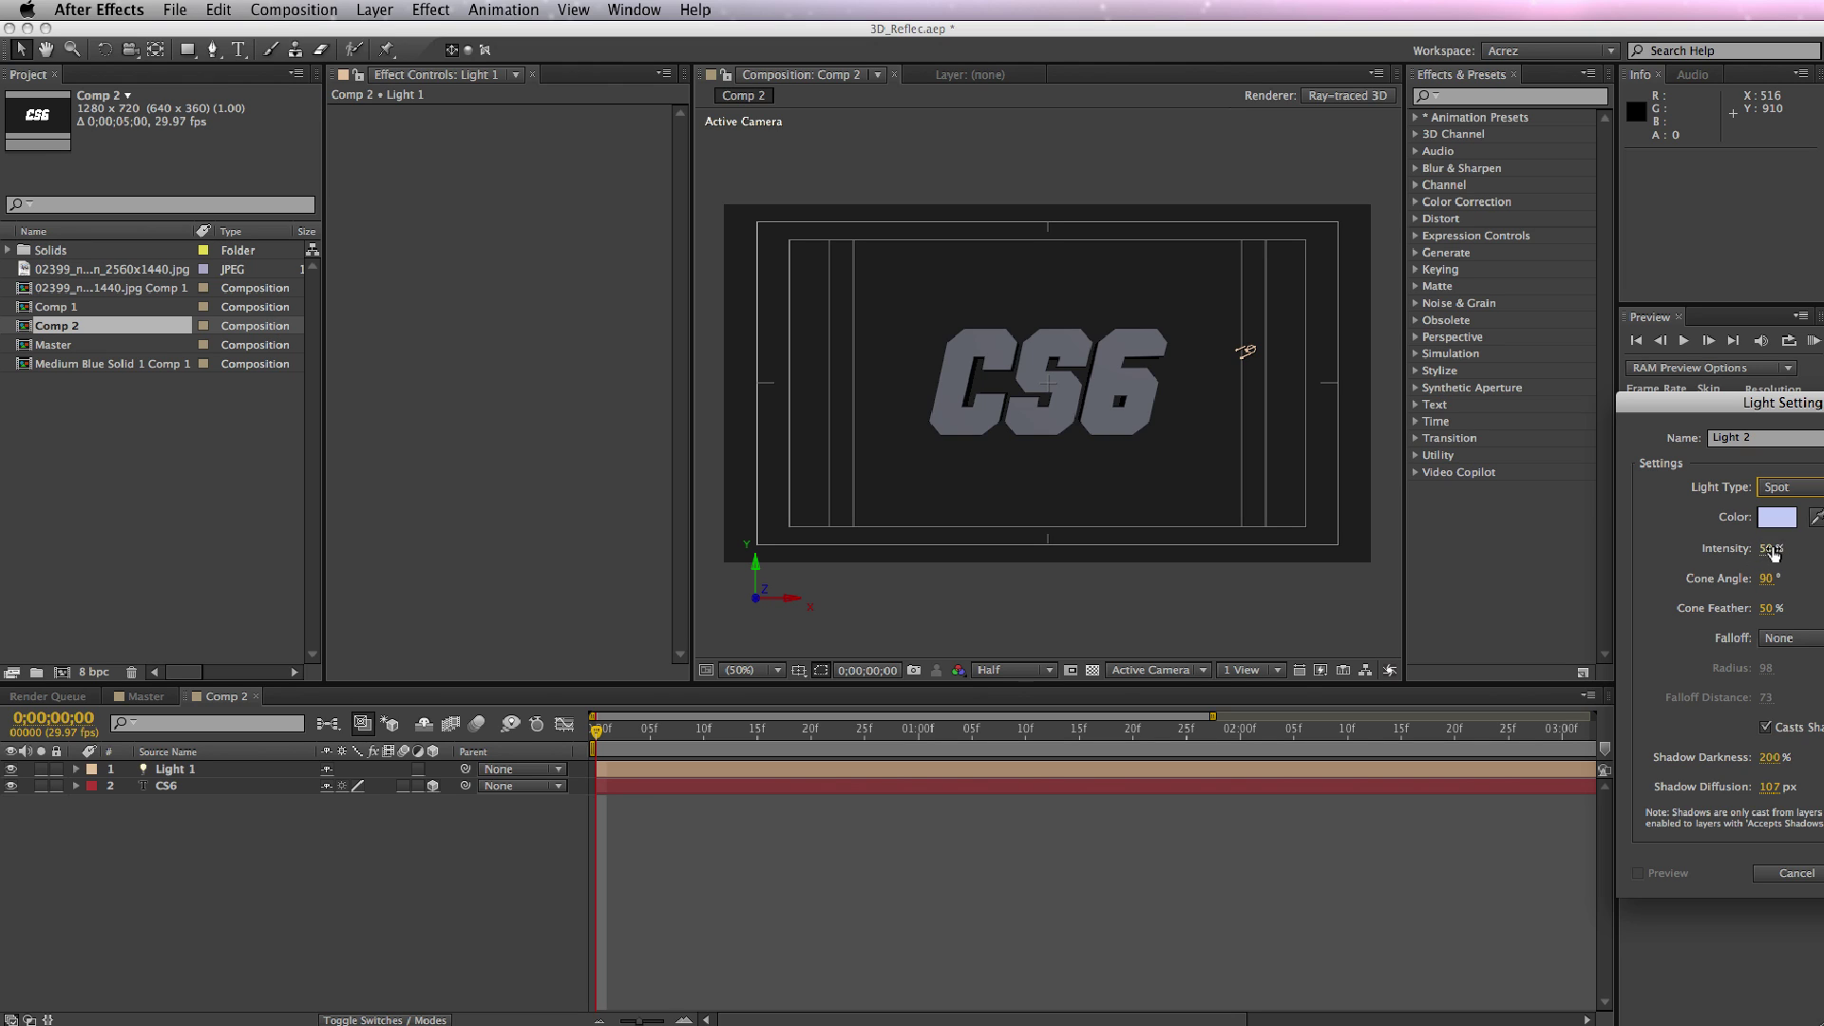
{"action": "left_click", "coordinate": [1767, 789]}
{"action": "type", "text": "100"}
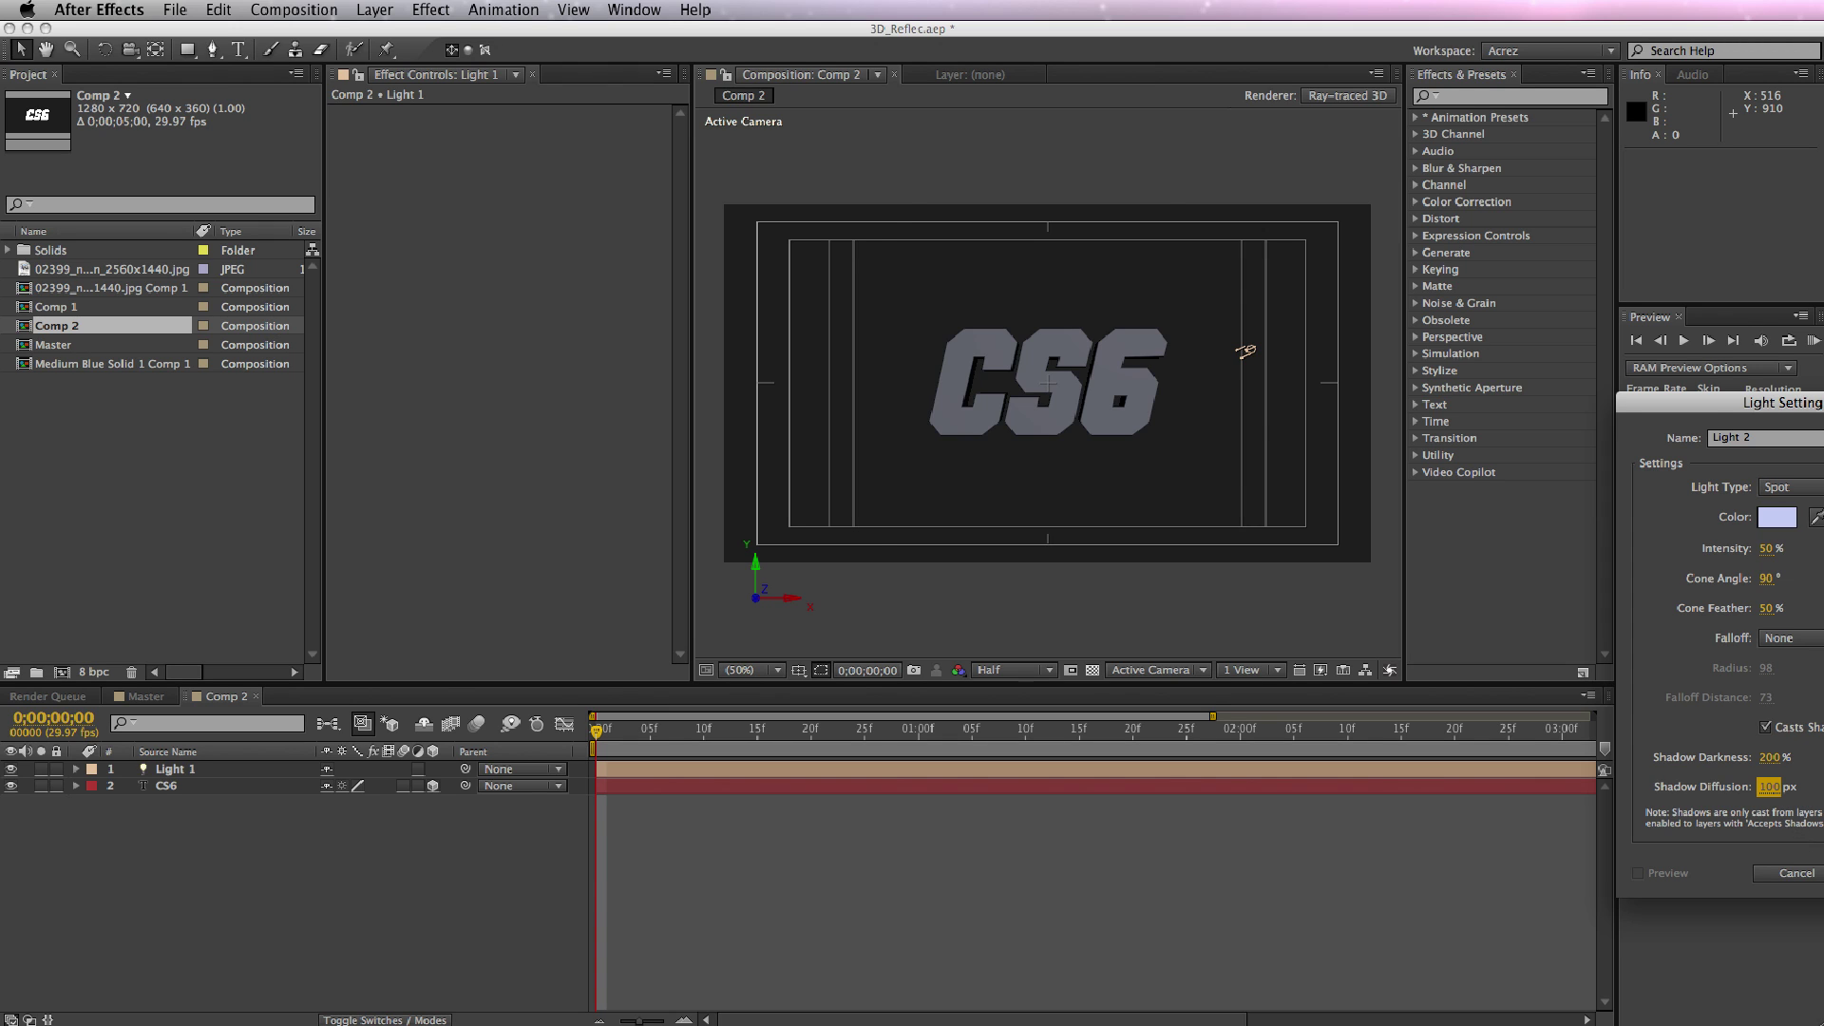
{"action": "key", "text": "Return"}
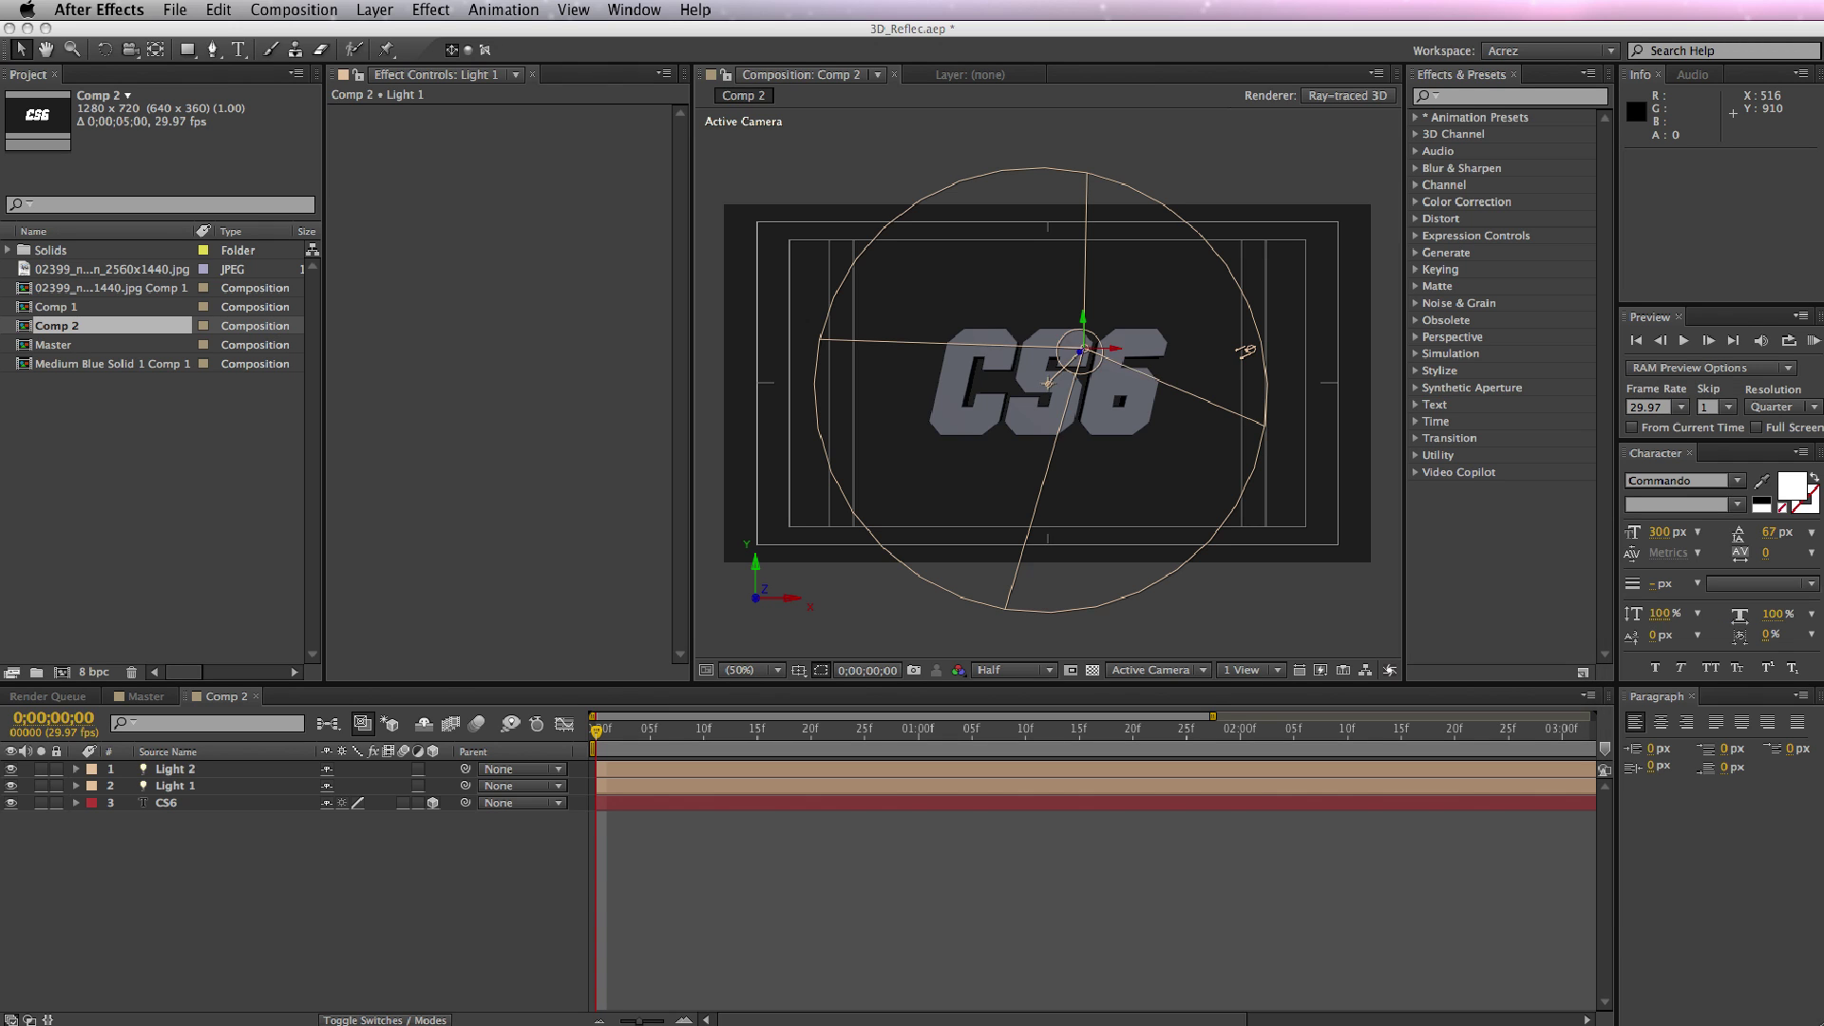
{"action": "left_click", "coordinate": [567, 834]}
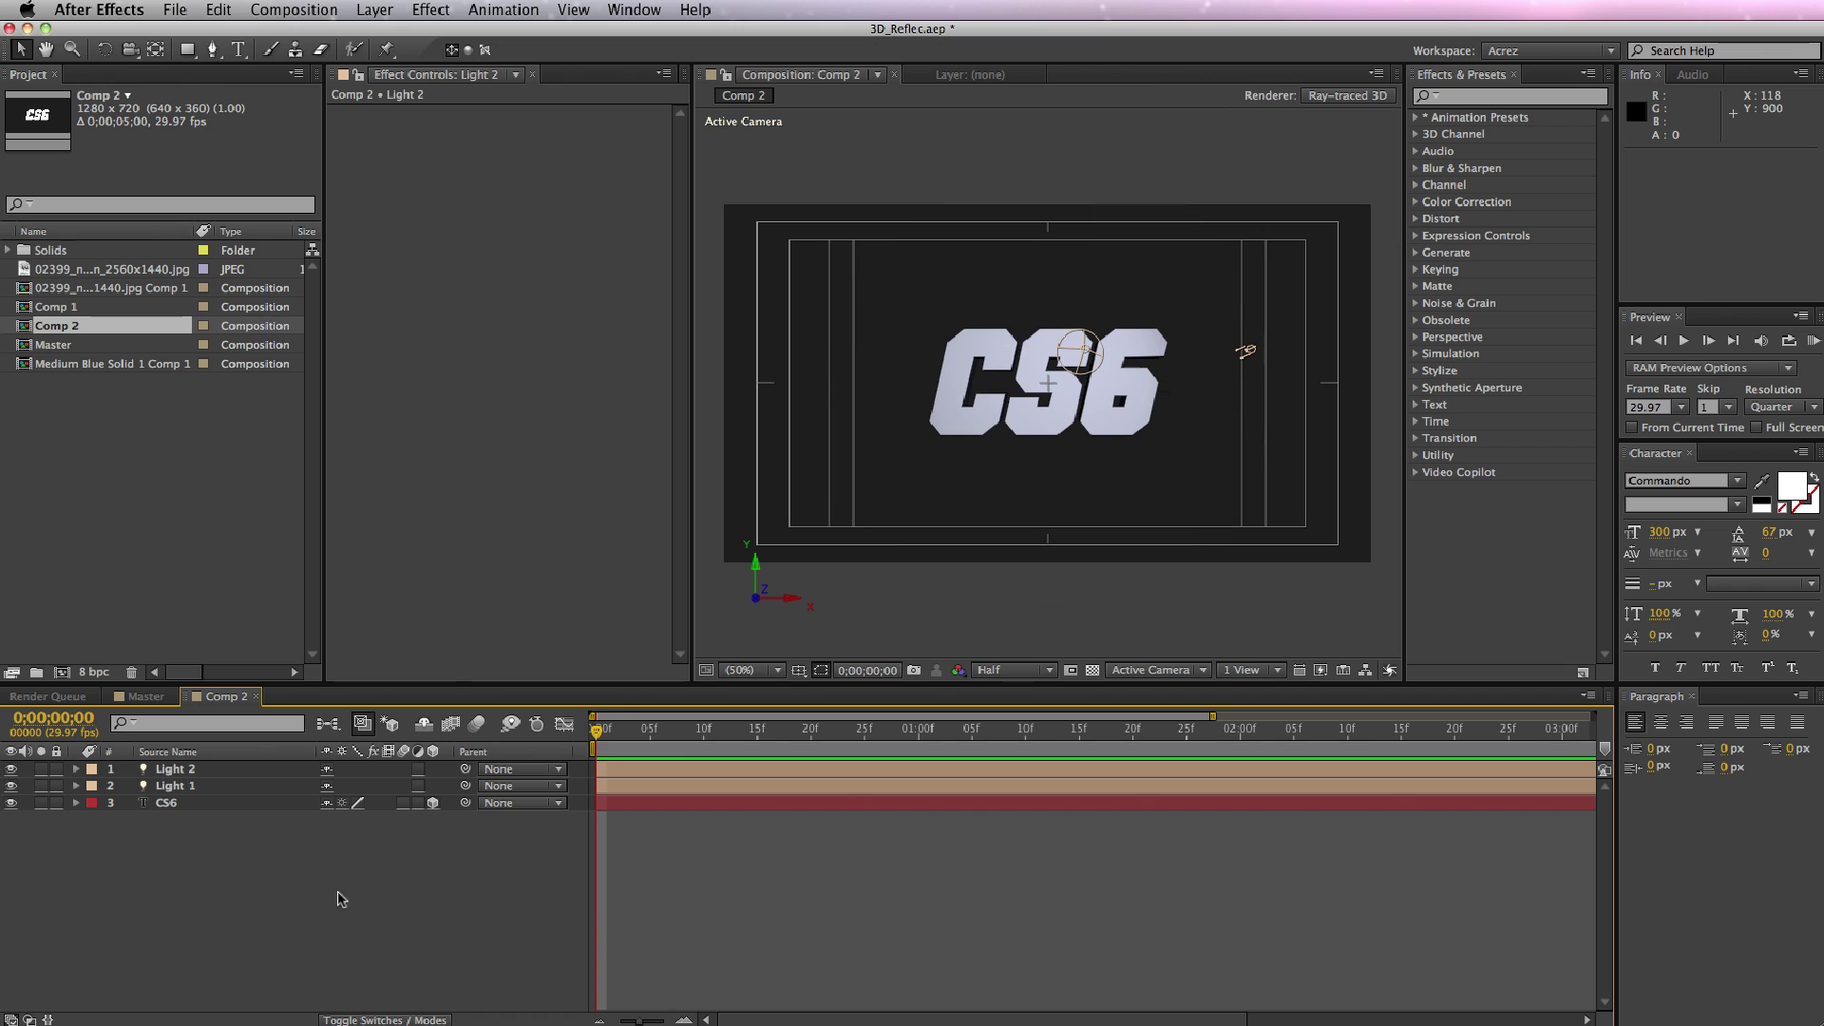
Add a third light of type Ambient, keeping its intensity at 50%.
{"action": "left_click", "coordinate": [377, 10]}
{"action": "mouse_move", "coordinate": [385, 34]}
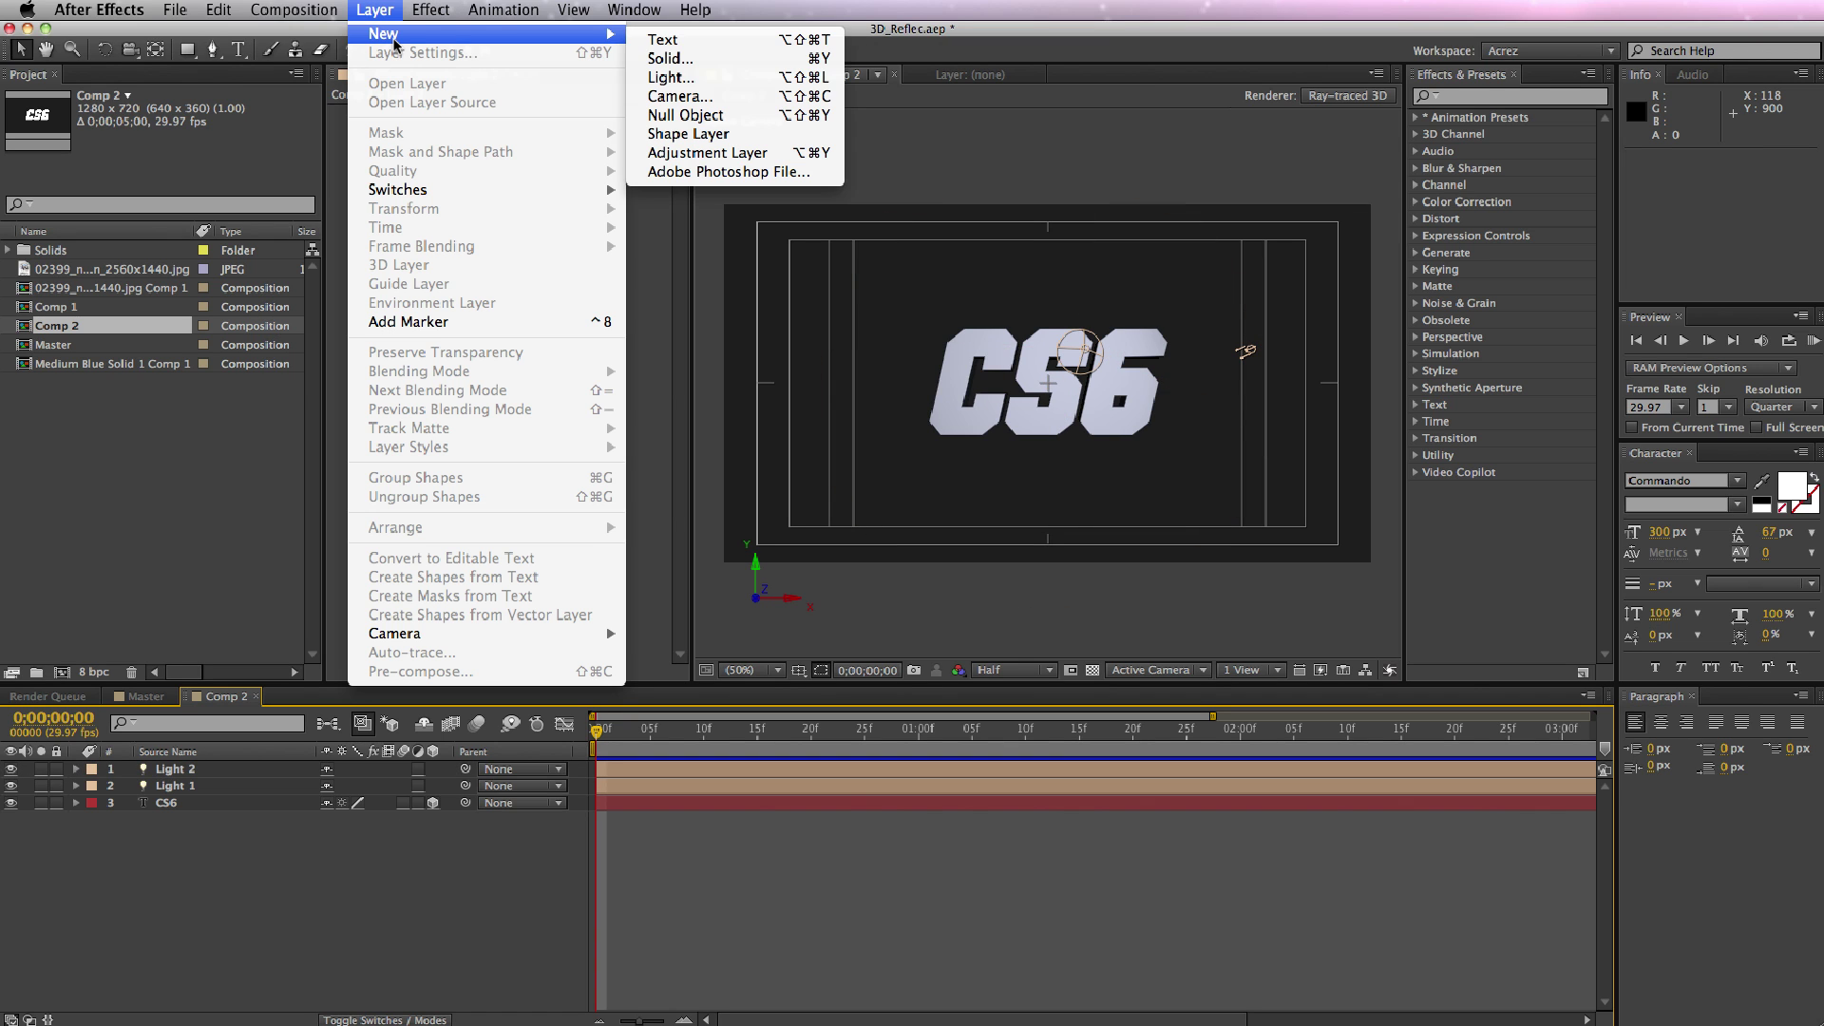
{"action": "left_click", "coordinate": [708, 79]}
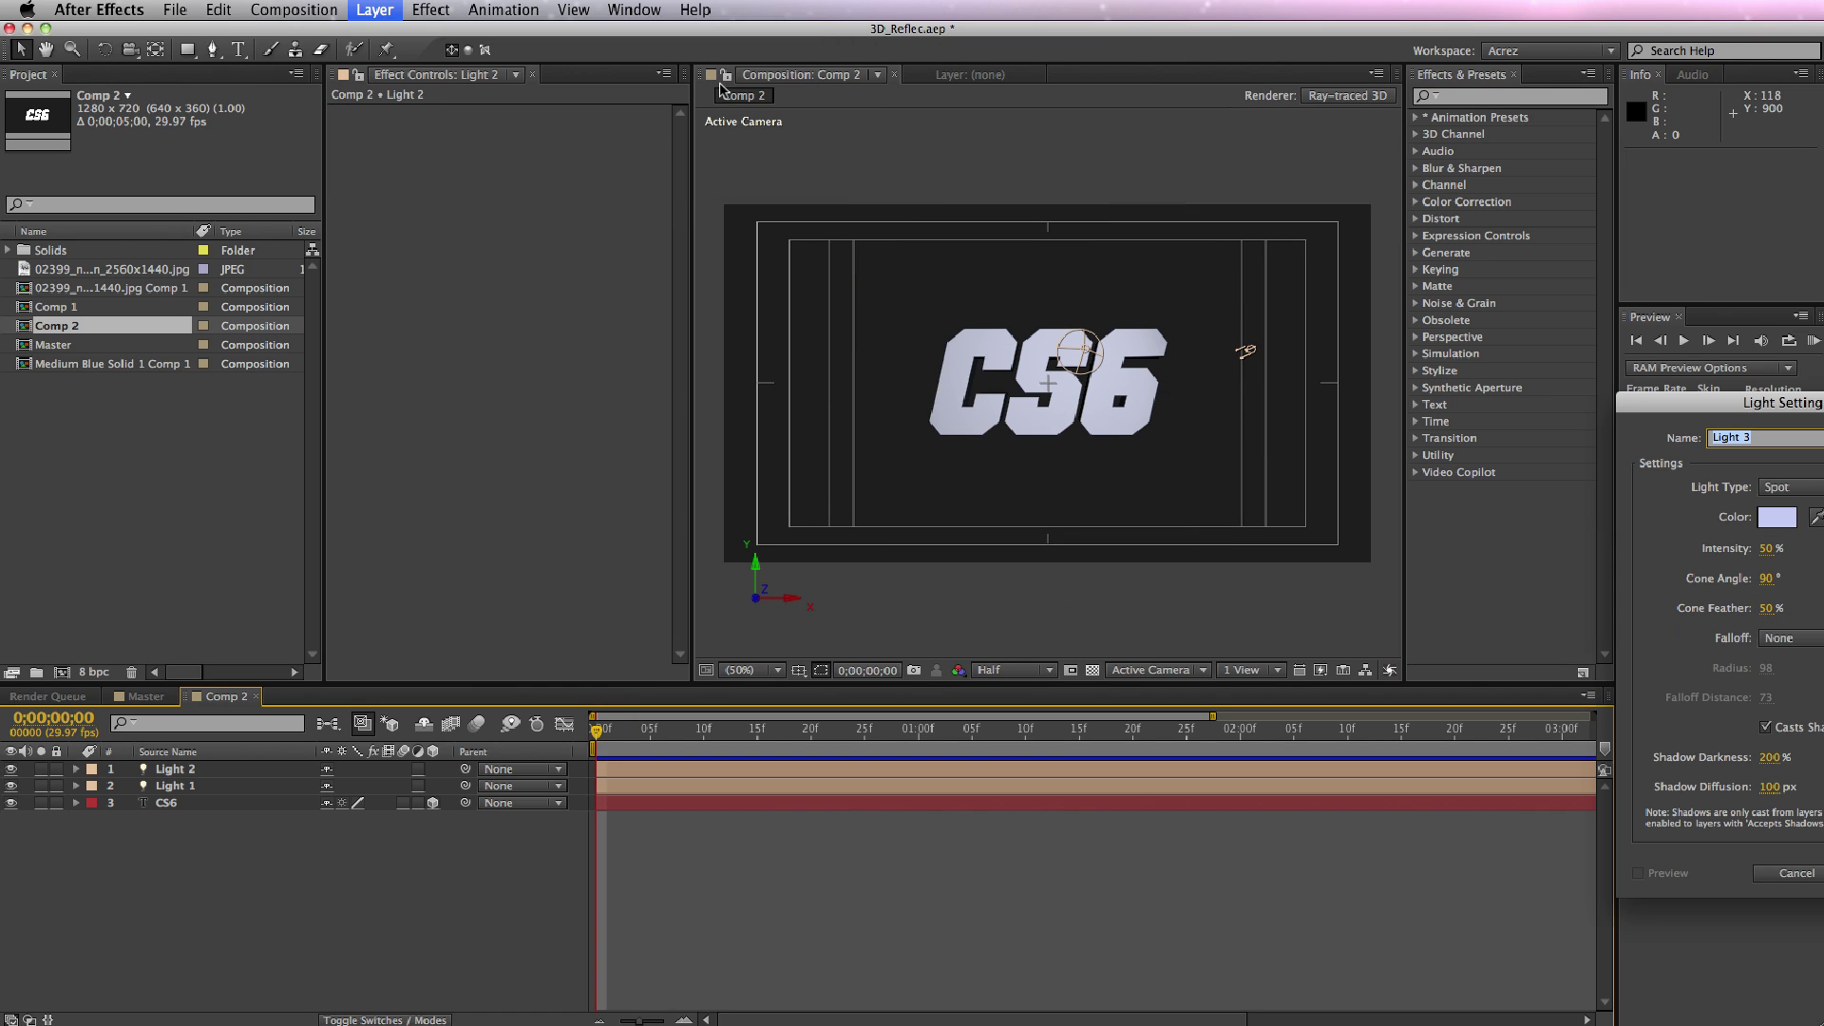
{"action": "left_click", "coordinate": [1788, 486]}
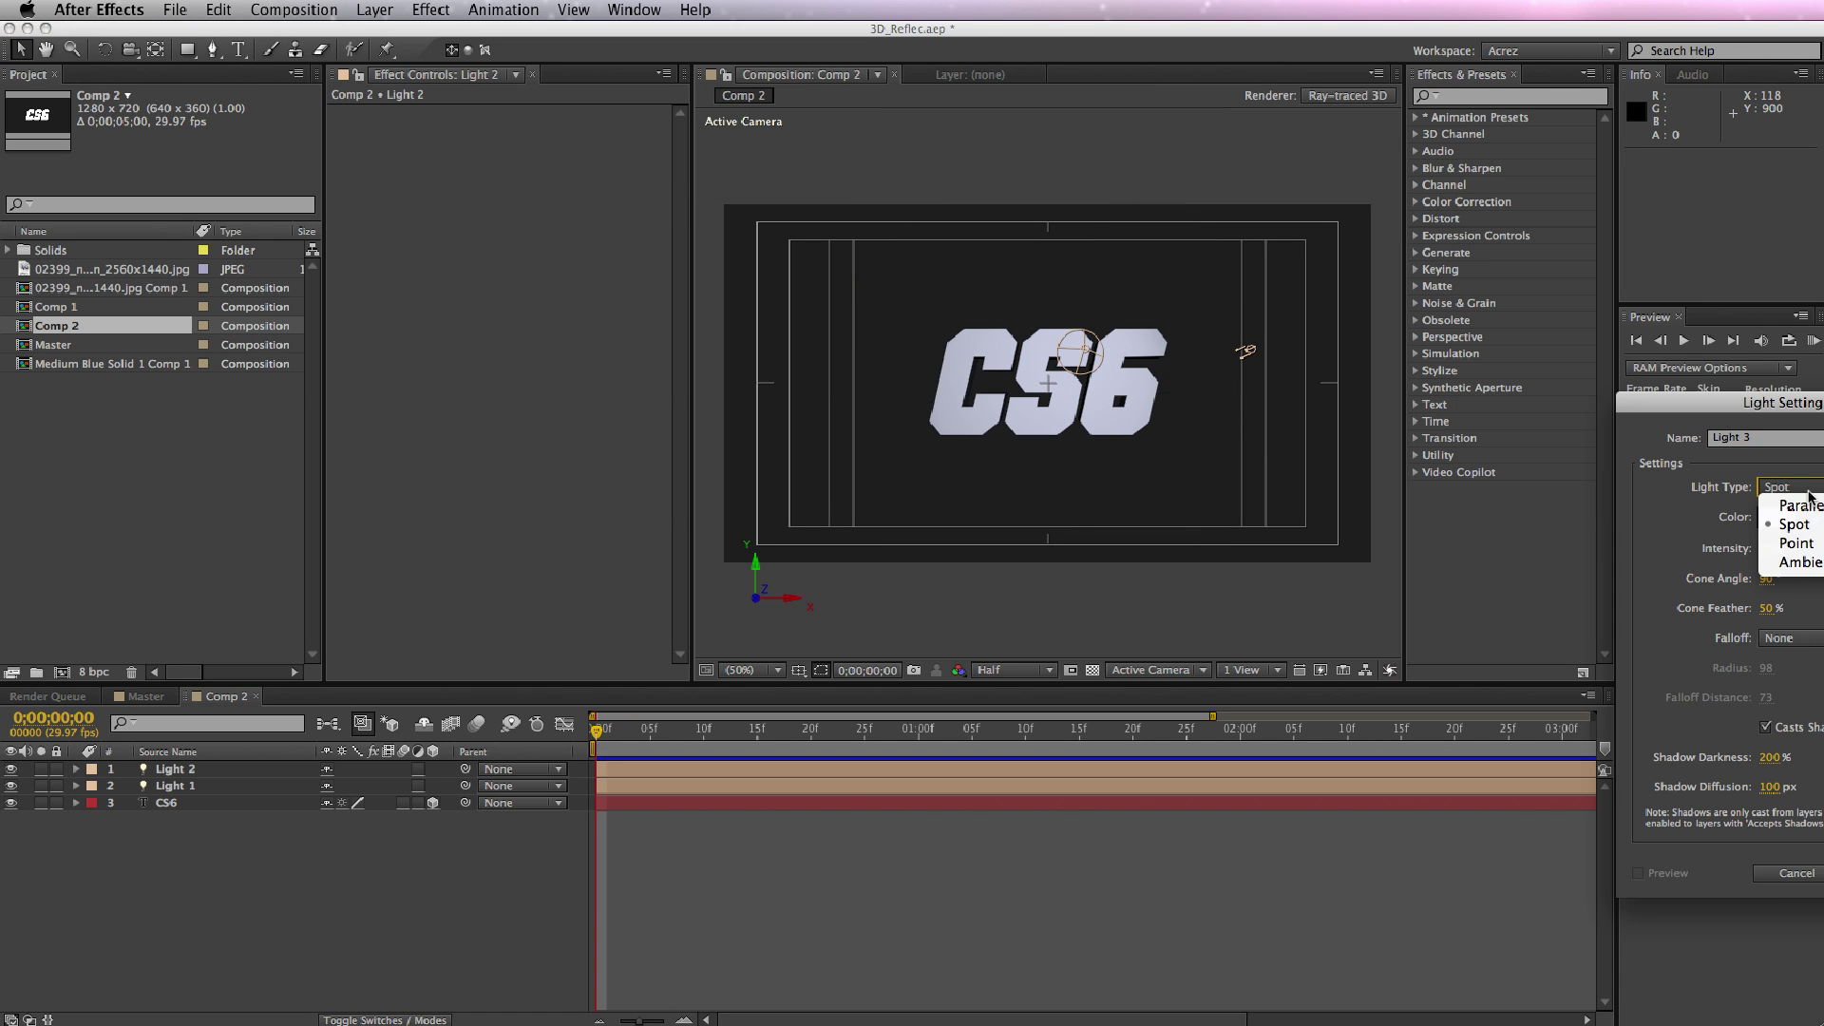
{"action": "left_click", "coordinate": [1810, 561]}
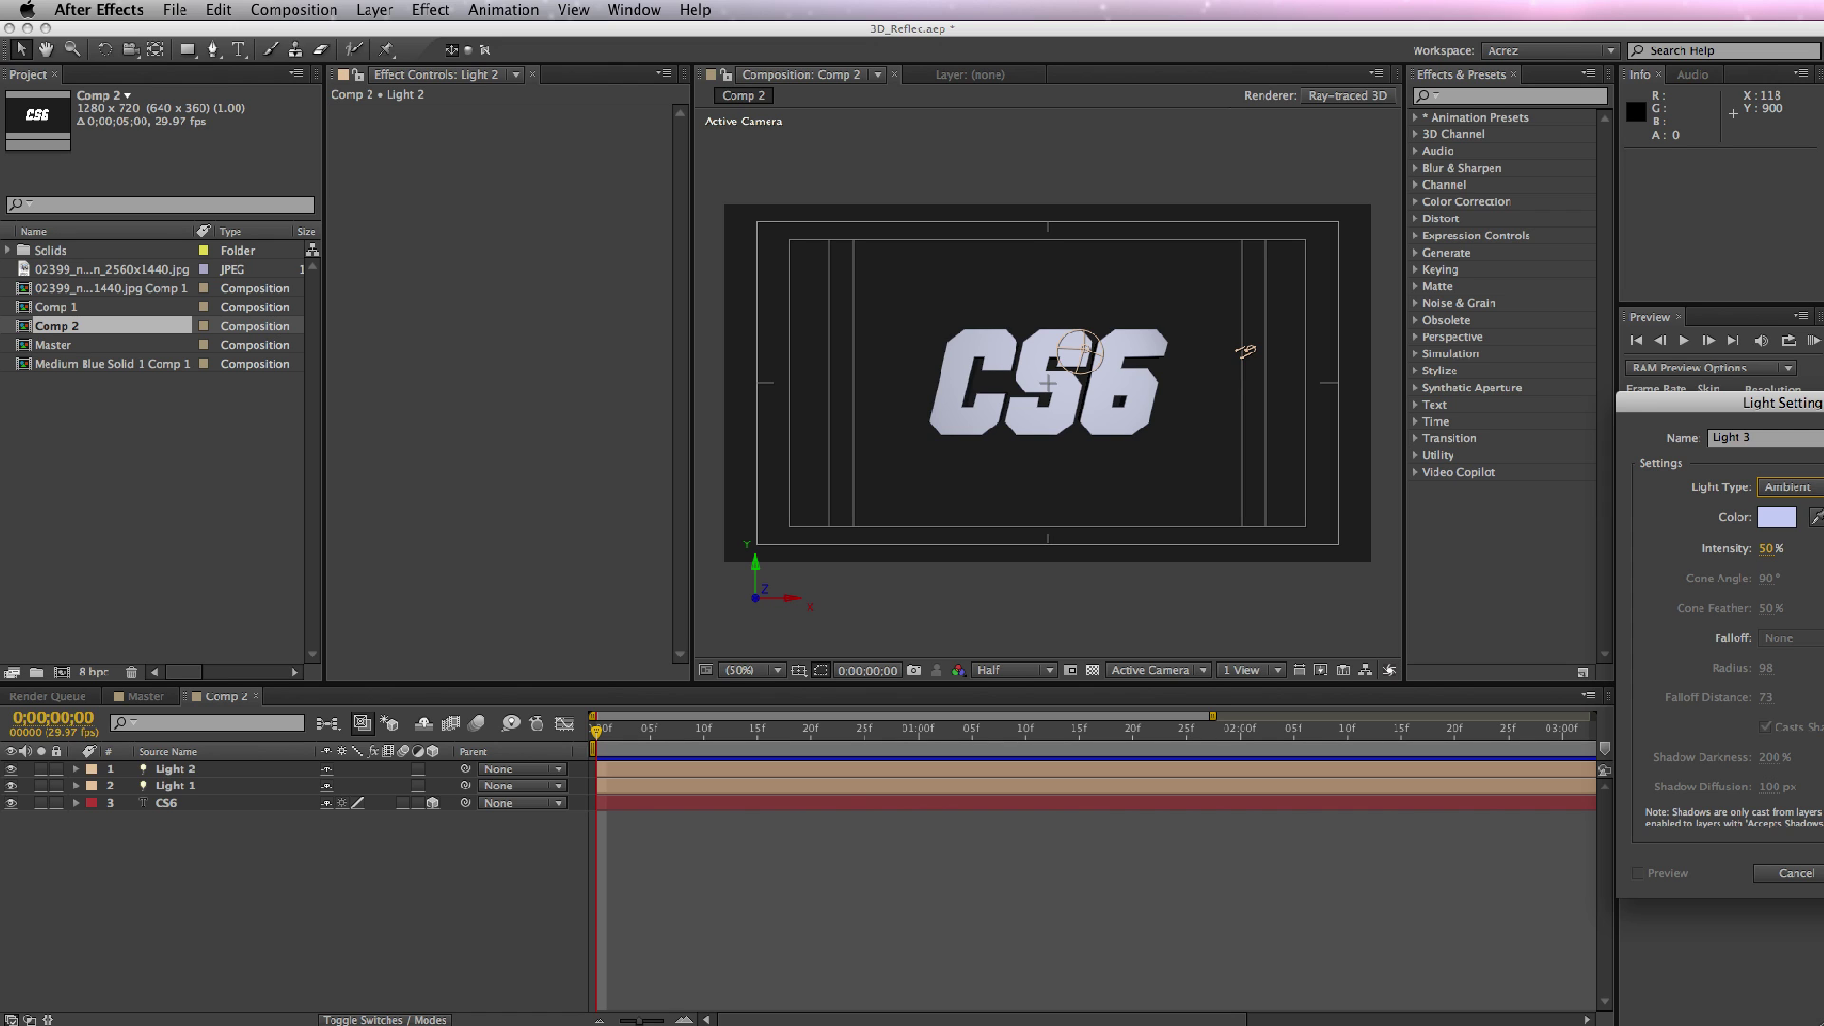
{"action": "key", "text": "Return"}
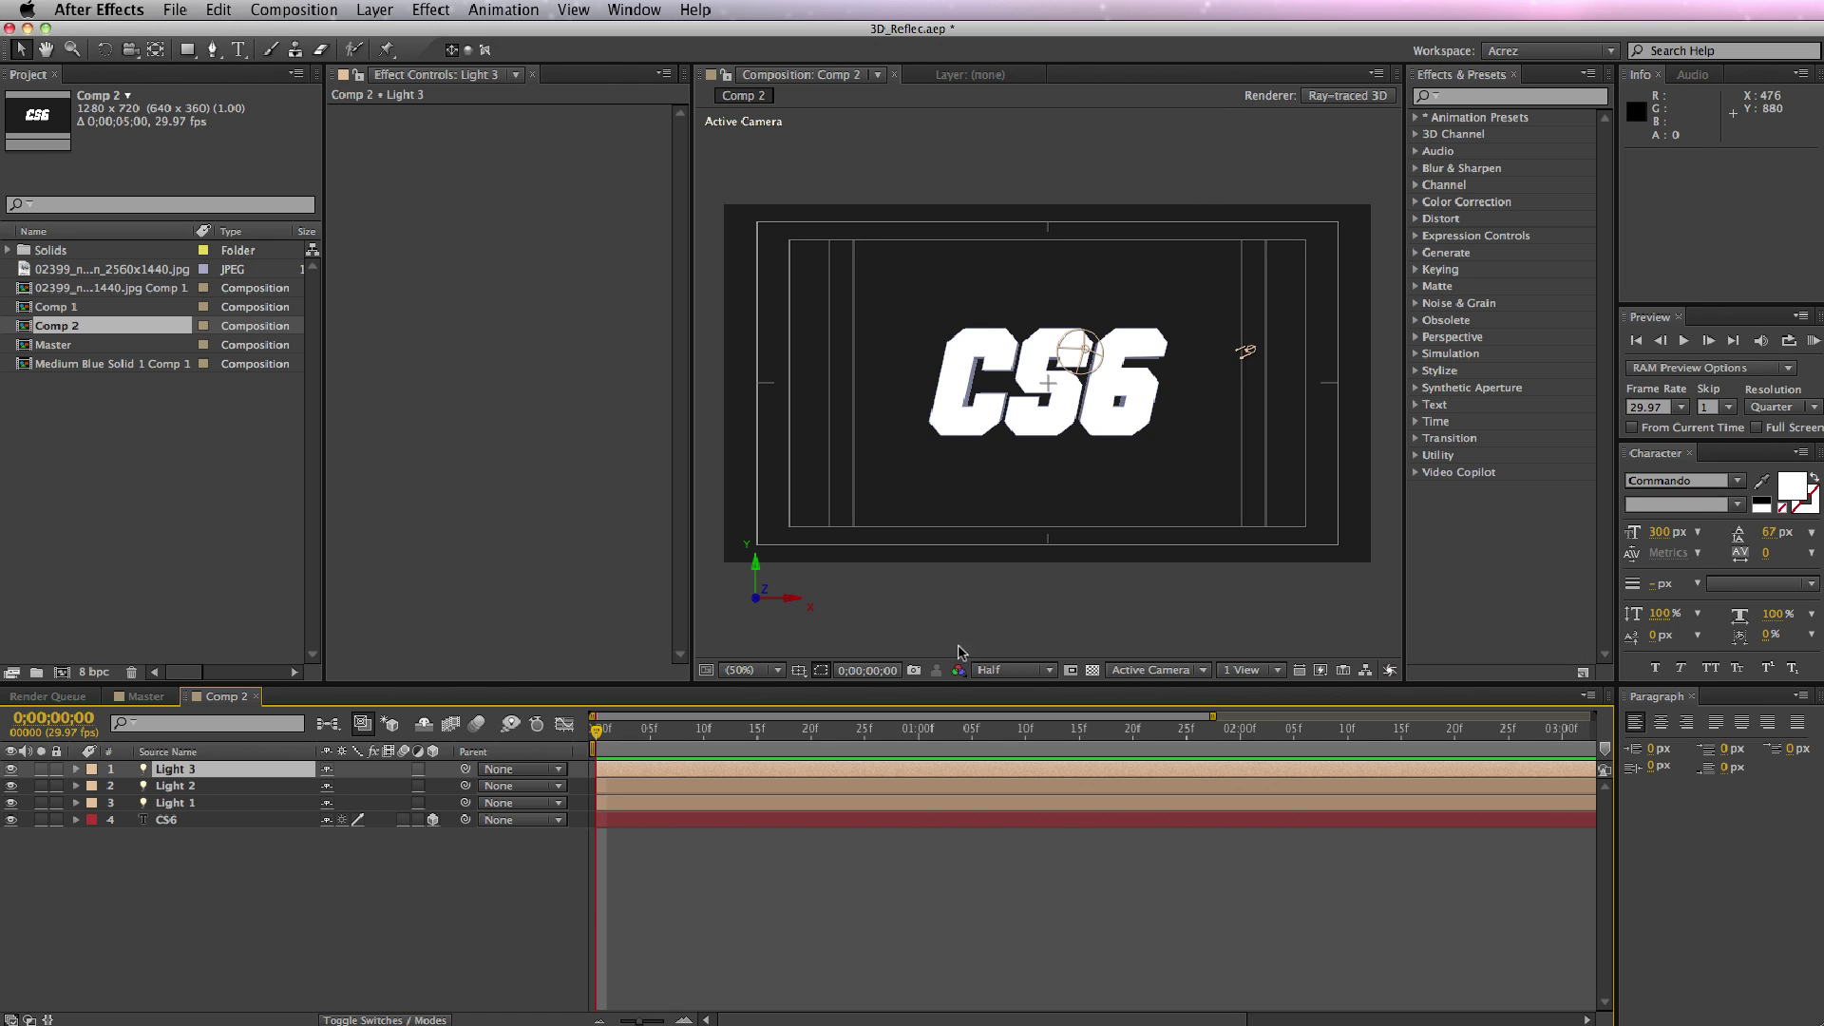
{"action": "left_click", "coordinate": [613, 849]}
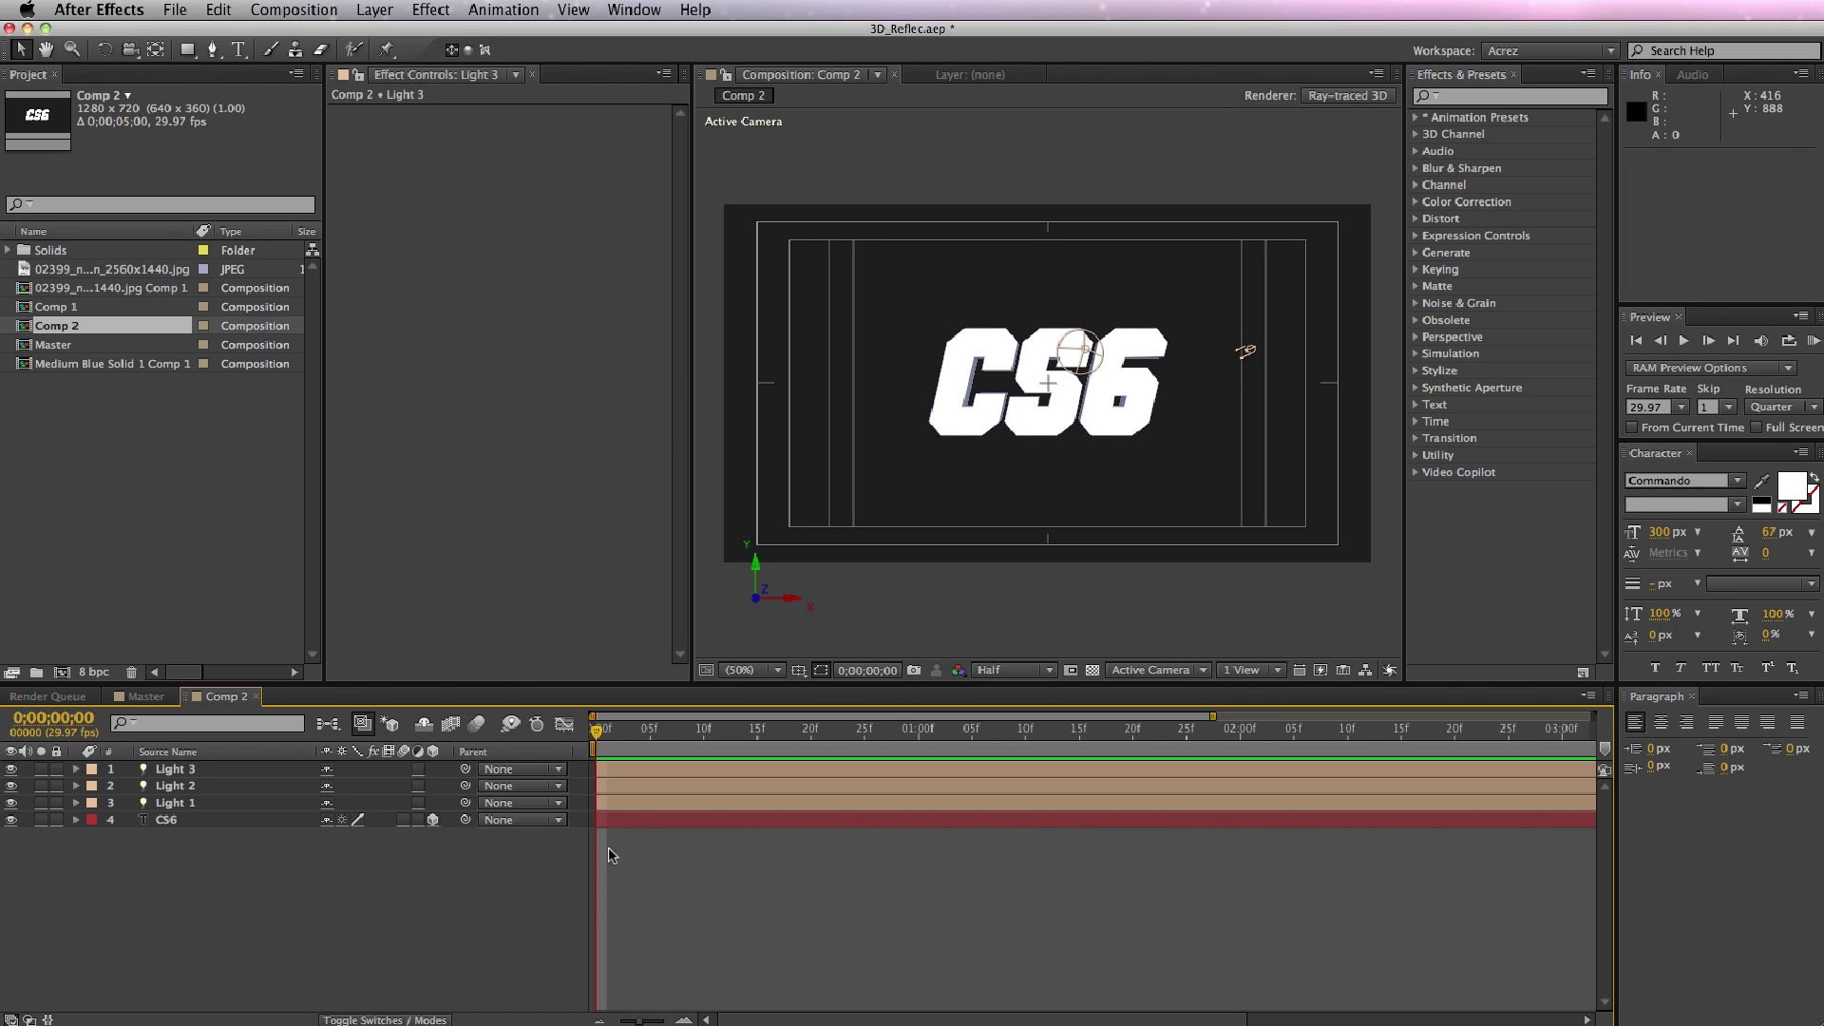
Add a two-node camera to the composition using the 15mm preset.
{"action": "left_click", "coordinate": [376, 10]}
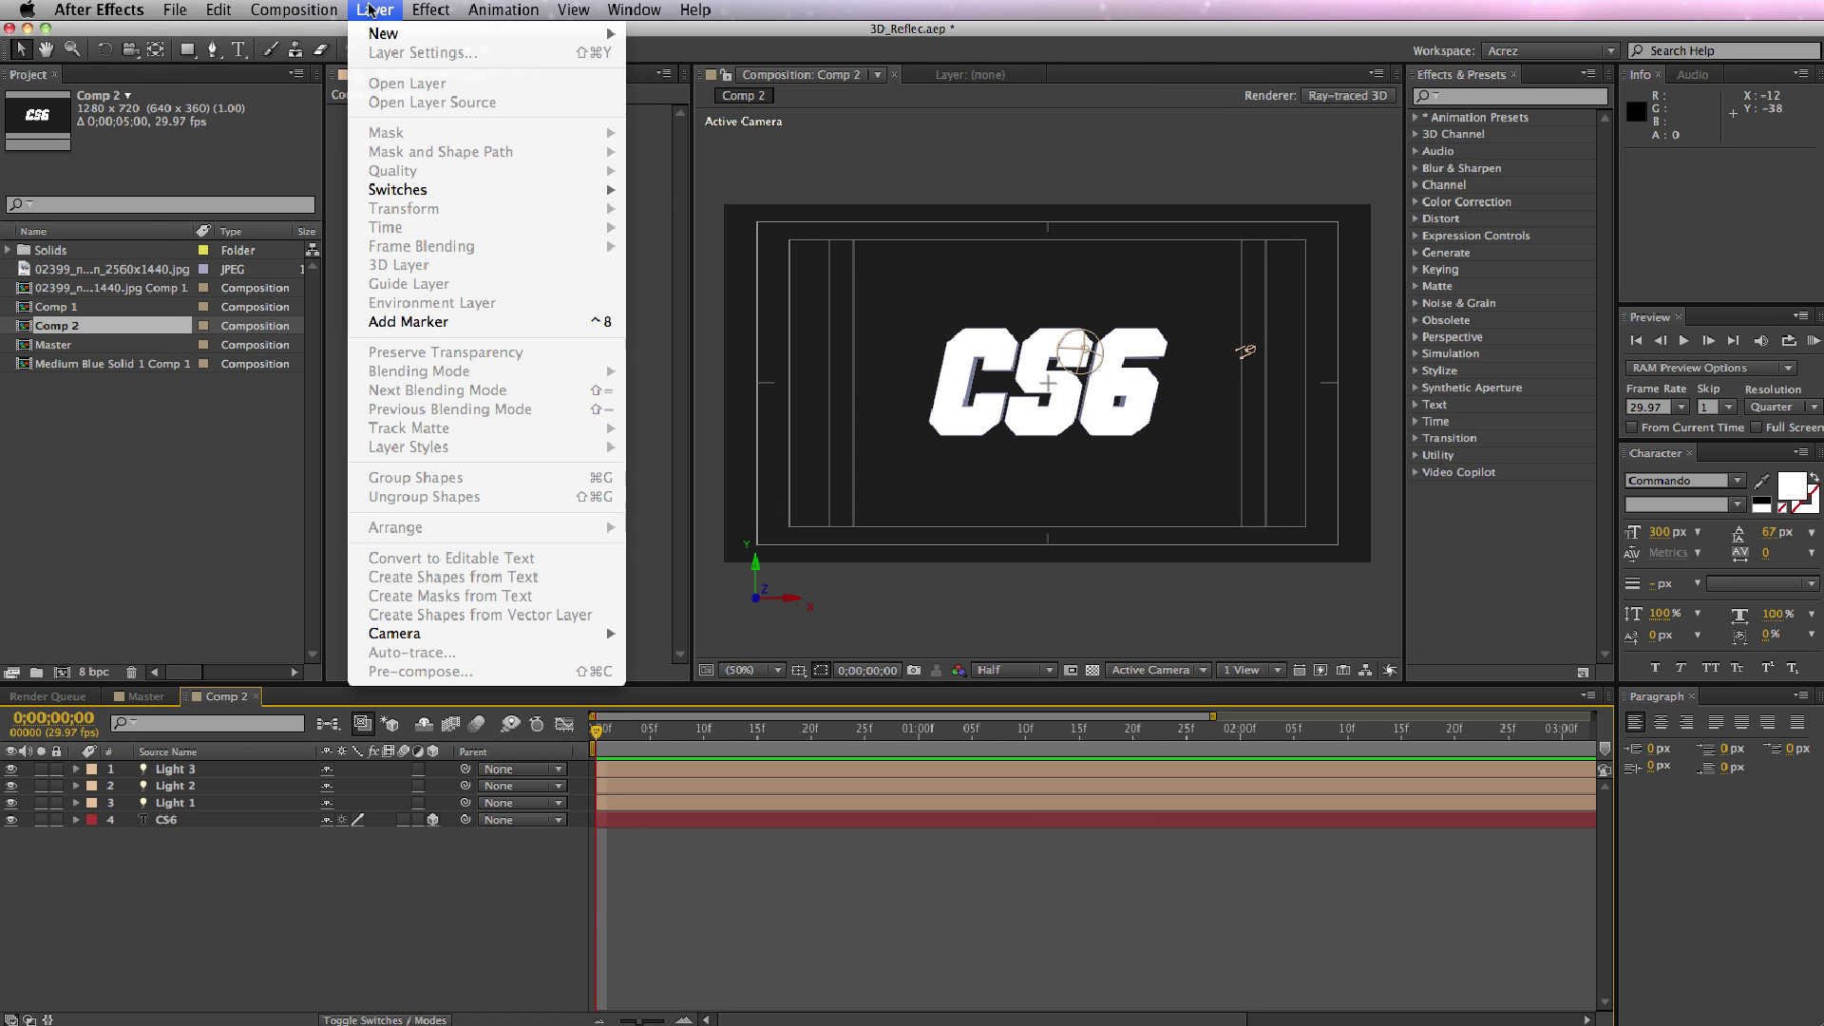
{"action": "mouse_move", "coordinate": [397, 40]}
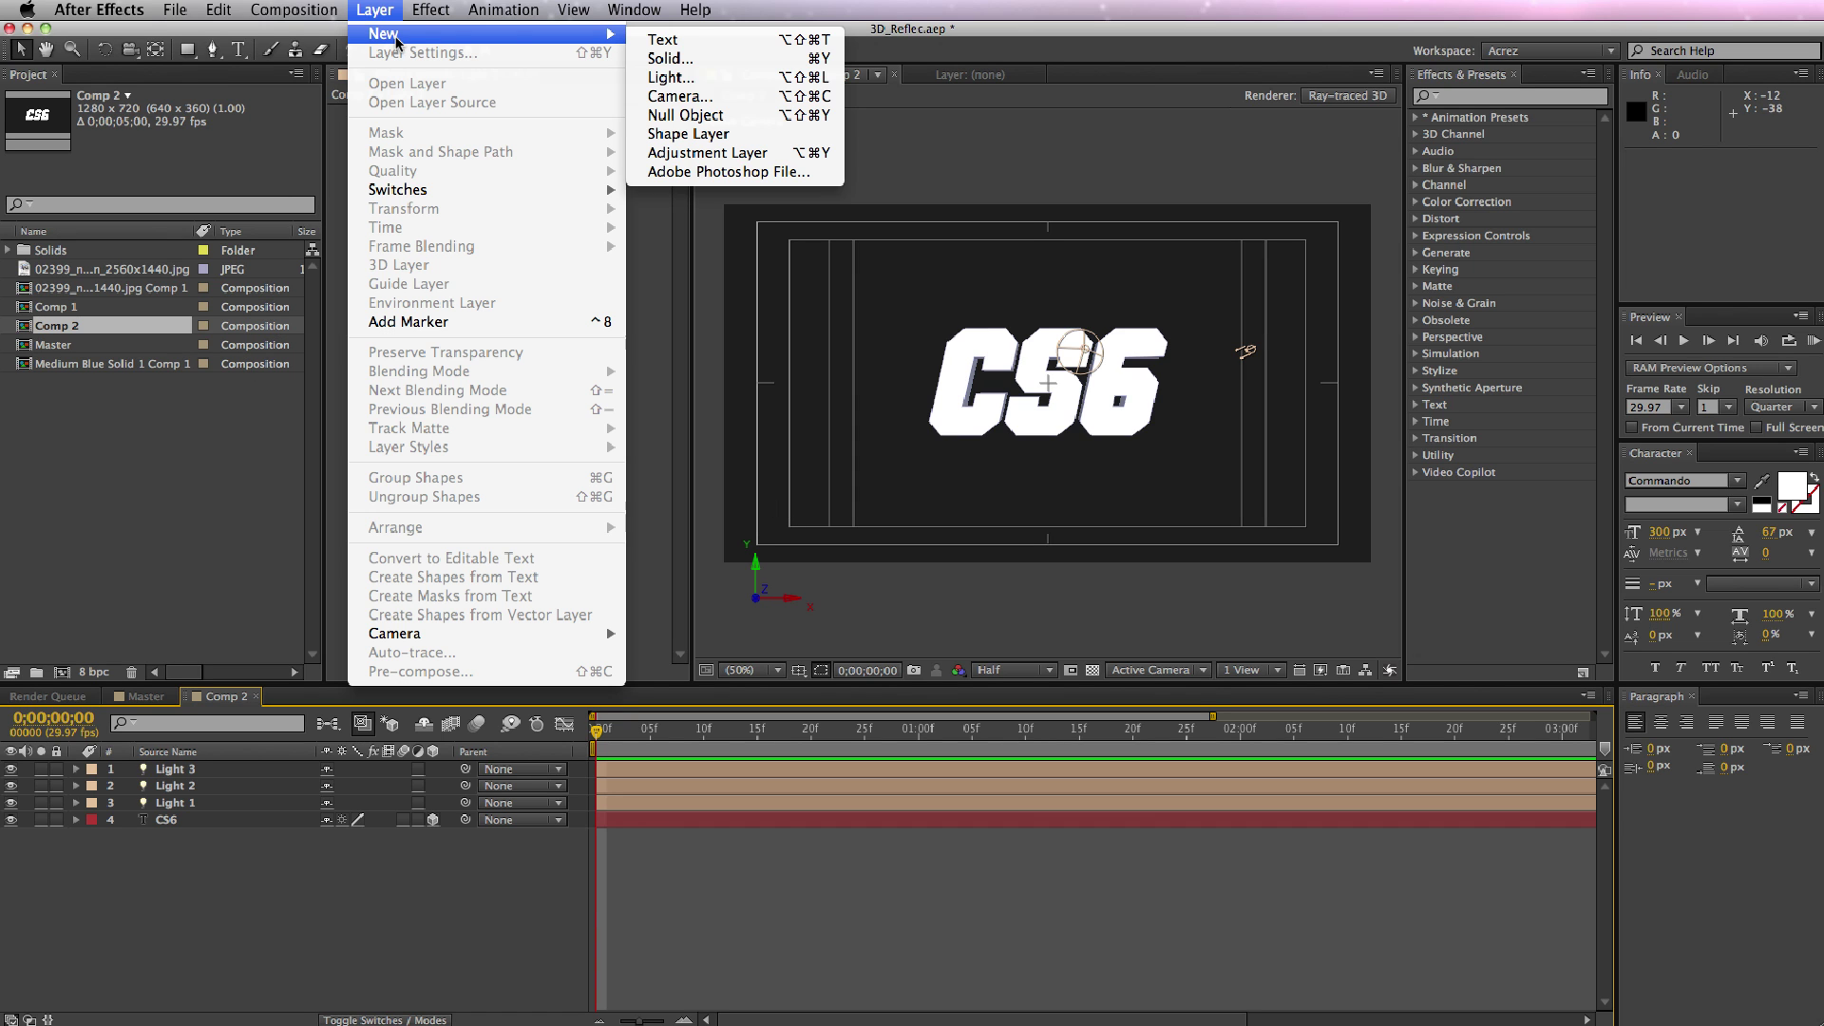
{"action": "left_click", "coordinate": [703, 96]}
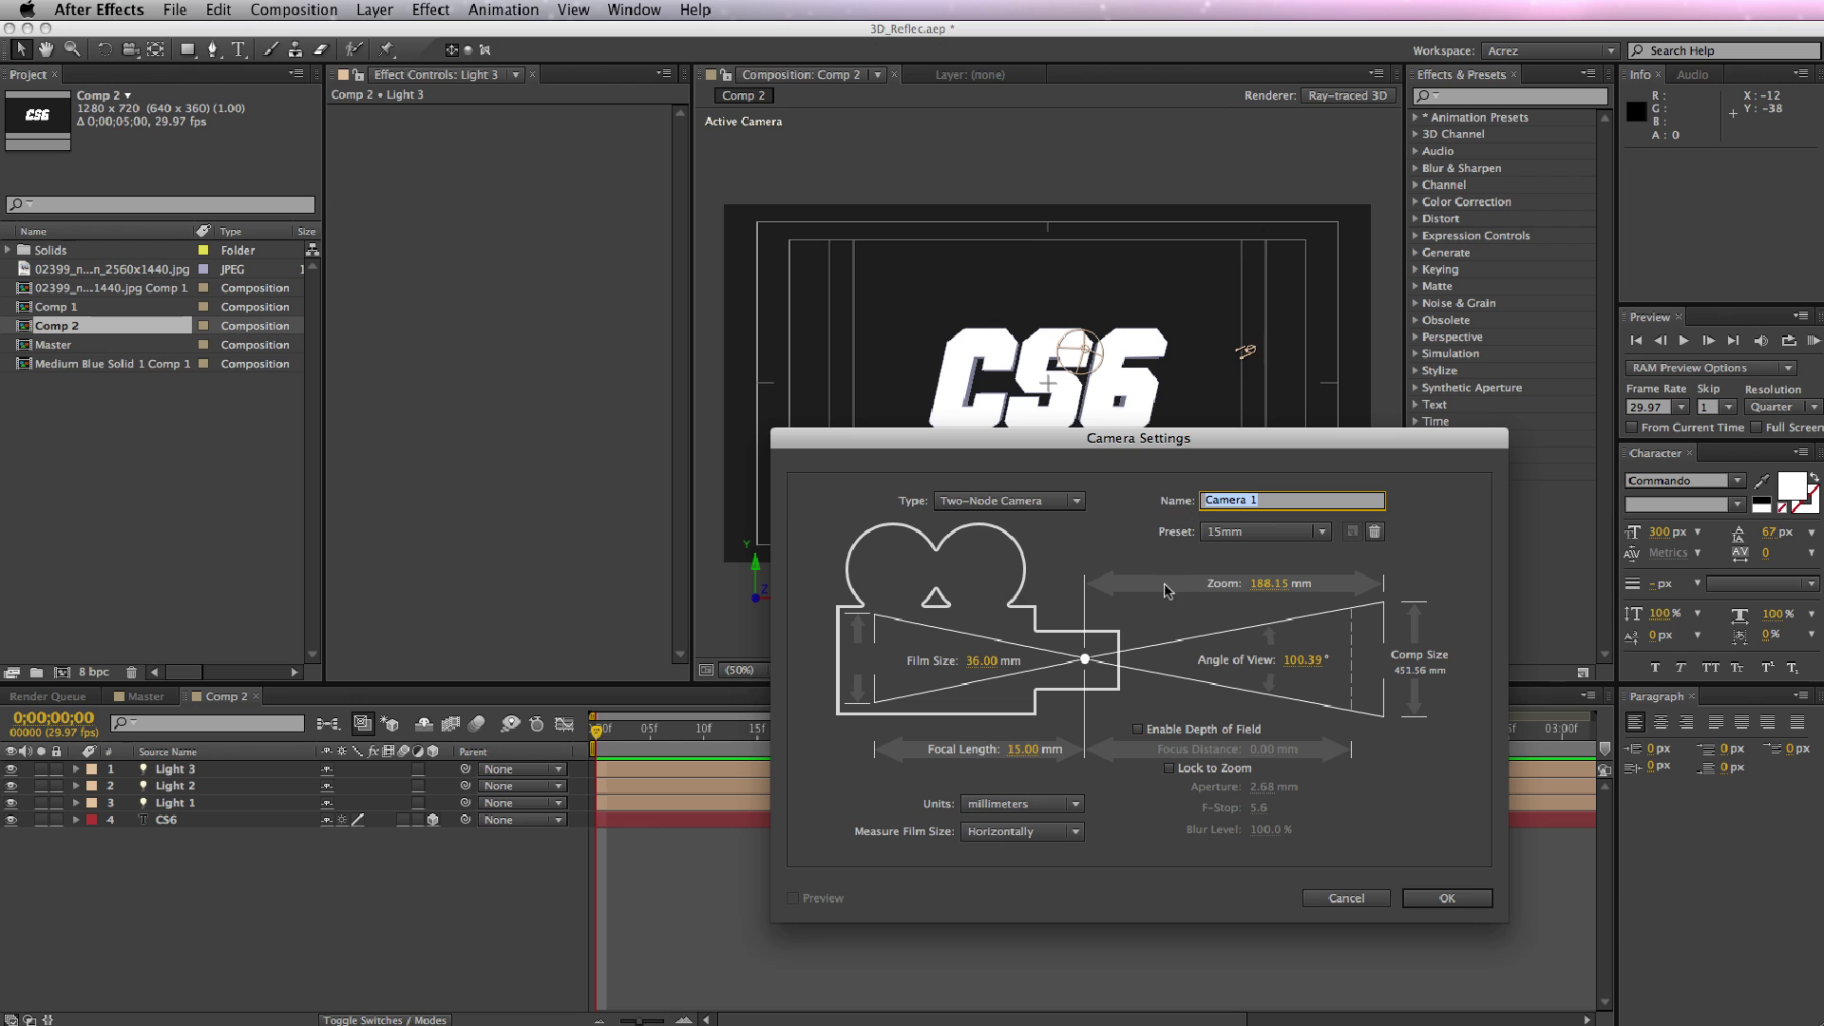
{"action": "left_click", "coordinate": [1275, 533]}
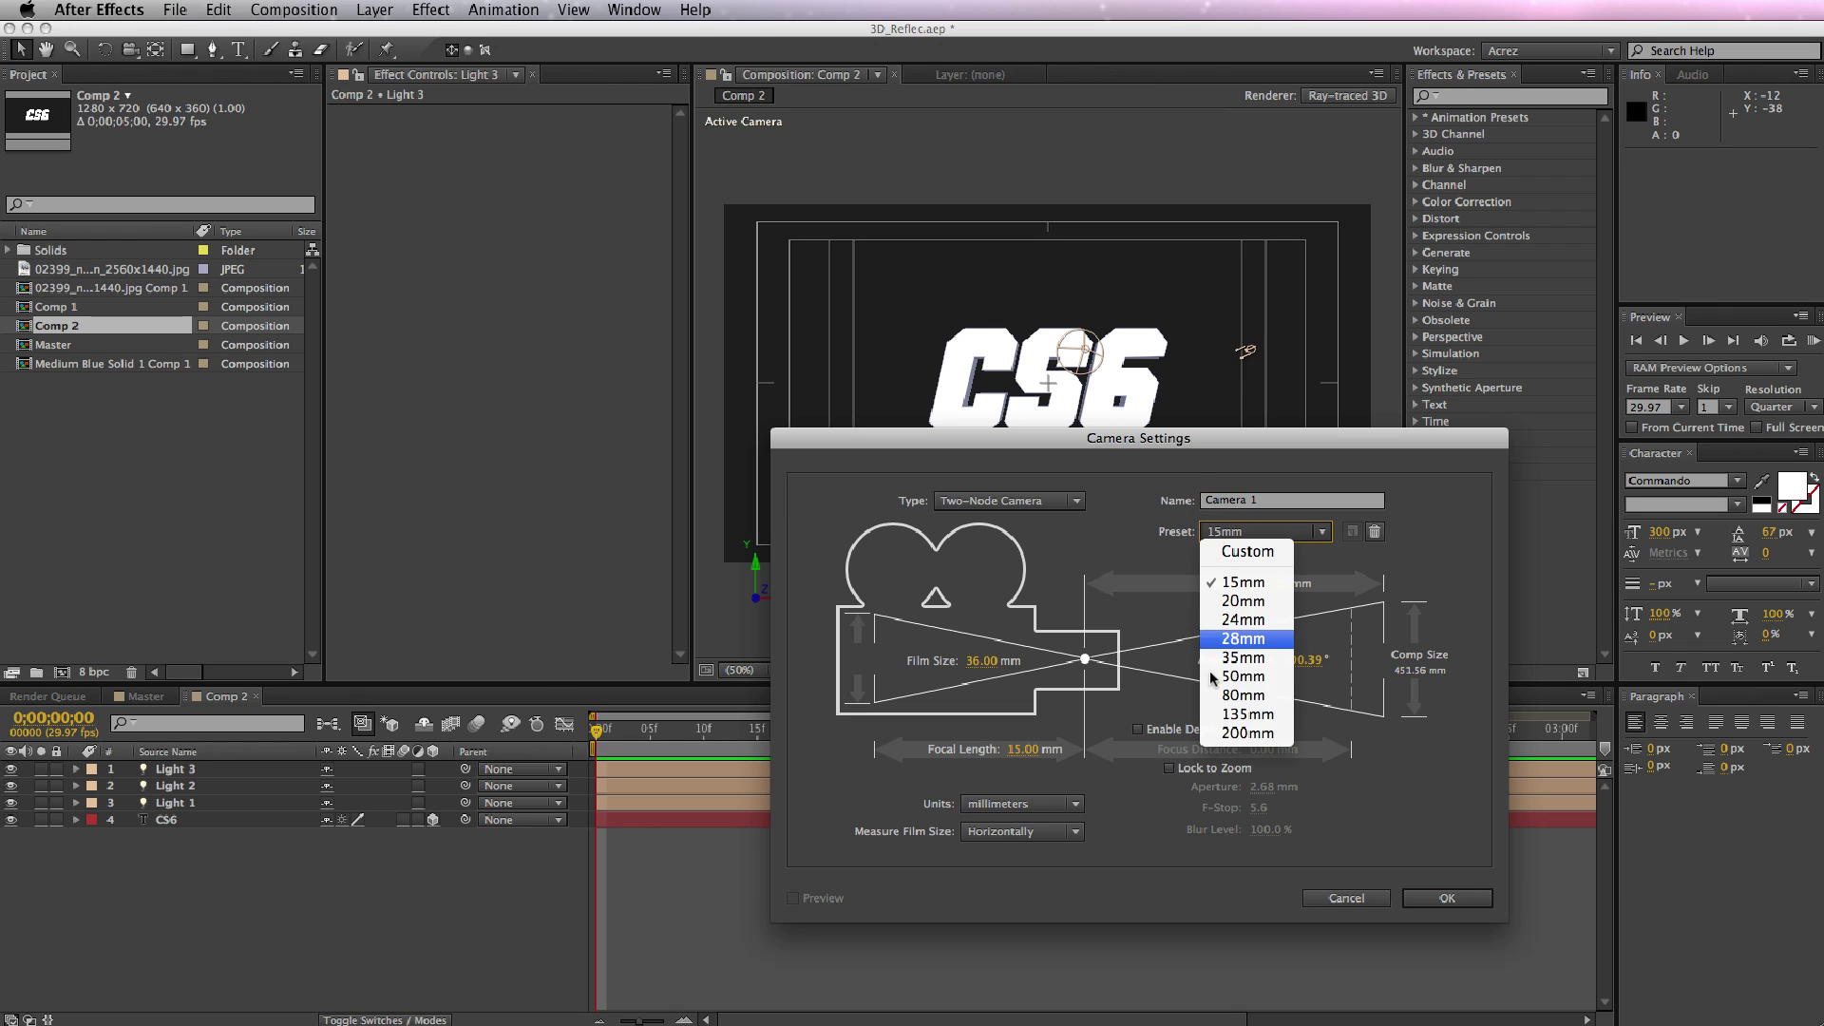
{"action": "left_click", "coordinate": [1273, 584]}
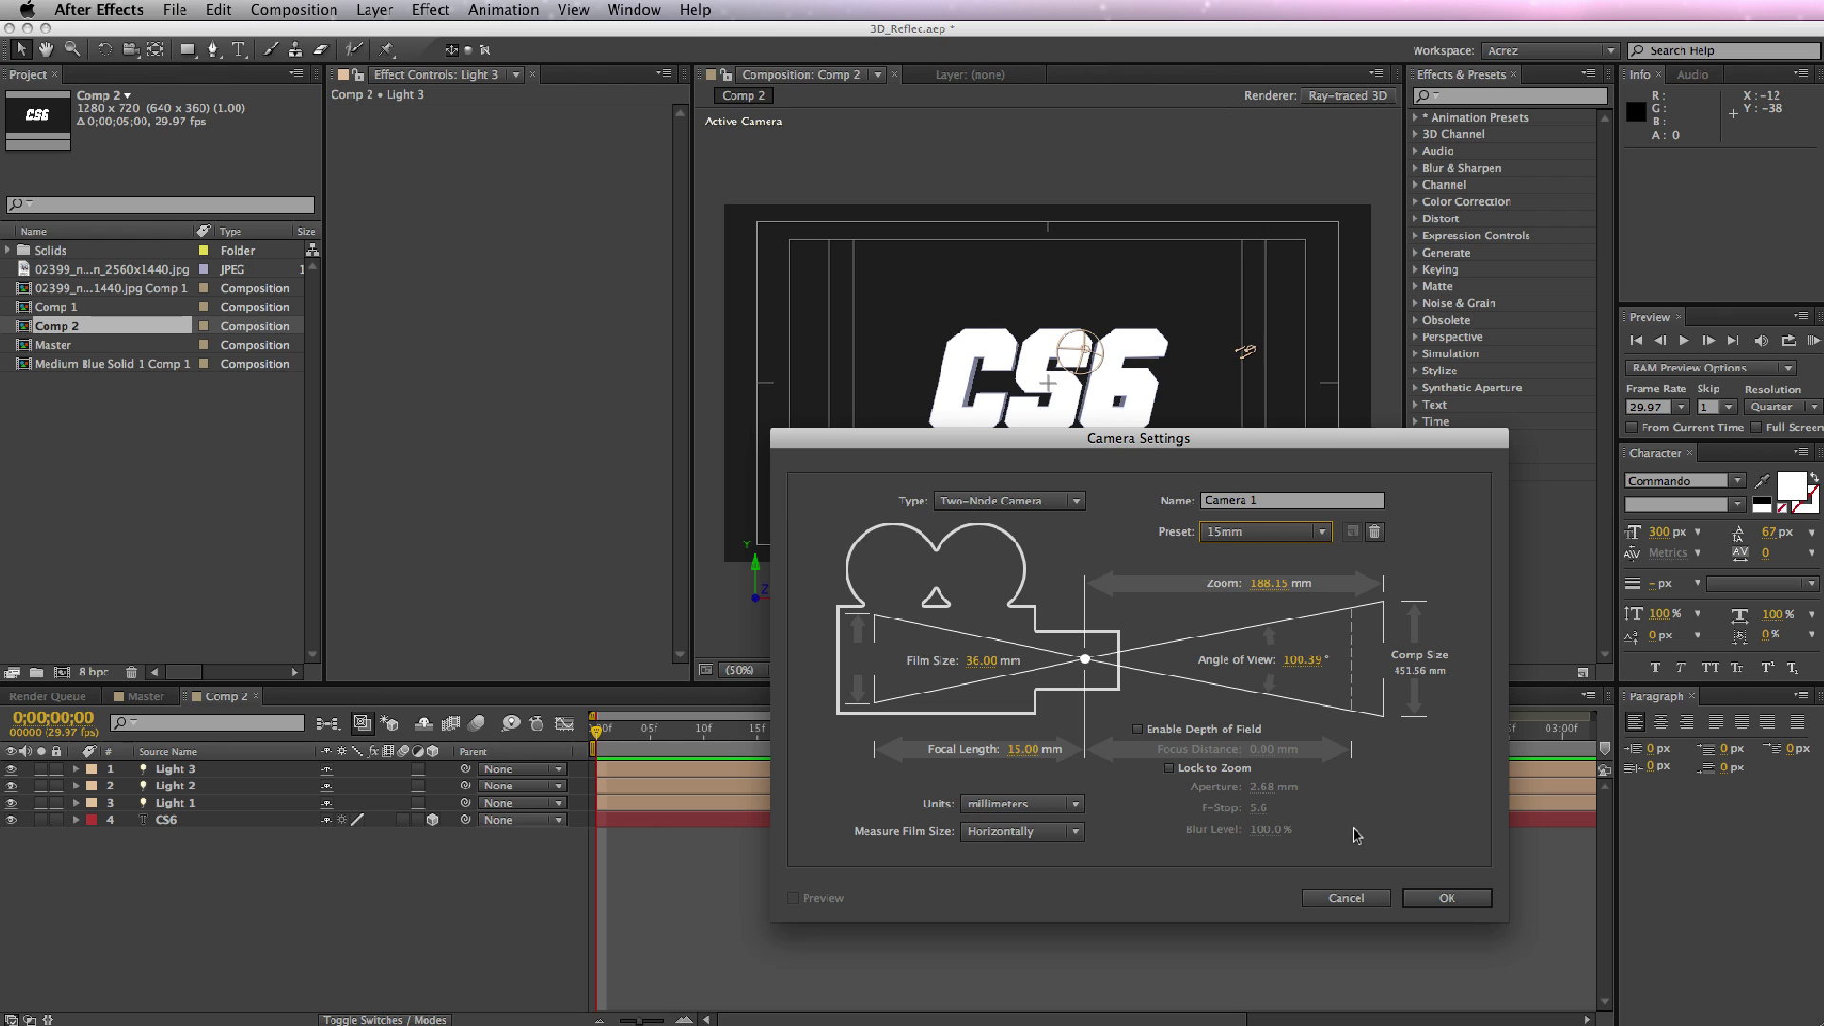
{"action": "left_click", "coordinate": [1305, 534]}
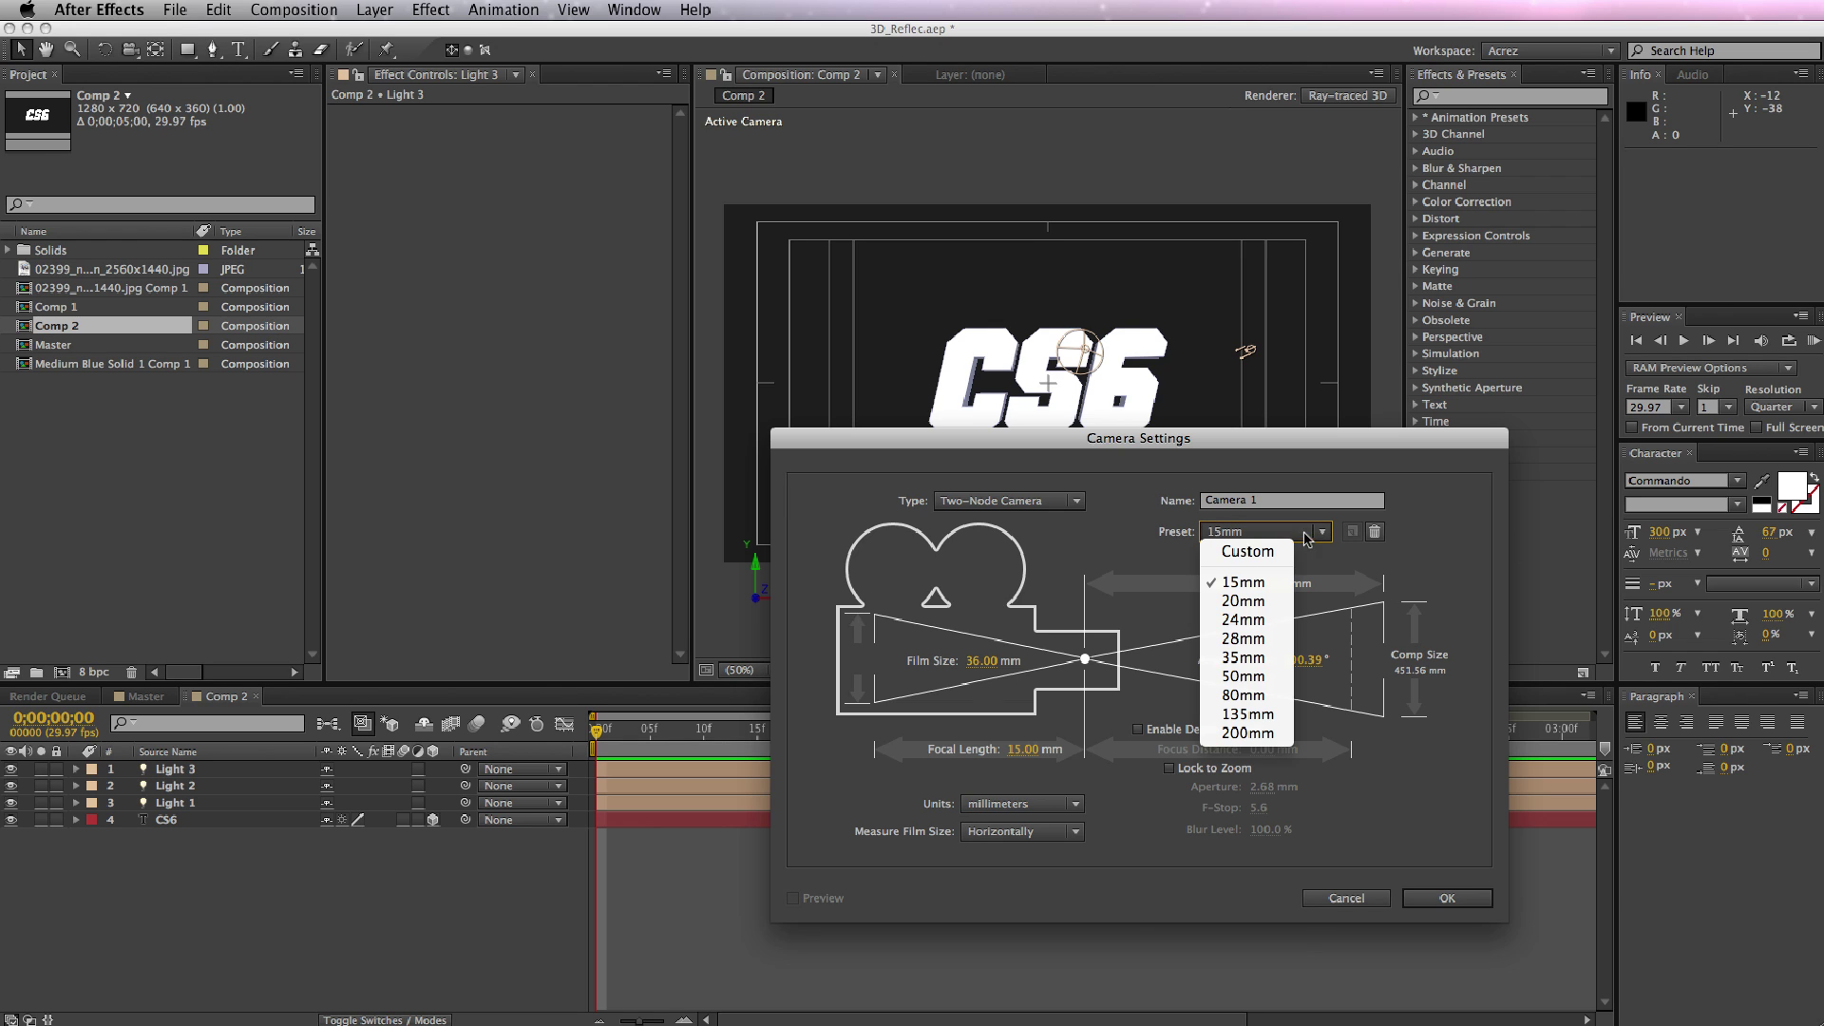
{"action": "left_click", "coordinate": [1264, 583]}
{"action": "left_click", "coordinate": [1473, 901]}
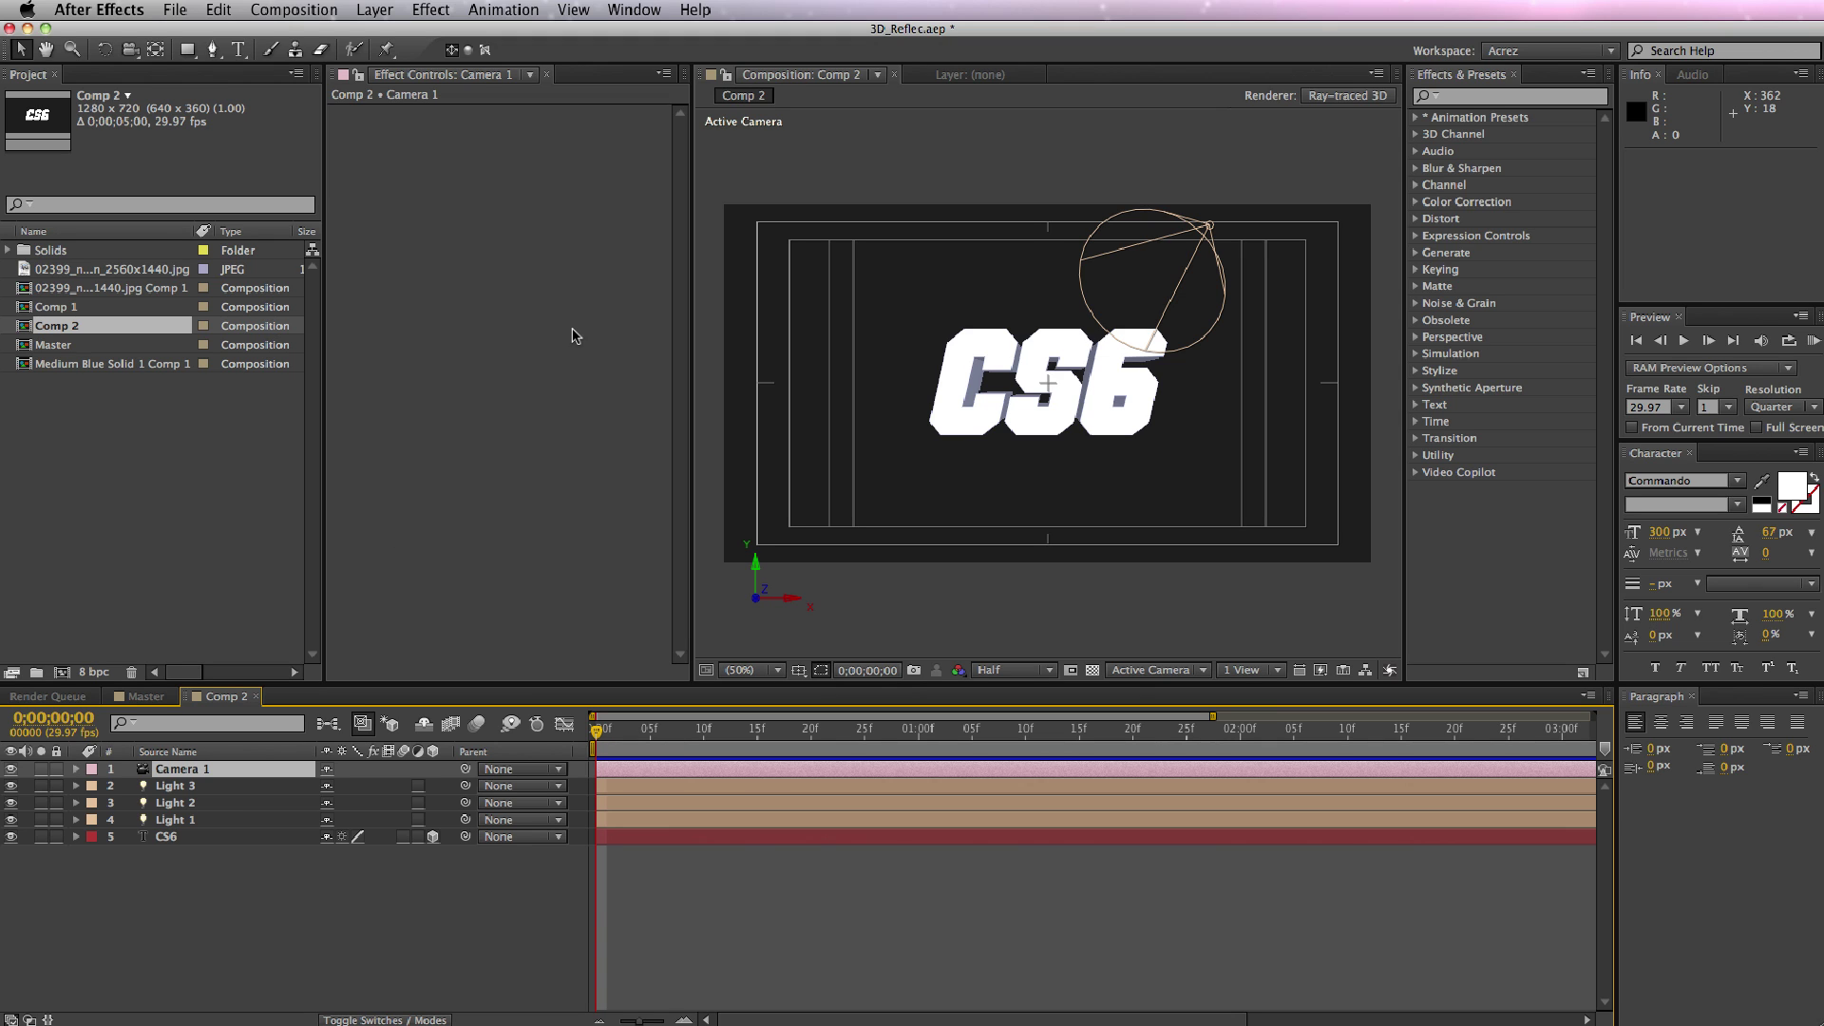
Orbit the camera around the CS6 text to a low angled view from its left, at about 338, 506, -343.
{"action": "key", "text": "c"}
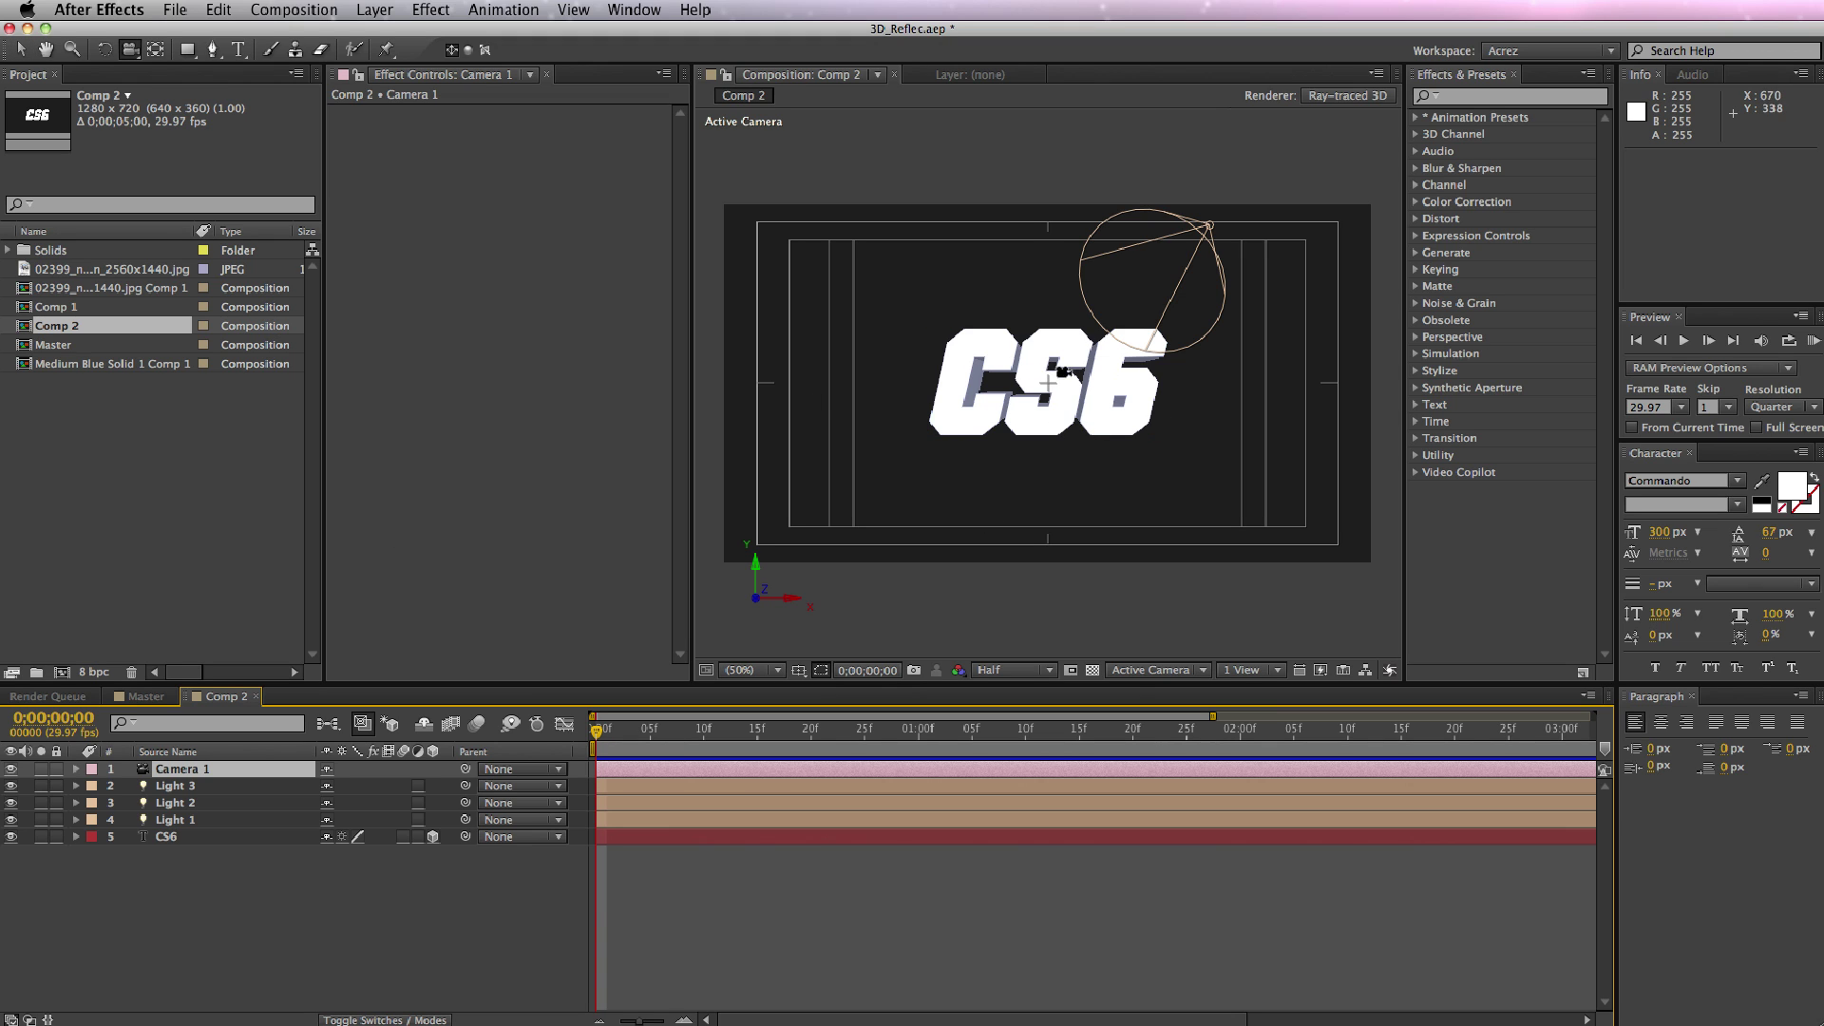
{"action": "left_click_drag", "start_coordinate": [1064, 372], "coordinate": [1037, 442]}
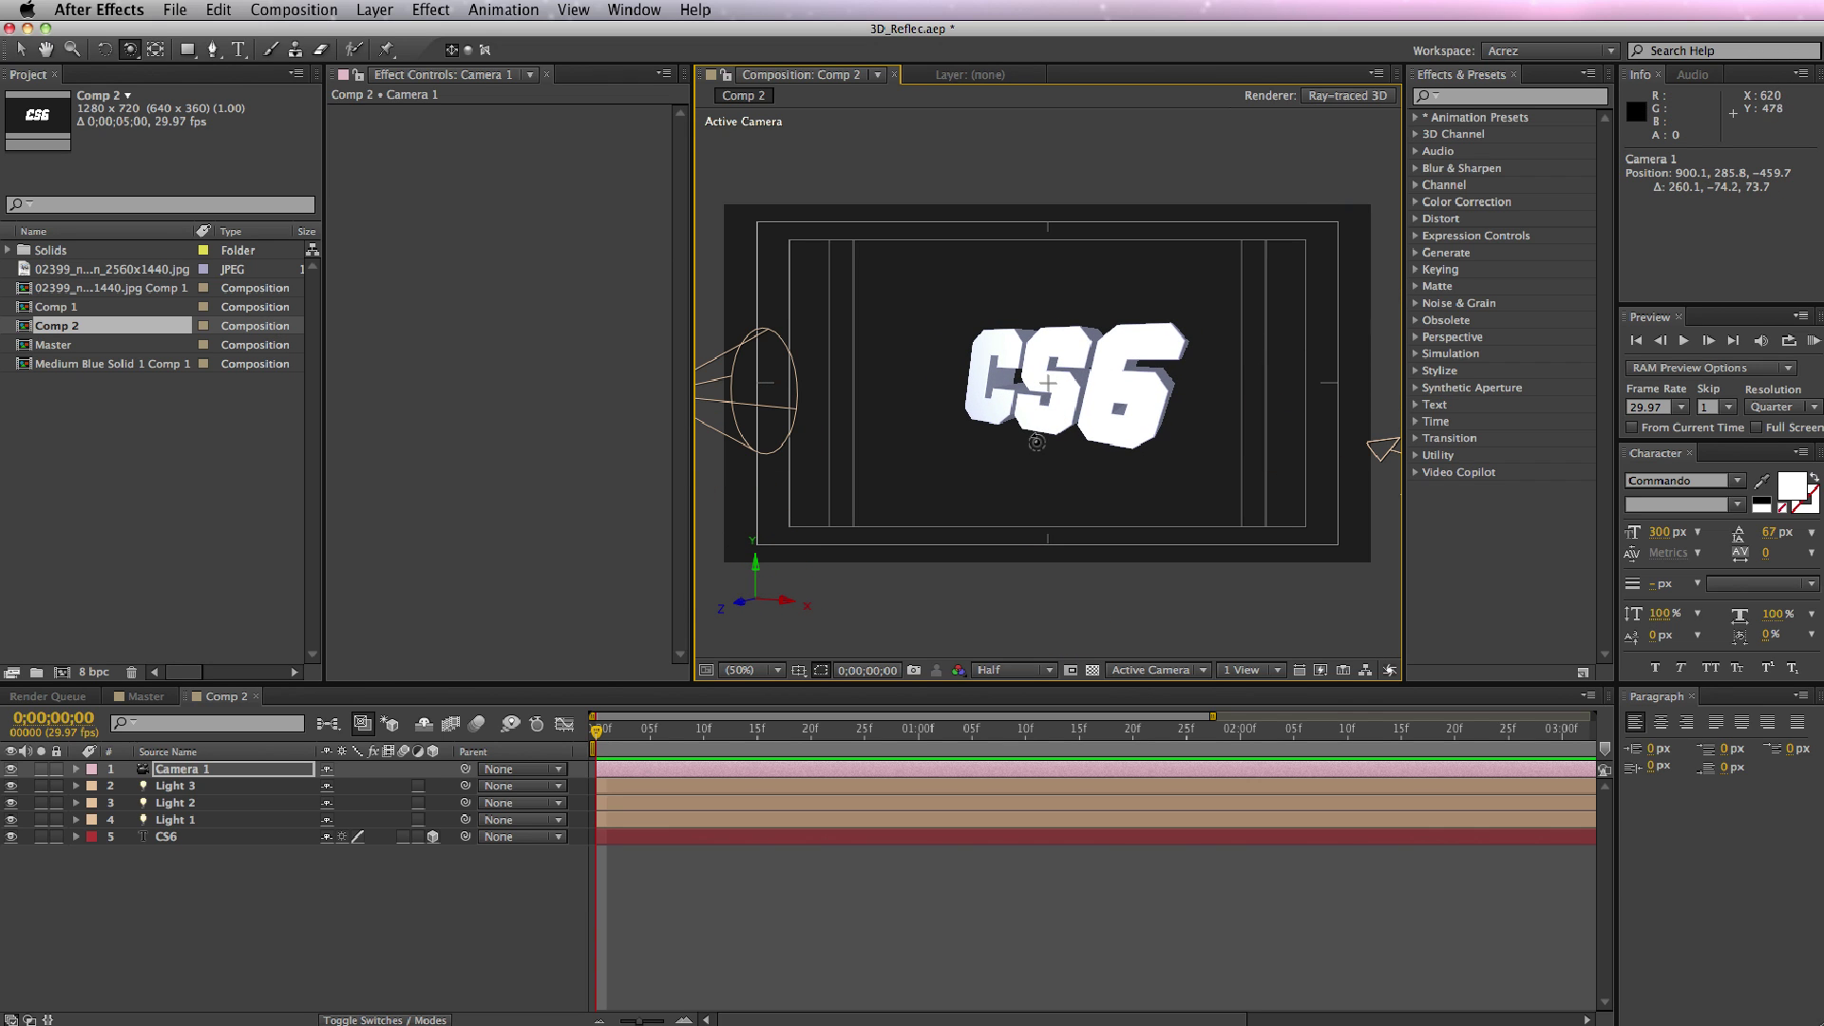
{"action": "left_click_drag", "start_coordinate": [1066, 380], "coordinate": [1089, 433]}
{"action": "key", "text": "c"}
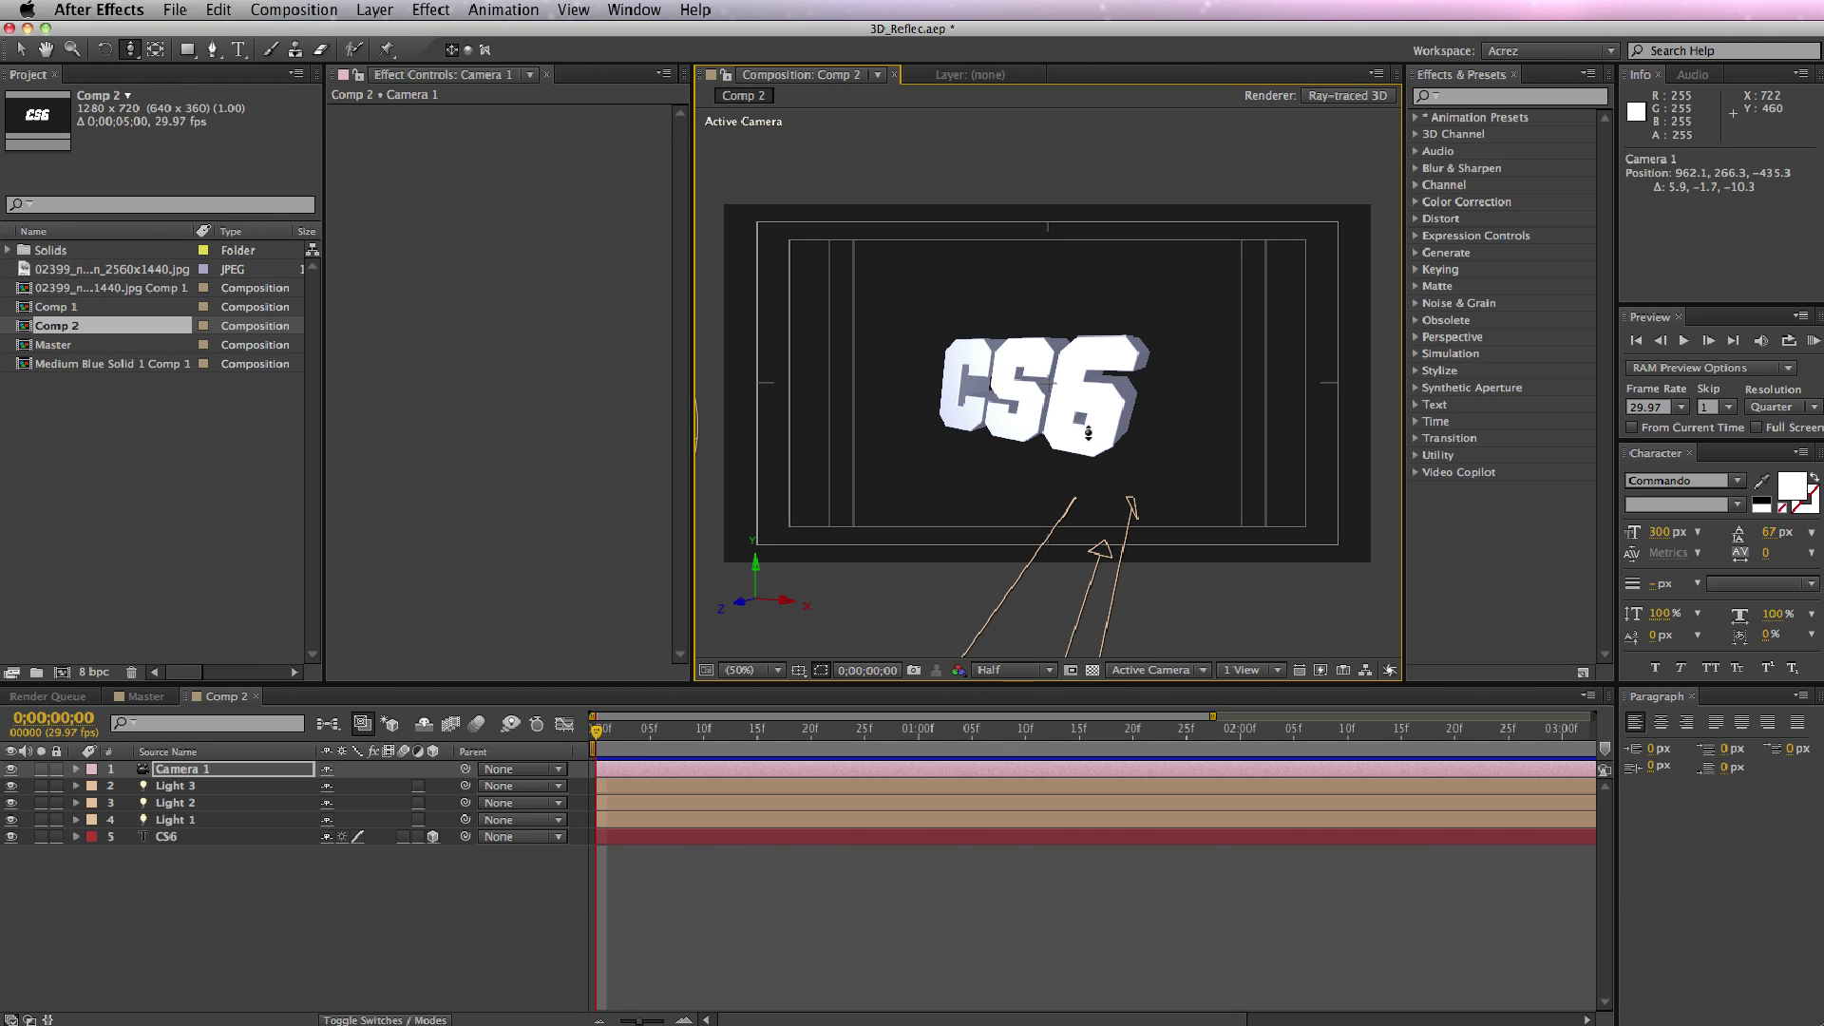
{"action": "key", "text": "c"}
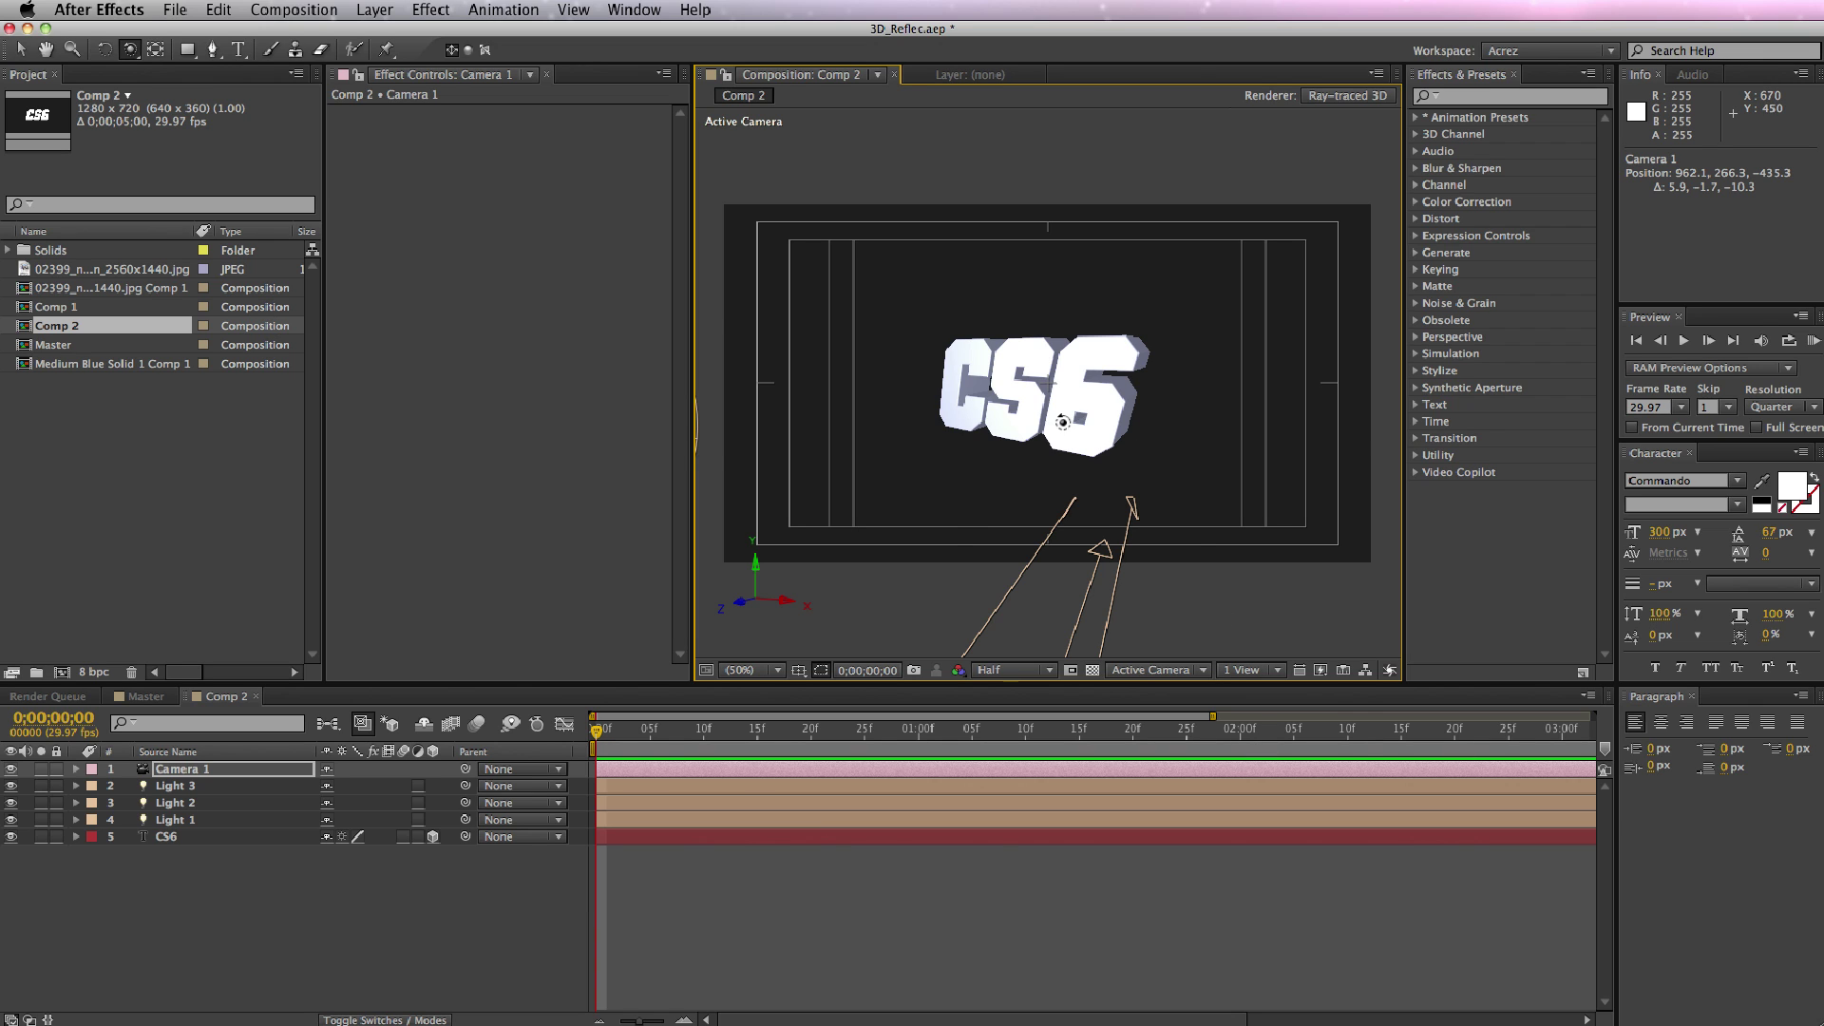
{"action": "left_click_drag", "start_coordinate": [1115, 409], "coordinate": [1210, 374]}
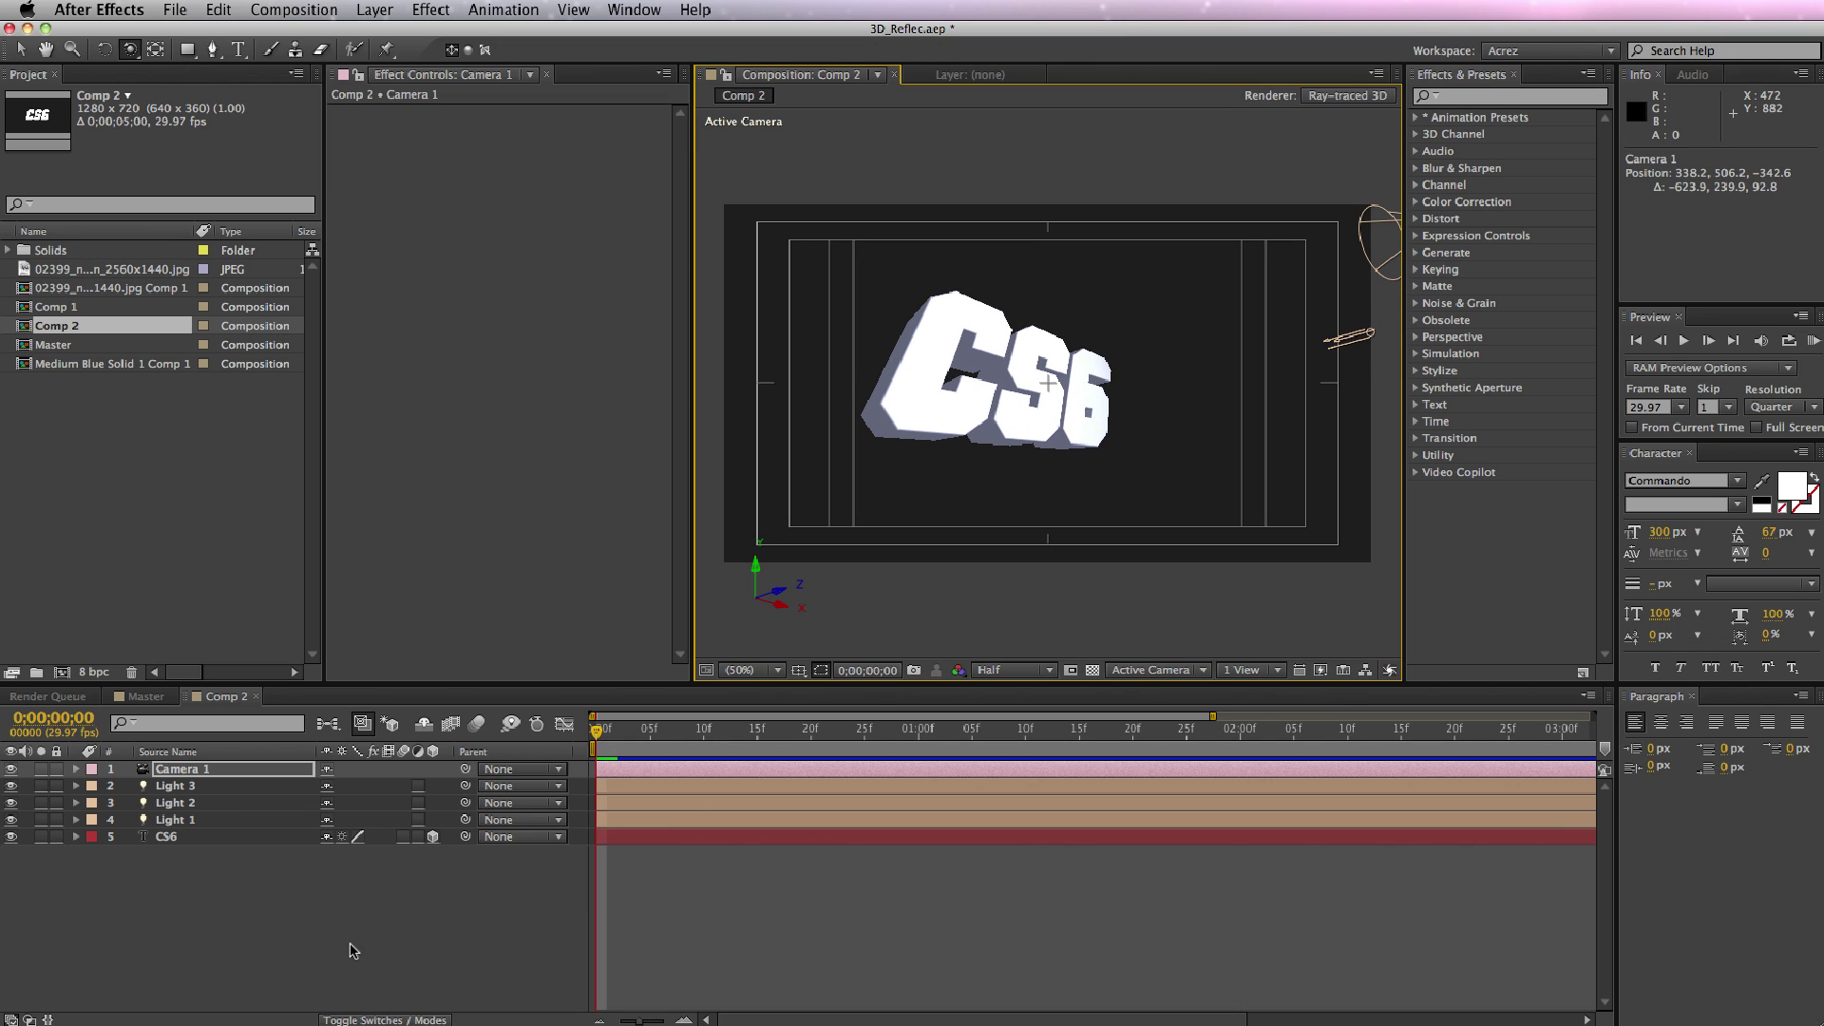
{"action": "left_click", "coordinate": [388, 944]}
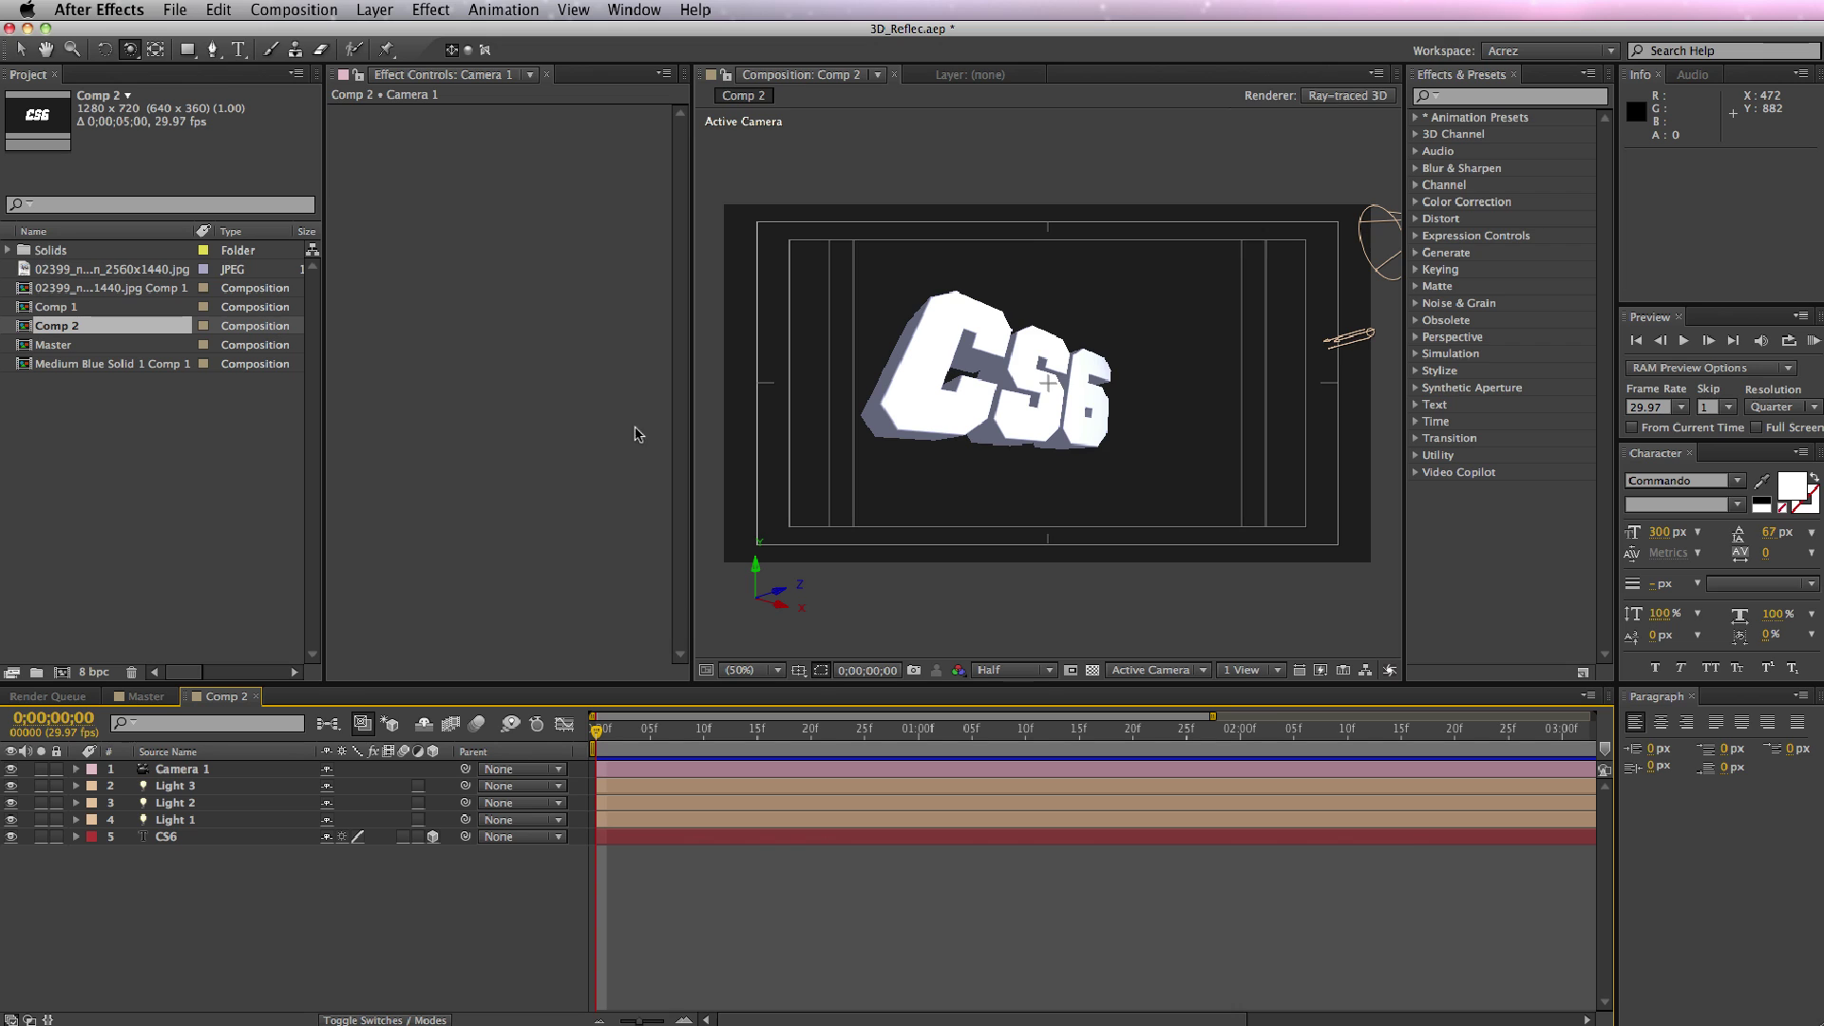
Add the 02399_northernsundown_2560x1440.jpg image to Comp 2 as the uppermost layer, above the camera.
{"action": "left_click", "coordinate": [76, 271]}
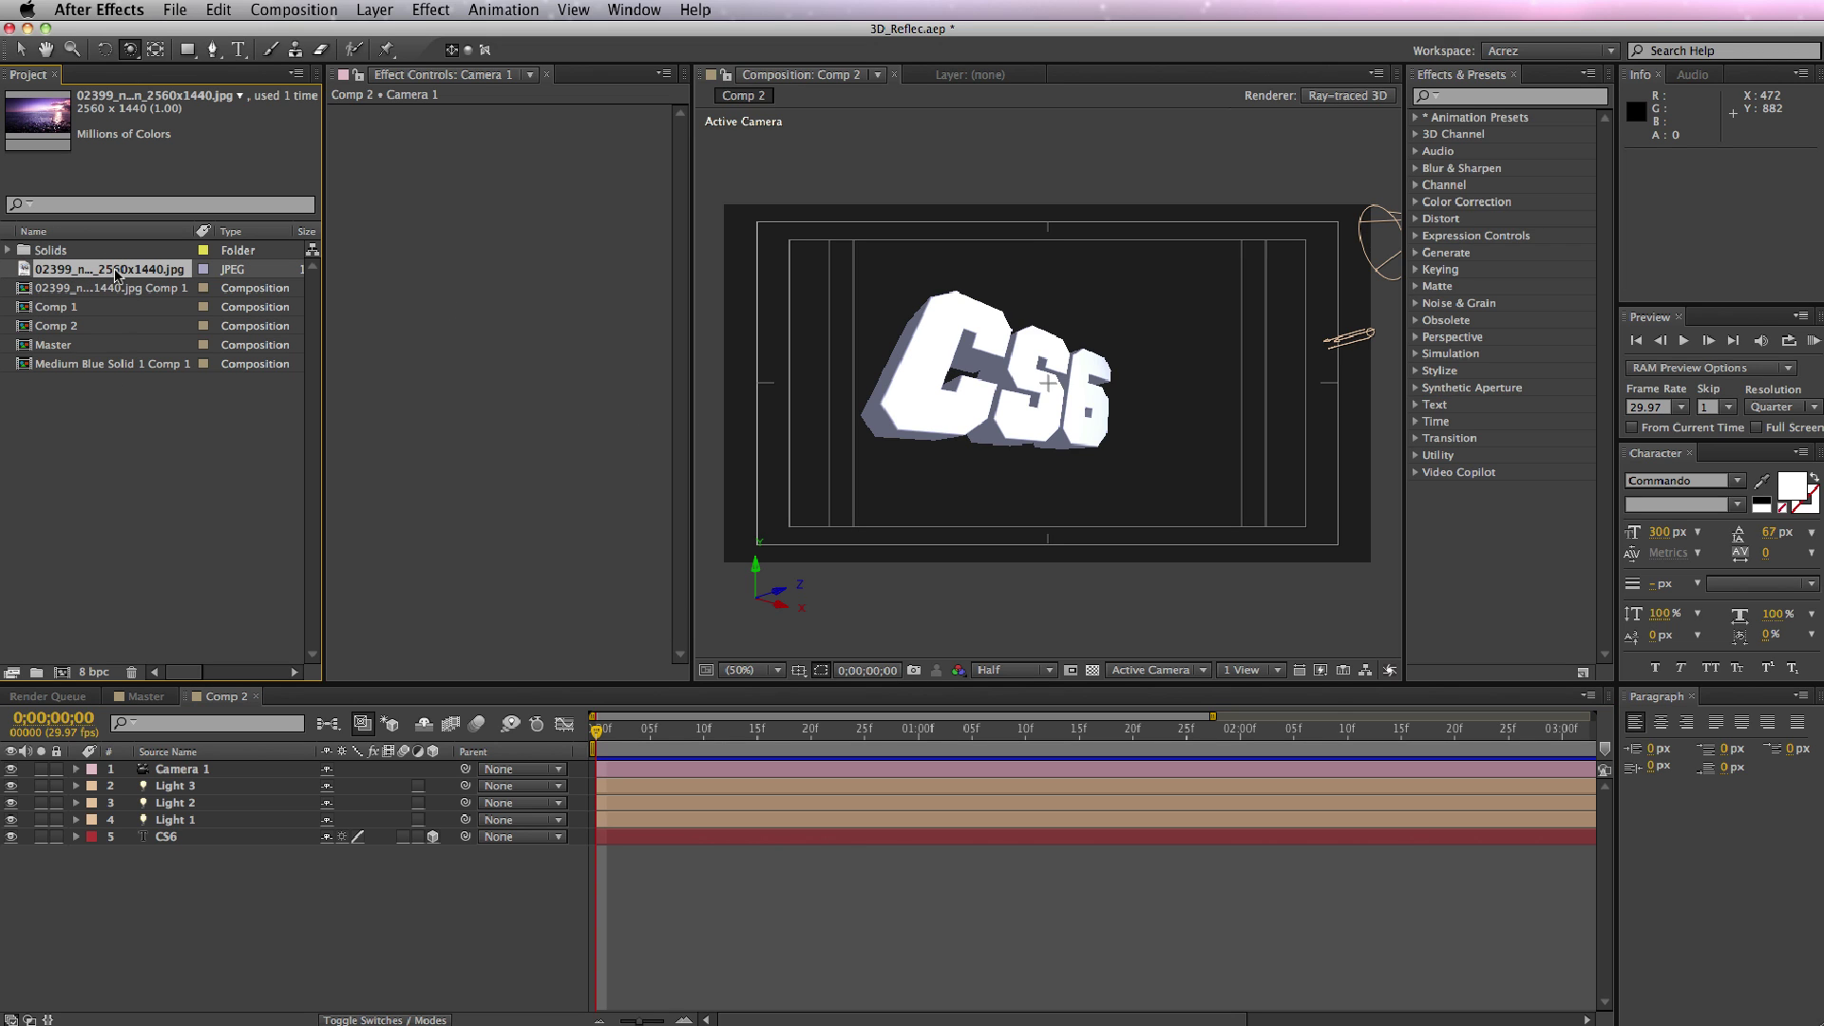
{"action": "left_click_drag", "start_coordinate": [114, 274], "coordinate": [216, 766]}
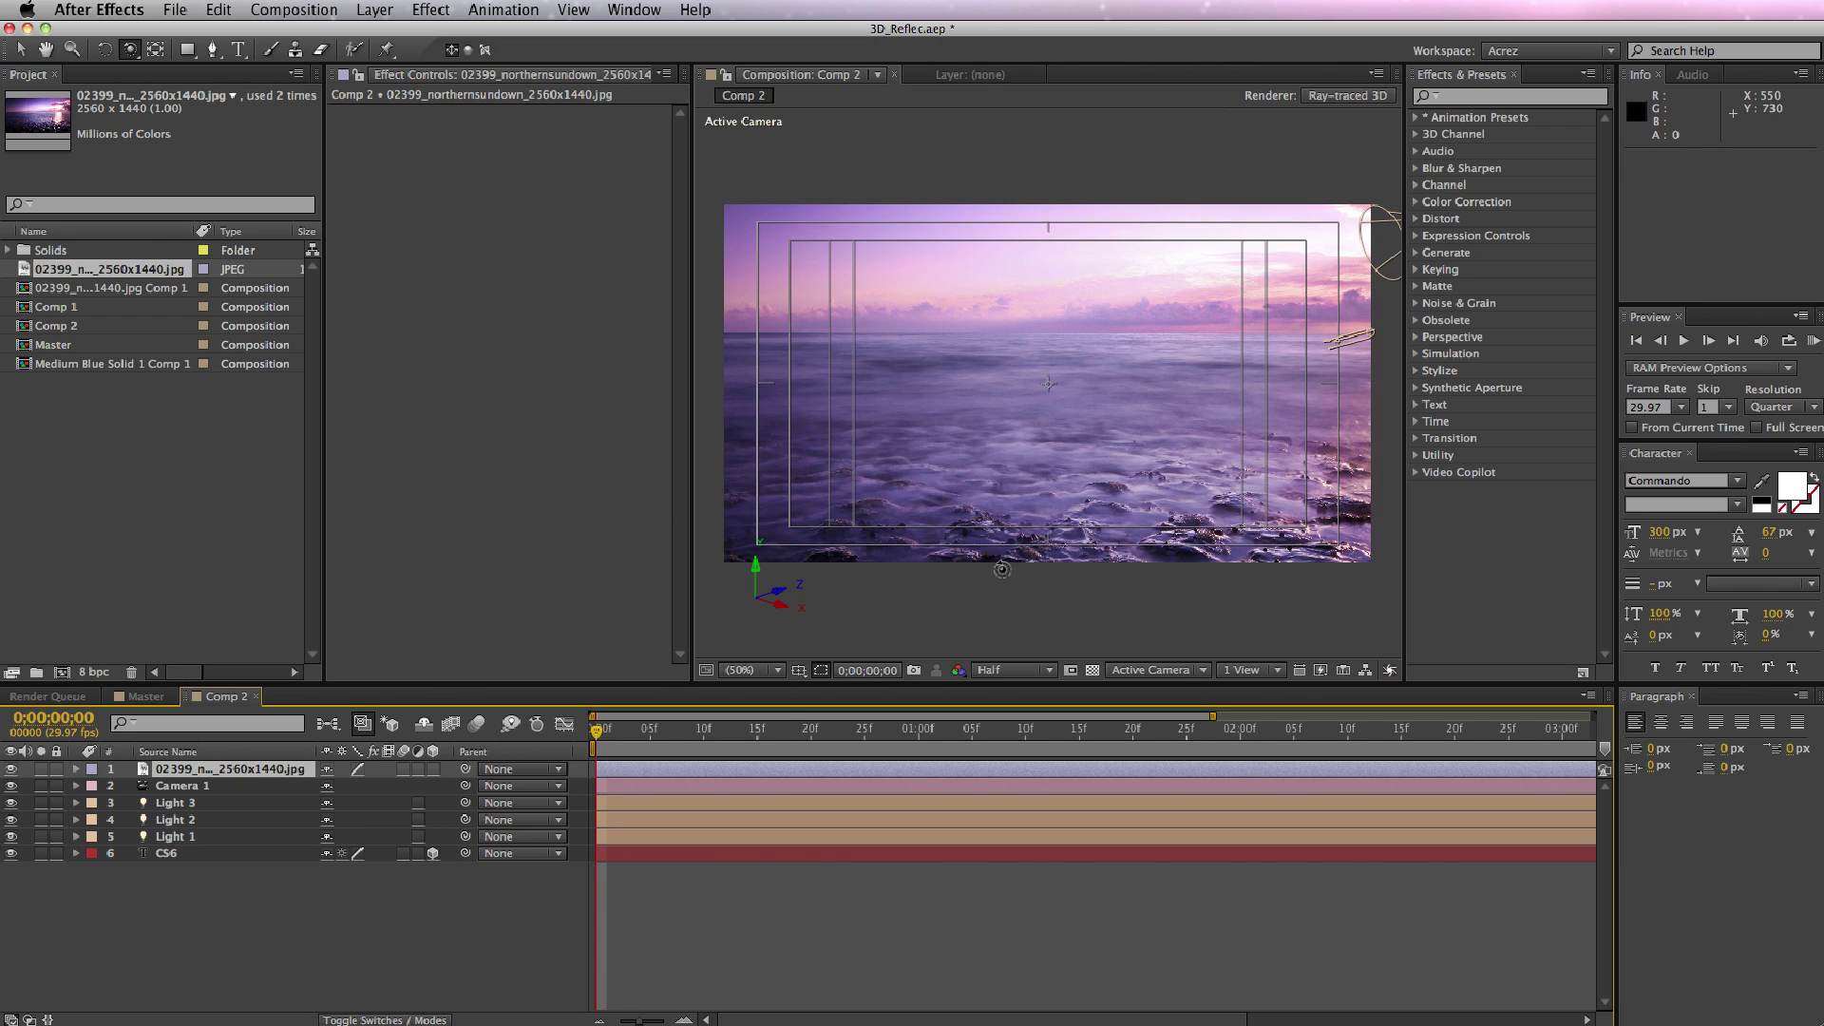
Turn the 02399_northernsundown_2560x1440.jpg layer in Comp 2 into an environment layer.
{"action": "key", "text": "v"}
{"action": "left_click_drag", "start_coordinate": [280, 771], "coordinate": [866, 489]}
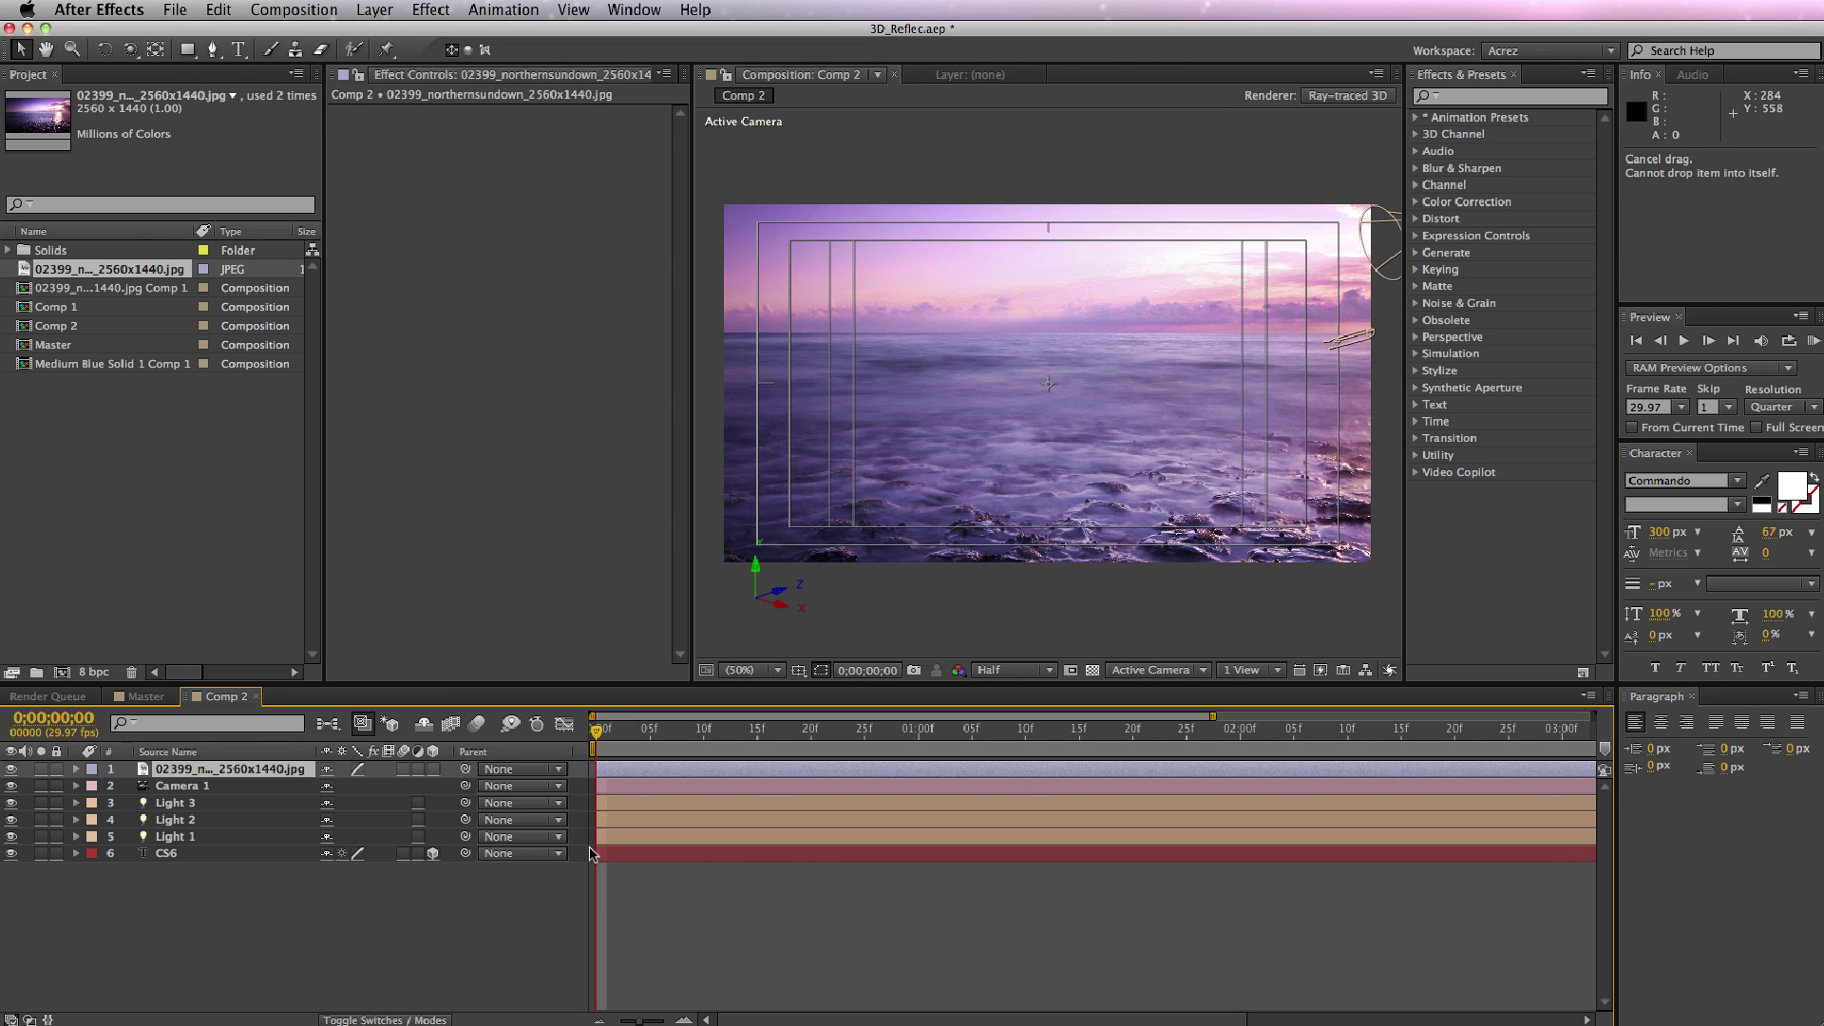
{"action": "left_click", "coordinate": [428, 926]}
{"action": "mouse_move", "coordinate": [235, 771]}
{"action": "left_mouse_down"}
{"action": "mouse_move", "coordinate": [235, 798]}
{"action": "mouse_move", "coordinate": [236, 772]}
{"action": "left_mouse_up"}
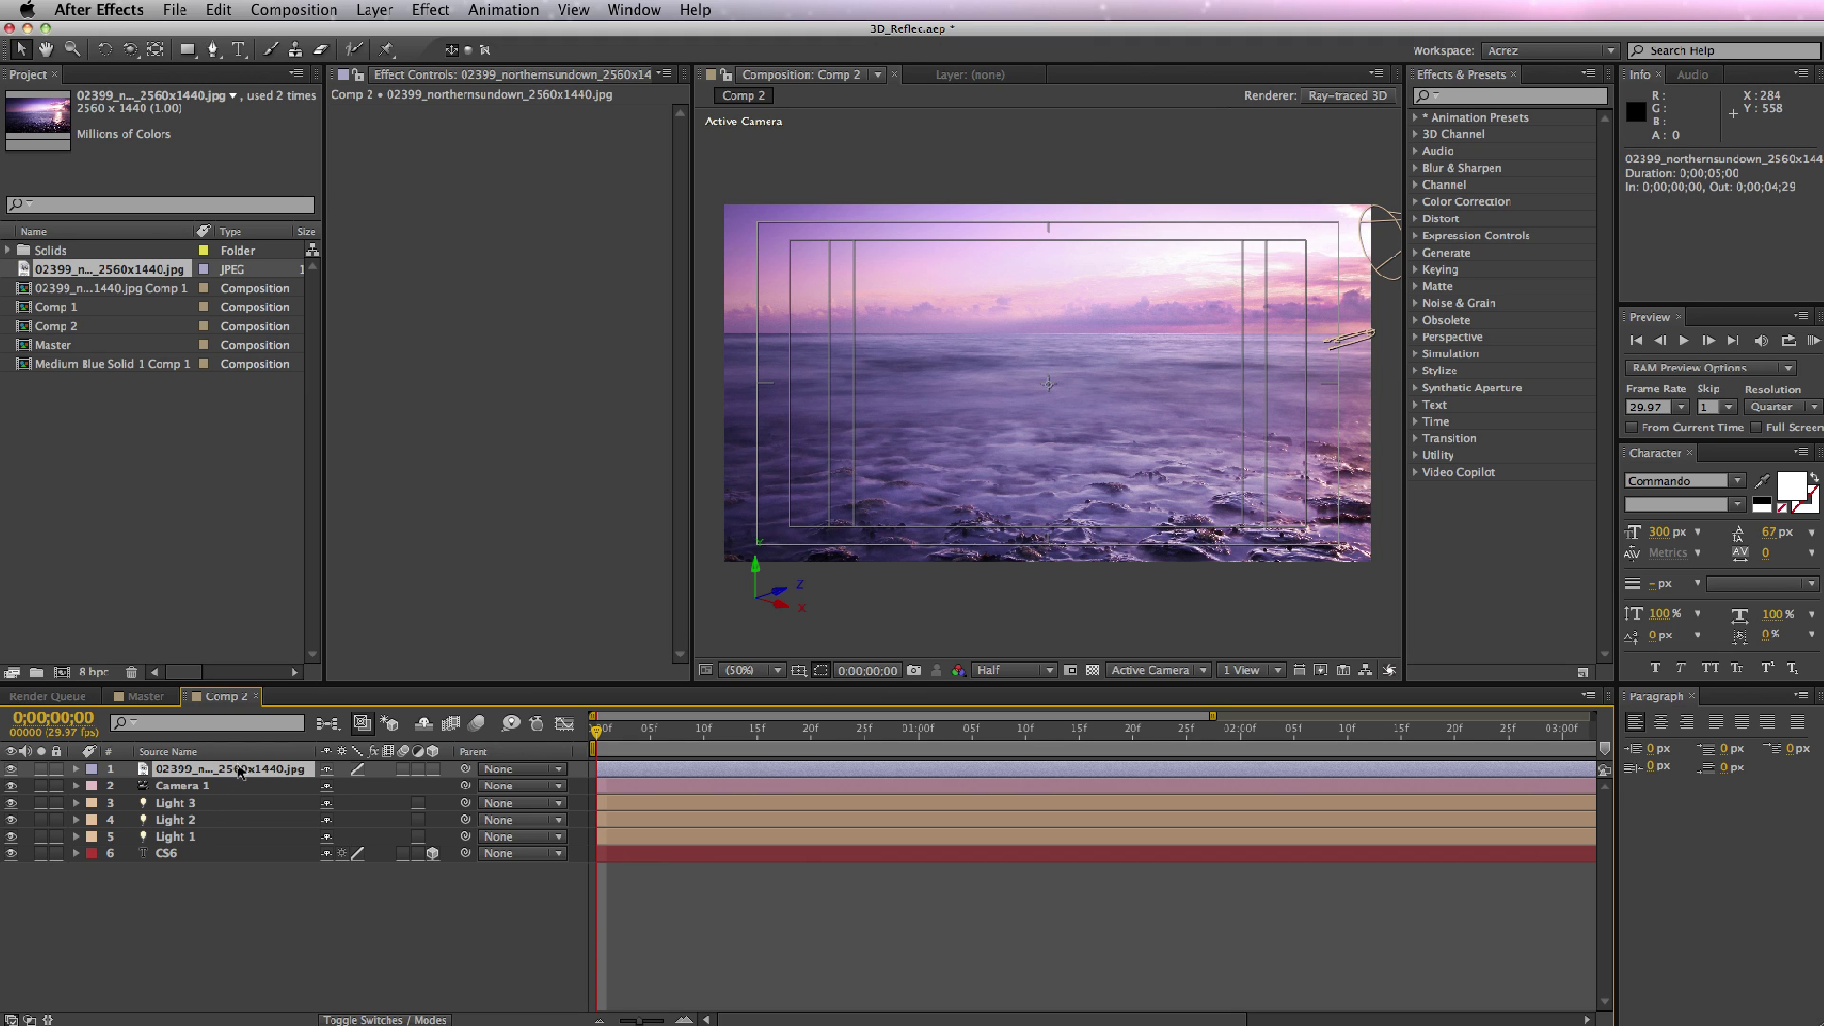
{"action": "right_click", "coordinate": [254, 776]}
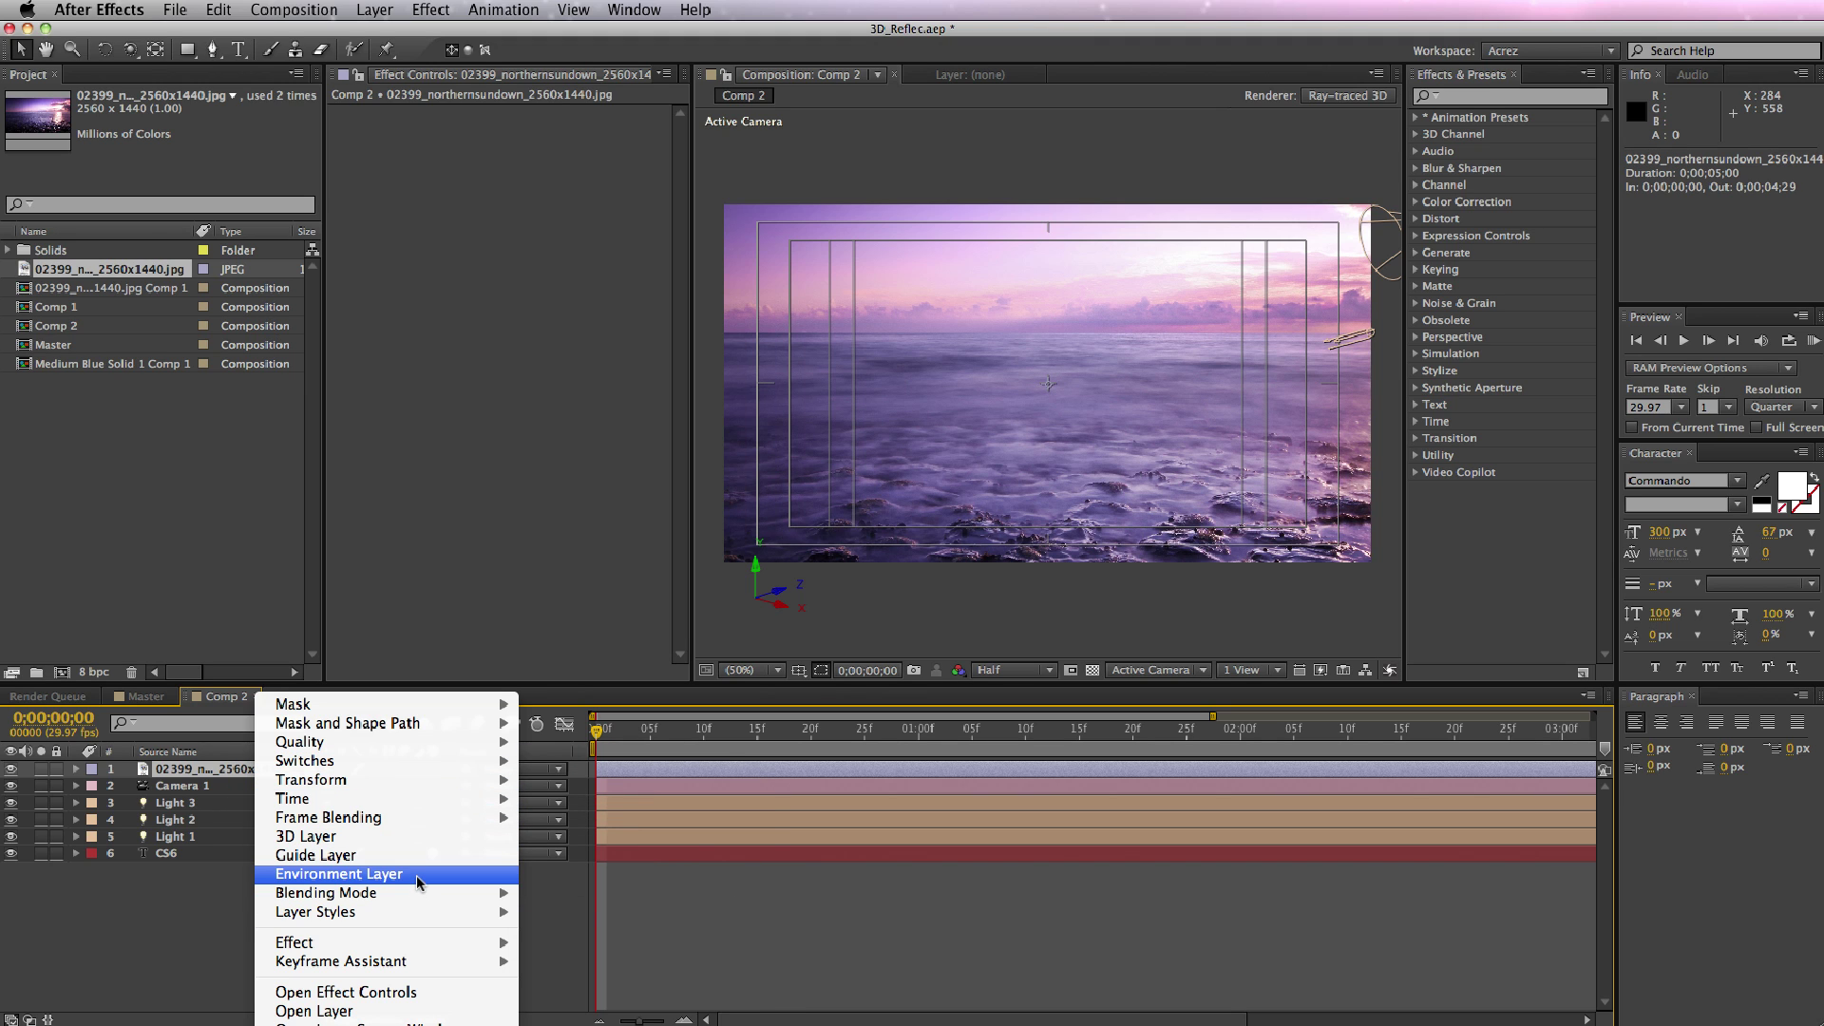
{"action": "left_click", "coordinate": [413, 875]}
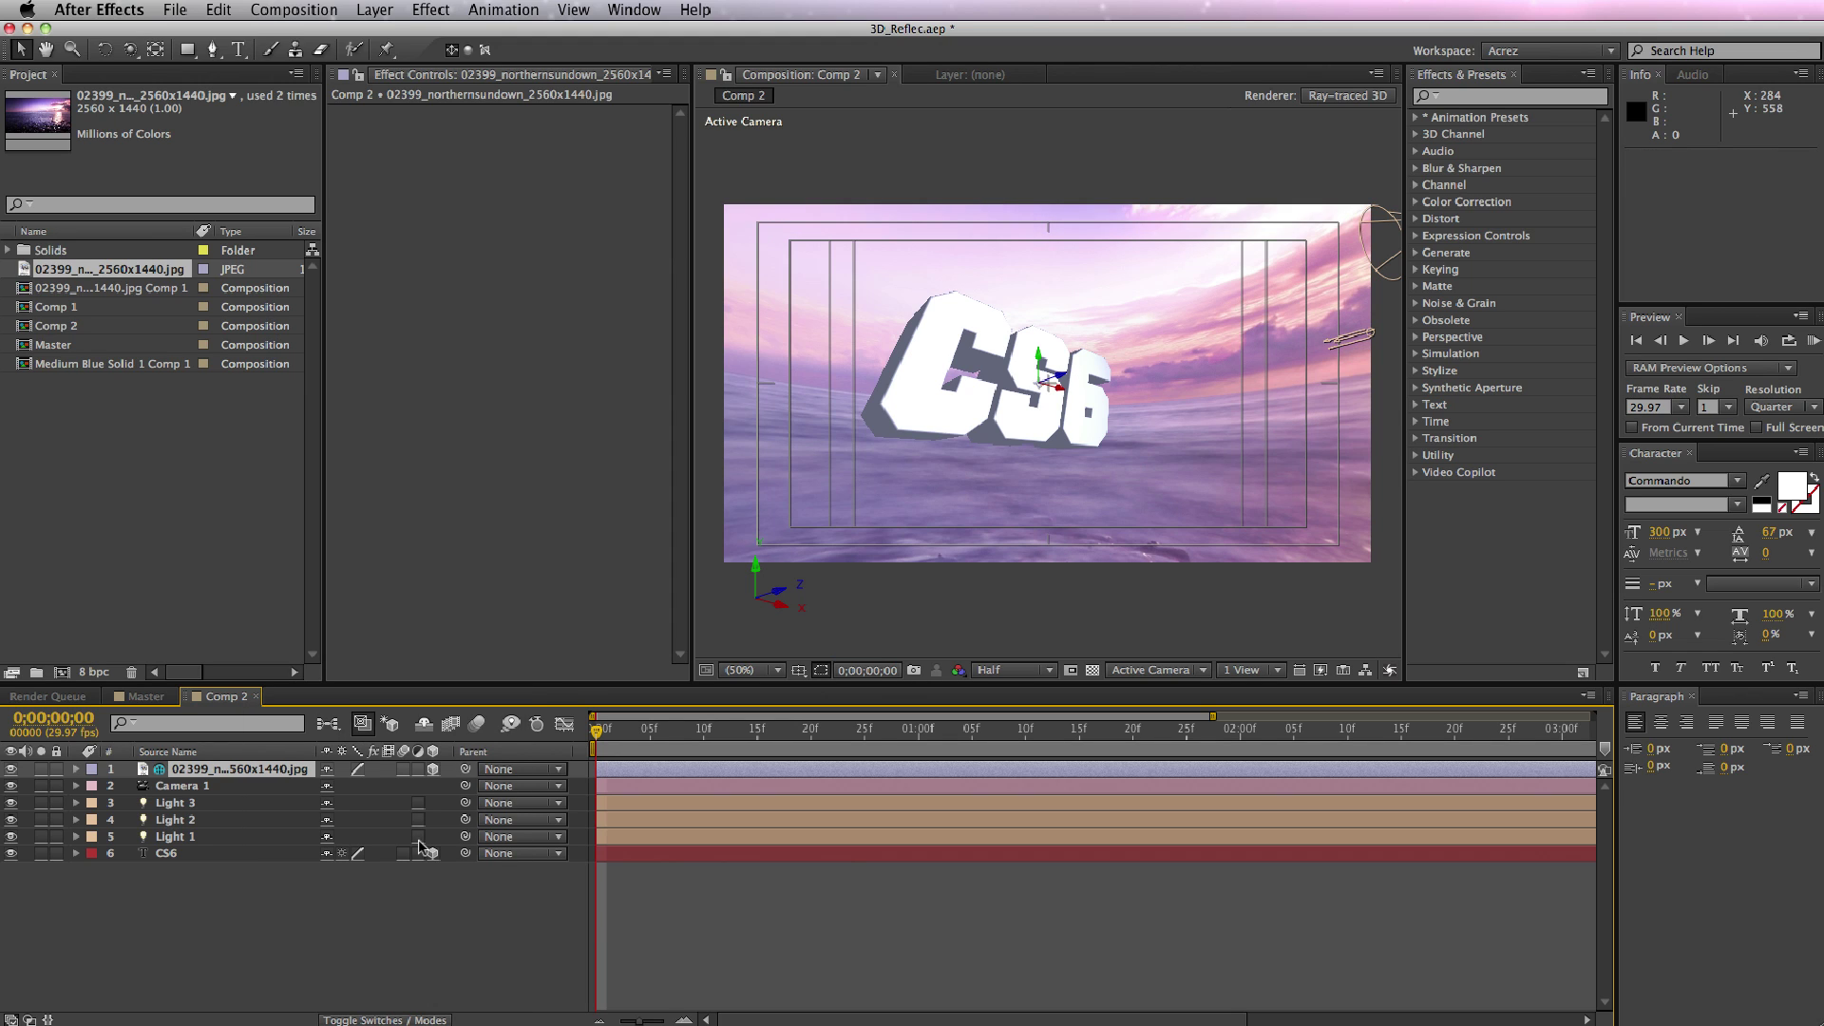
Orbit the camera around the CS6 text and back to a low three-quarter view at about 291, 456, -312.
{"action": "left_click", "coordinate": [1008, 382]}
{"action": "key", "text": "c"}
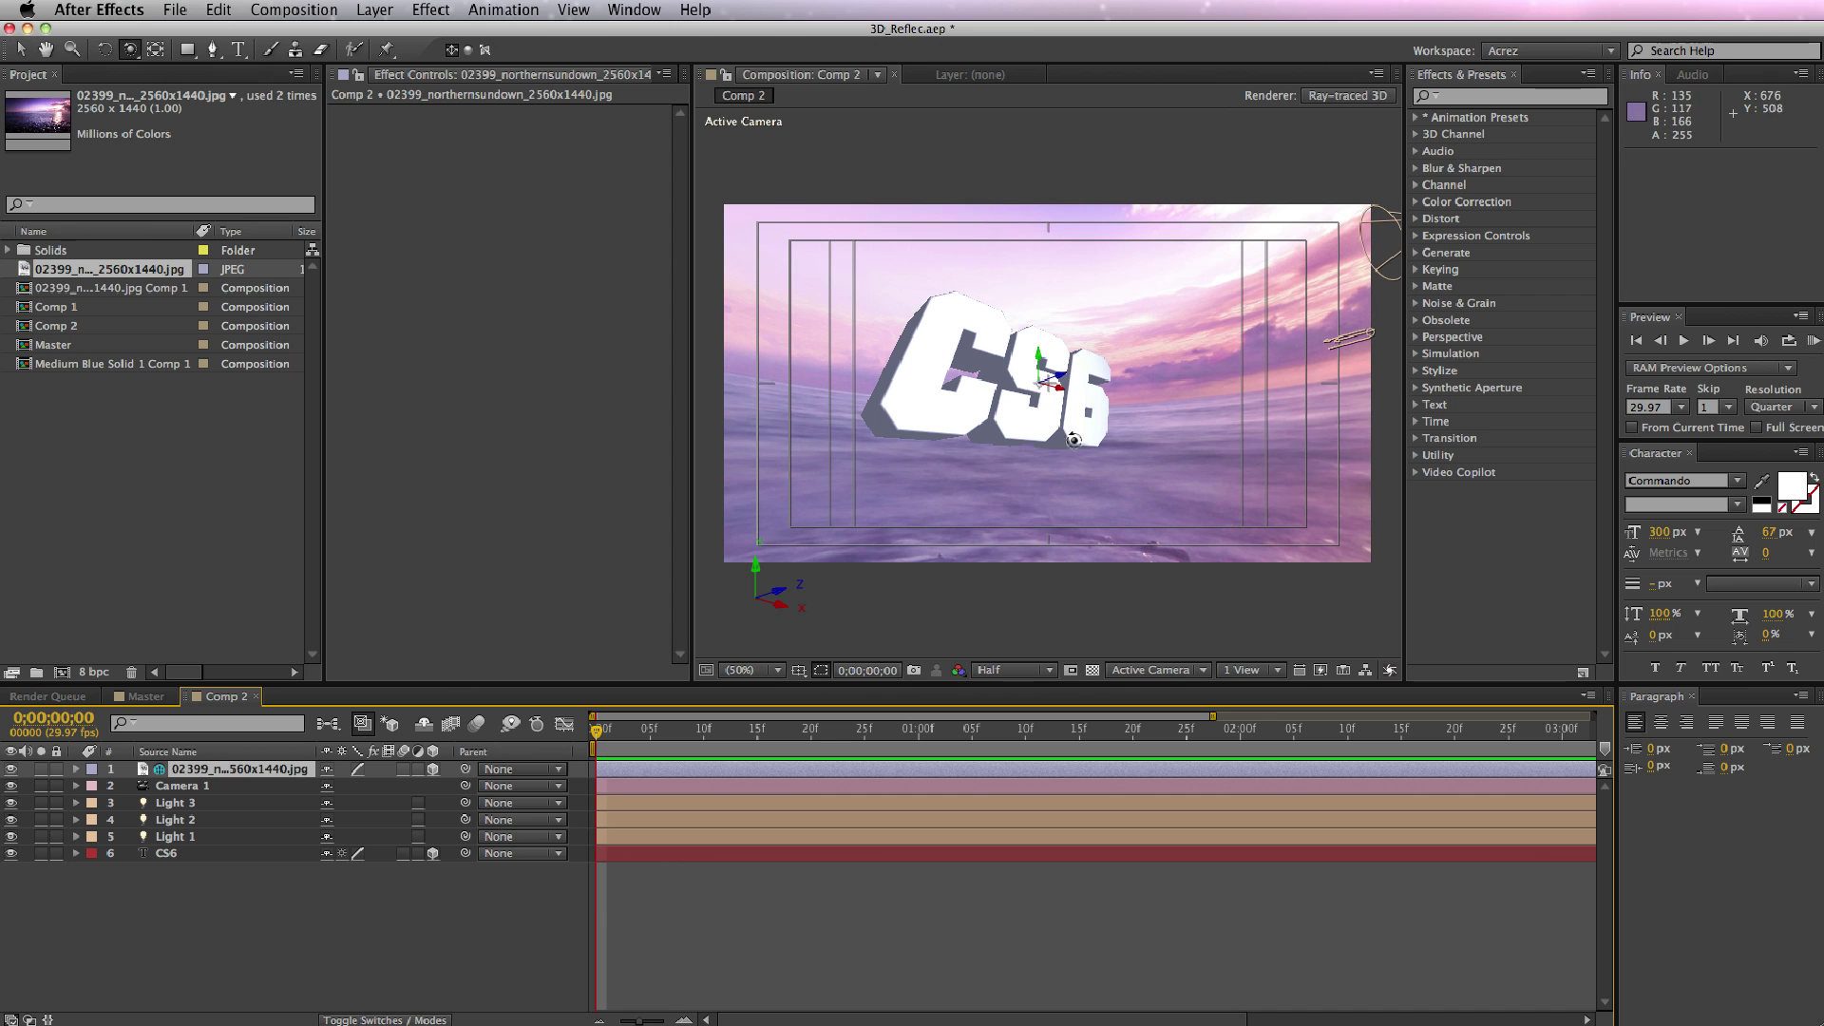
{"action": "left_click_drag", "start_coordinate": [1069, 427], "coordinate": [1279, 493]}
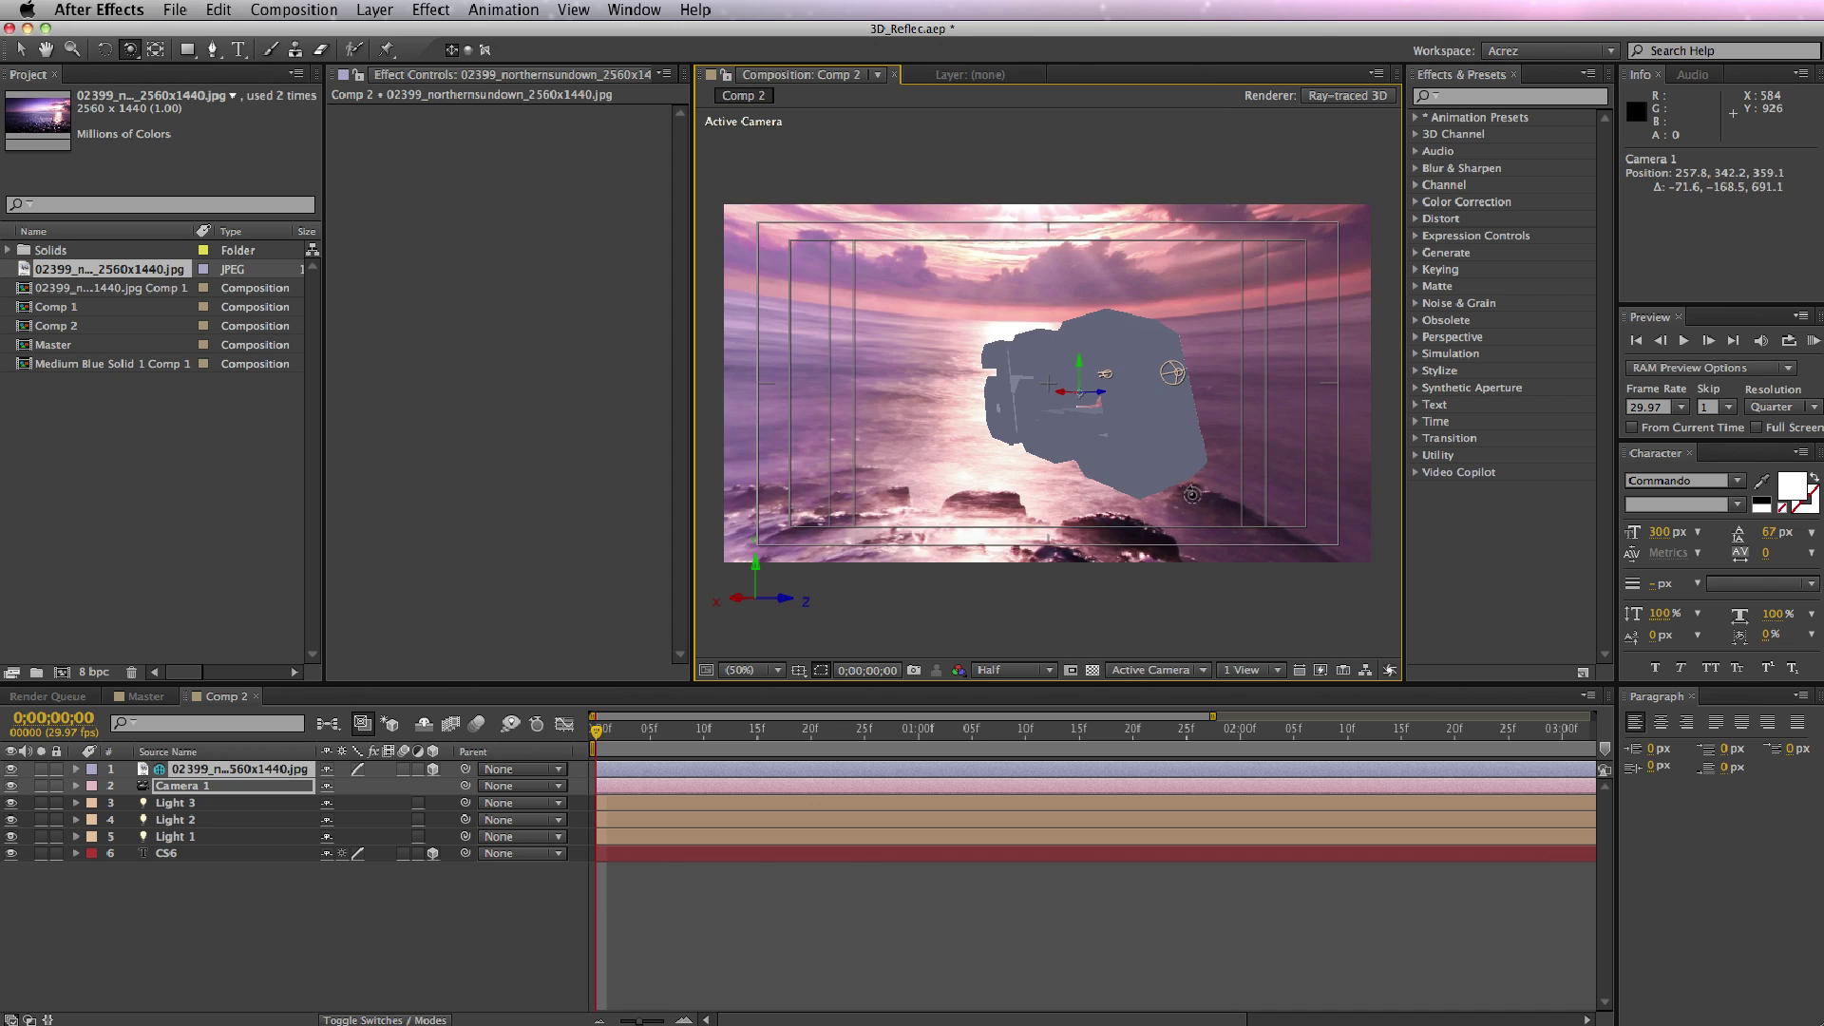
{"action": "left_click_drag", "start_coordinate": [920, 577], "coordinate": [925, 571]}
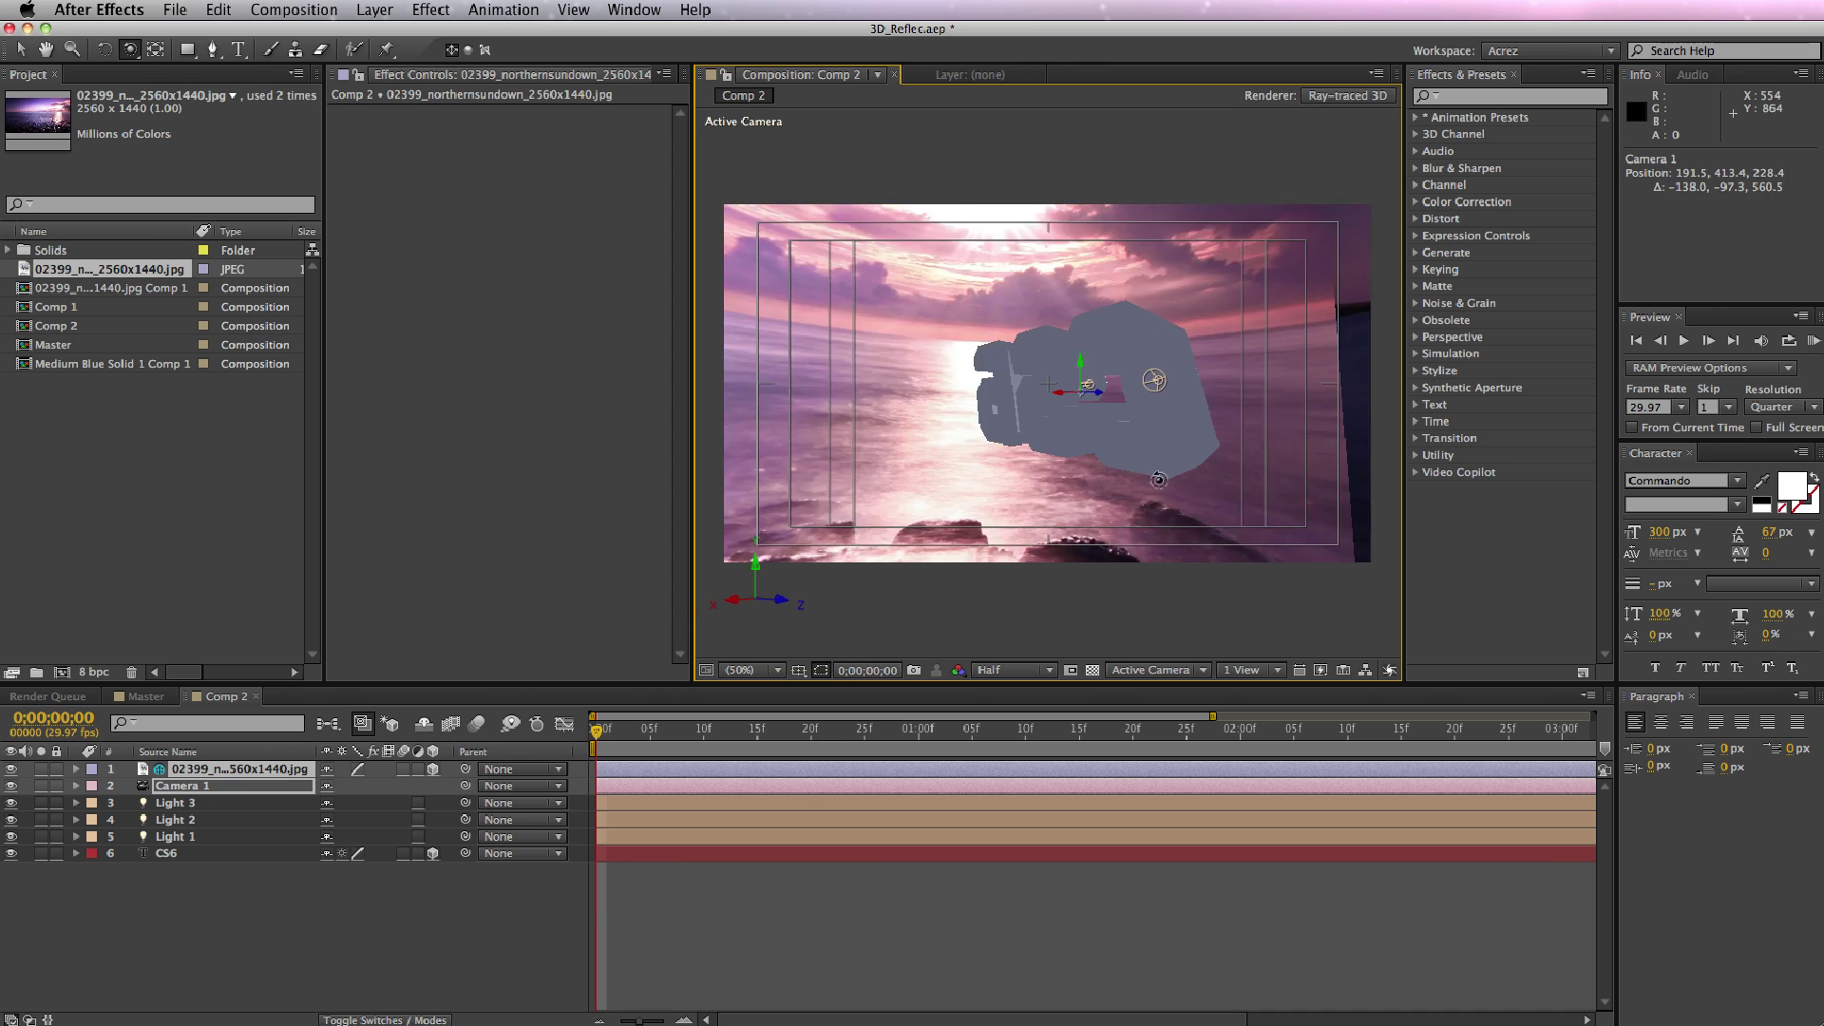
{"action": "mouse_move", "coordinate": [1041, 457]}
{"action": "left_mouse_down"}
{"action": "mouse_move", "coordinate": [1035, 444]}
{"action": "mouse_move", "coordinate": [1038, 470]}
{"action": "left_mouse_up"}
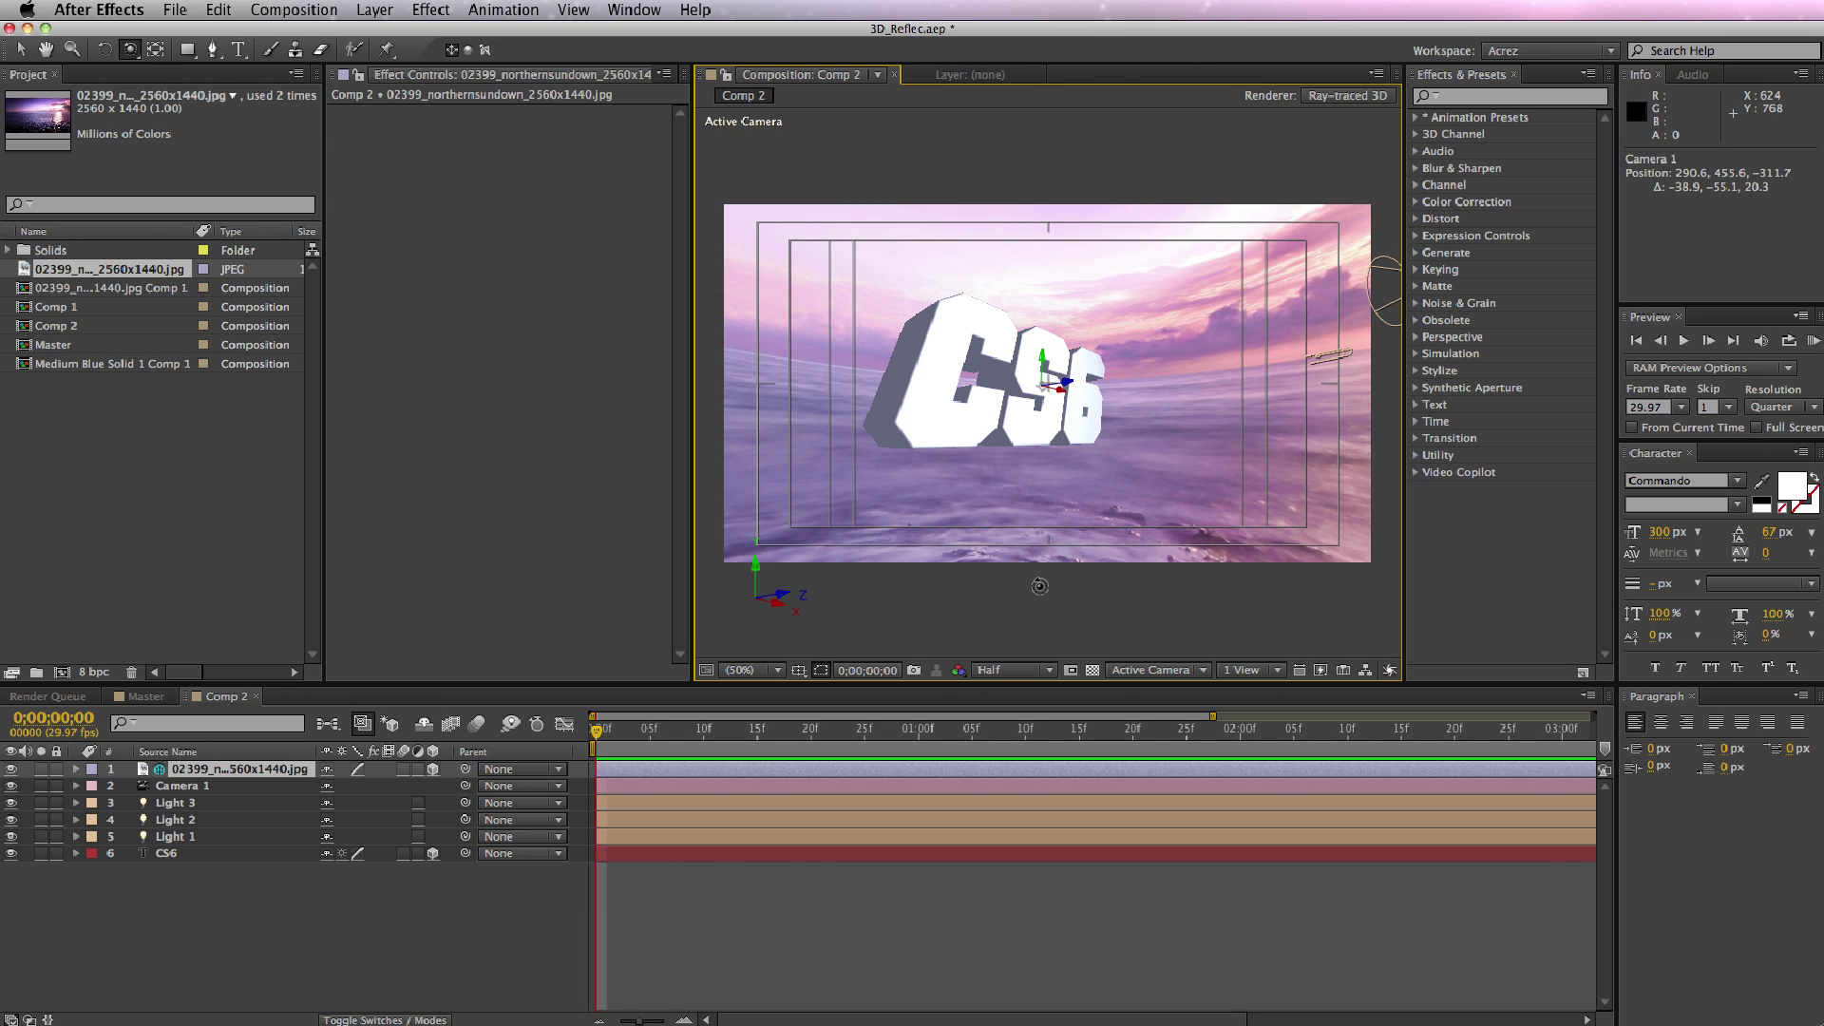
Expand the CS6 text layer's Material Options, with its Geometry Options collapsed, and select the Reflection Intensity property.
{"action": "left_click", "coordinate": [186, 858]}
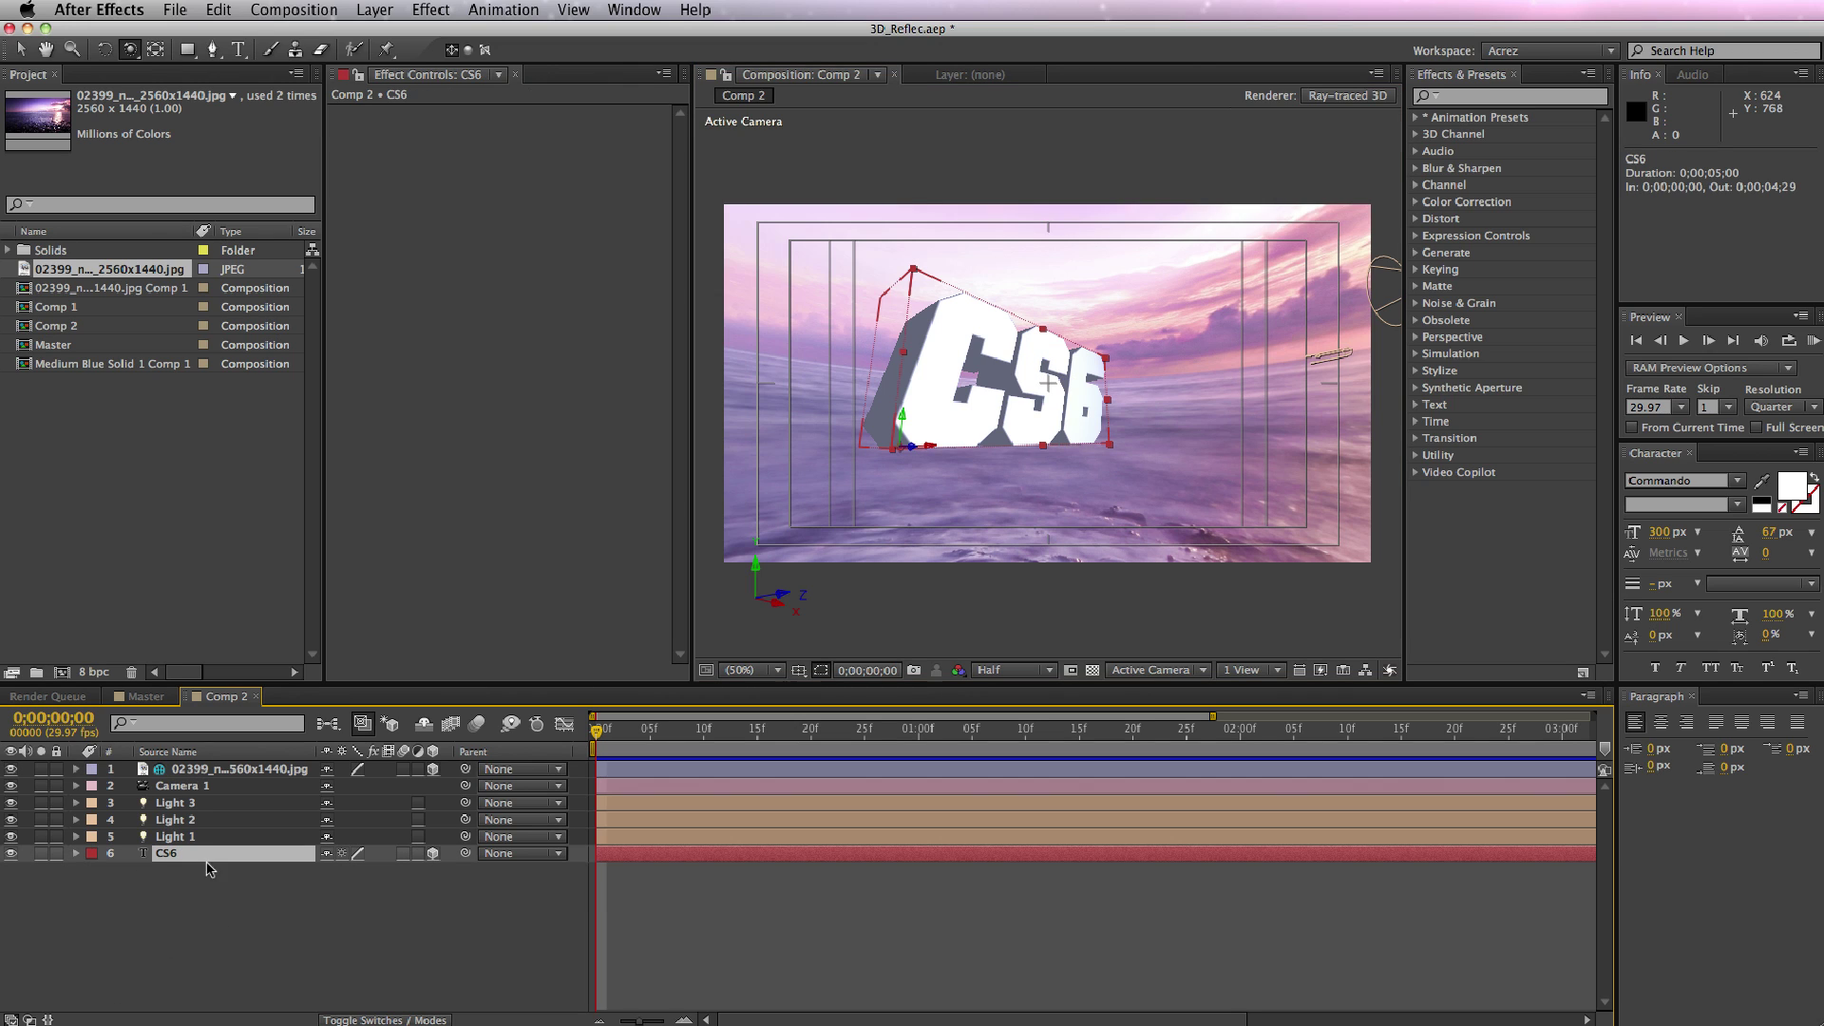
{"action": "left_click", "coordinate": [76, 854]}
{"action": "left_click", "coordinate": [93, 904]}
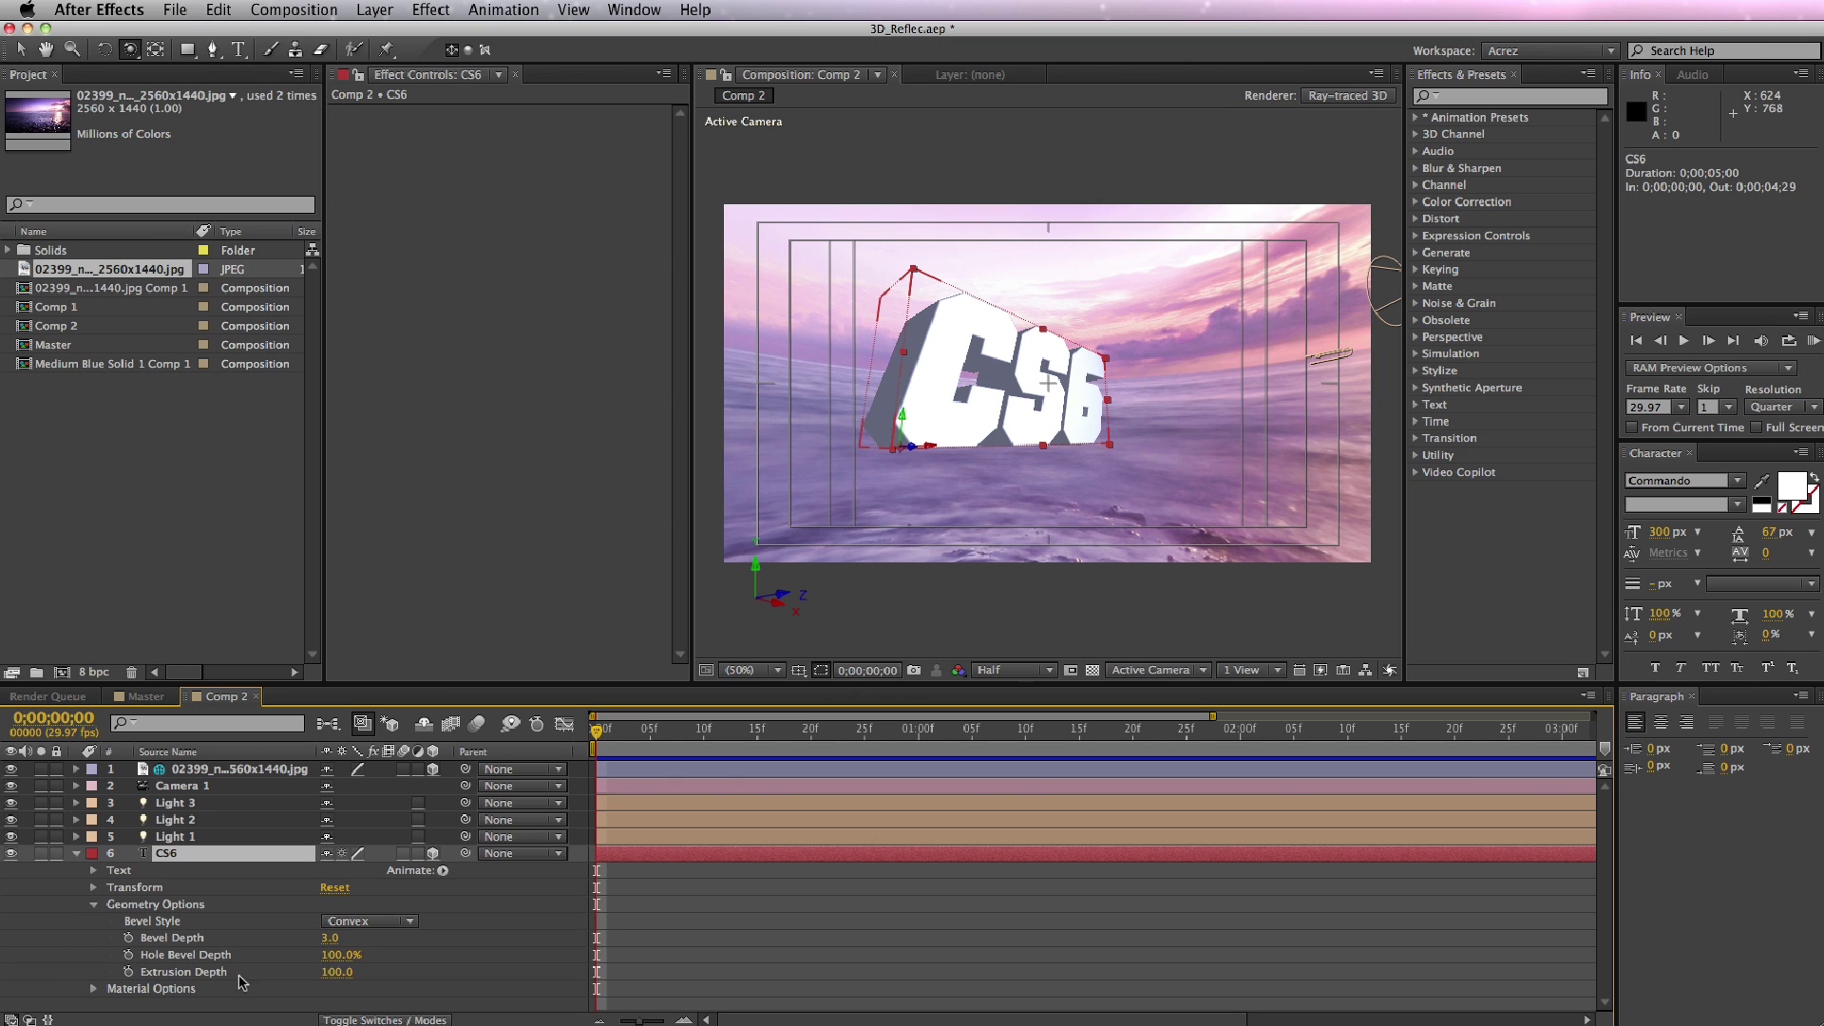
{"action": "left_click", "coordinate": [104, 908]}
{"action": "left_click", "coordinate": [93, 905]}
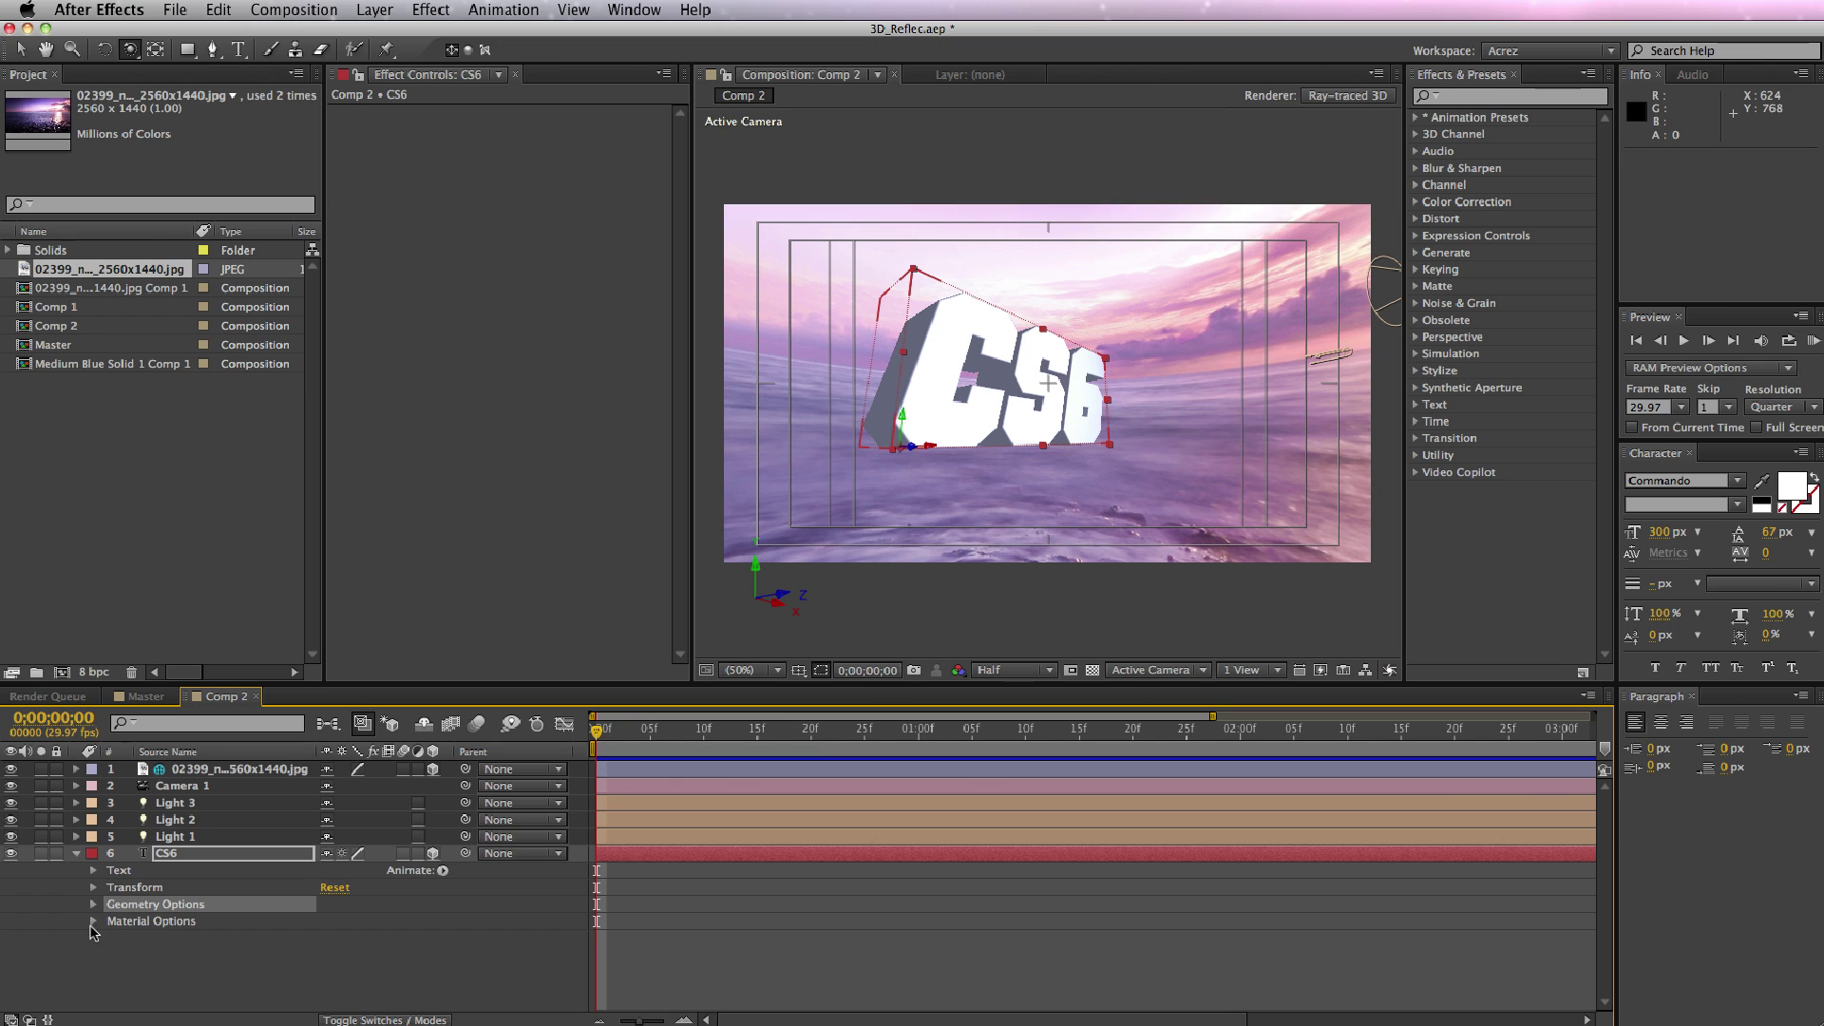
{"action": "left_click", "coordinate": [92, 922]}
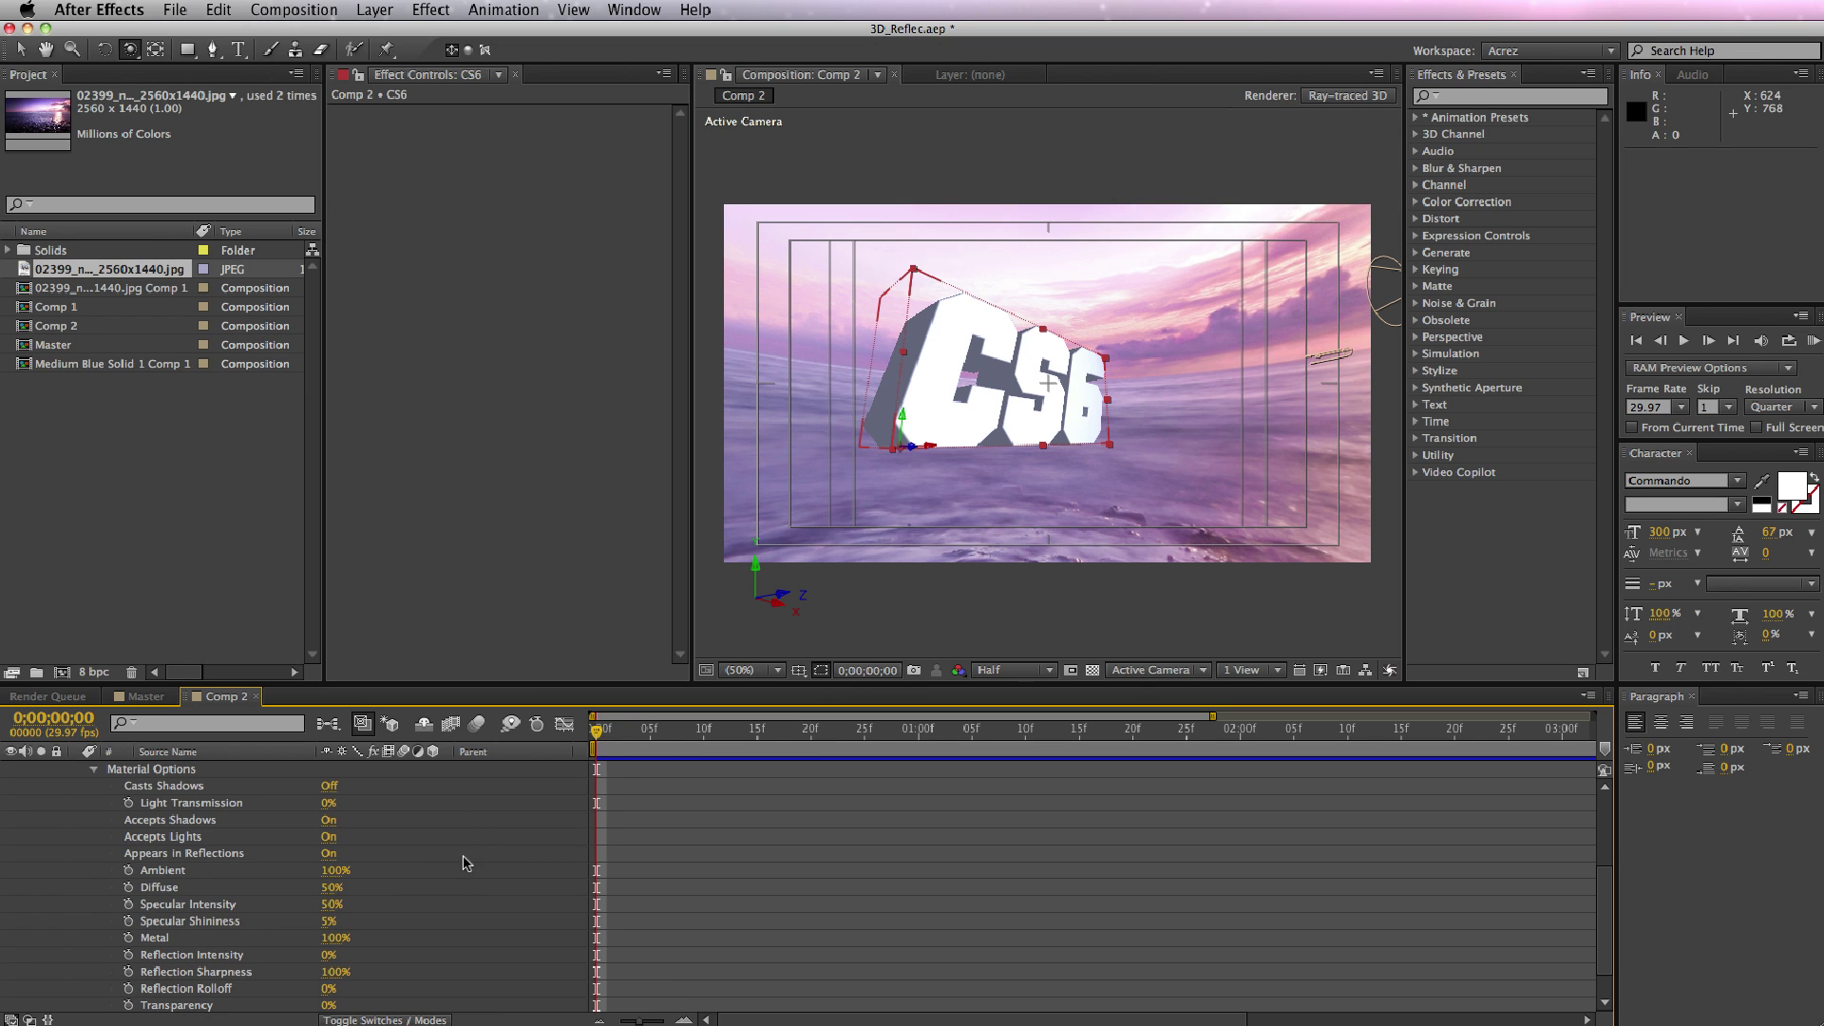
{"action": "scroll", "coordinate": [481, 860], "scroll_direction": "down", "scroll_amount": 2}
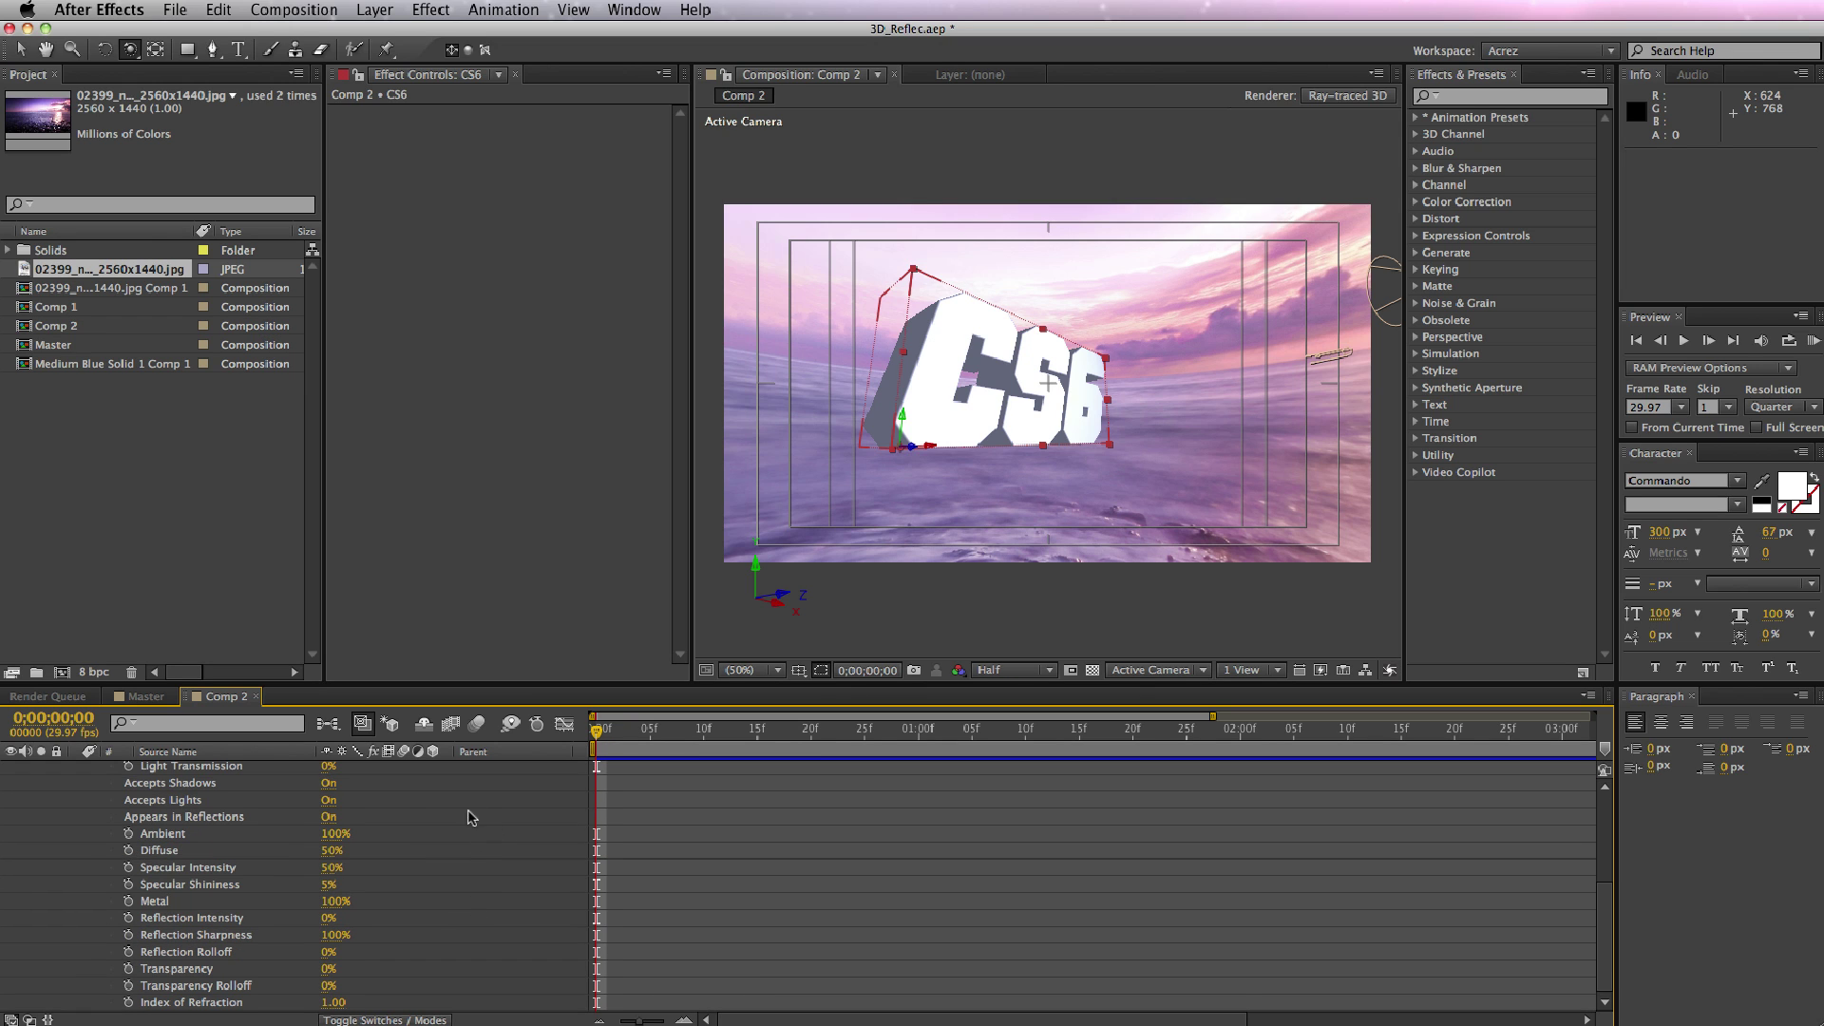
{"action": "scroll", "coordinate": [473, 841], "scroll_direction": "up", "scroll_amount": 5}
{"action": "scroll", "coordinate": [480, 869], "scroll_direction": "down", "scroll_amount": 5}
{"action": "left_click", "coordinate": [238, 920]}
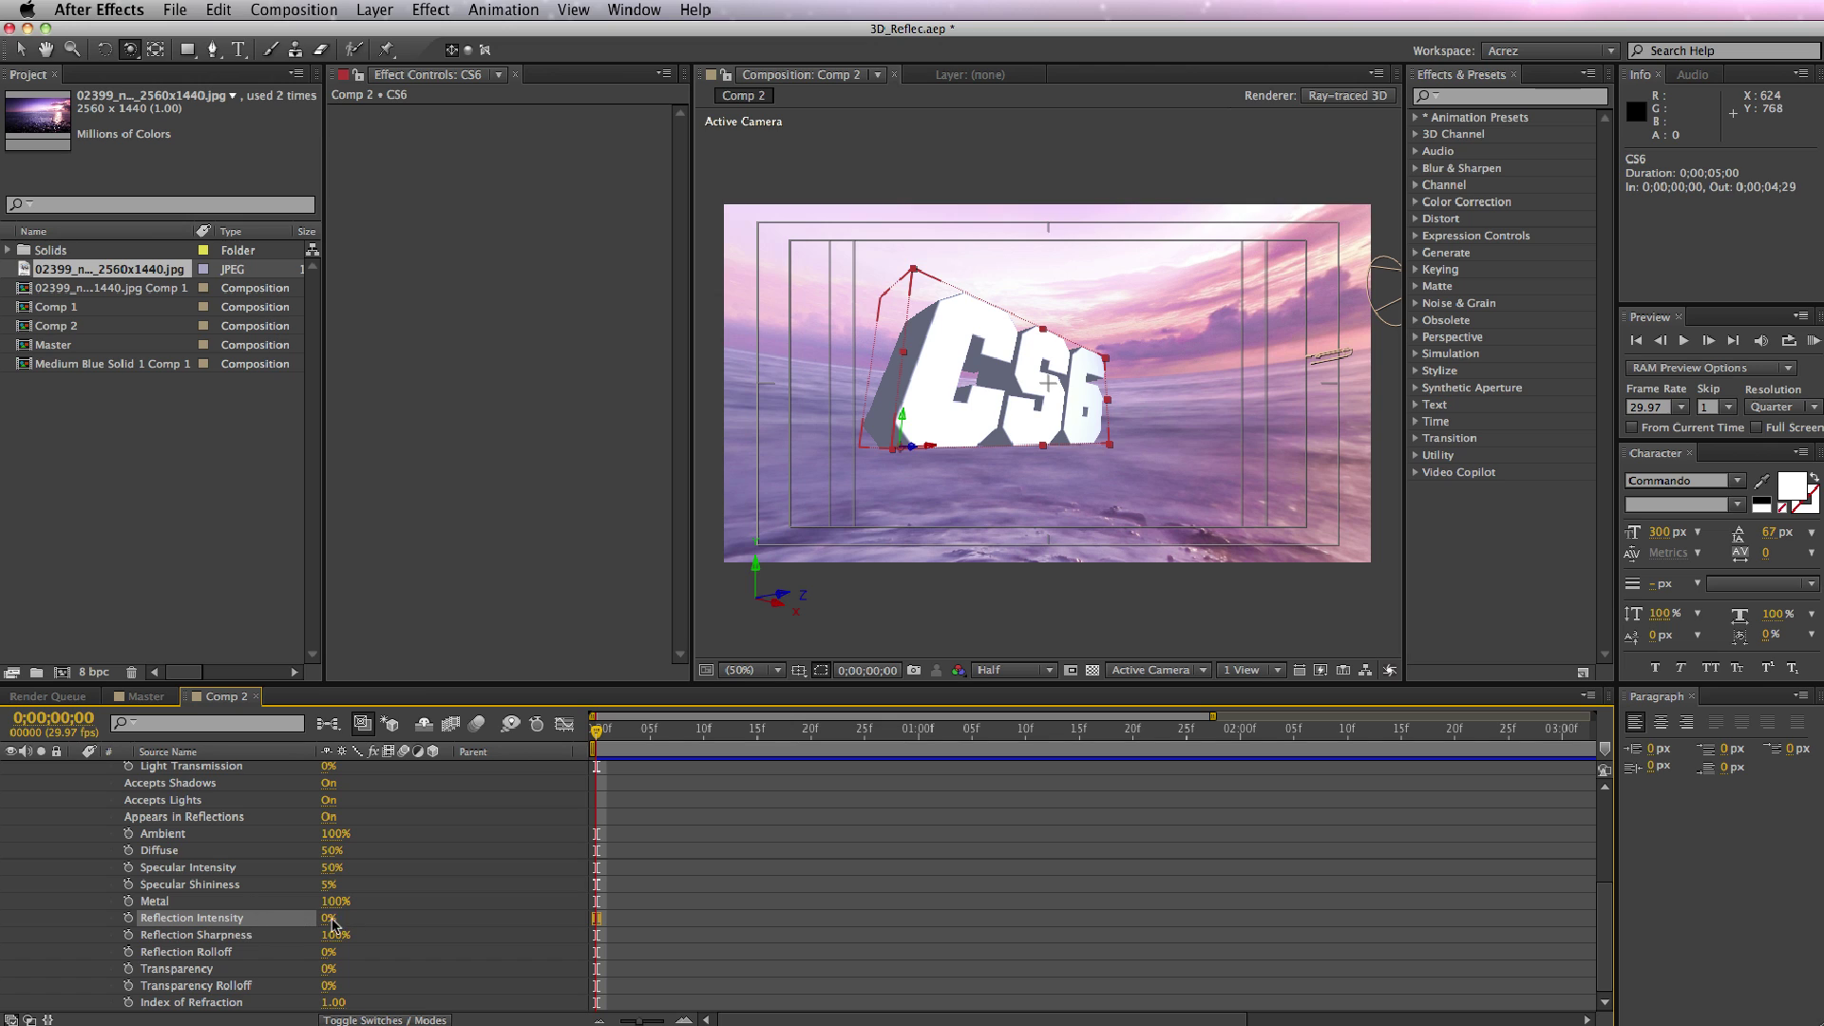
Try a Reflection Intensity of 100% on the CS6 text, then settle on 50%.
{"action": "left_click_drag", "start_coordinate": [353, 917], "coordinate": [478, 919]}
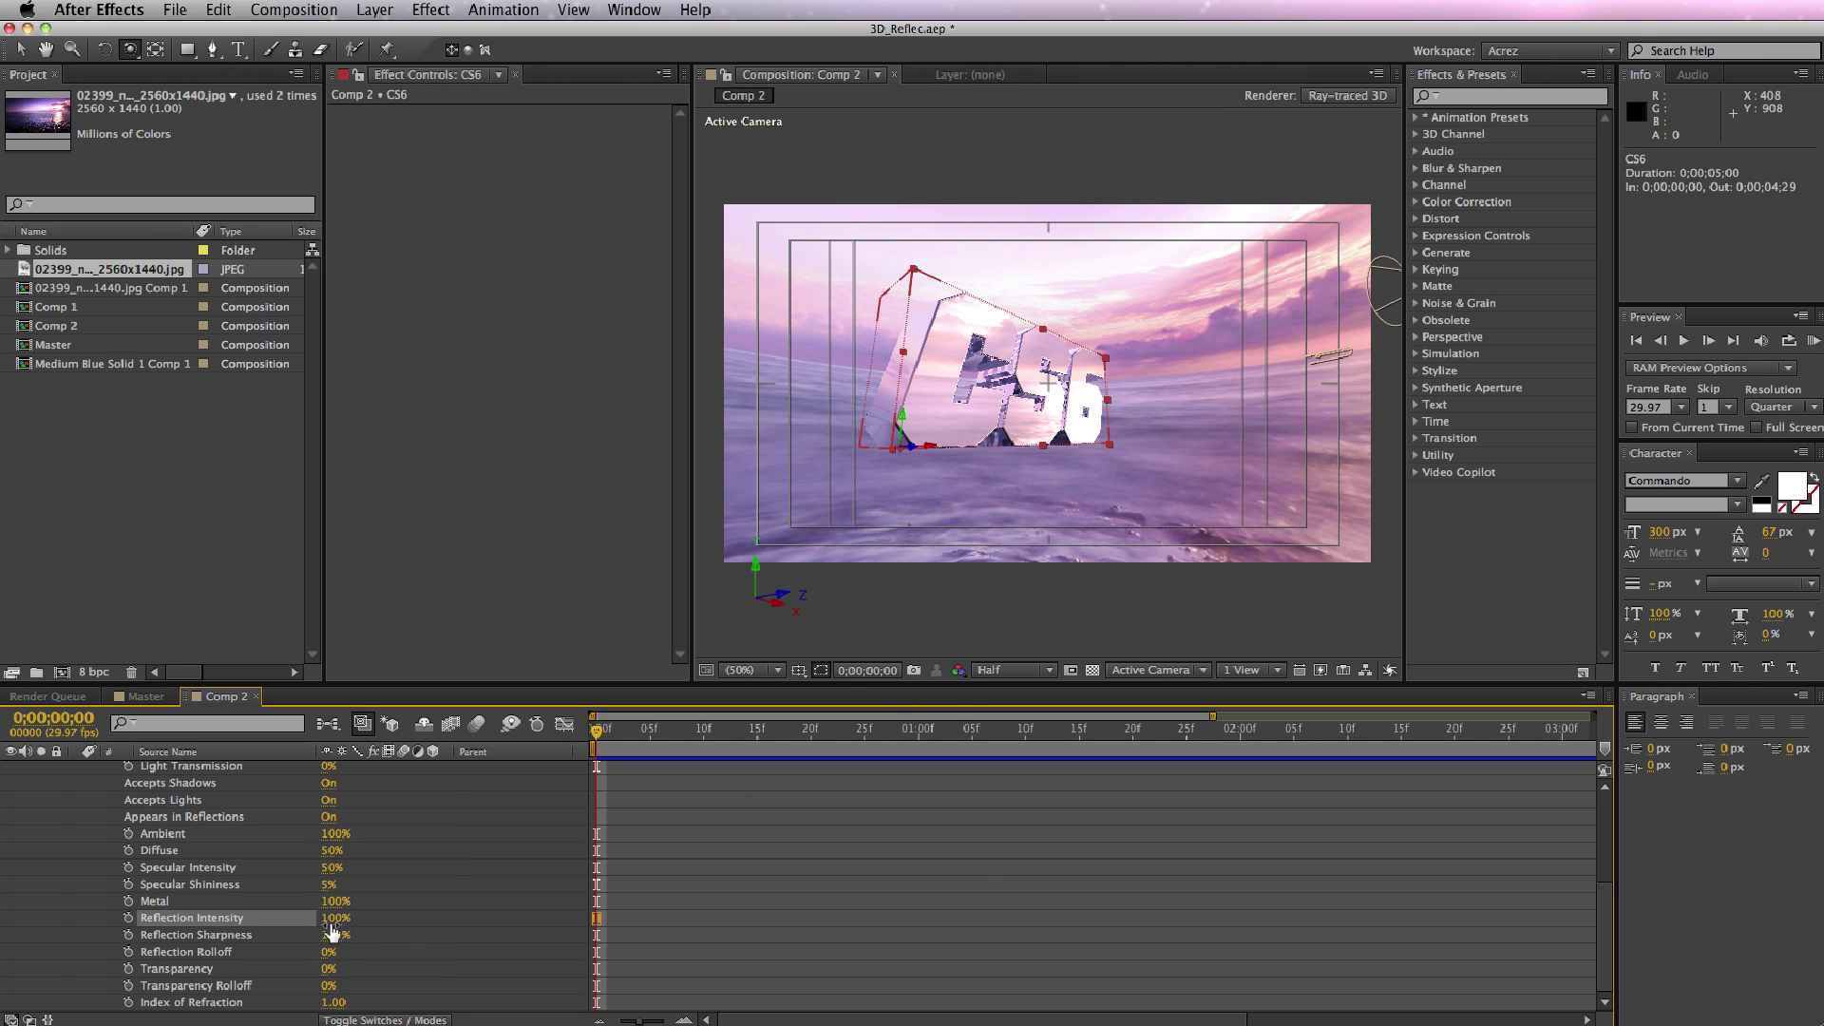
{"action": "left_click_drag", "start_coordinate": [334, 918], "coordinate": [312, 920]}
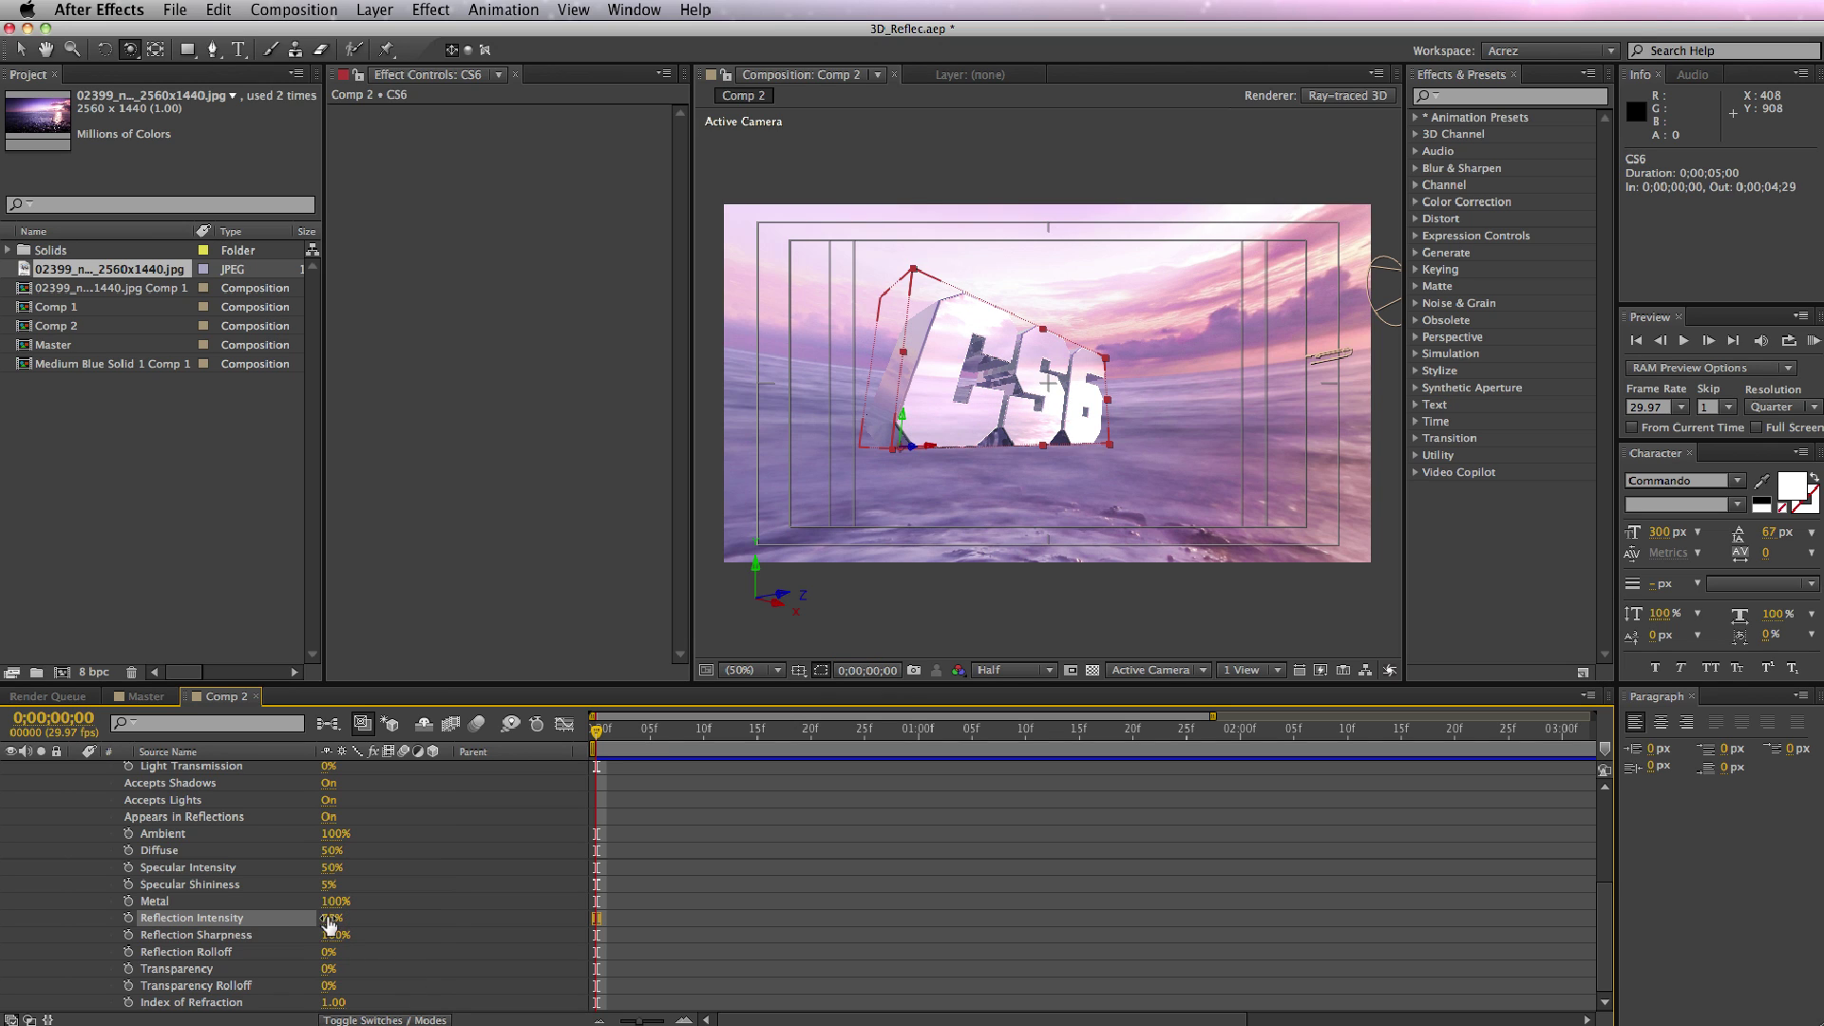
{"action": "left_click", "coordinate": [361, 917]}
{"action": "type", "text": "50"}
{"action": "key", "text": "Return"}
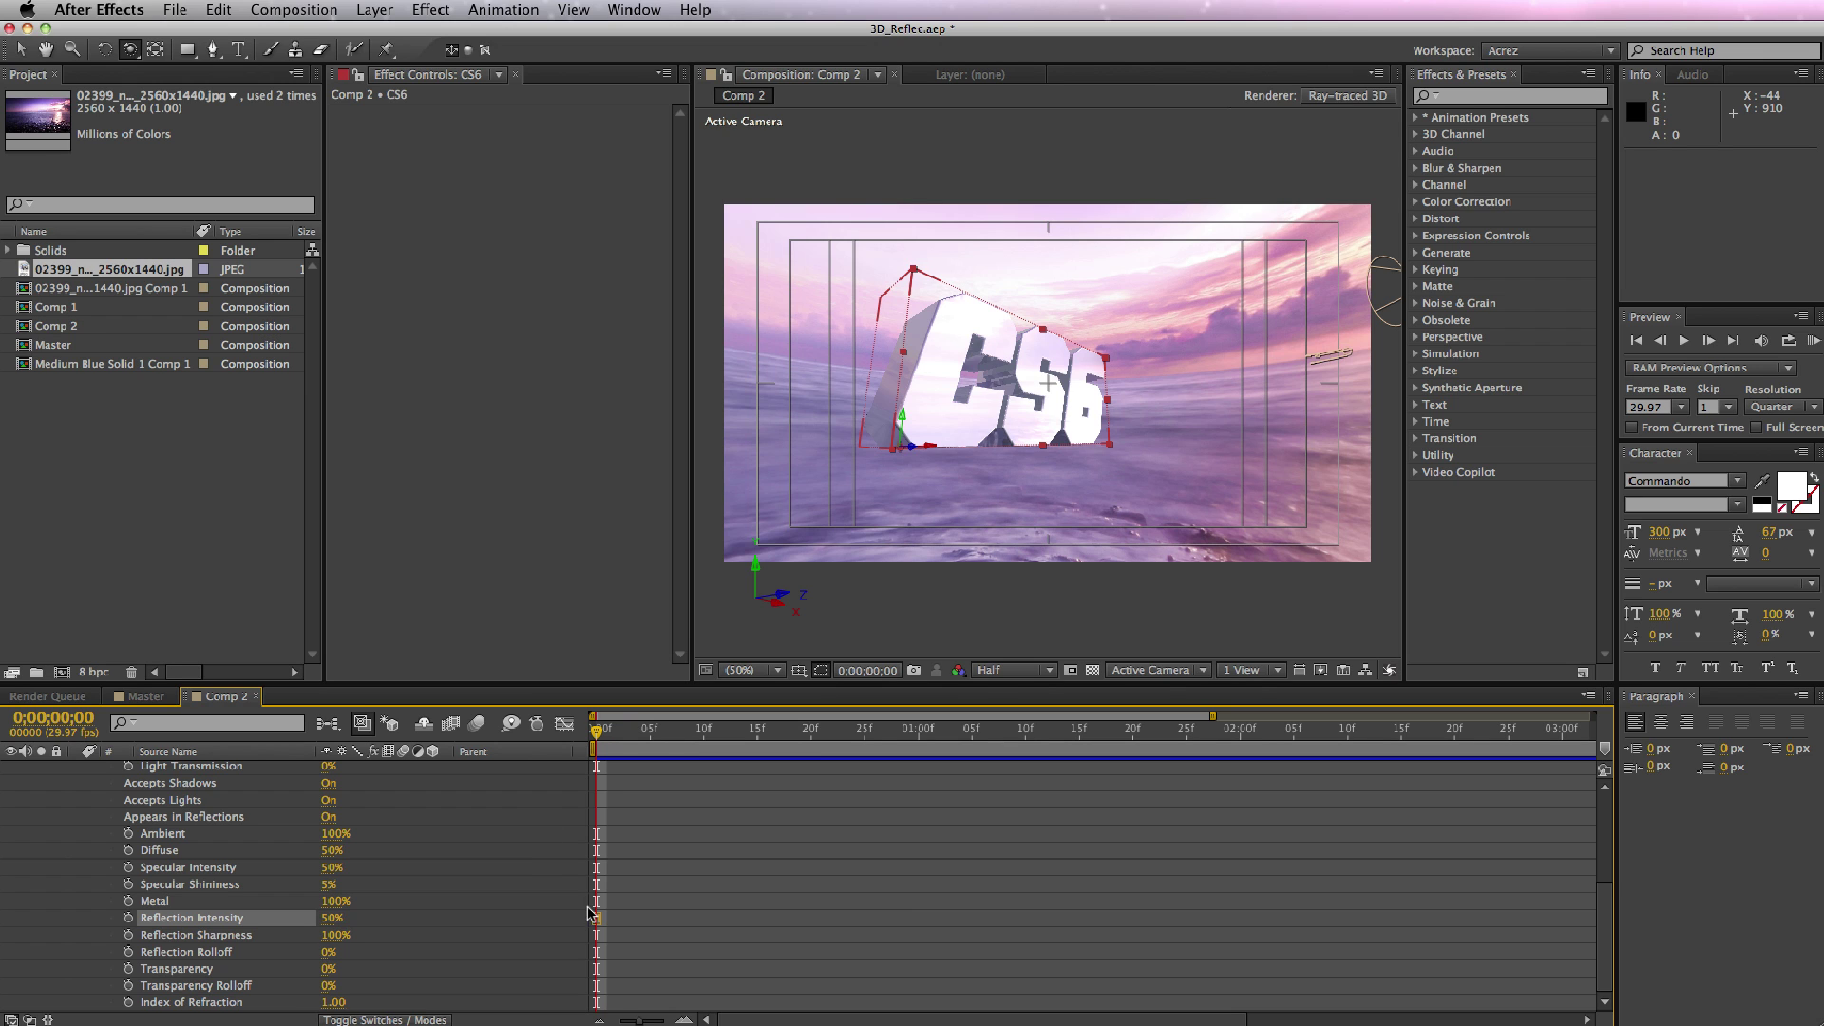
{"action": "scroll", "coordinate": [459, 884], "scroll_direction": "up", "scroll_amount": 4}
{"action": "scroll", "coordinate": [462, 855], "scroll_direction": "down", "scroll_amount": 4}
{"action": "scroll", "coordinate": [475, 860], "scroll_direction": "up", "scroll_amount": 4}
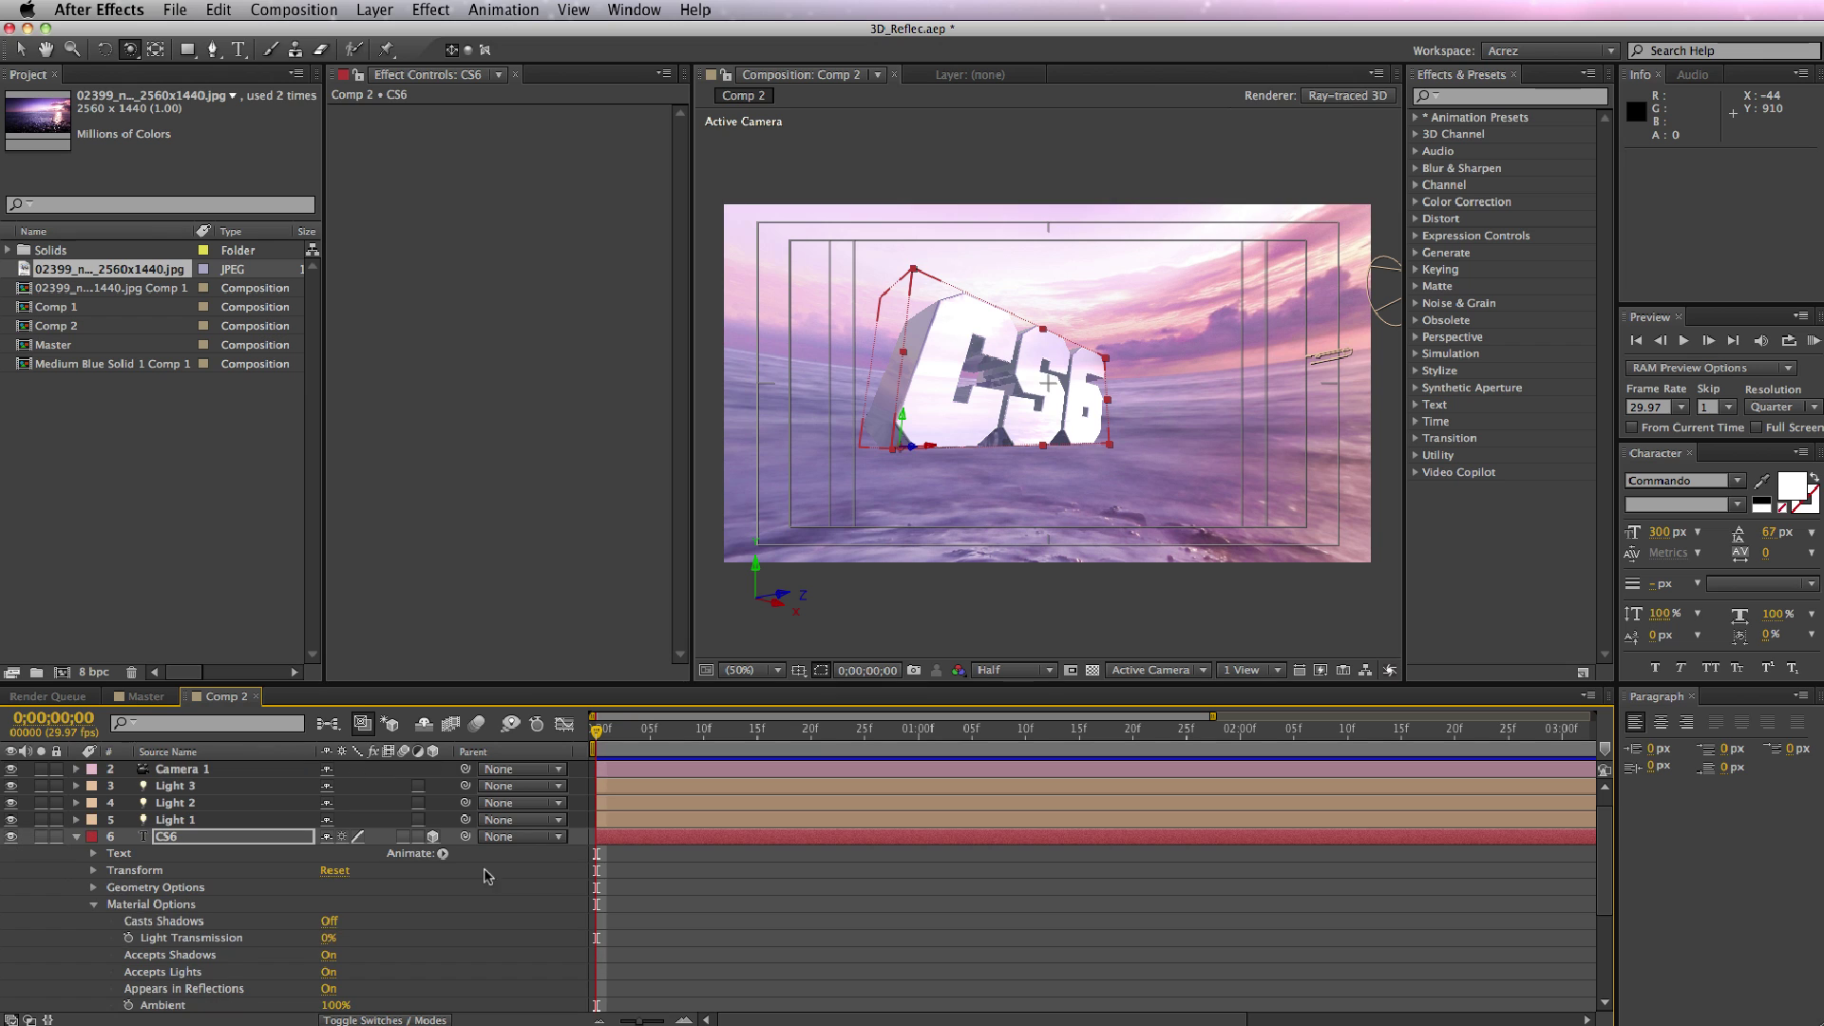
{"action": "scroll", "coordinate": [488, 969], "scroll_direction": "down", "scroll_amount": 3}
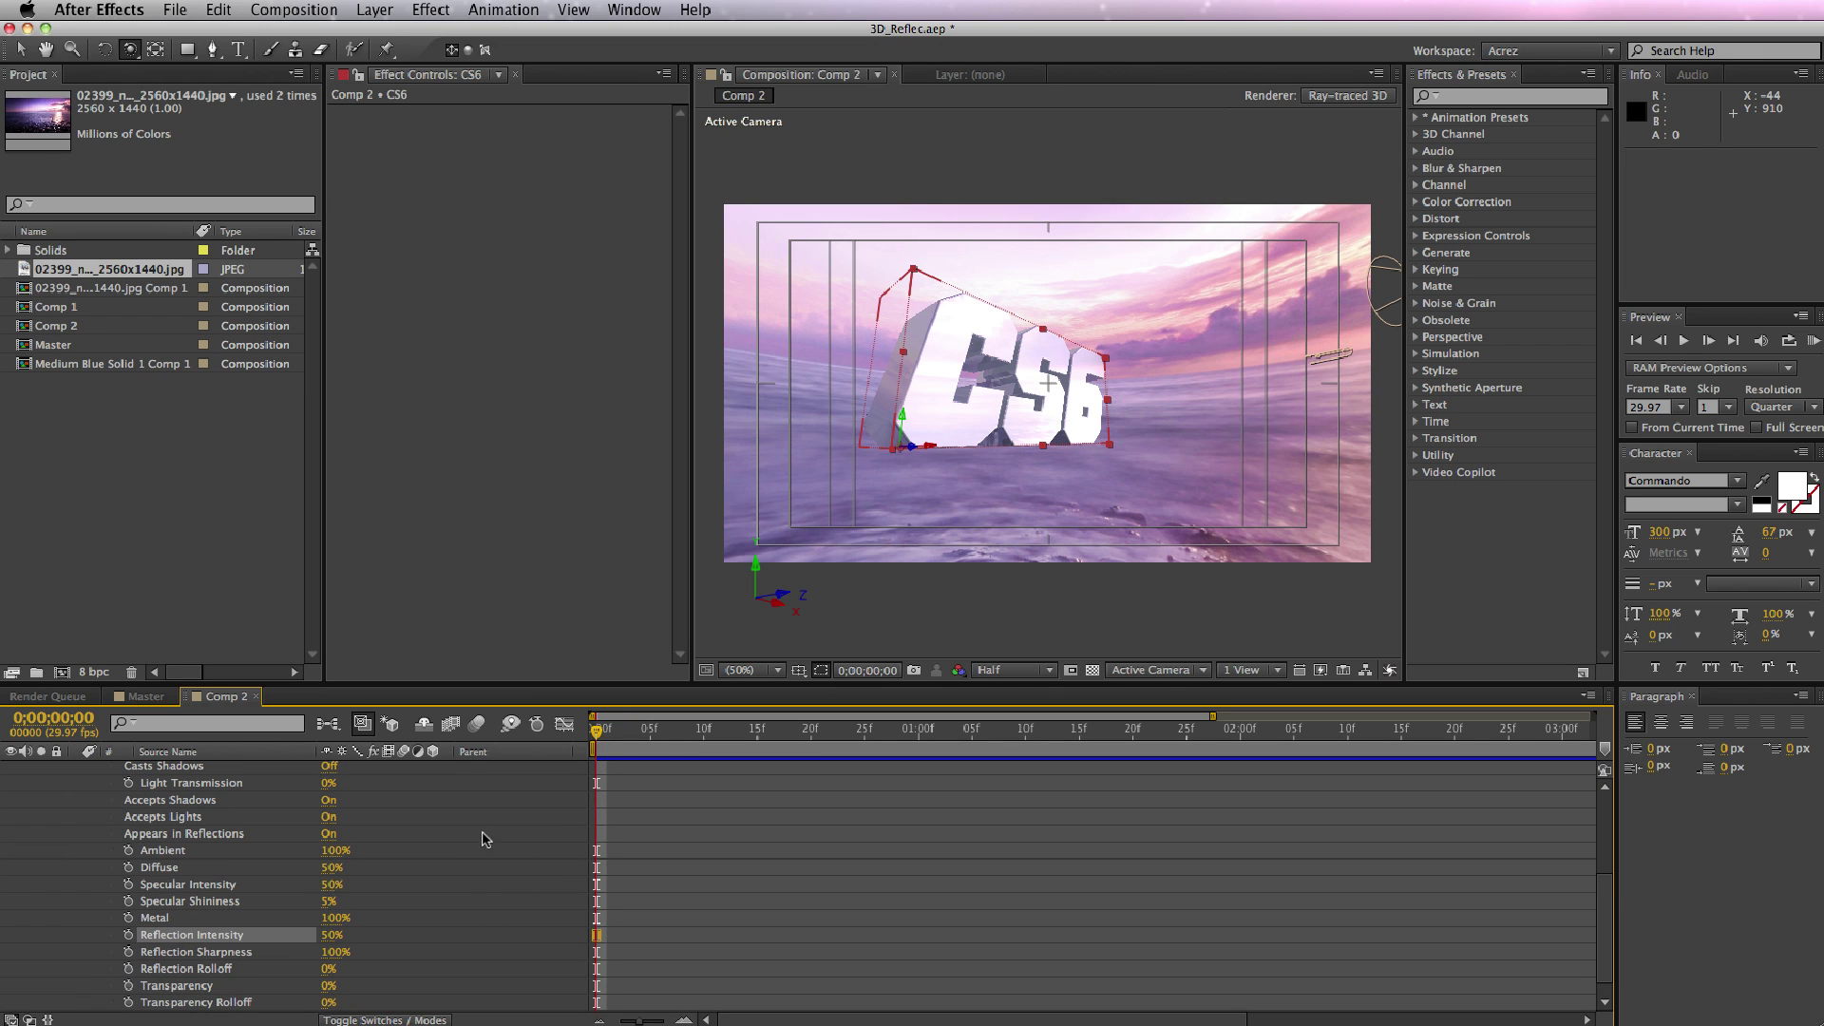
Orbit the camera around the reflective CS6 text to its side and back to about 281, 428, -308.
{"action": "left_click", "coordinate": [1040, 397]}
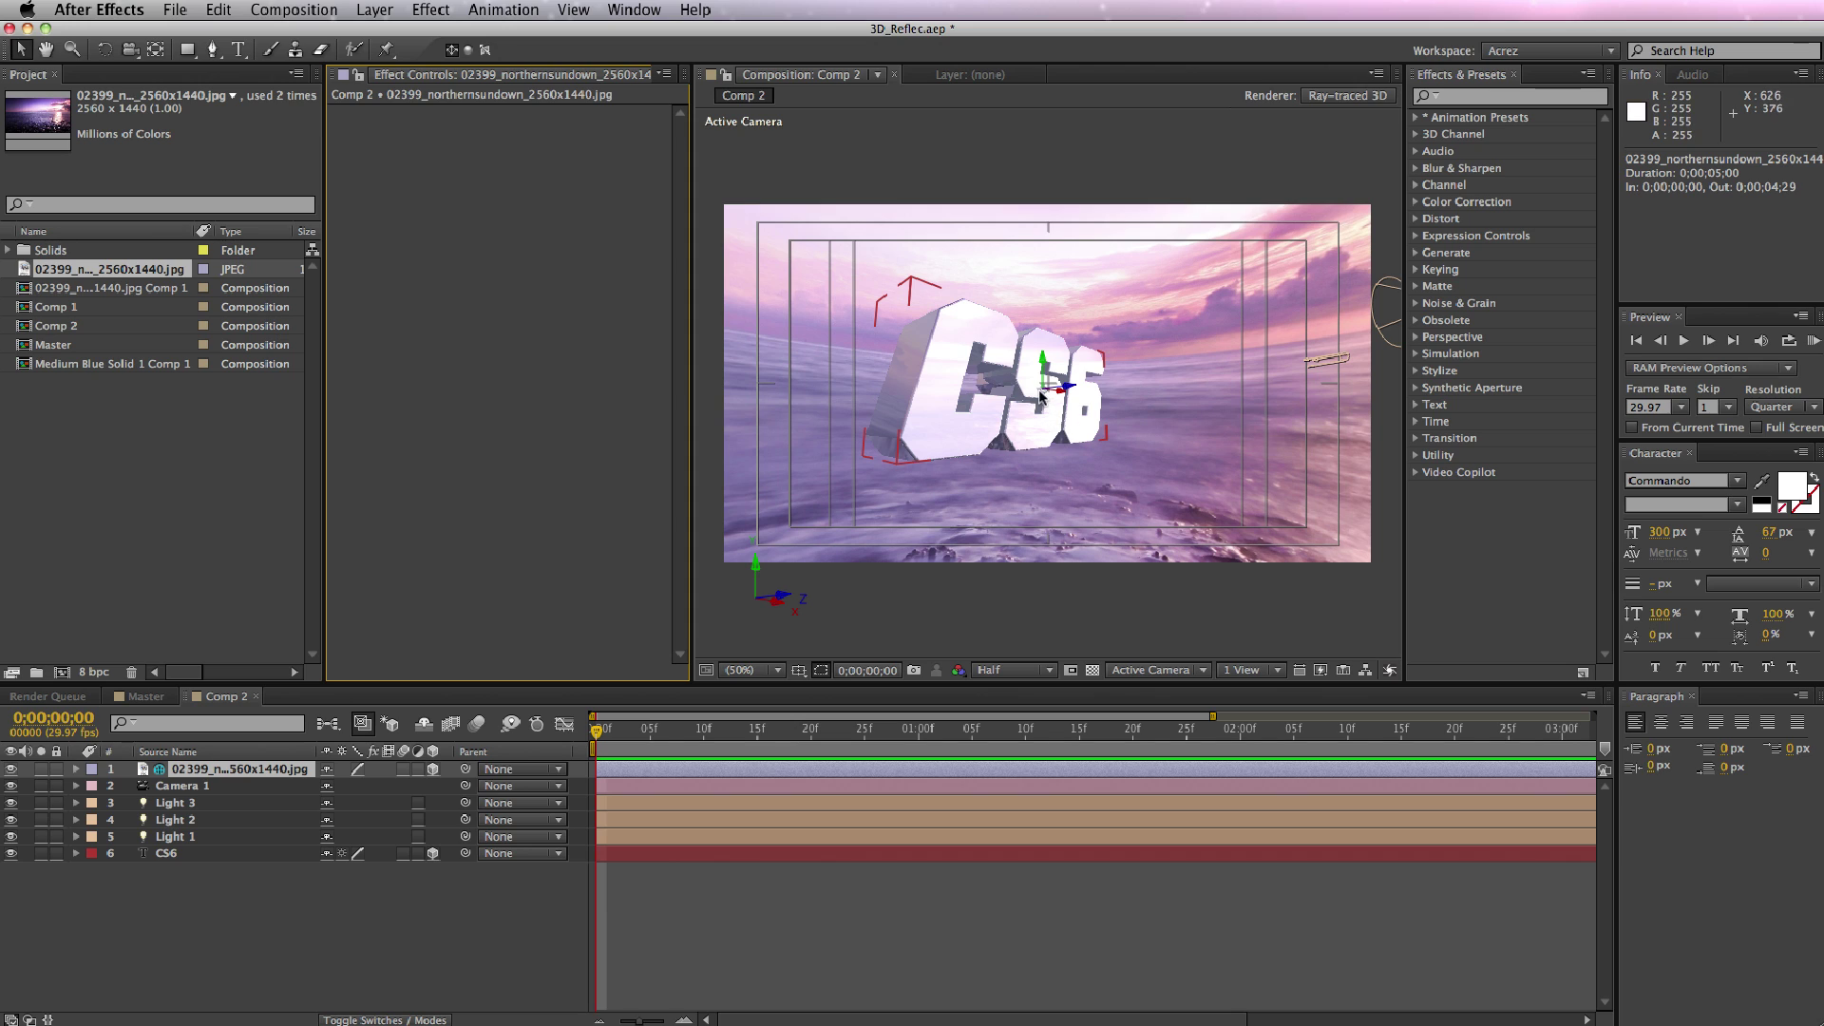
{"action": "key", "text": "c"}
{"action": "left_click_drag", "start_coordinate": [1038, 423], "coordinate": [1033, 420]}
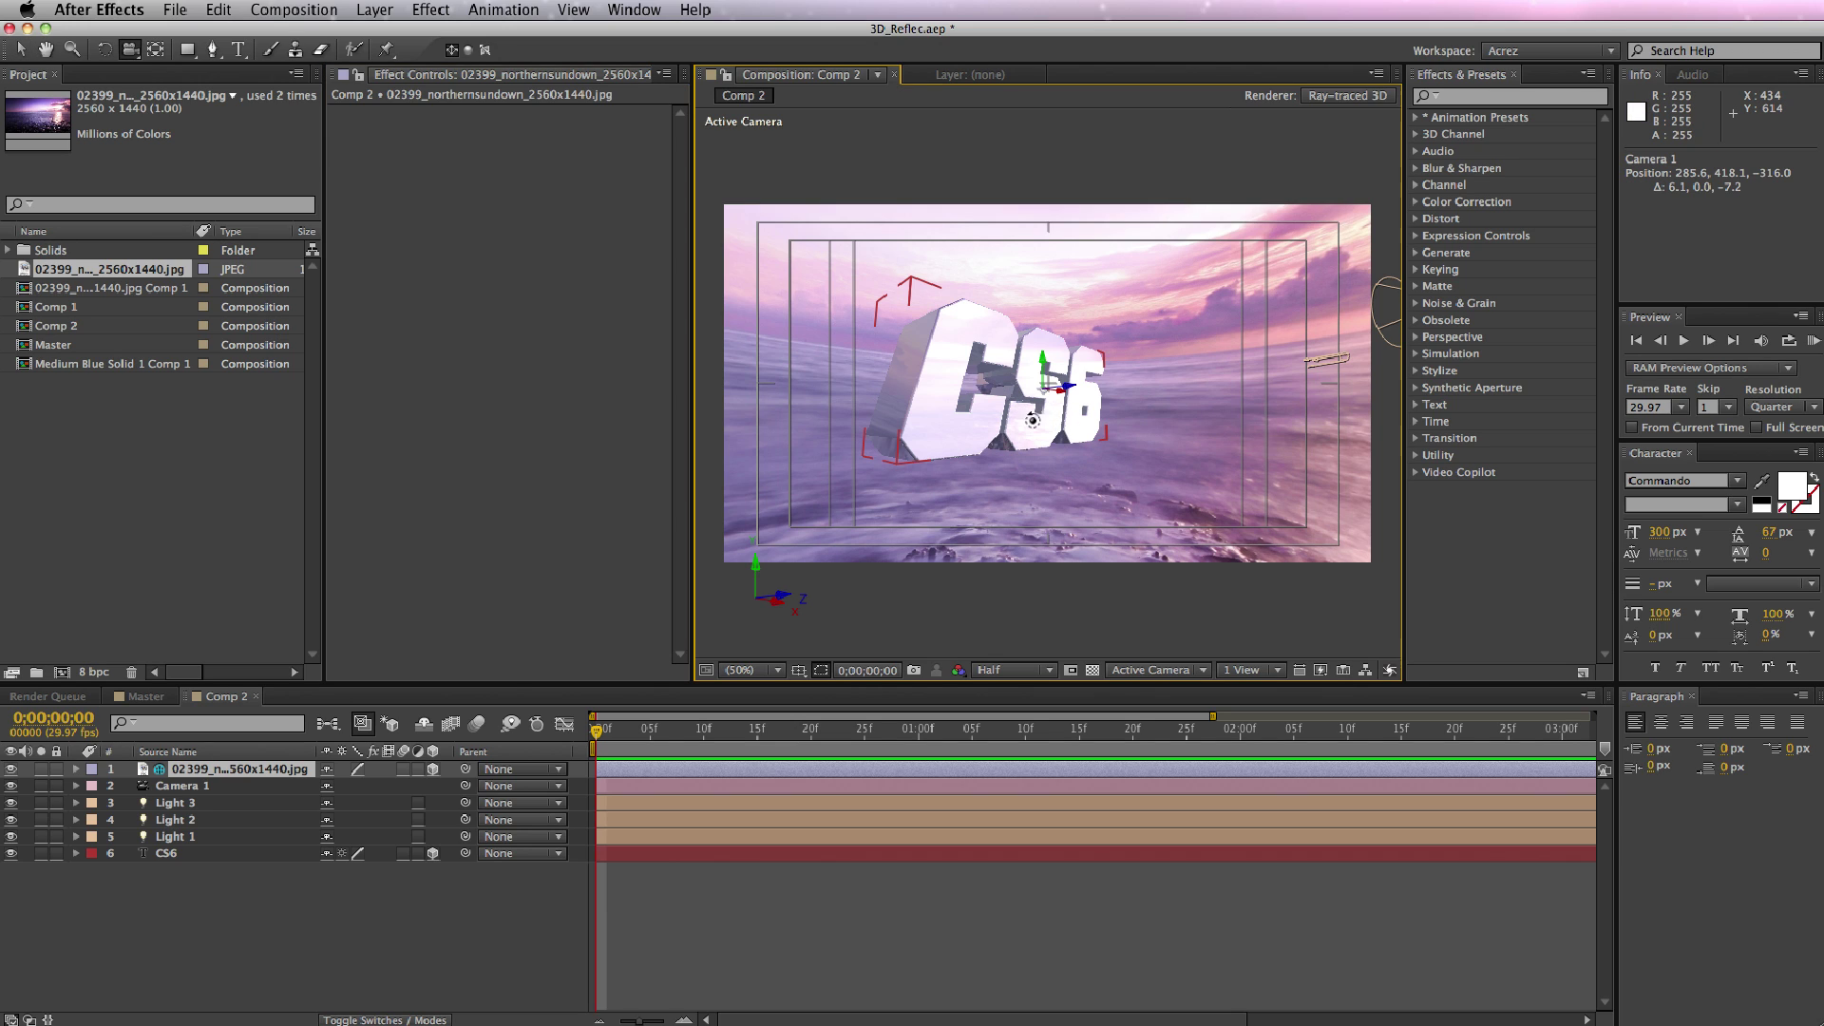
{"action": "left_click", "coordinate": [1087, 409]}
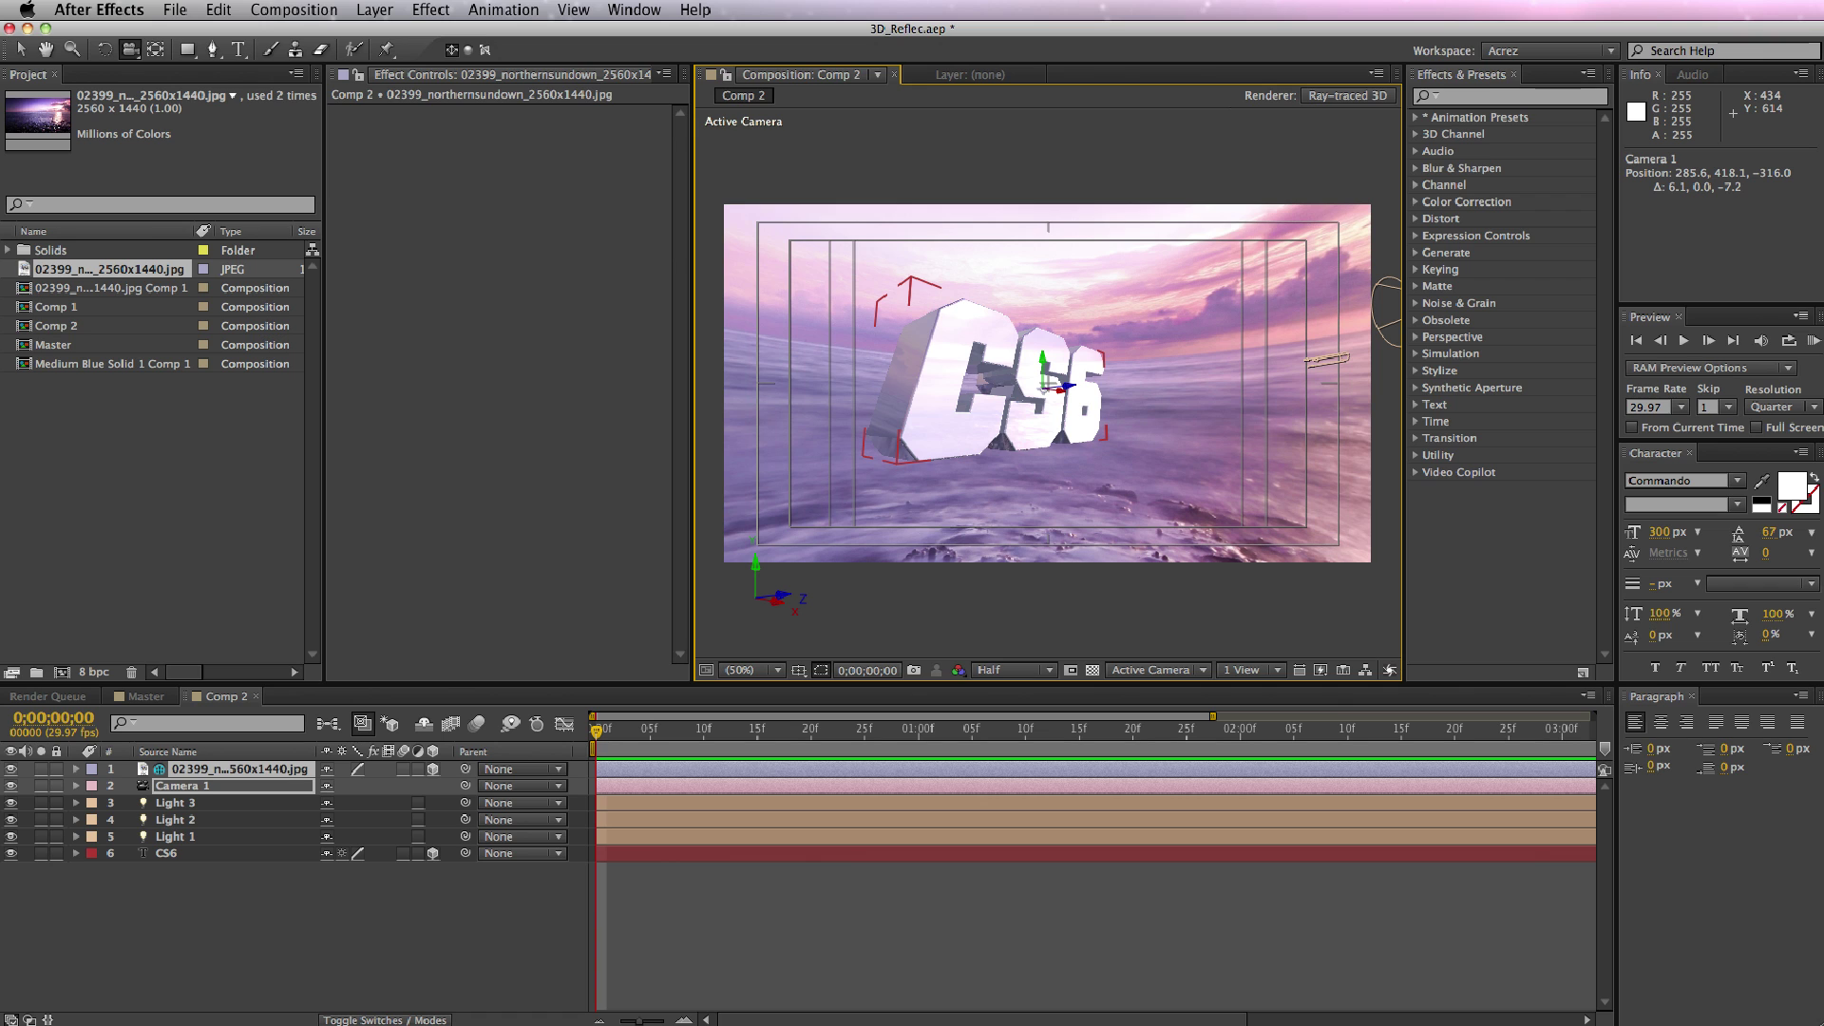
{"action": "left_click", "coordinate": [169, 853]}
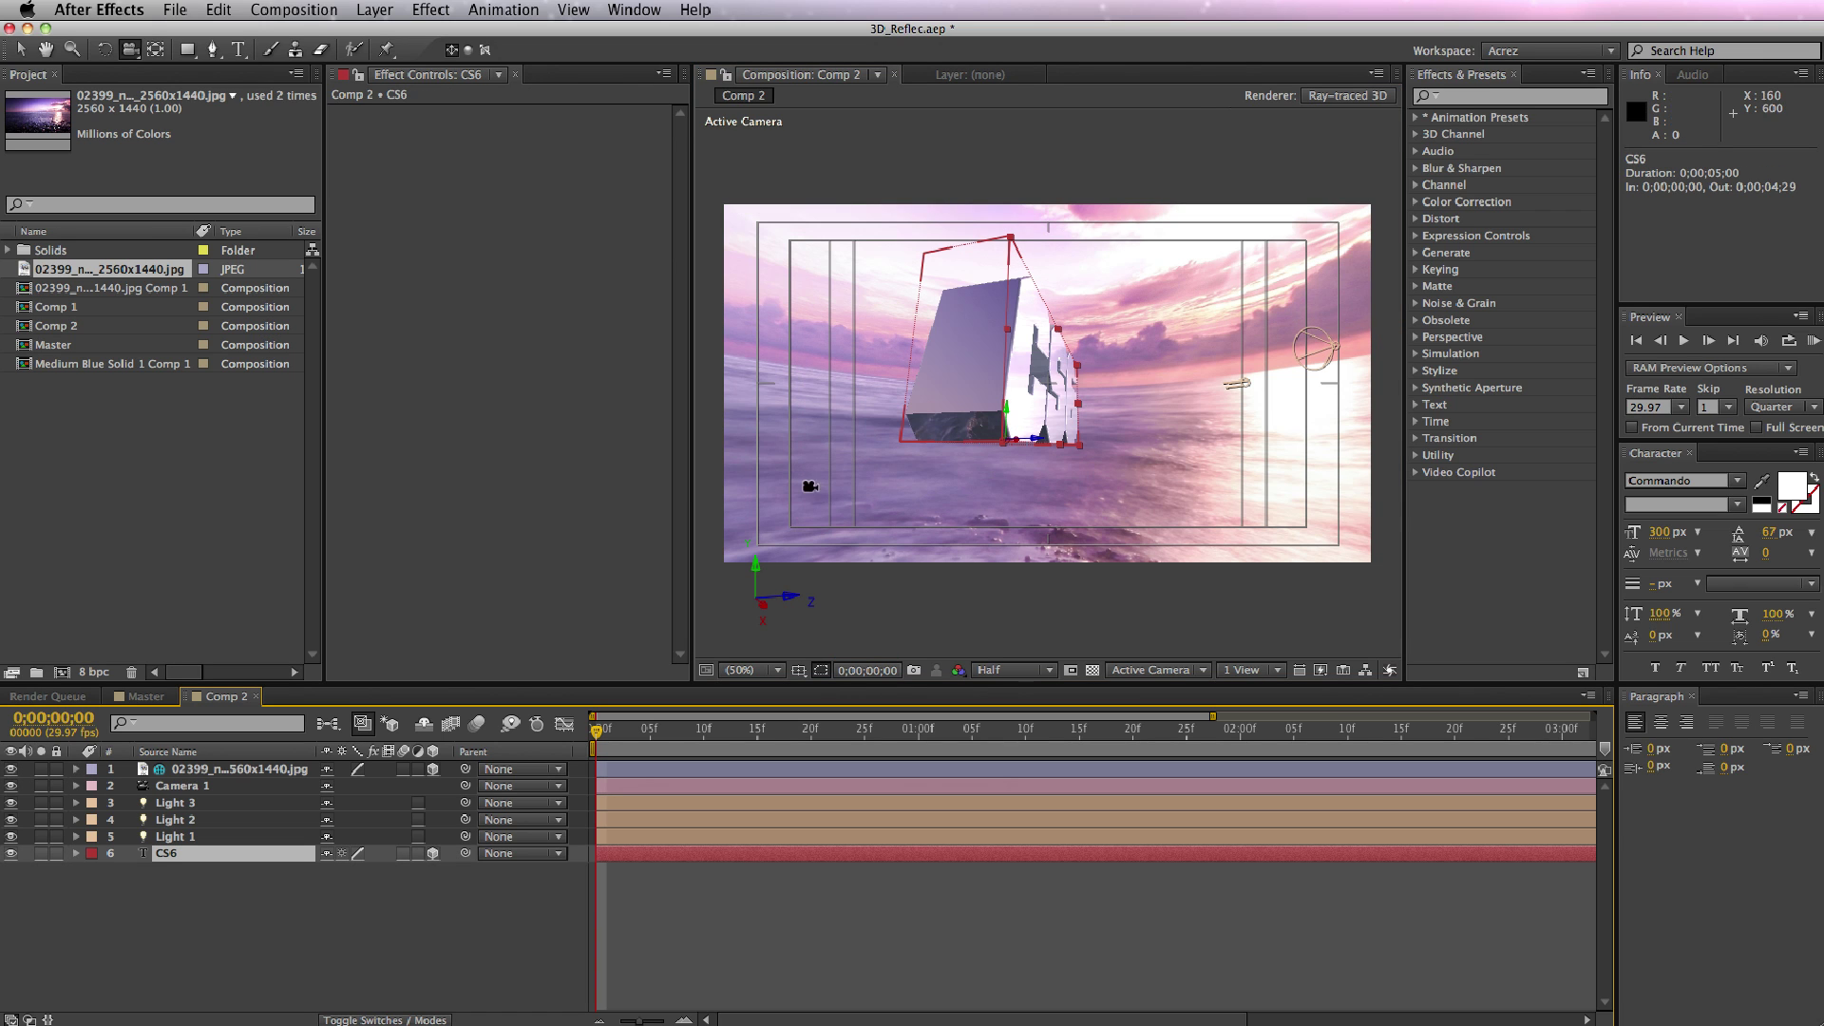
{"action": "left_click_drag", "start_coordinate": [1006, 382], "coordinate": [1083, 427]}
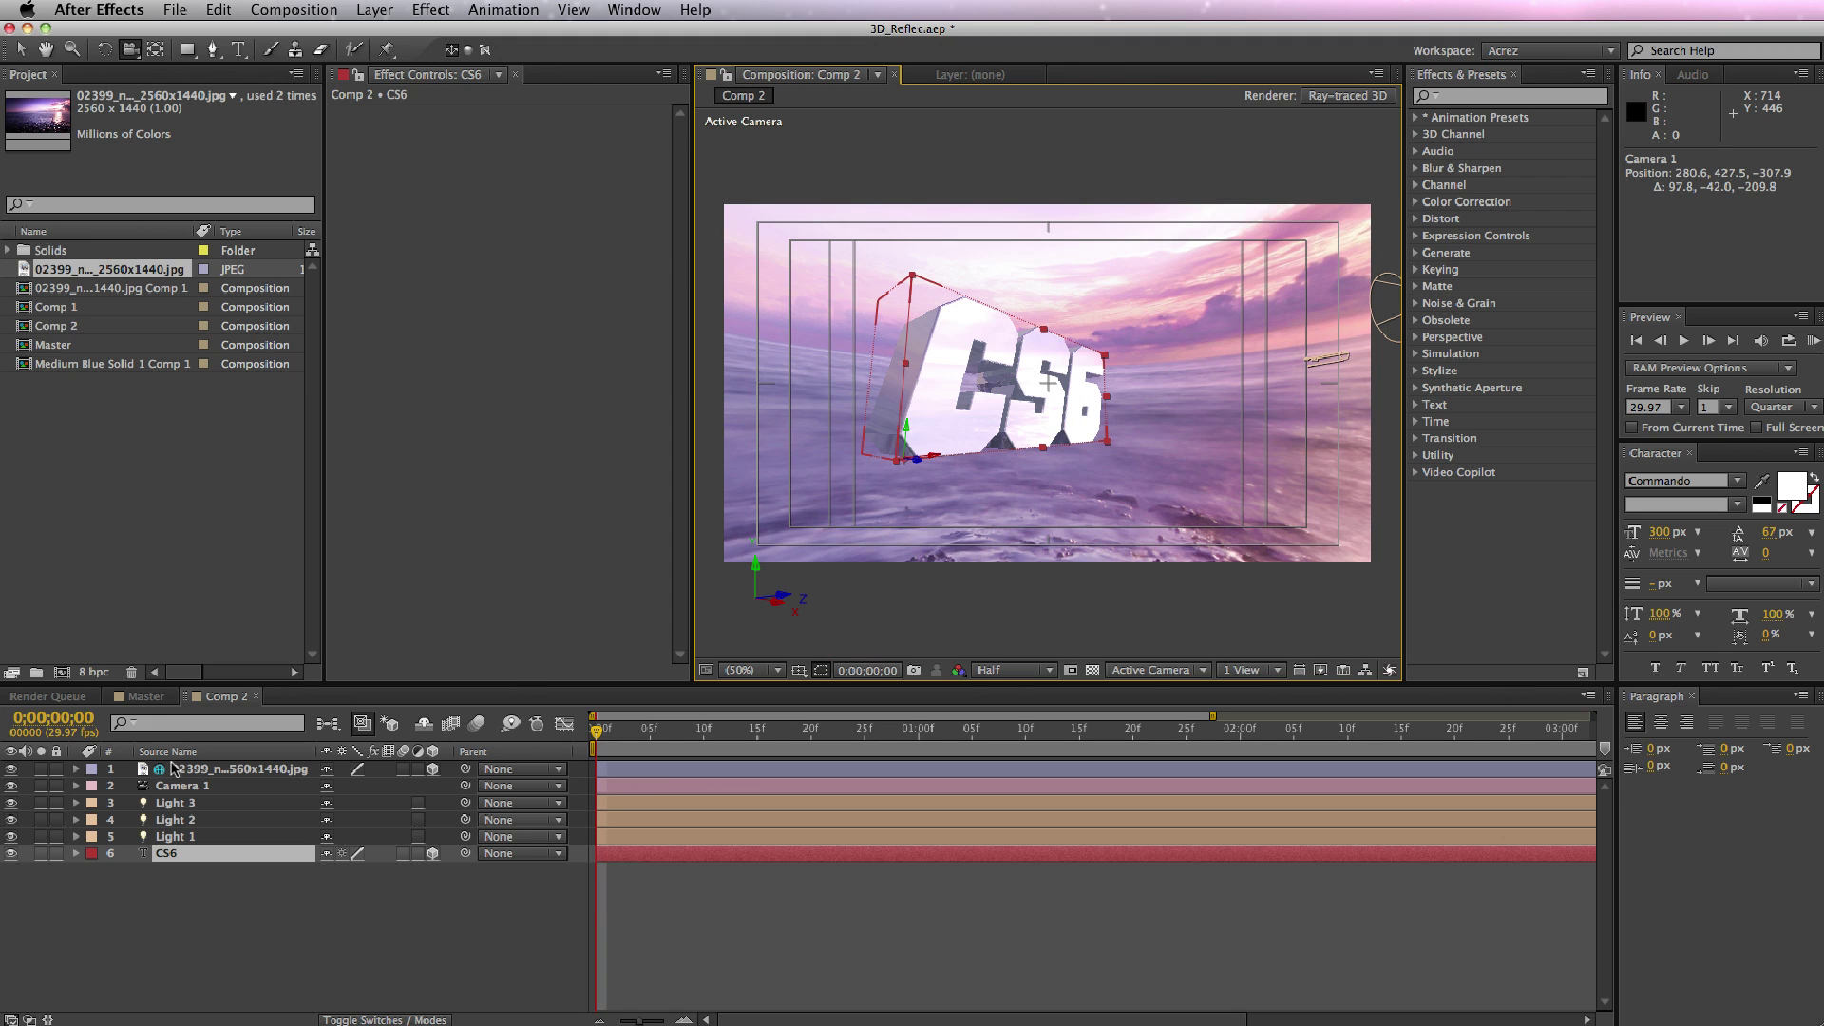
Apply the Camera Lens Blur effect to the sunset environment layer, keeping its blur radius at 5.0.
{"action": "left_click", "coordinate": [242, 771]}
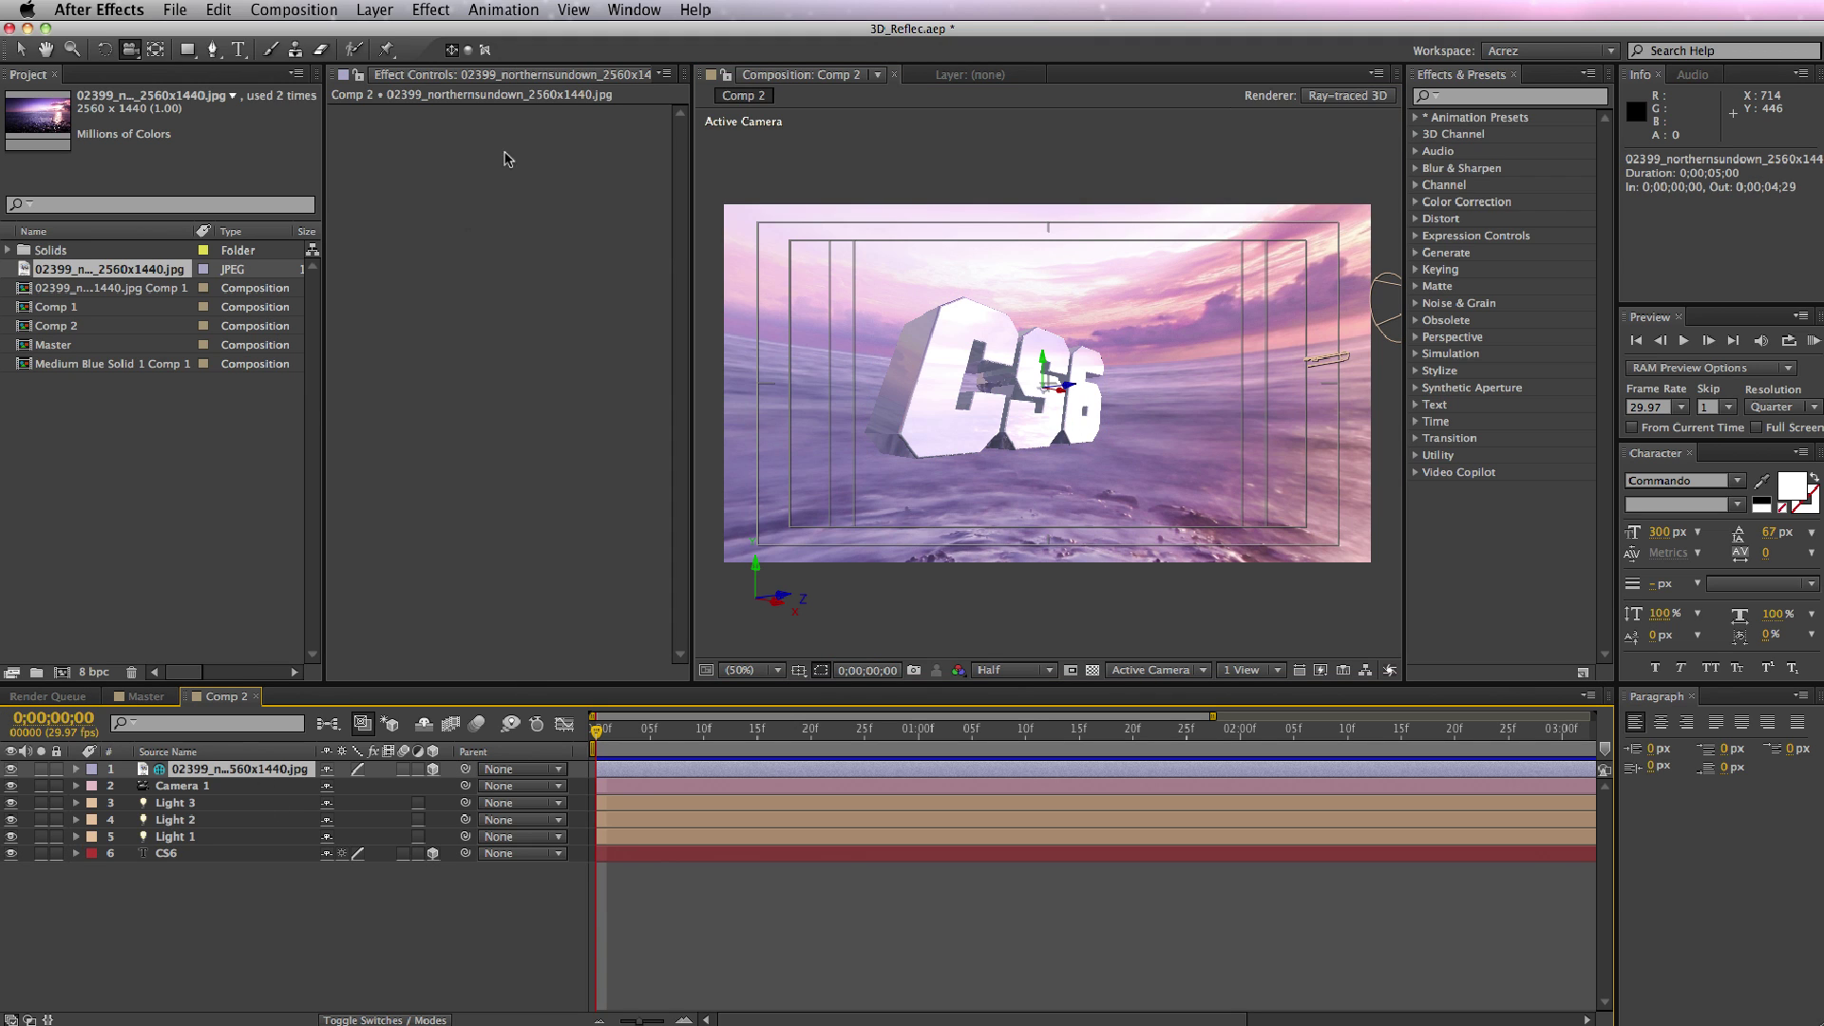
{"action": "left_click", "coordinate": [432, 10]}
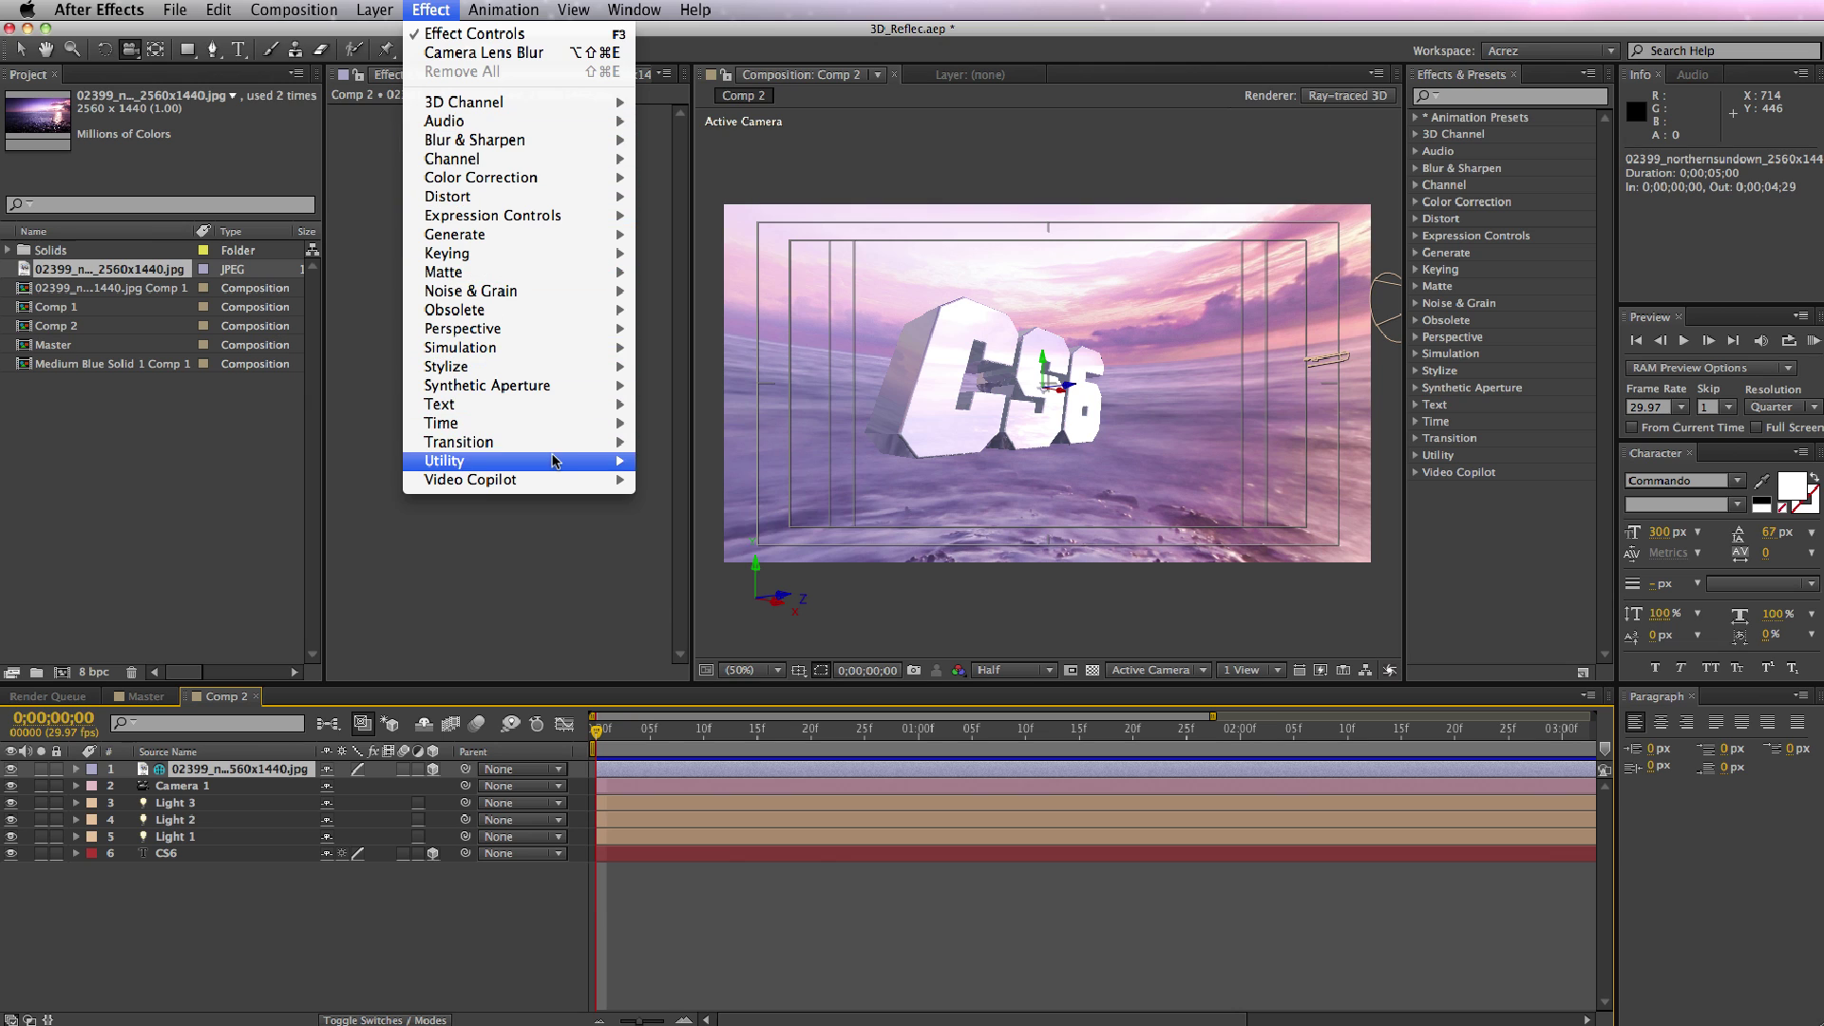
{"action": "mouse_move", "coordinate": [616, 143]}
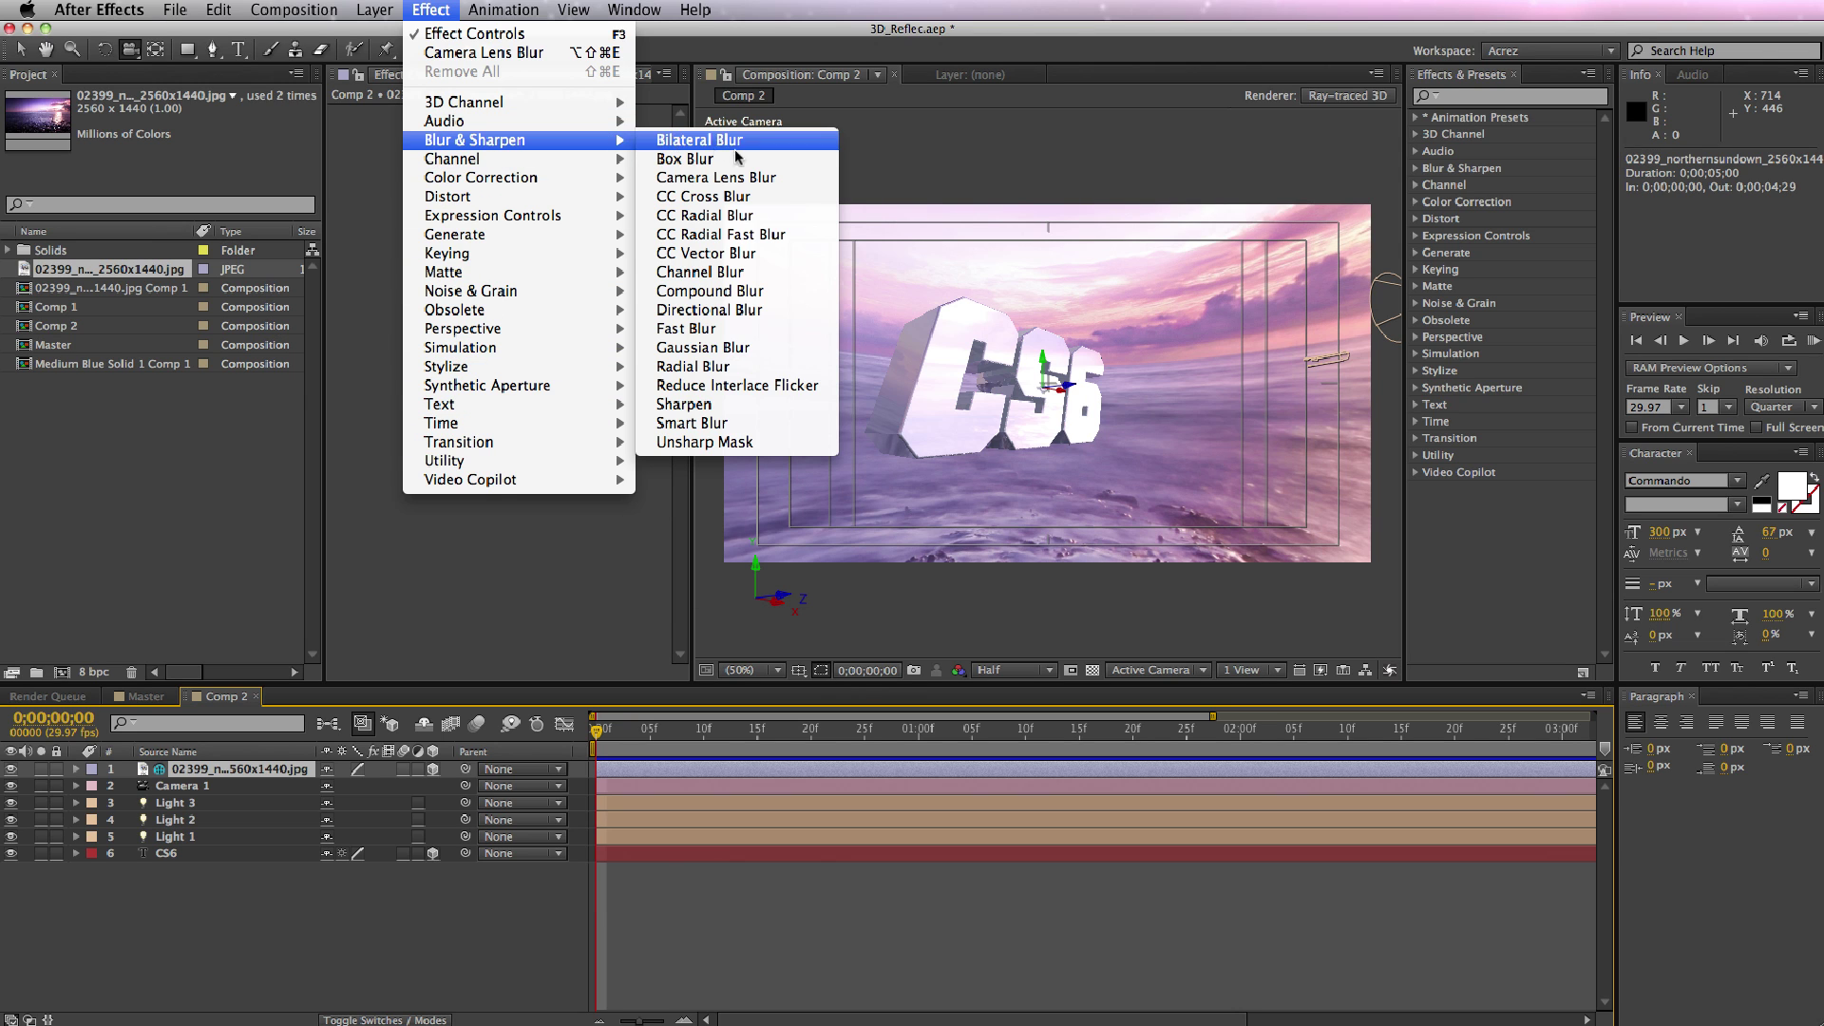
{"action": "left_click", "coordinate": [761, 183]}
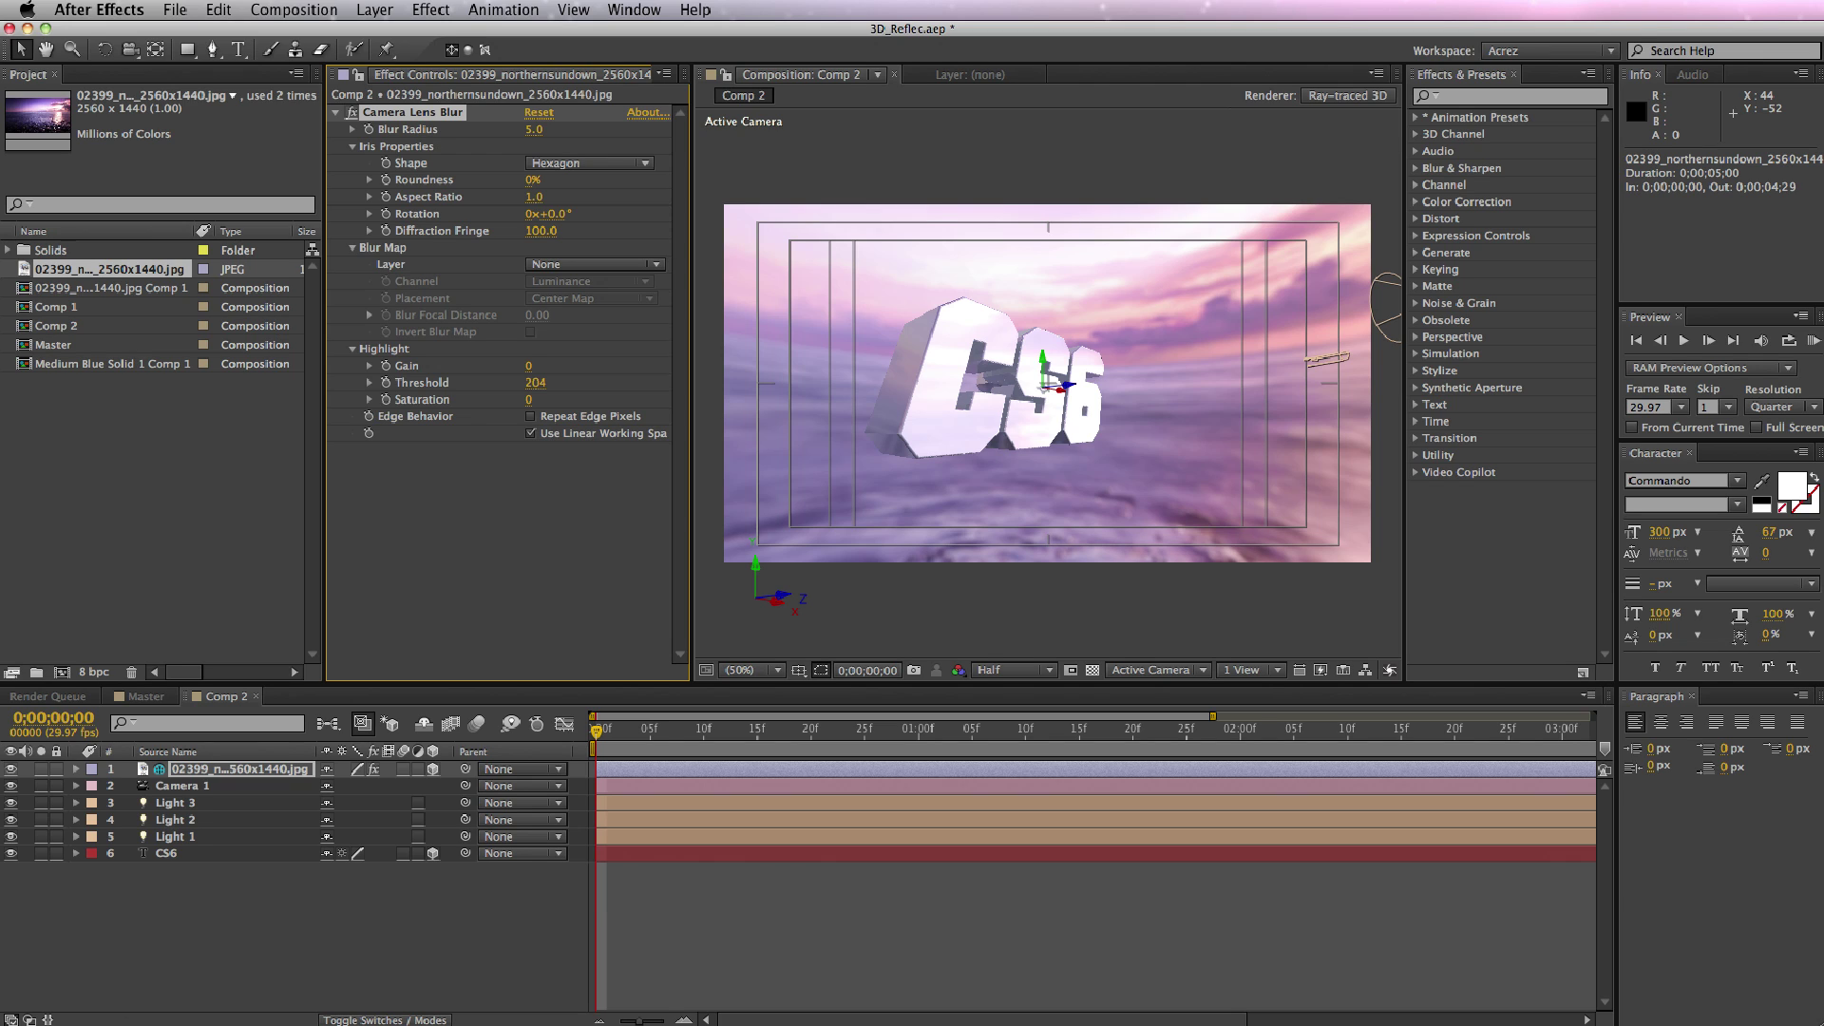
Add a new adjustment layer as the uppermost layer of Comp 2, with no layer selected beforehand.
{"action": "left_click", "coordinate": [235, 946]}
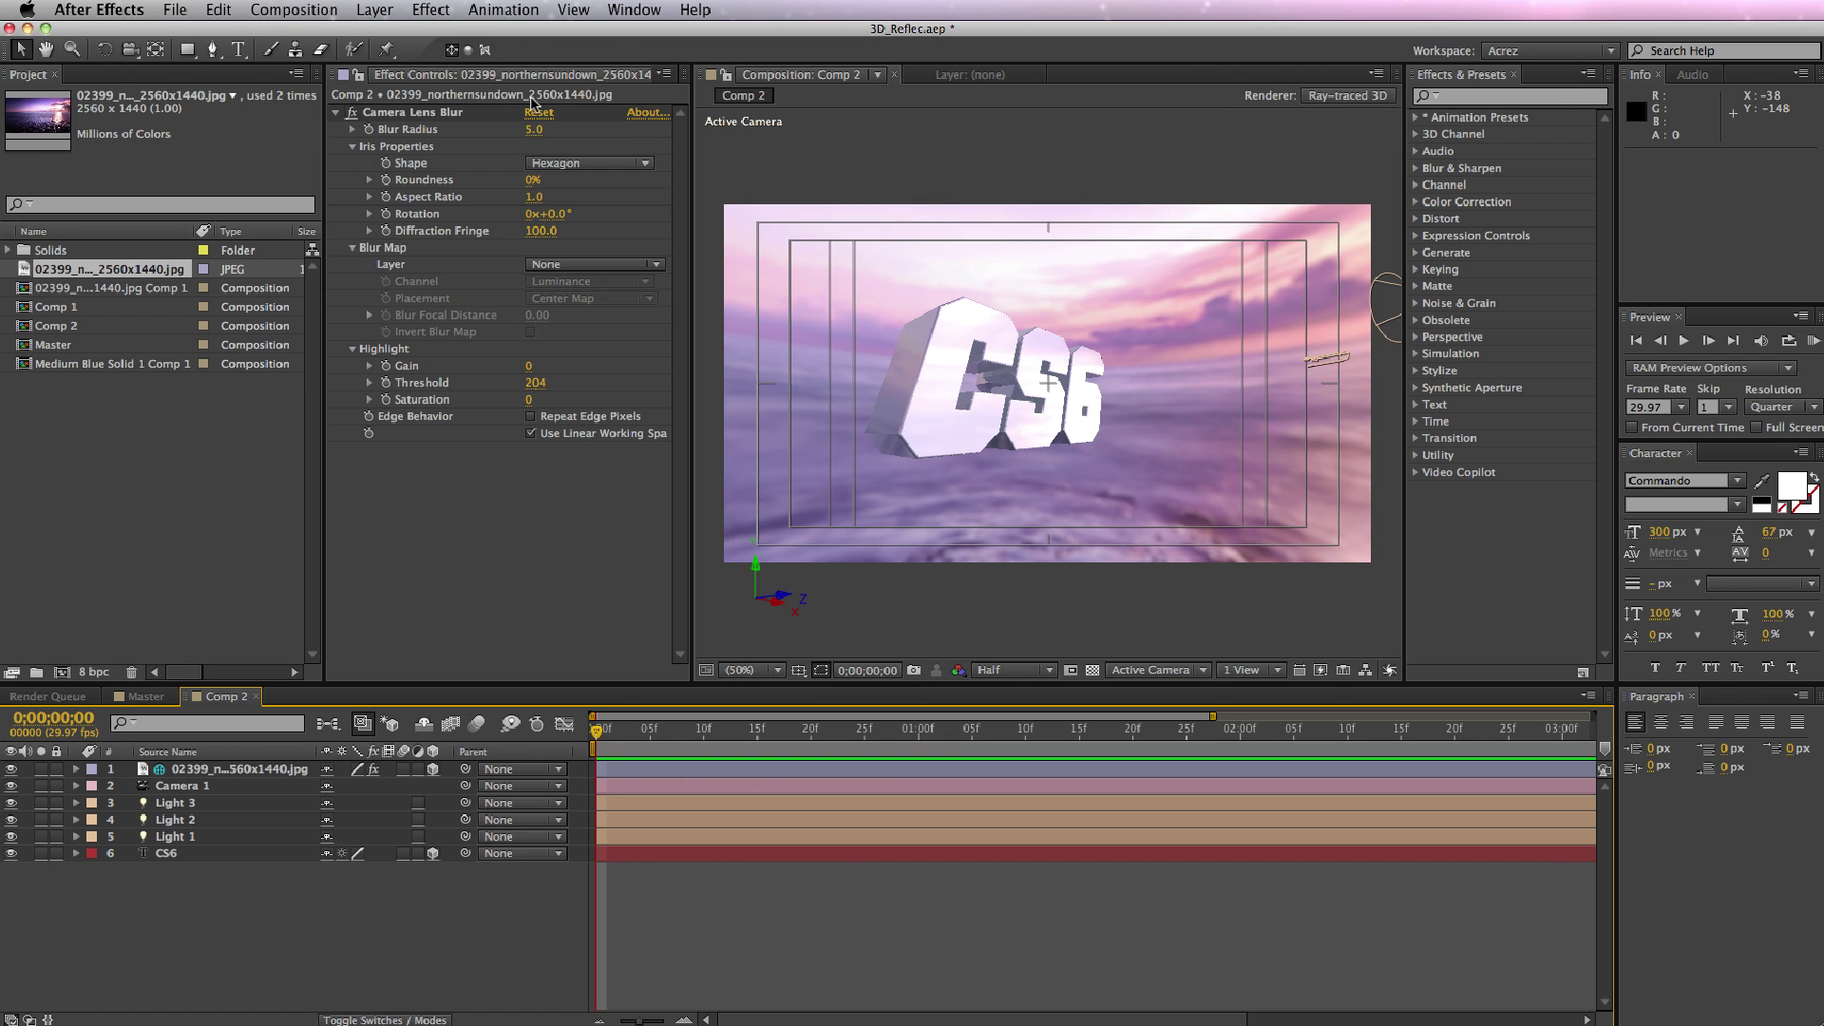
{"action": "left_click", "coordinate": [375, 9]}
{"action": "mouse_move", "coordinate": [397, 38]}
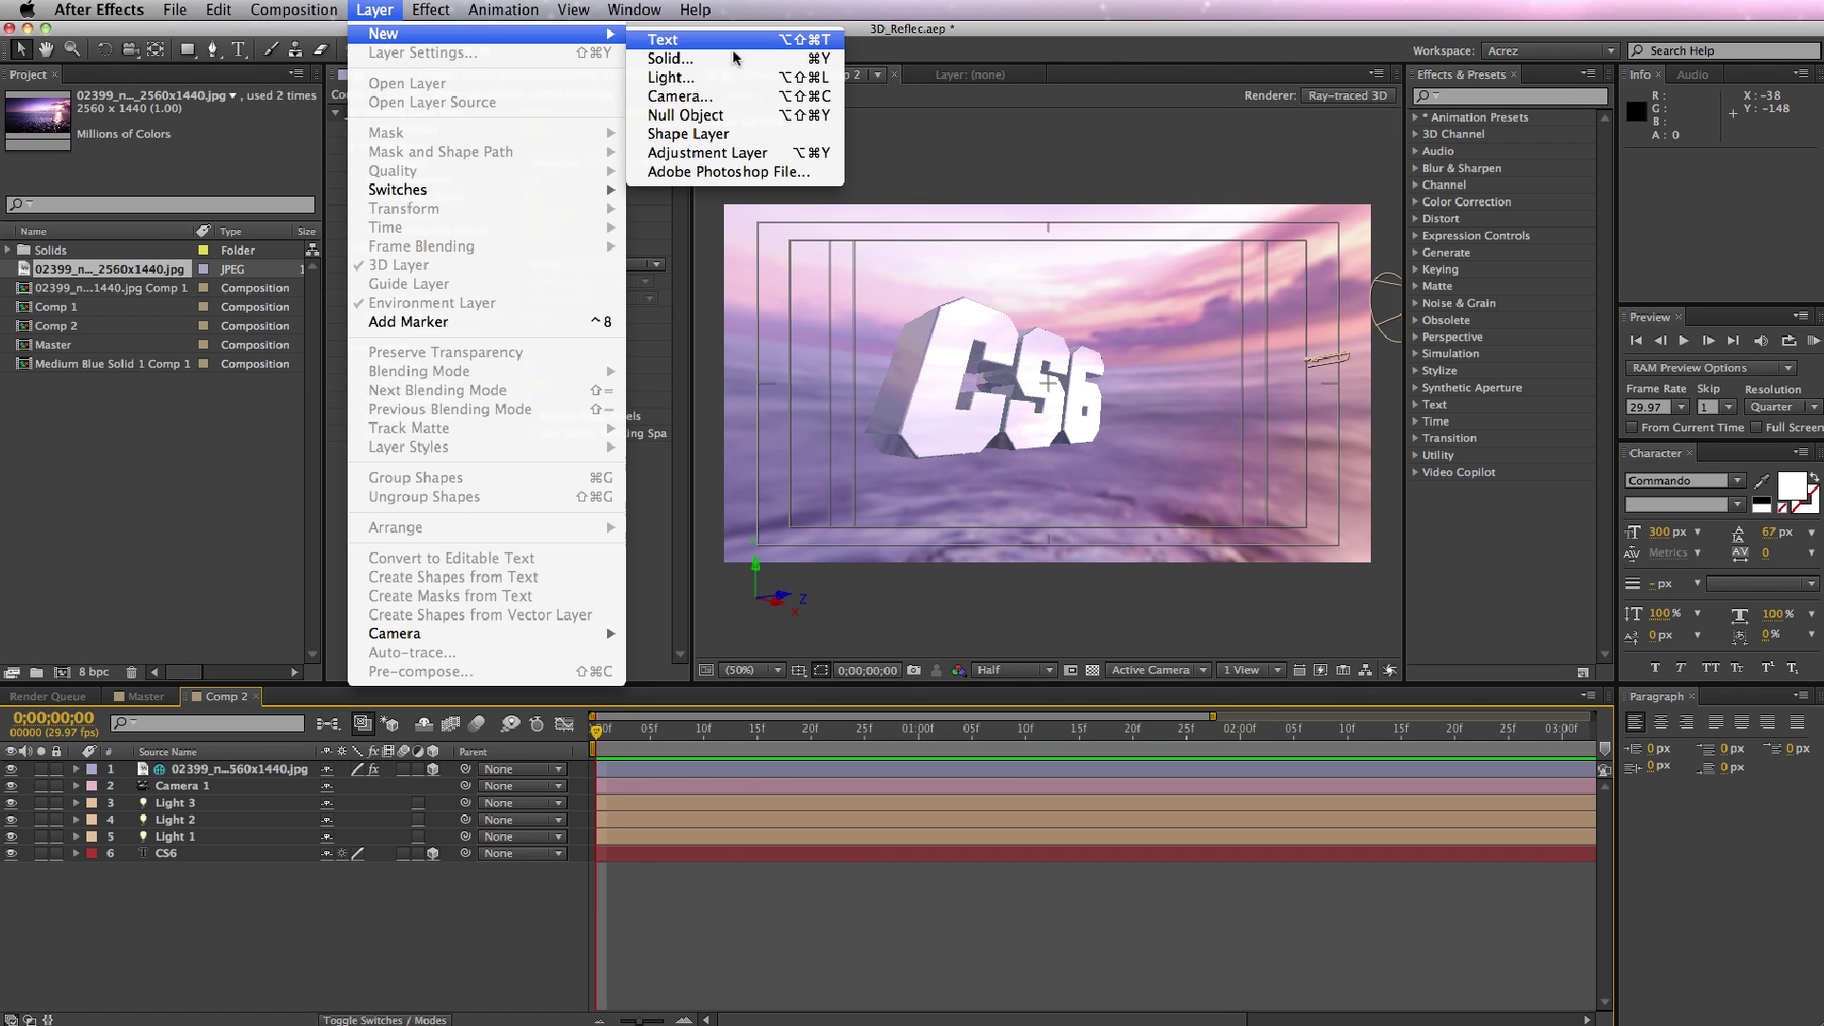
{"action": "left_click", "coordinate": [754, 158]}
Apply the Optical Flares effect to the adjustment layer and set its render mode to Over Original.
{"action": "left_click", "coordinate": [376, 9]}
{"action": "mouse_move", "coordinate": [430, 10]}
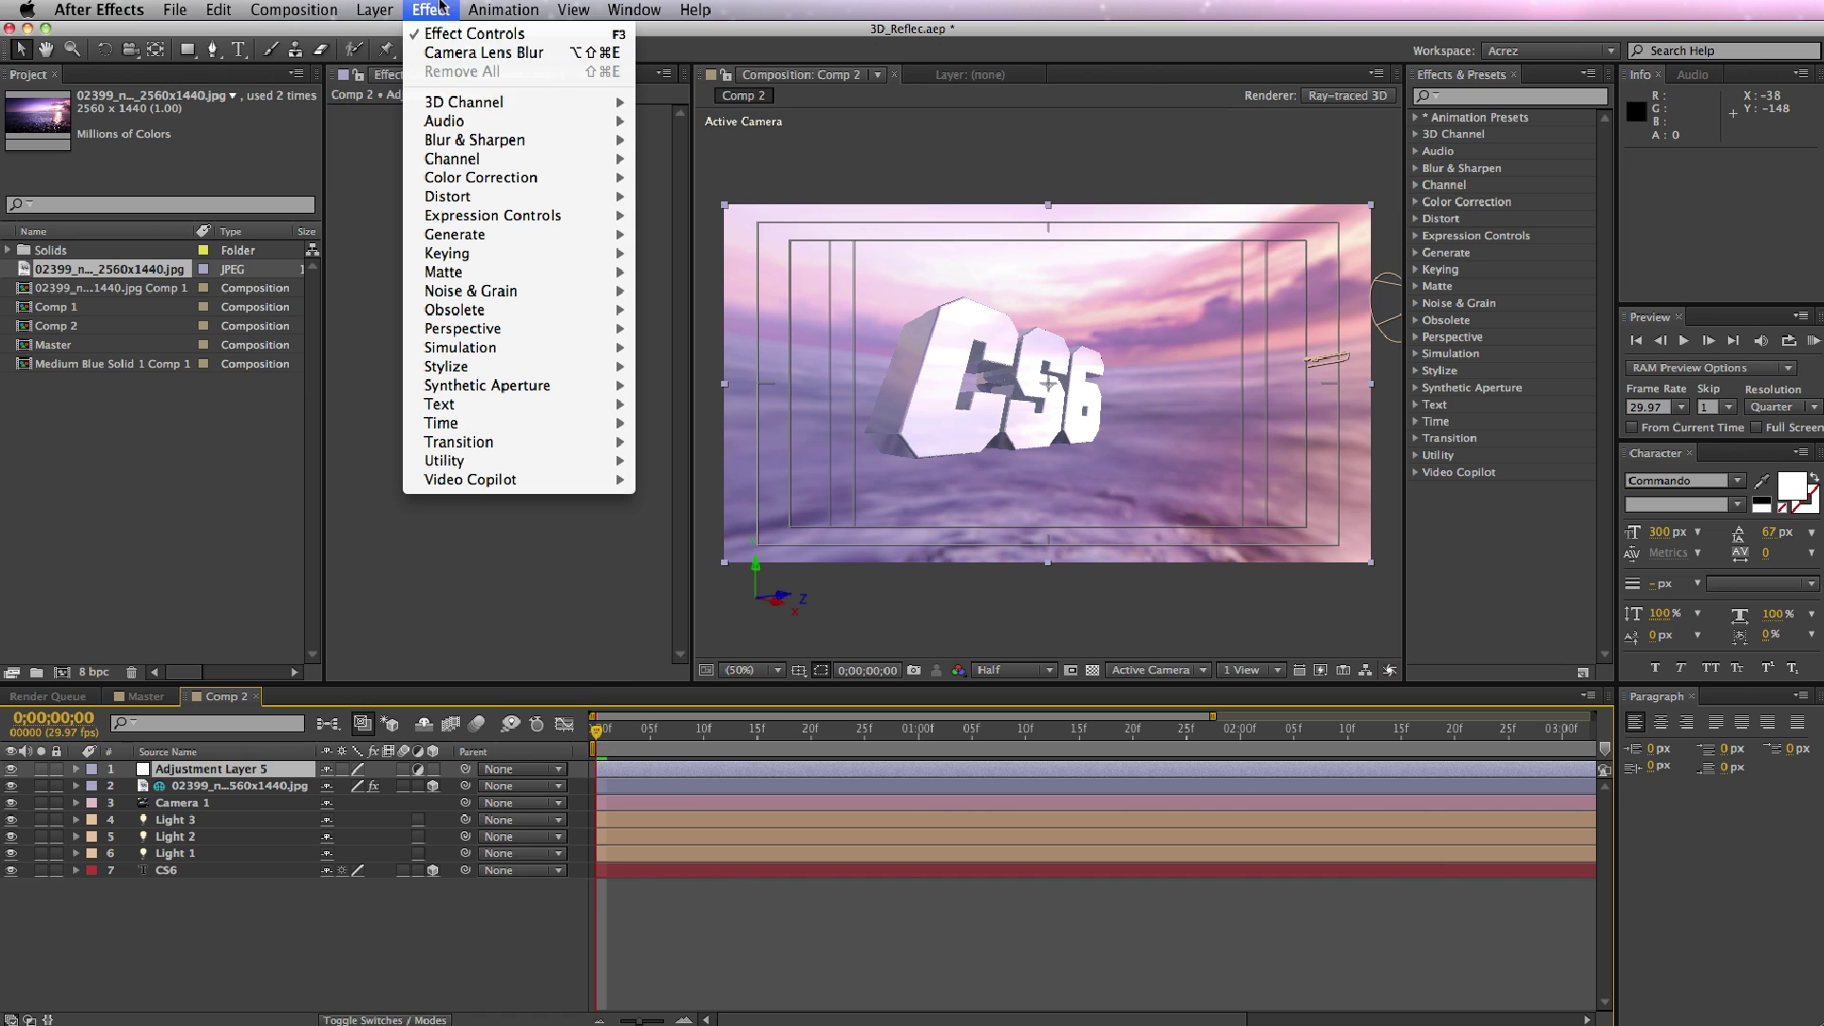
{"action": "mouse_move", "coordinate": [593, 481]}
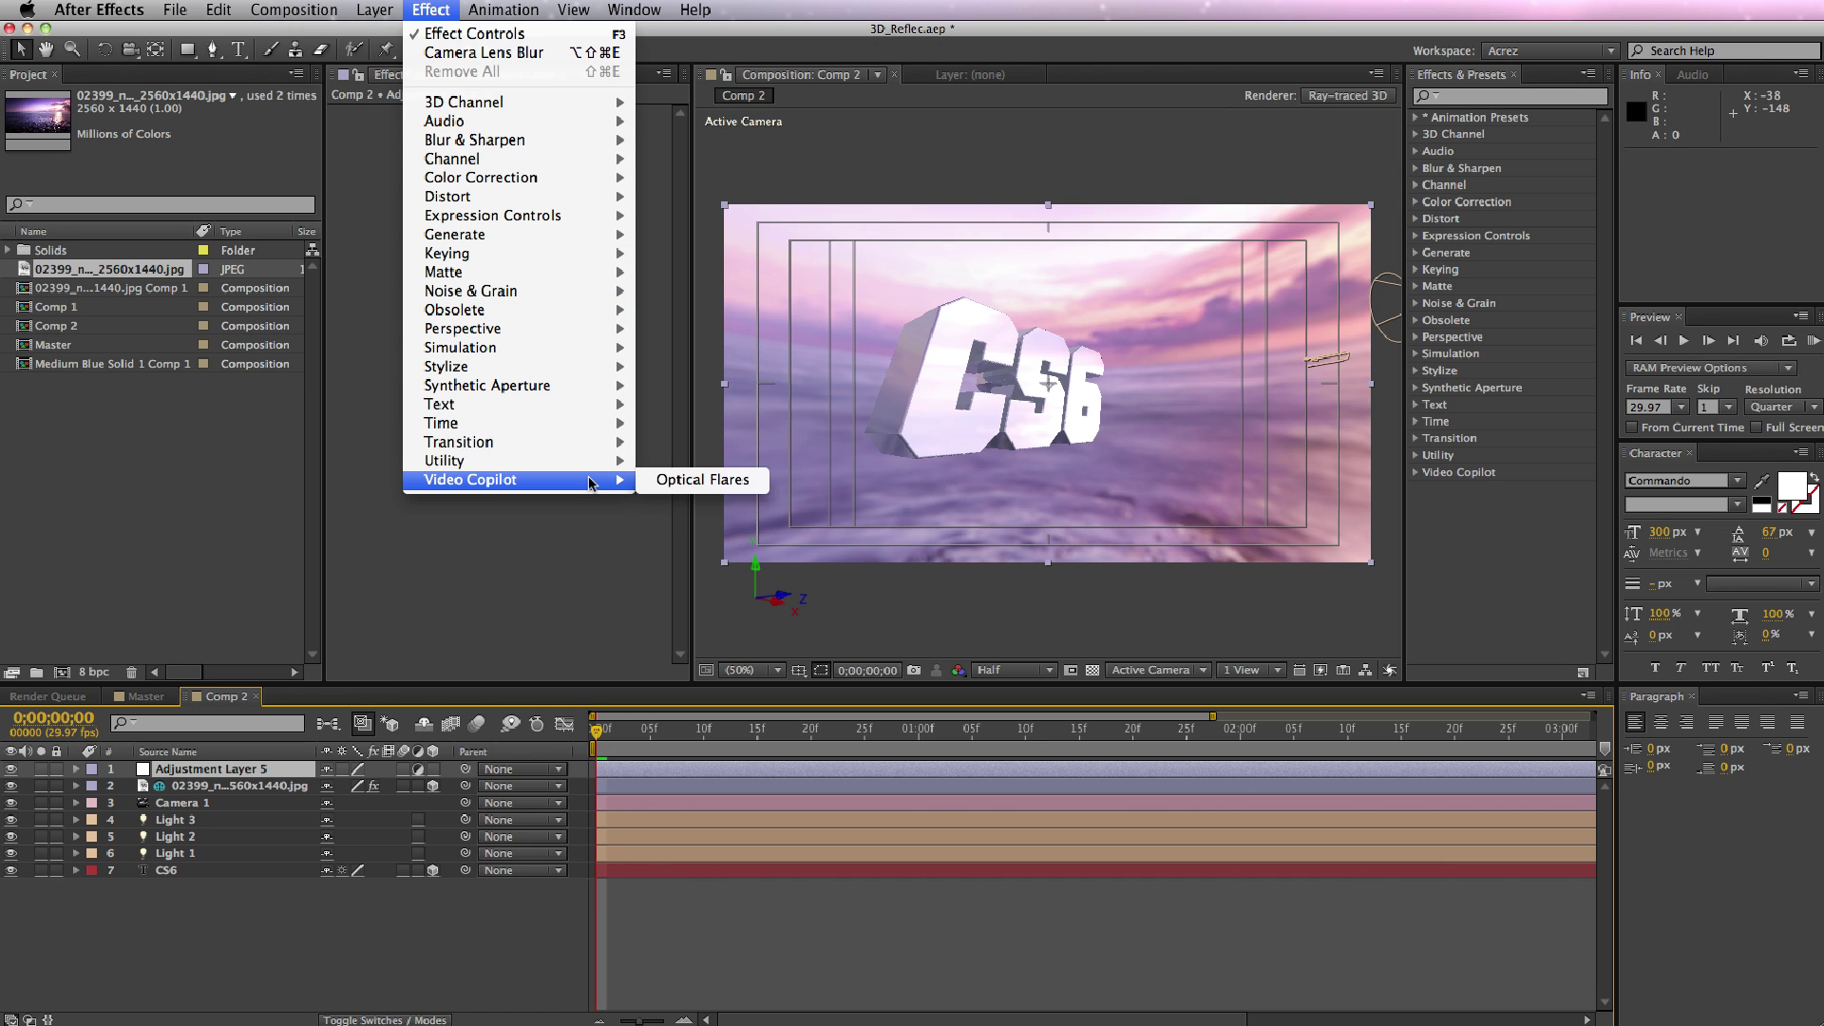
{"action": "left_click", "coordinate": [704, 481]}
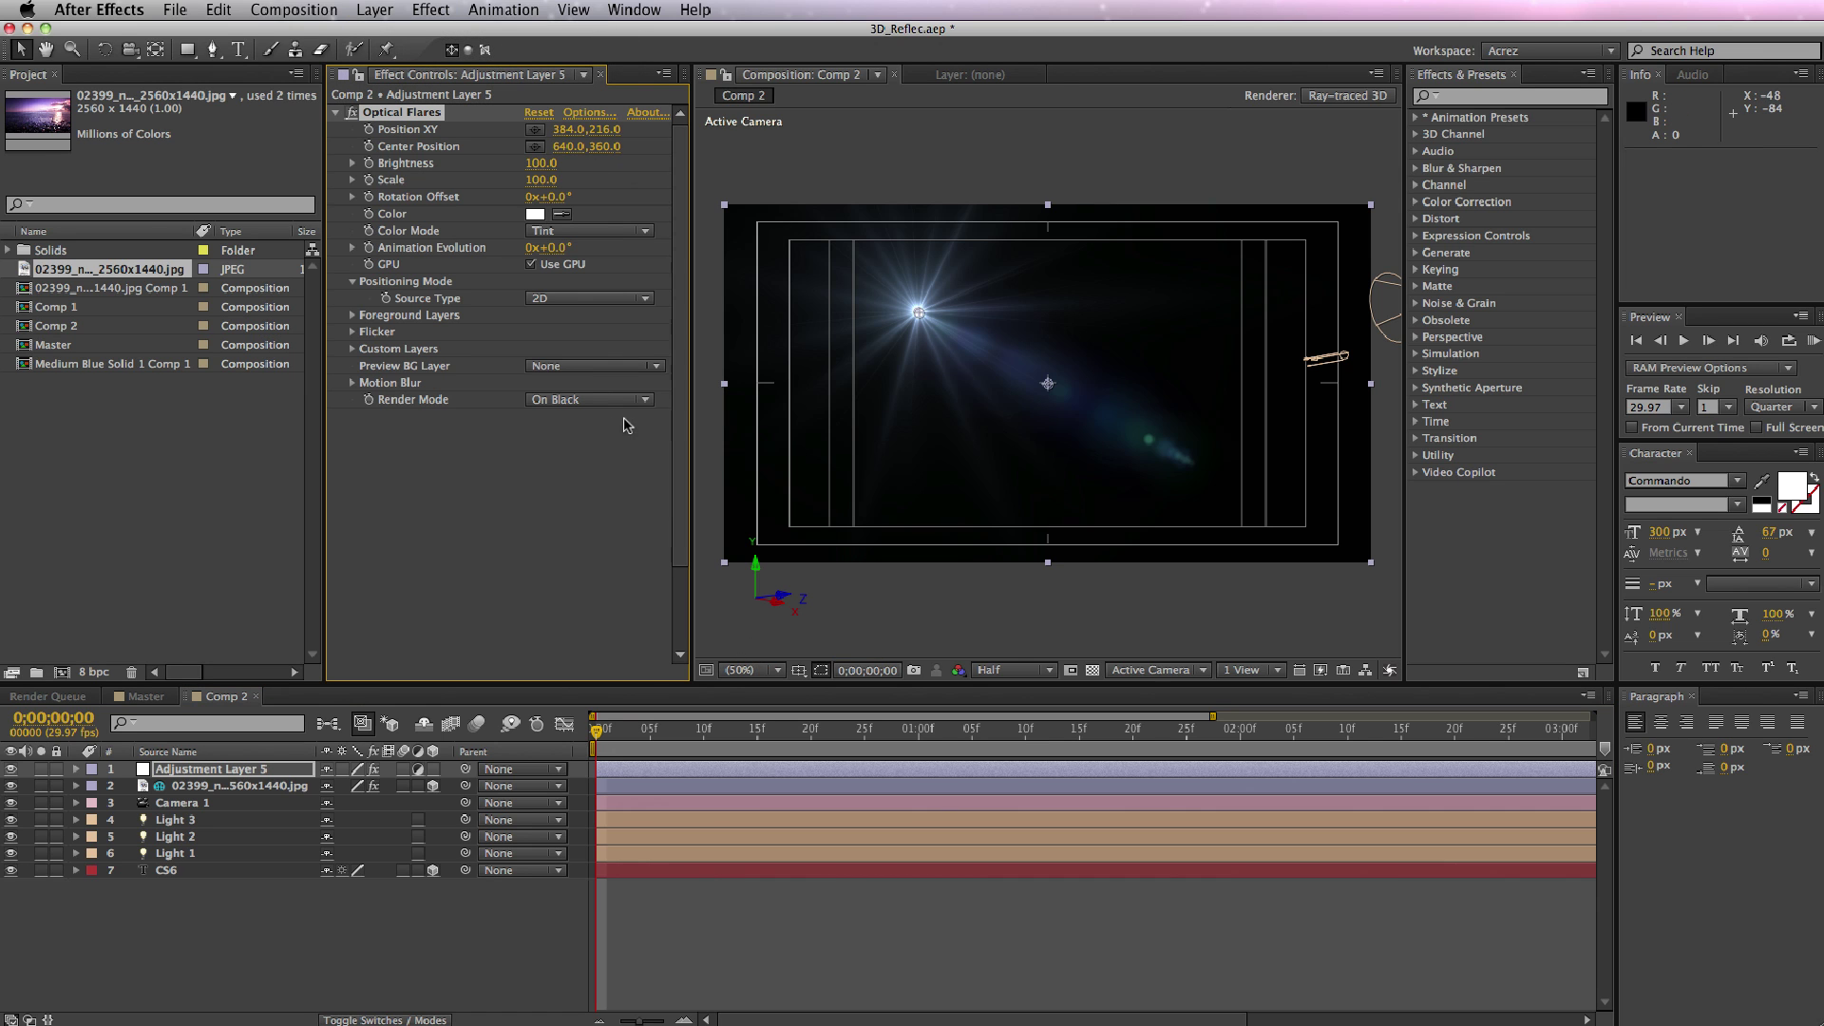
{"action": "left_click", "coordinate": [607, 403]}
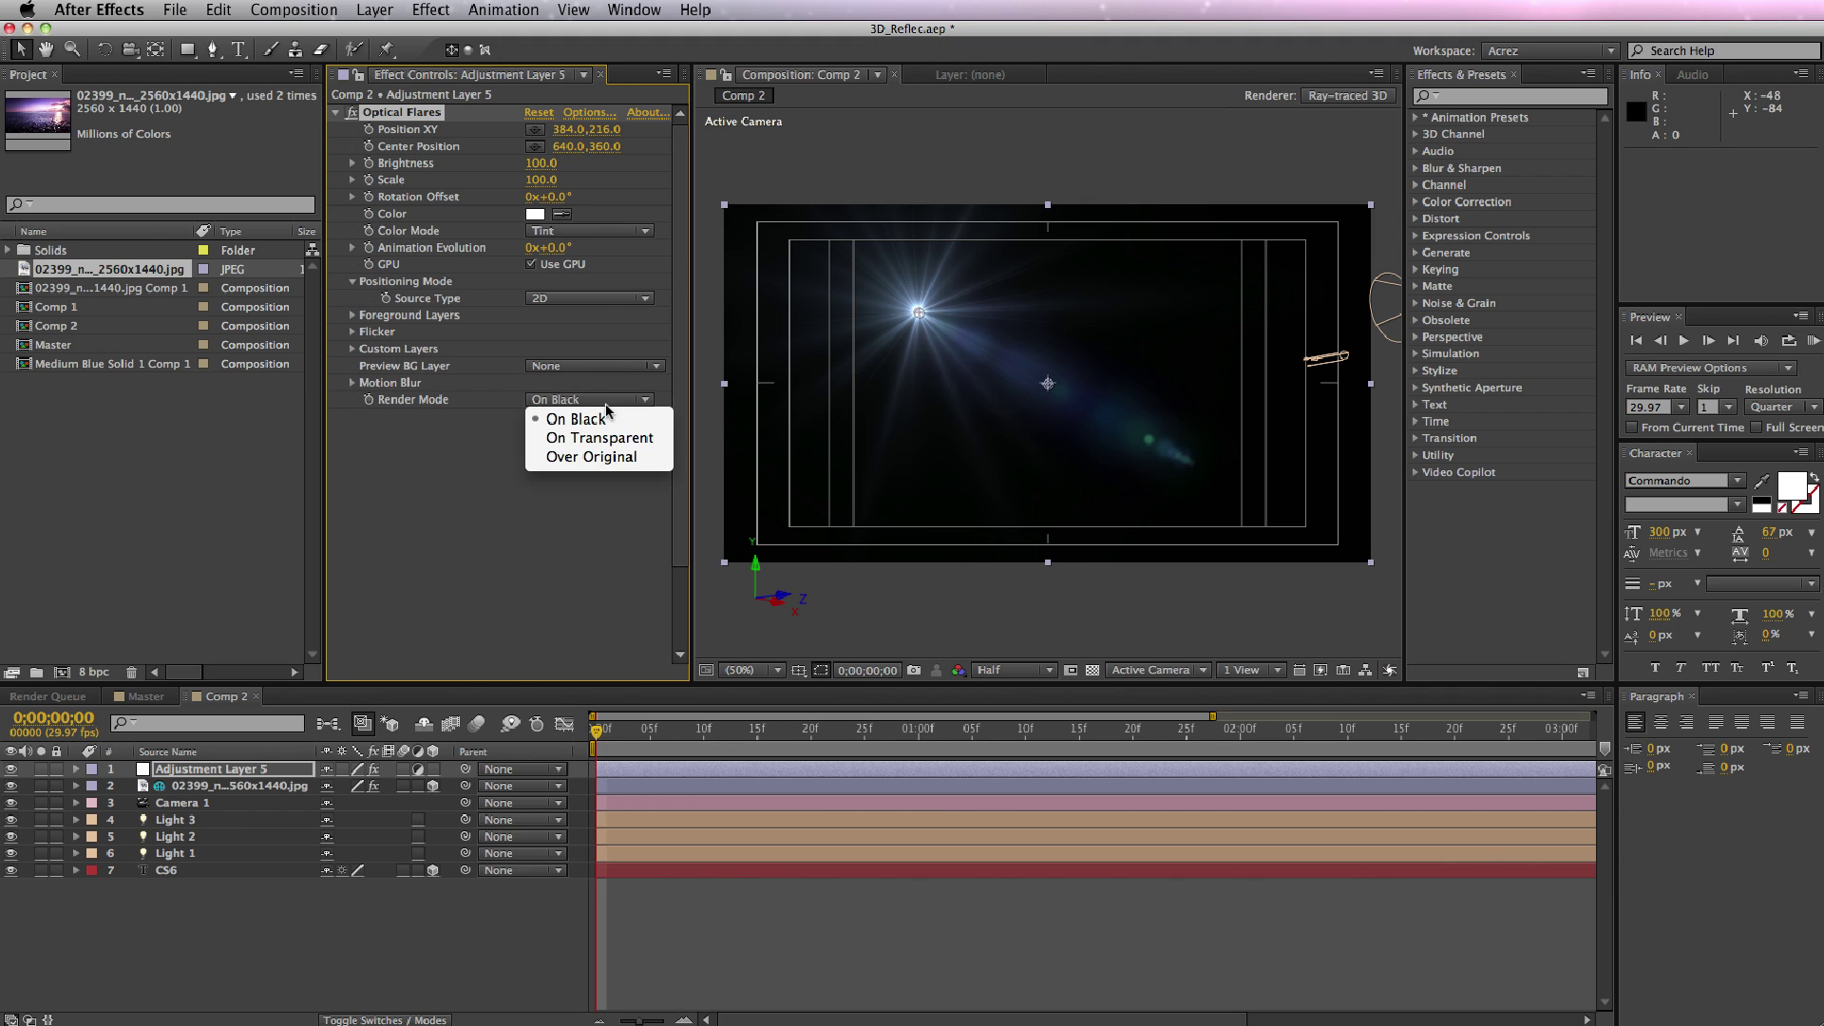
{"action": "left_click", "coordinate": [617, 458]}
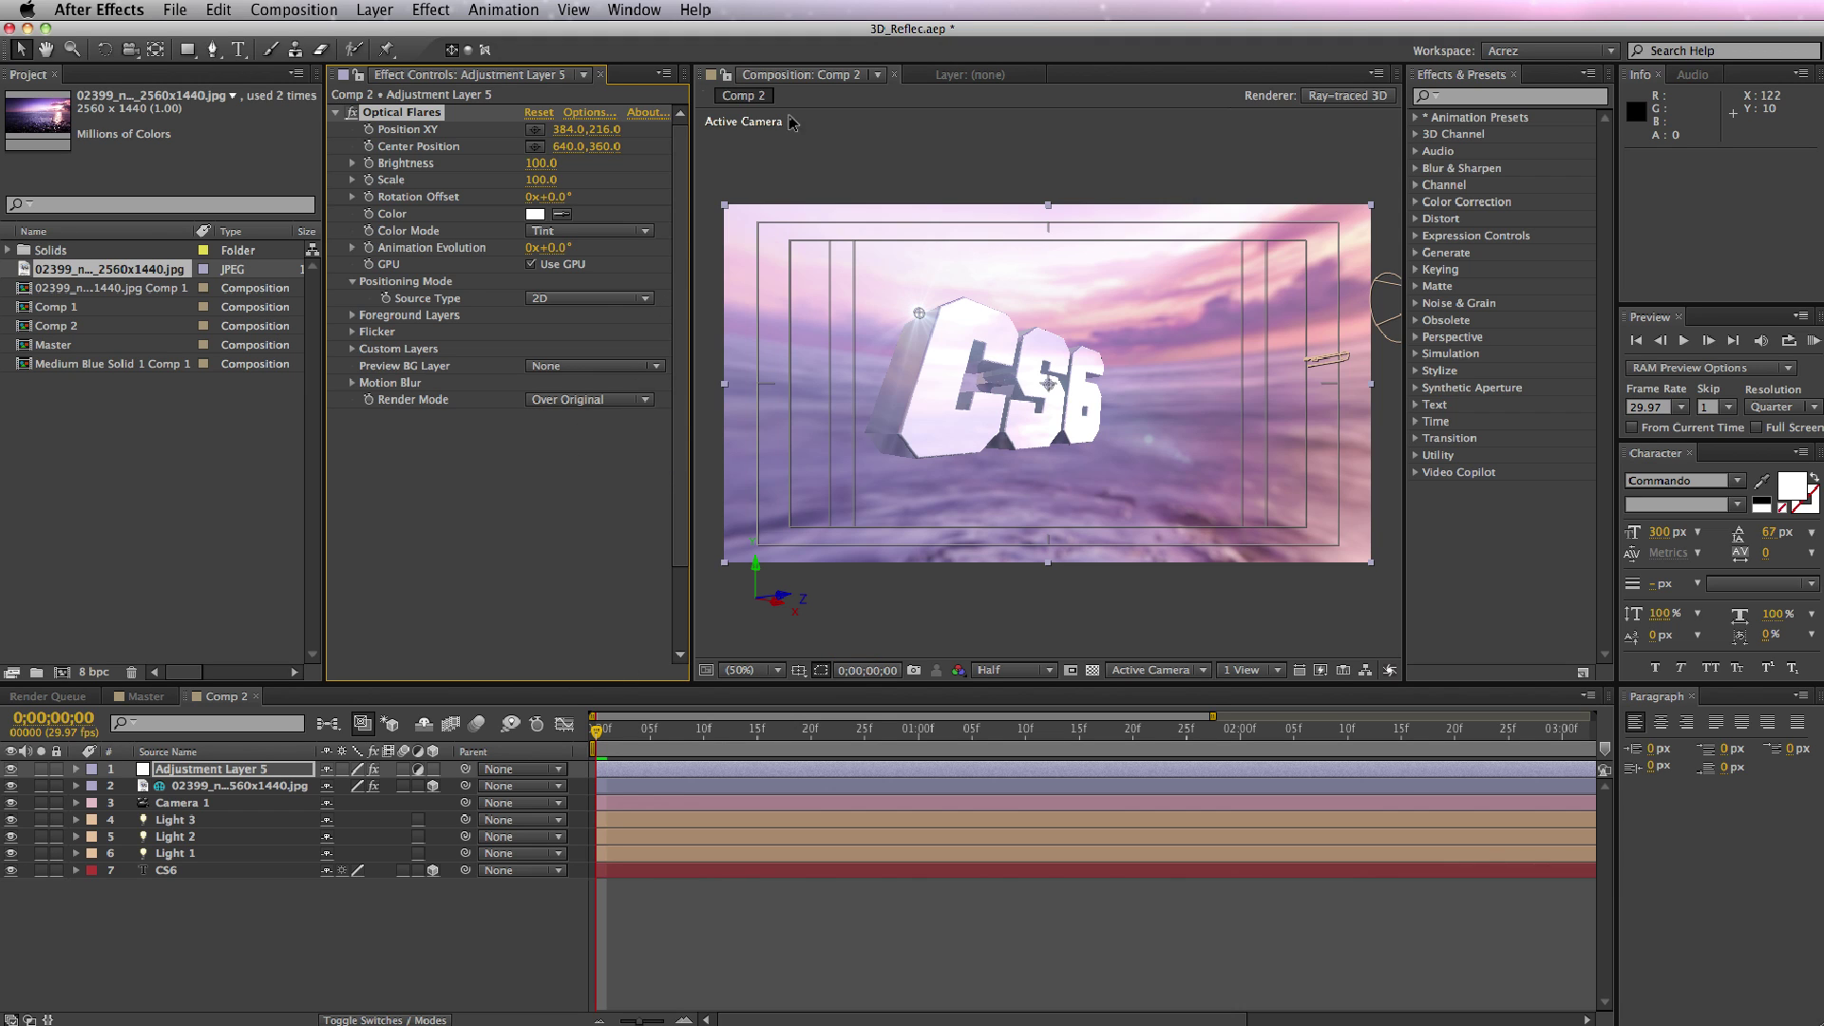
Hide the Camera 1 layer so the CS6 text shows in the default front view.
{"action": "left_click", "coordinate": [110, 872]}
{"action": "left_click", "coordinate": [198, 804]}
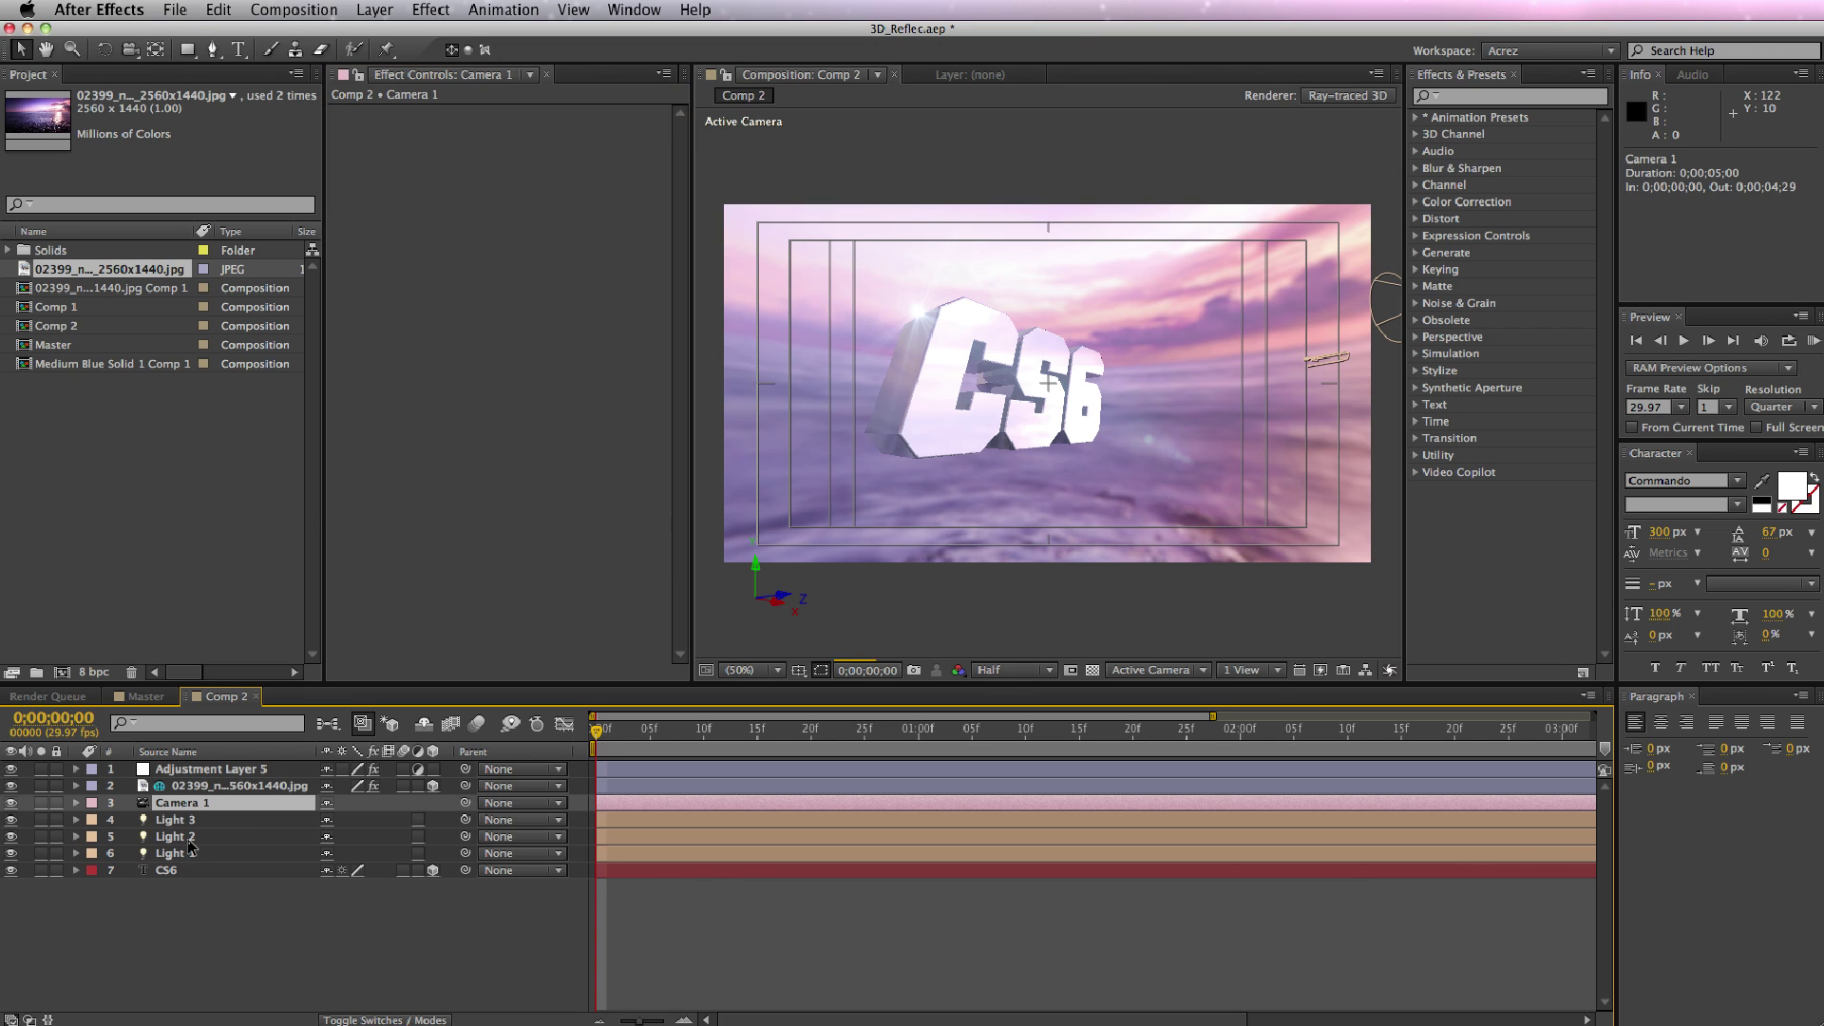
{"action": "left_click", "coordinate": [11, 803]}
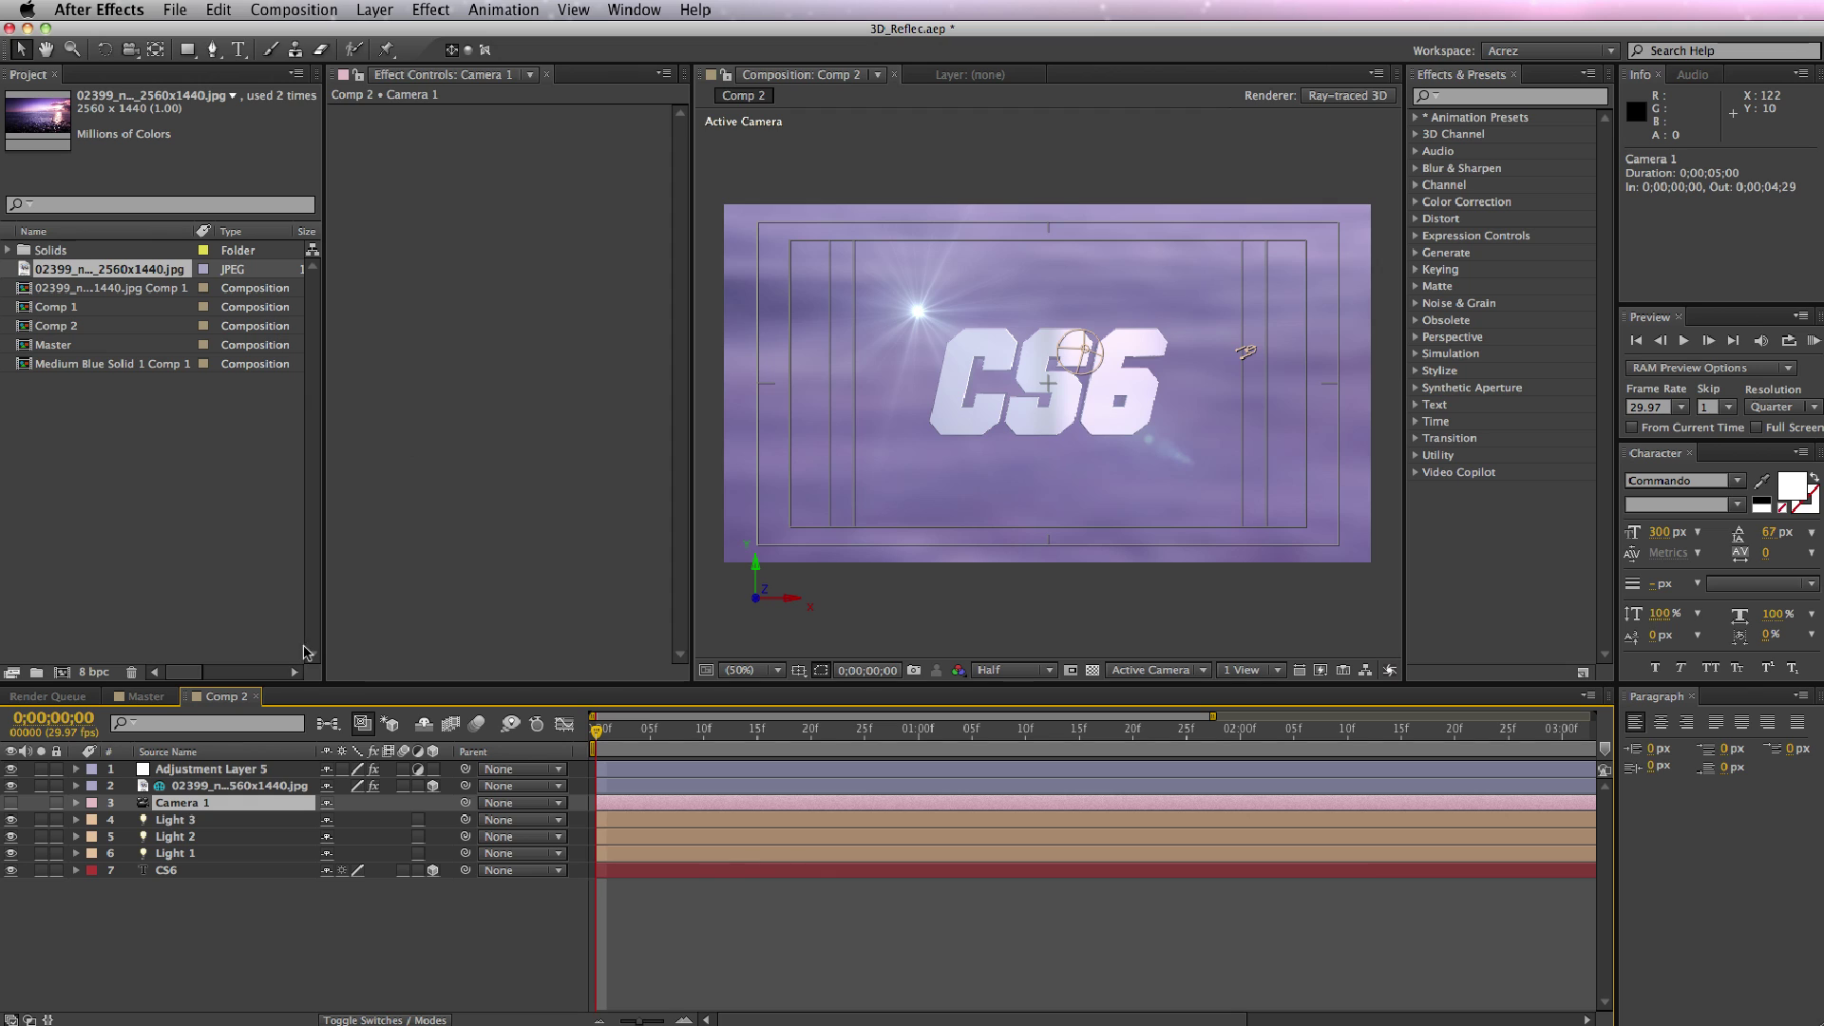
Rename the adjustment layer as Optical Flare.
{"action": "left_click", "coordinate": [231, 770]}
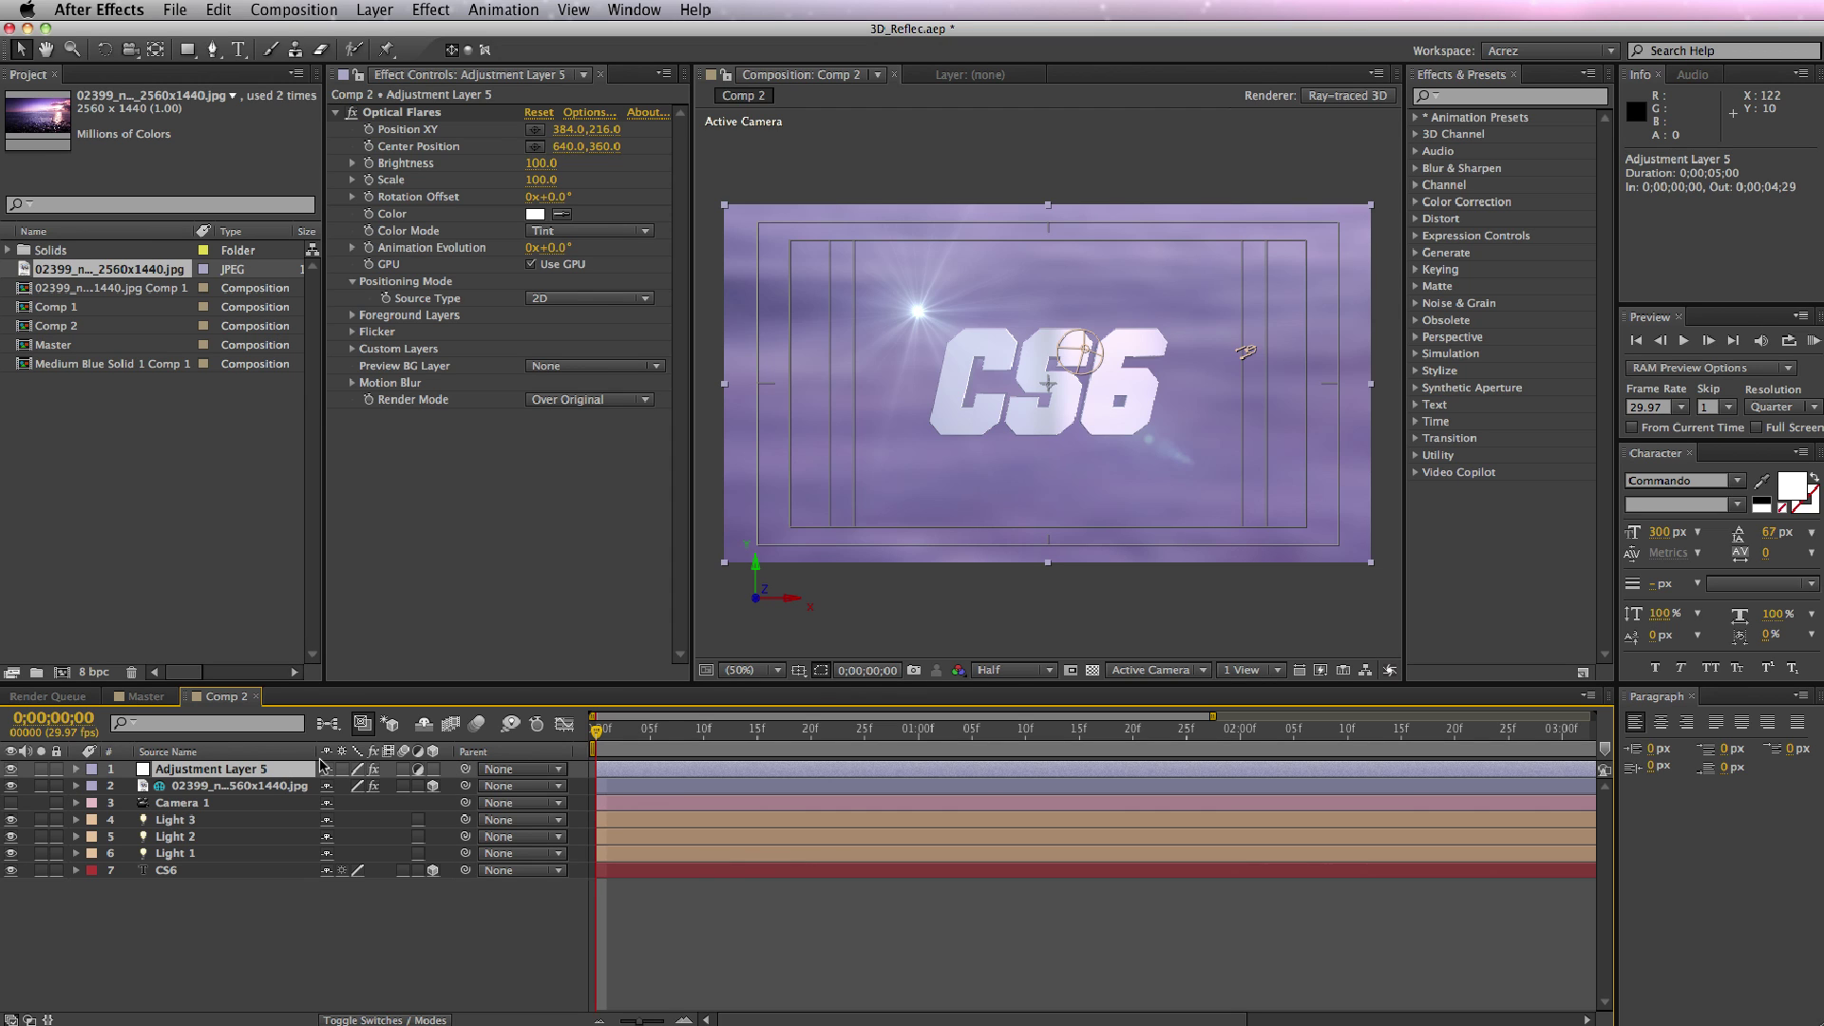
{"action": "key", "text": "Return"}
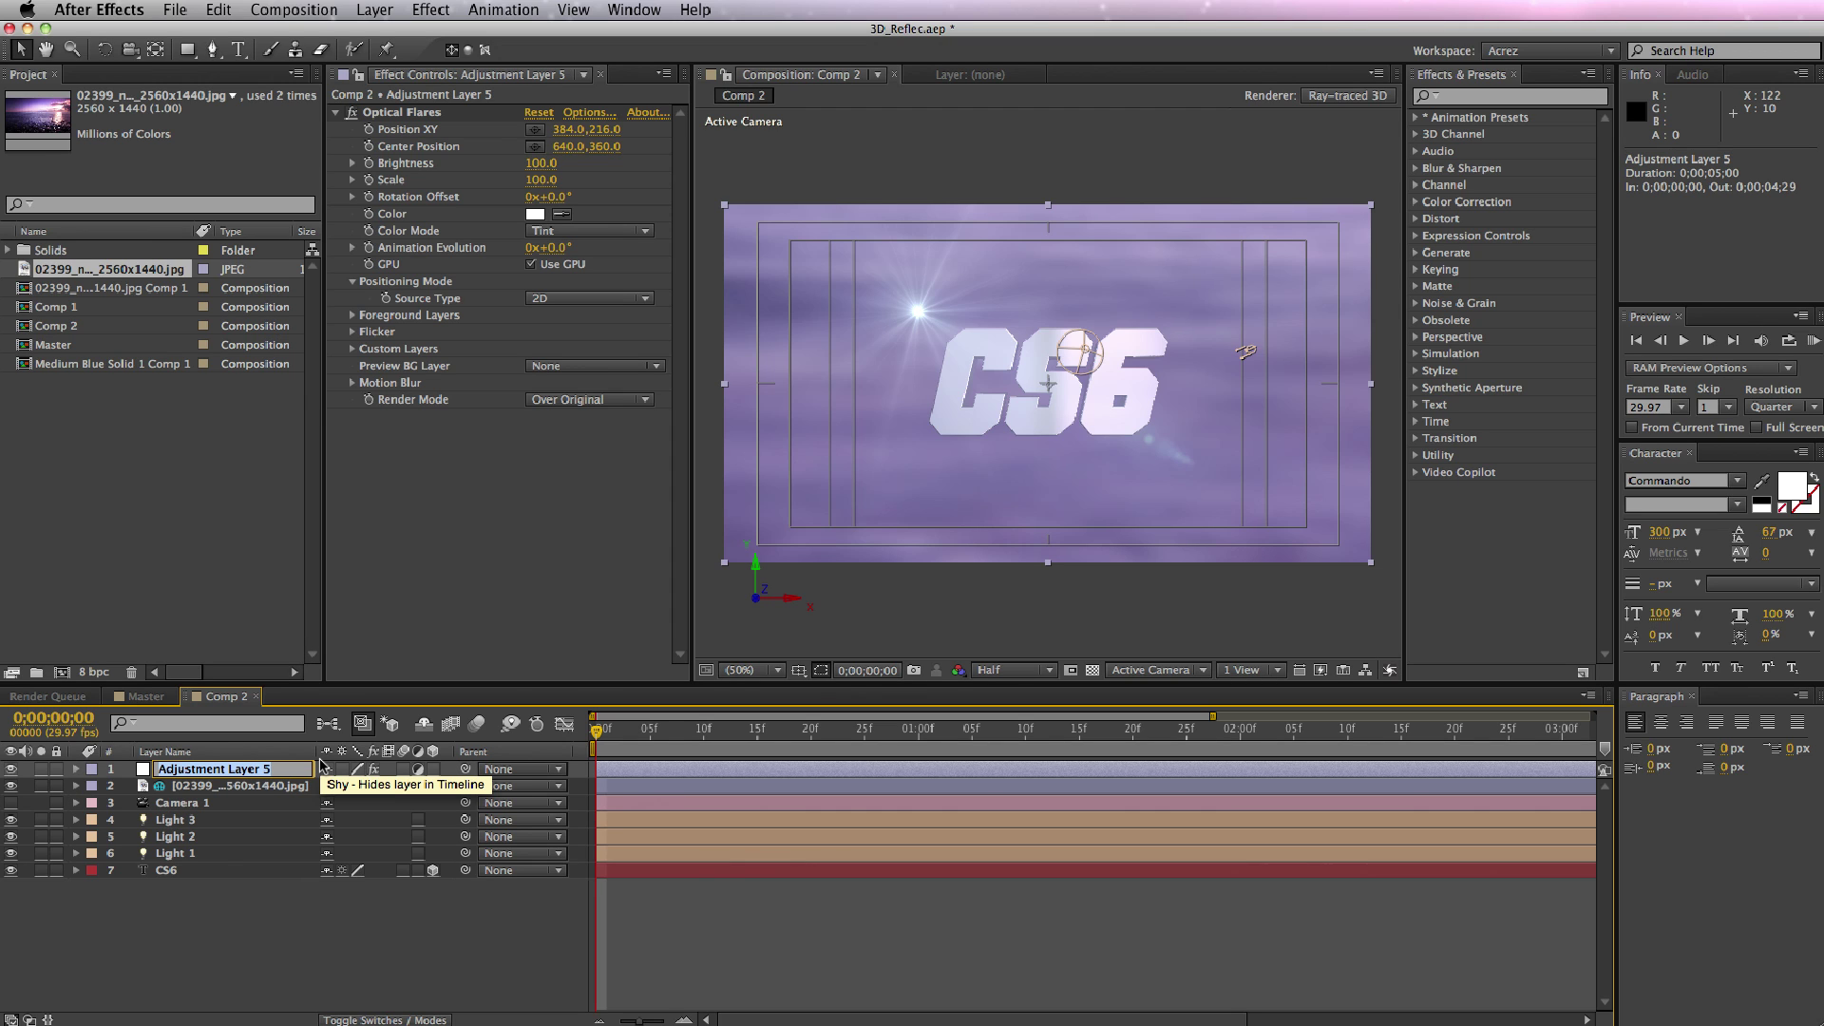
{"action": "type", "text": "Optical Flare"}
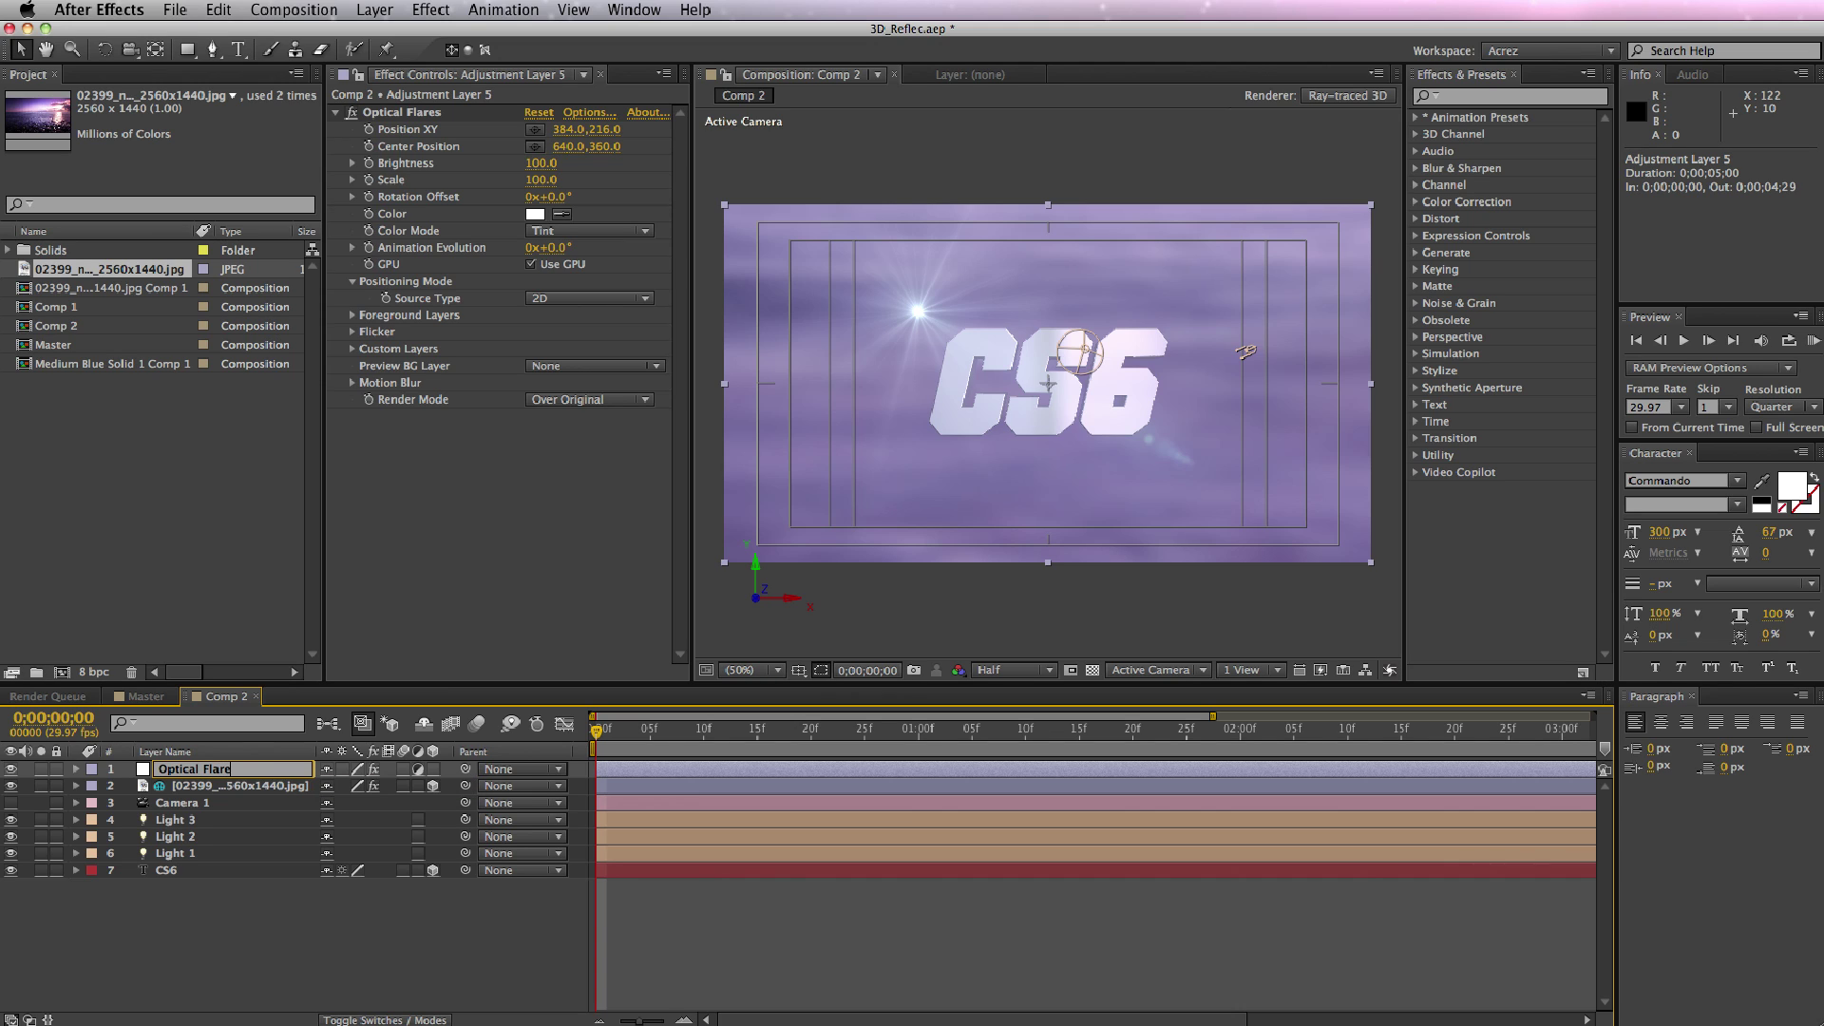
{"action": "key", "text": "Return"}
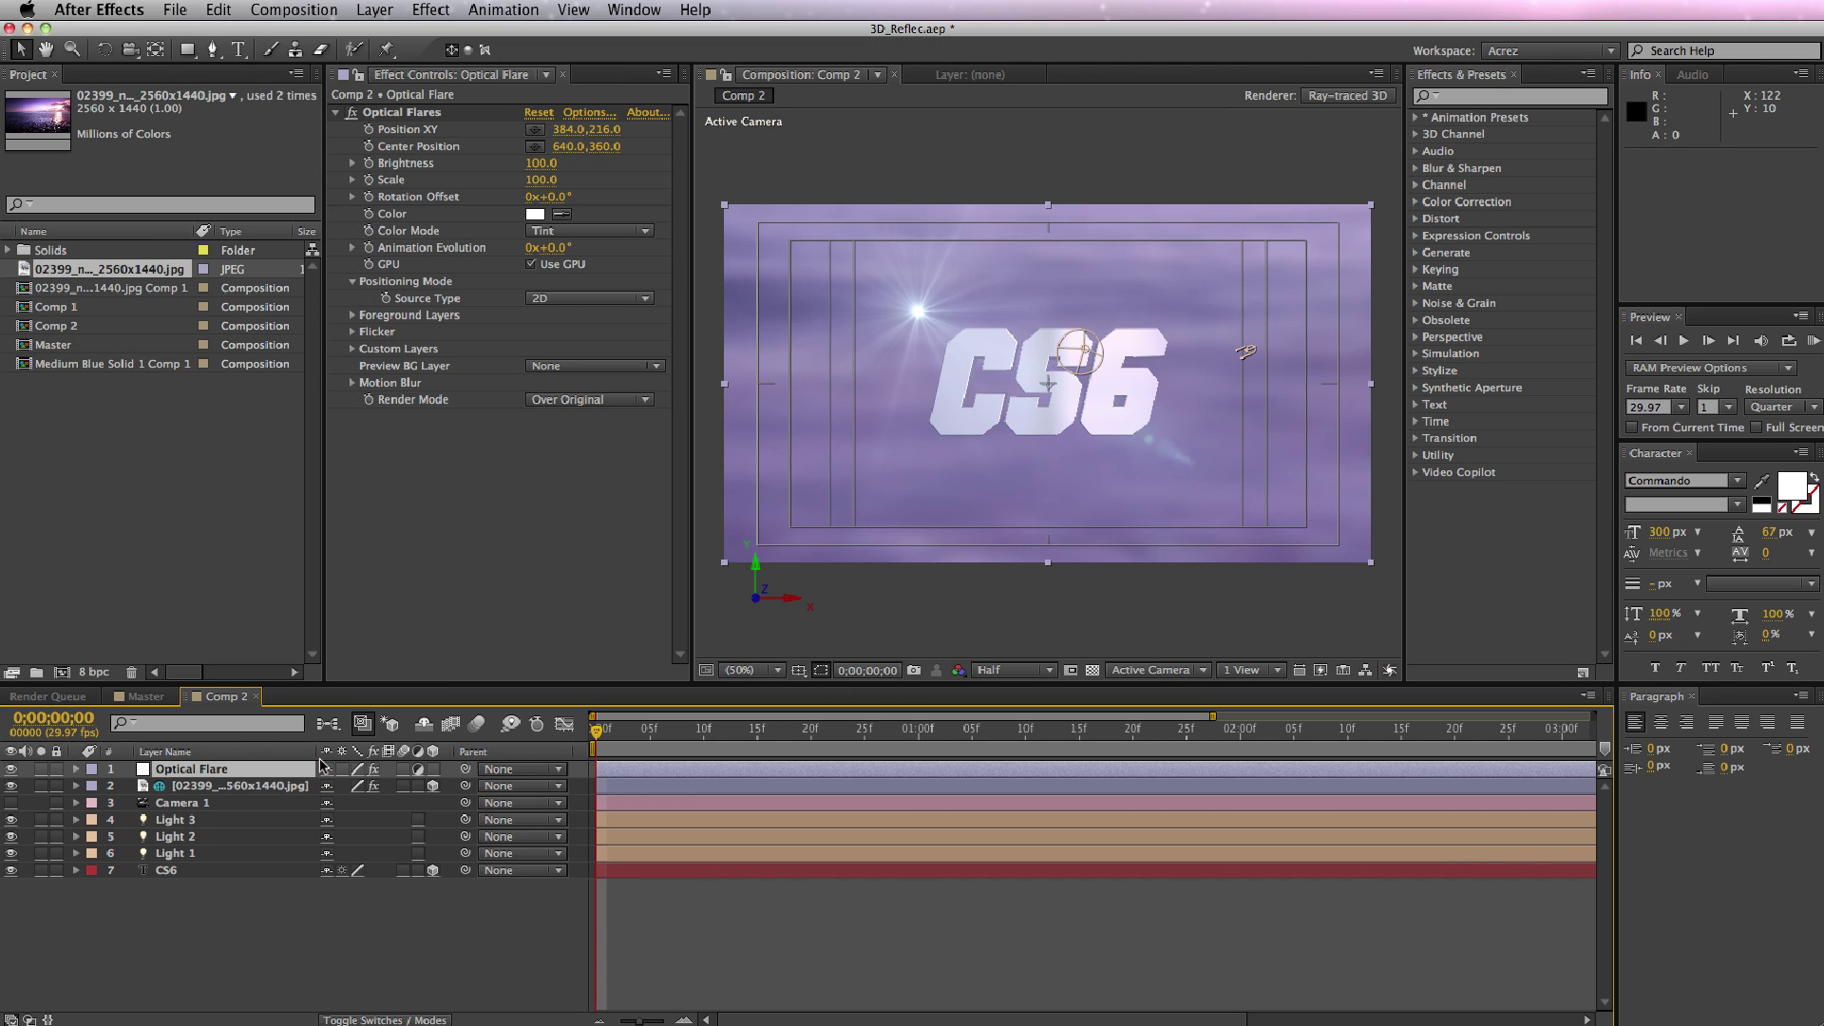
Load the Red Triangles preset from the Motion Graphics lens flares into the Optical Flares effect.
{"action": "left_click", "coordinate": [598, 125]}
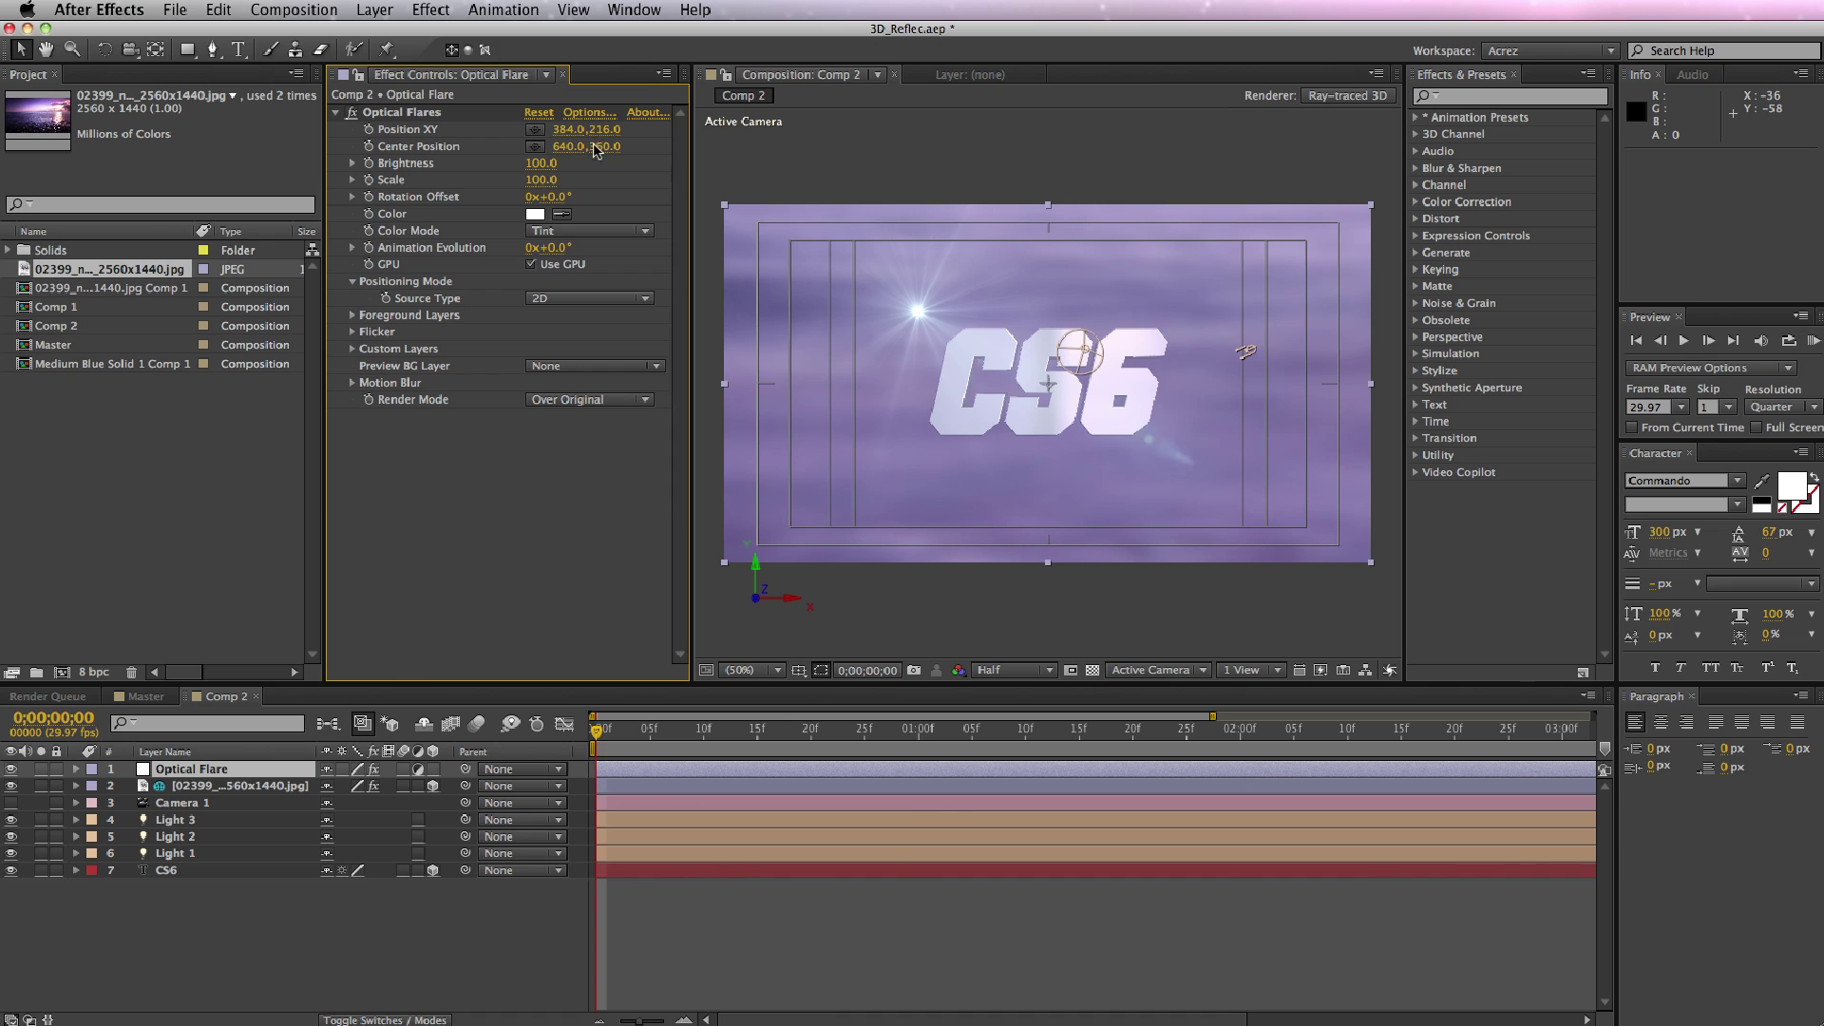
{"action": "left_click", "coordinate": [589, 113]}
{"action": "left_click", "coordinate": [1188, 731]}
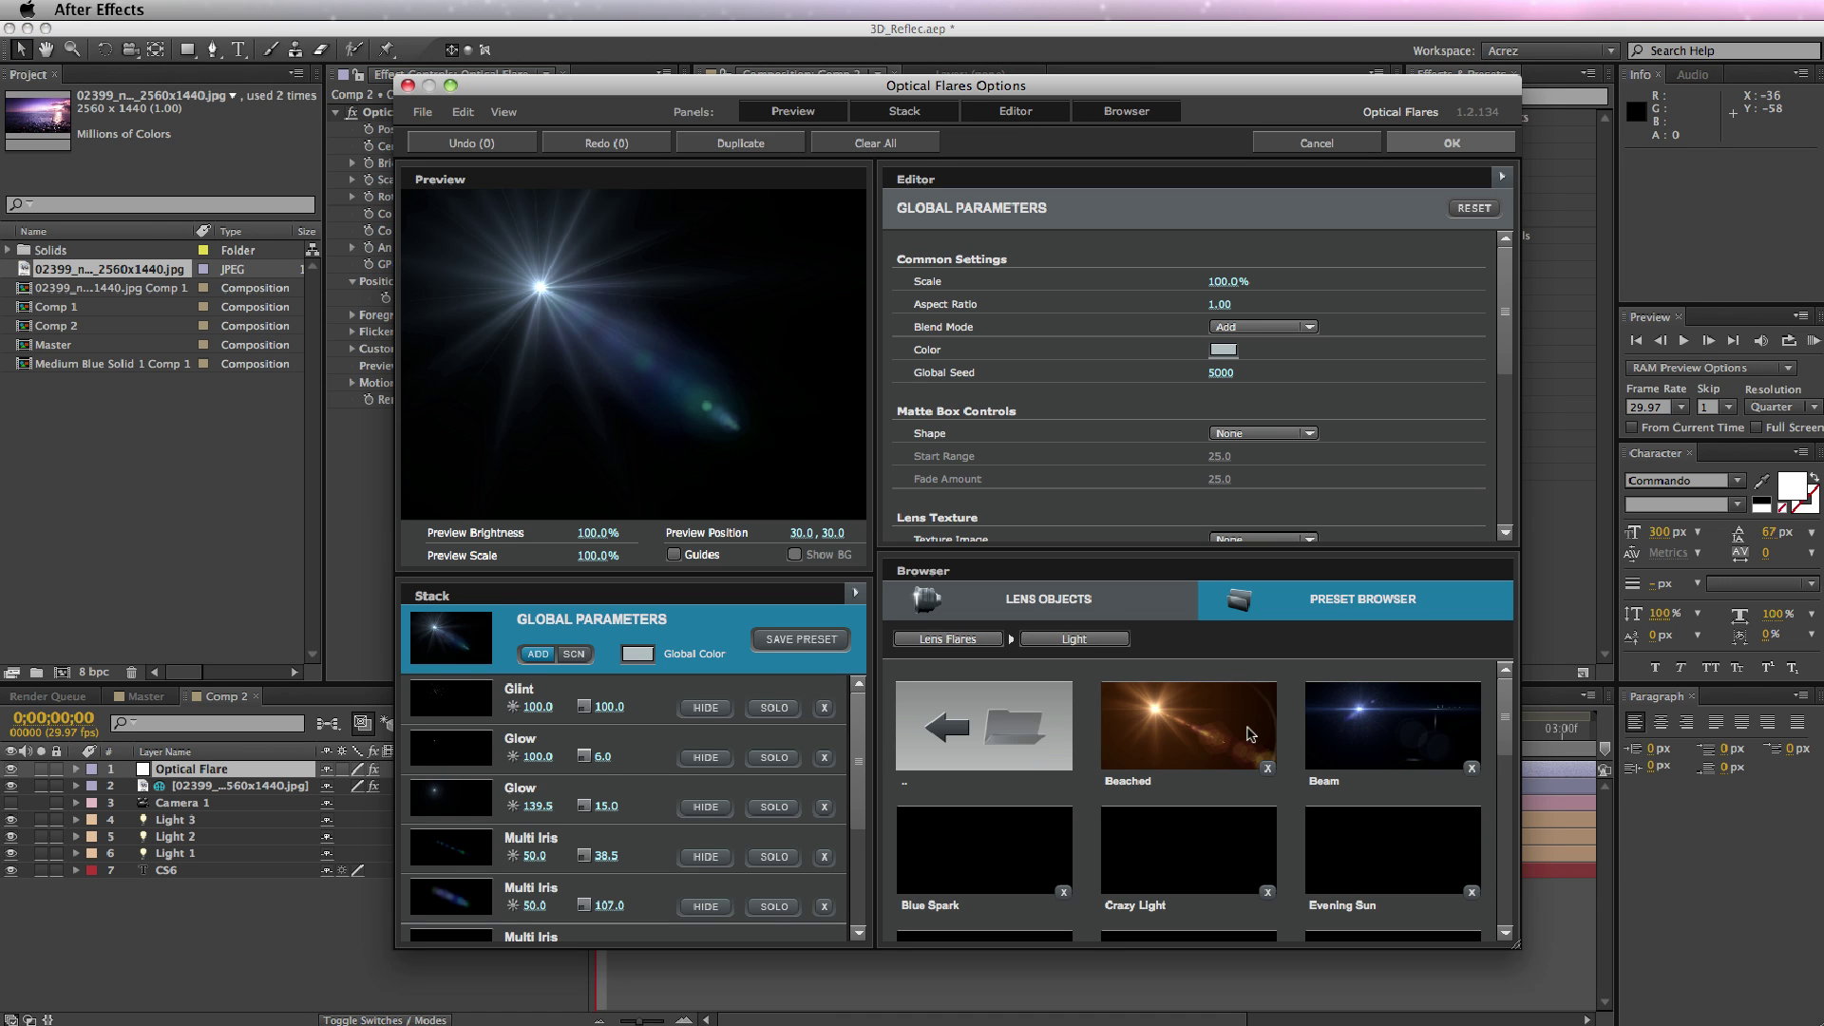
{"action": "left_click_drag", "start_coordinate": [1505, 717], "coordinate": [1500, 926]}
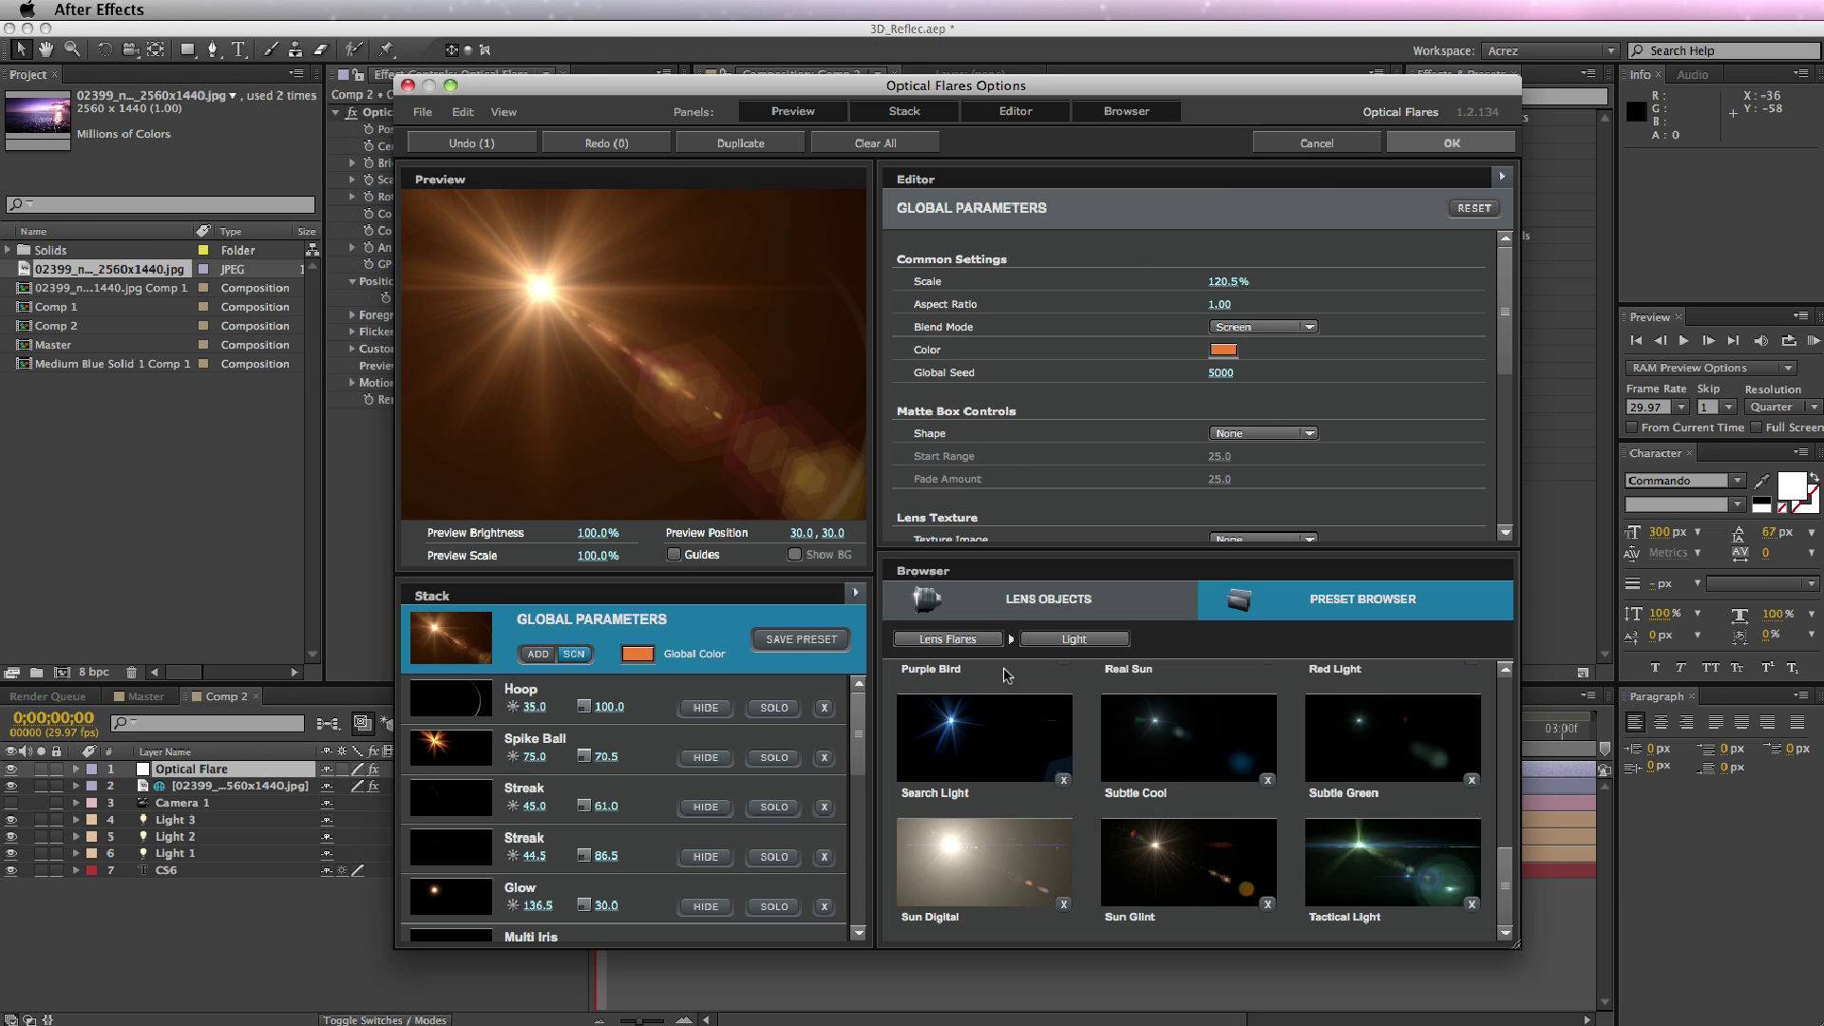
{"action": "left_click", "coordinate": [970, 641]}
{"action": "left_click", "coordinate": [1328, 741]}
{"action": "left_click", "coordinate": [1328, 741]}
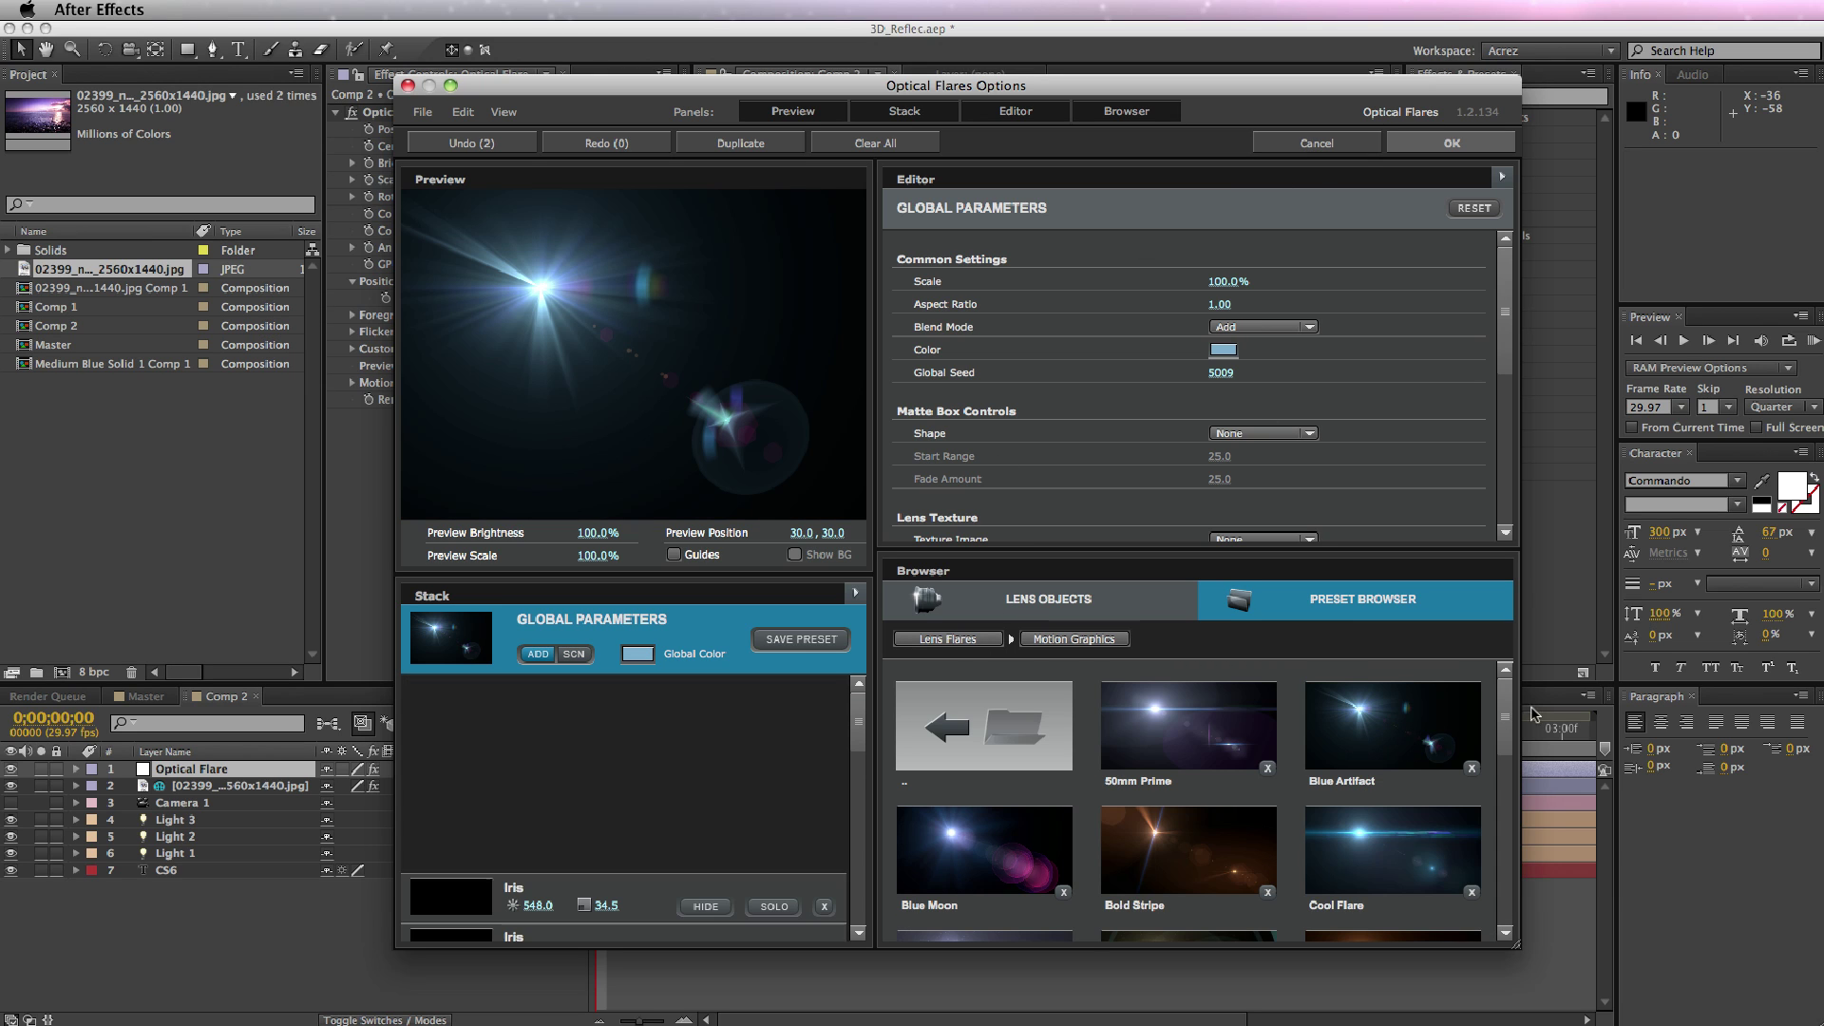
{"action": "left_click_drag", "start_coordinate": [1504, 723], "coordinate": [1507, 836]}
{"action": "left_click", "coordinate": [1404, 760]}
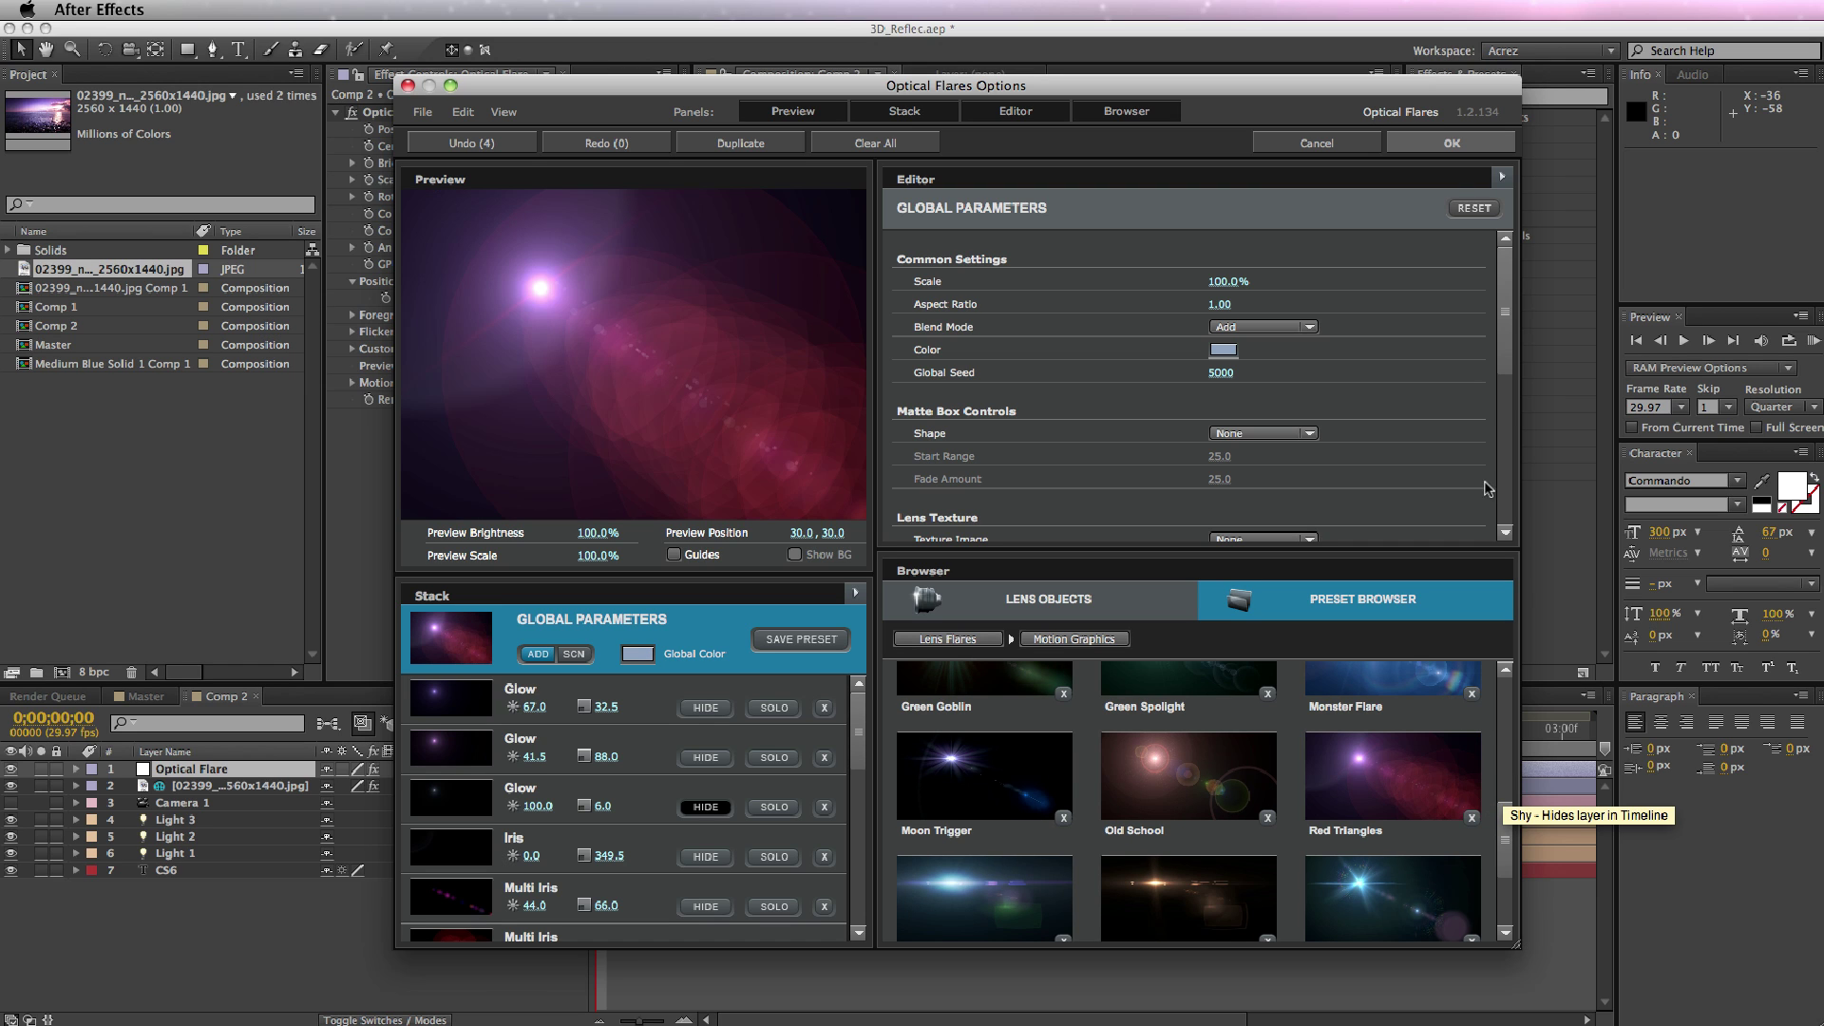
{"action": "left_click", "coordinate": [1454, 143]}
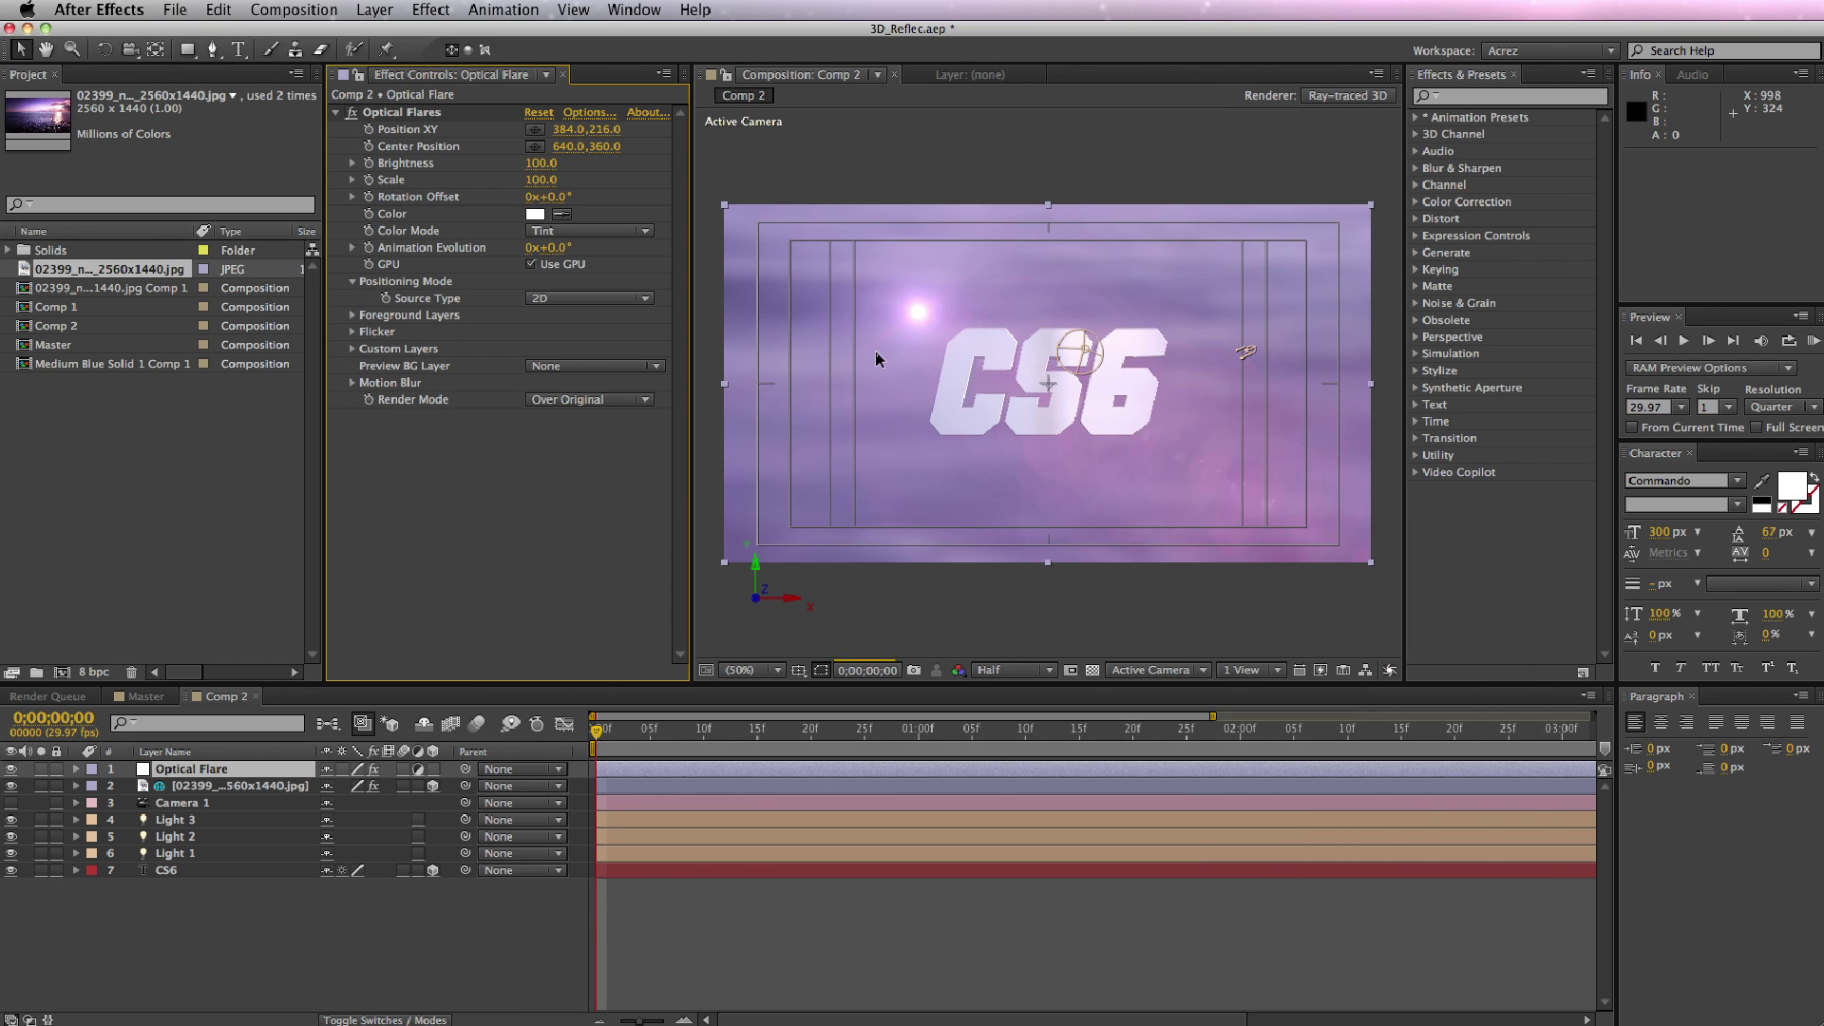
Place the flare's XY position near the upper edge of the CS6 text at about 560, 260.
{"action": "left_click", "coordinate": [536, 129]}
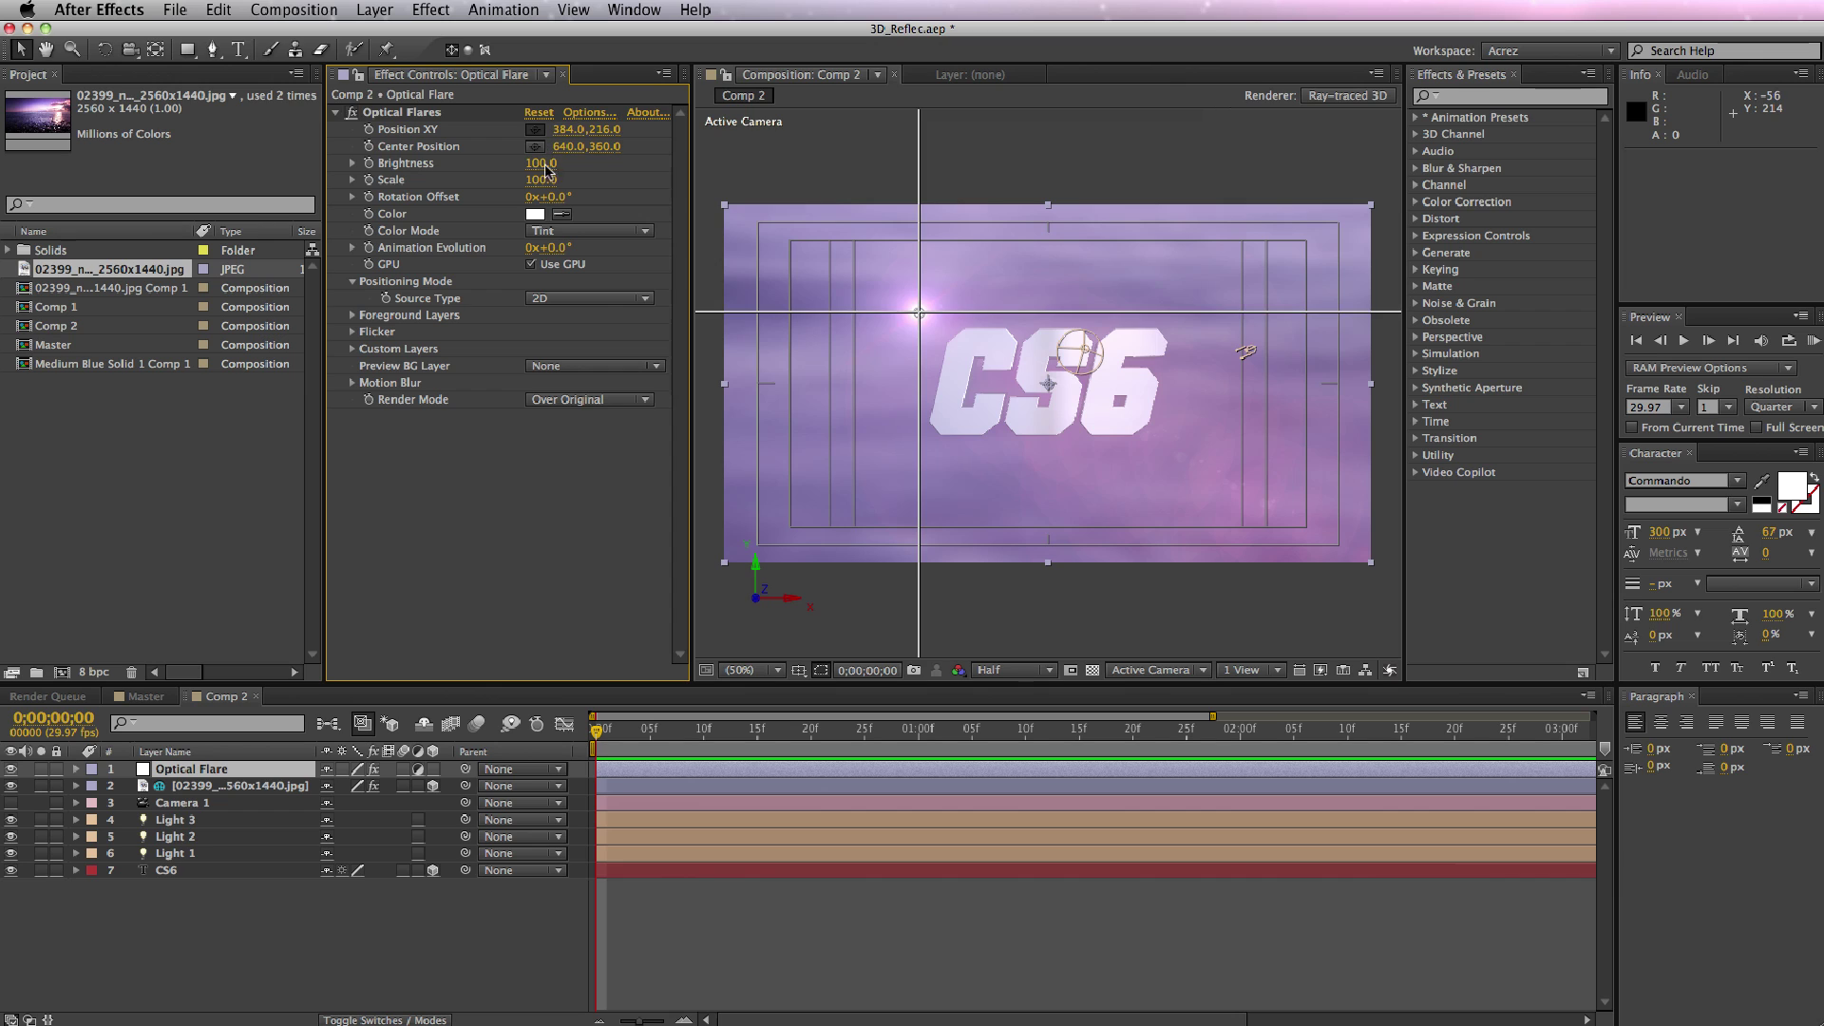
{"action": "left_click", "coordinate": [972, 342]}
{"action": "left_click_drag", "start_coordinate": [972, 342], "coordinate": [1007, 334]}
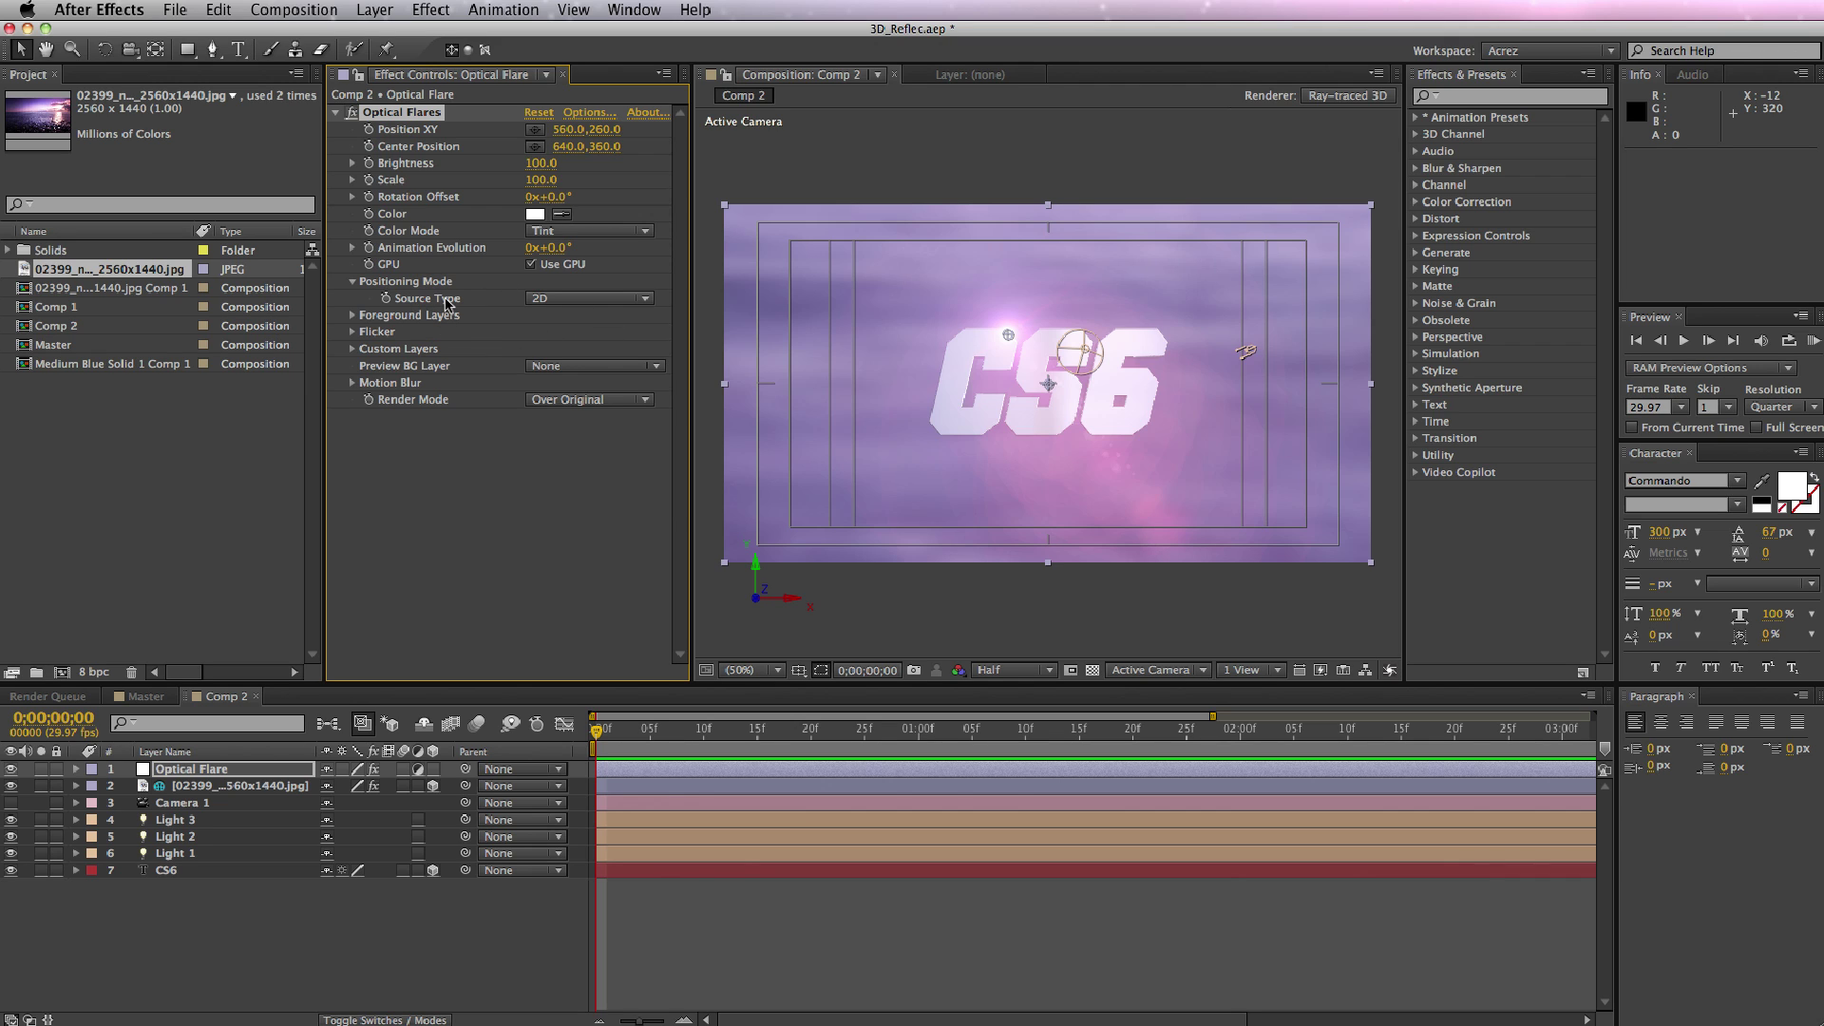
Set the flare's positioning source type to 3D and collapse the expanded layer properties.
{"action": "left_click", "coordinate": [619, 298]}
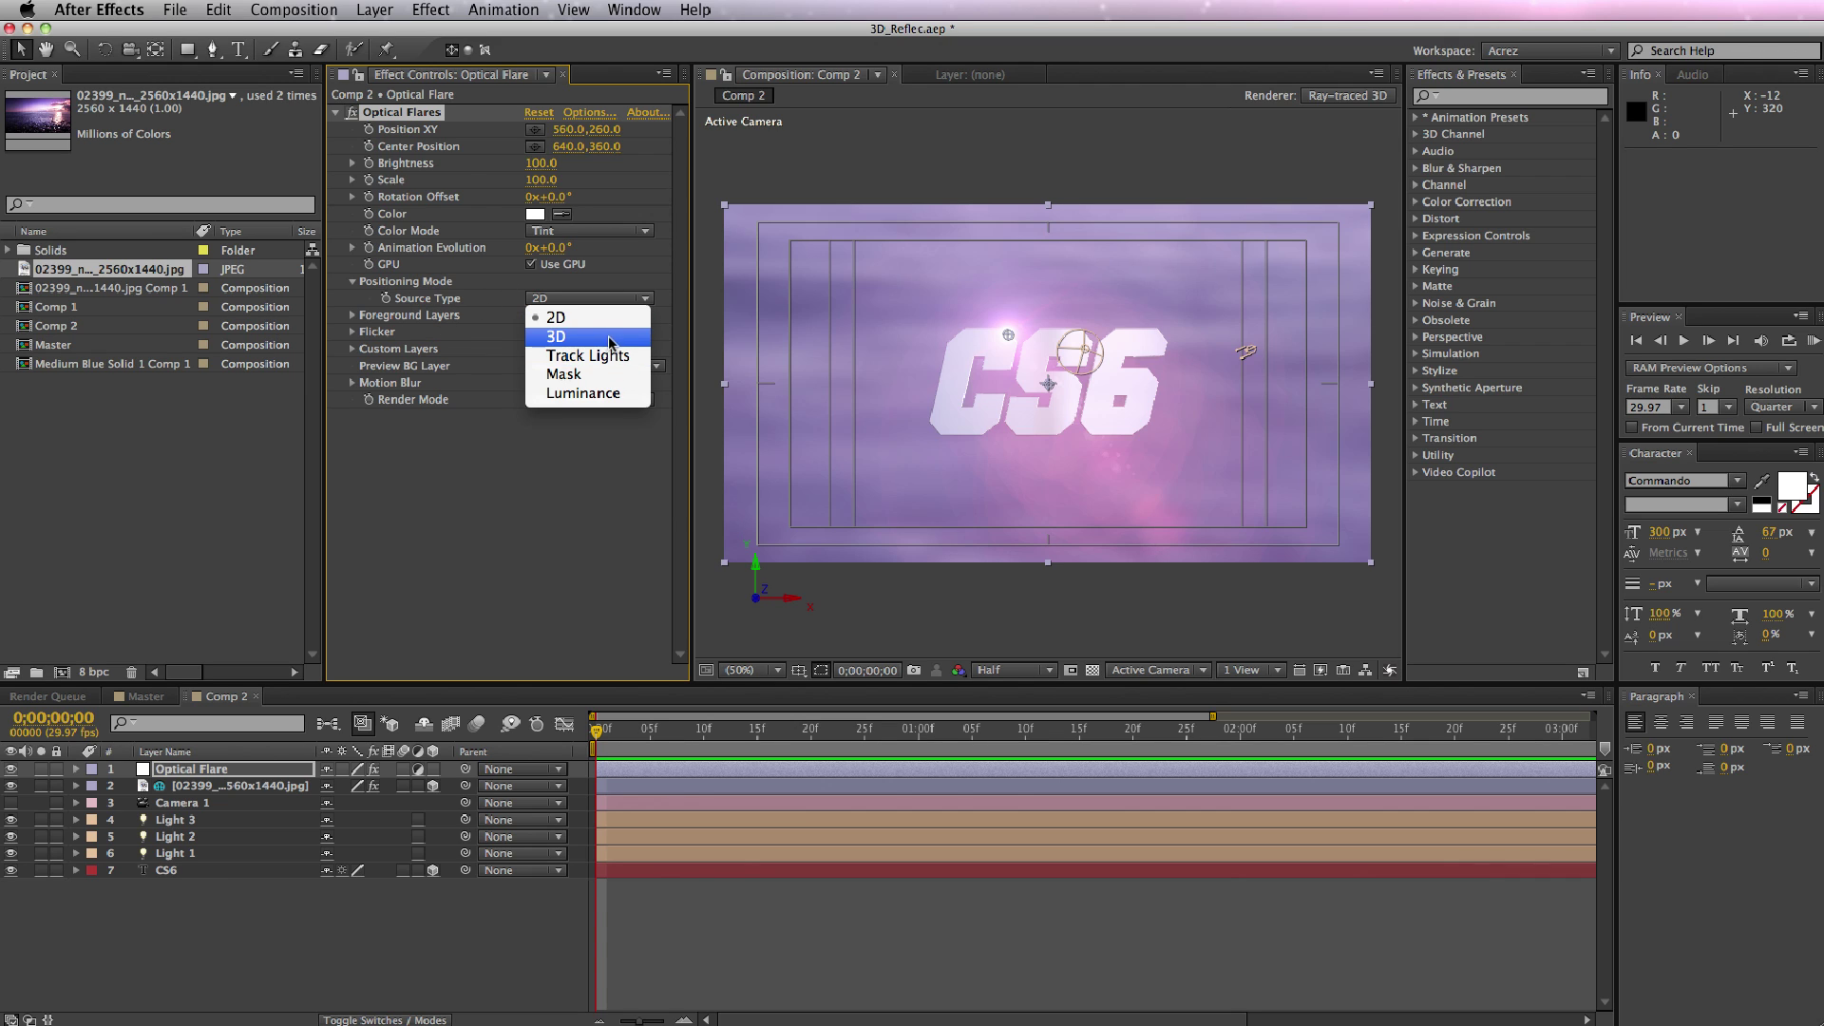
{"action": "left_click", "coordinate": [570, 333]}
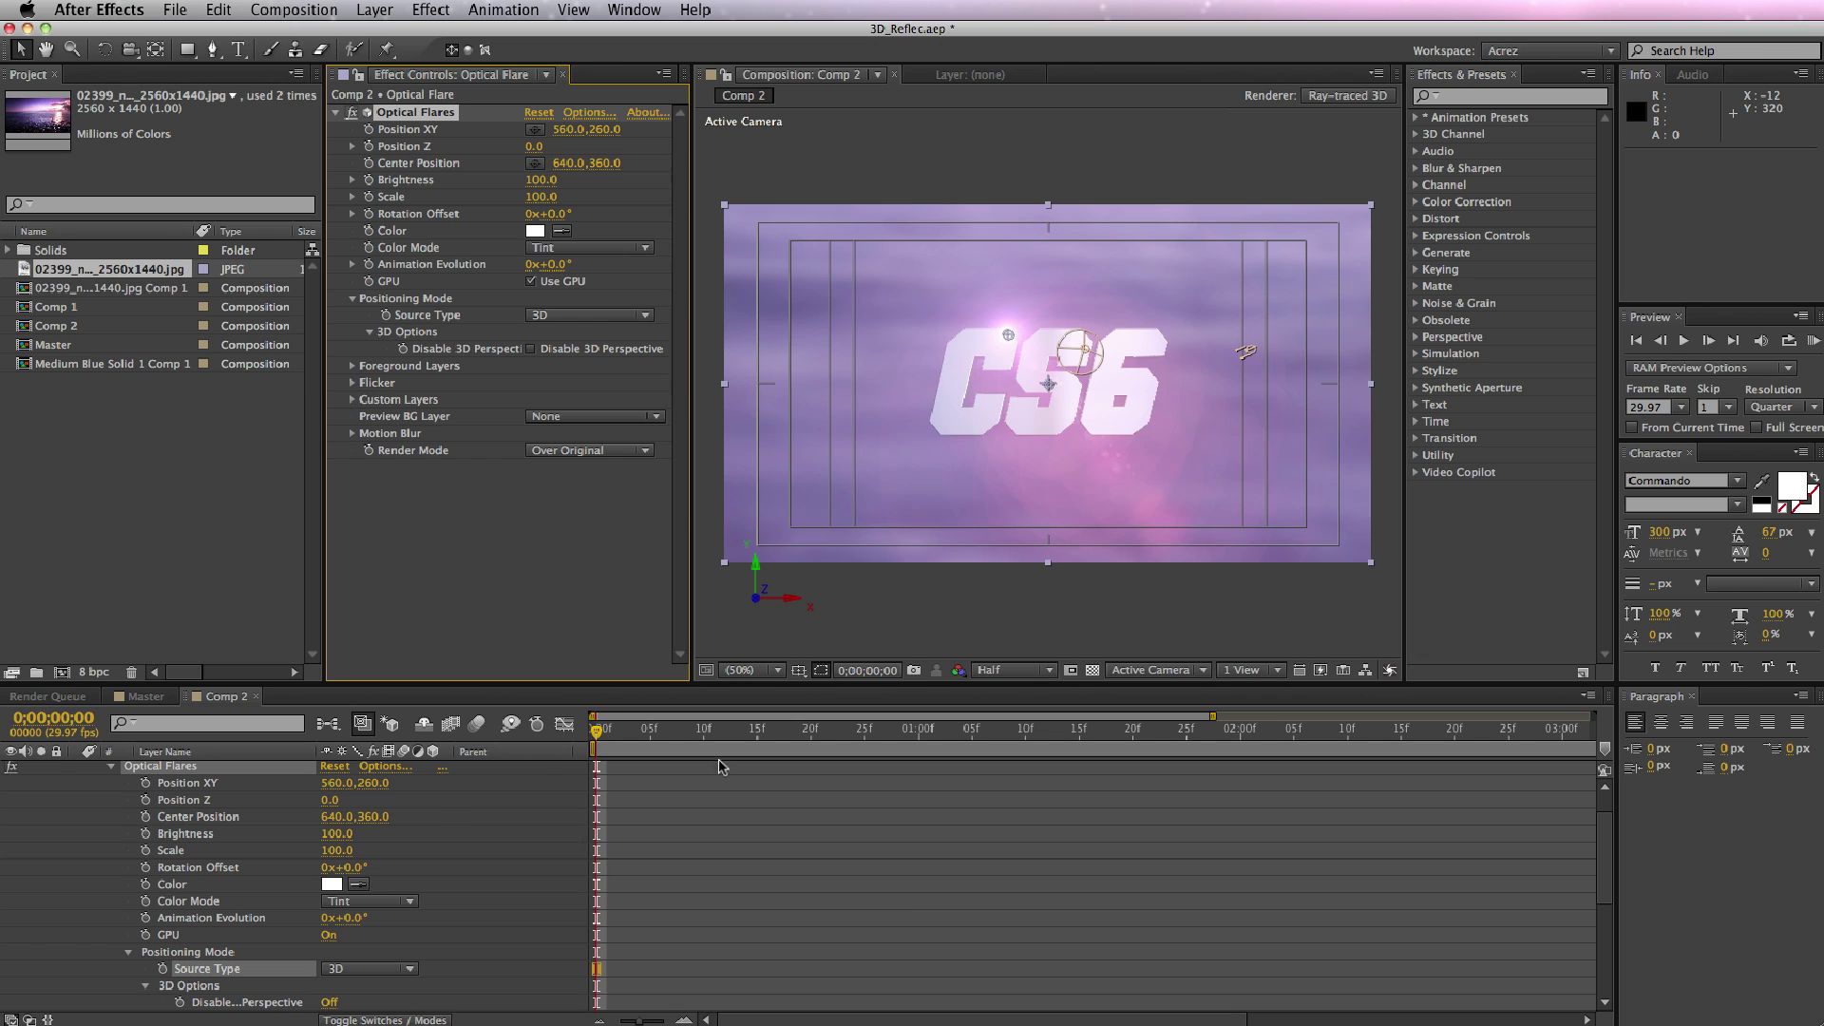
{"action": "left_click", "coordinate": [525, 867]}
{"action": "key", "text": "super+a"}
{"action": "key", "text": "u"}
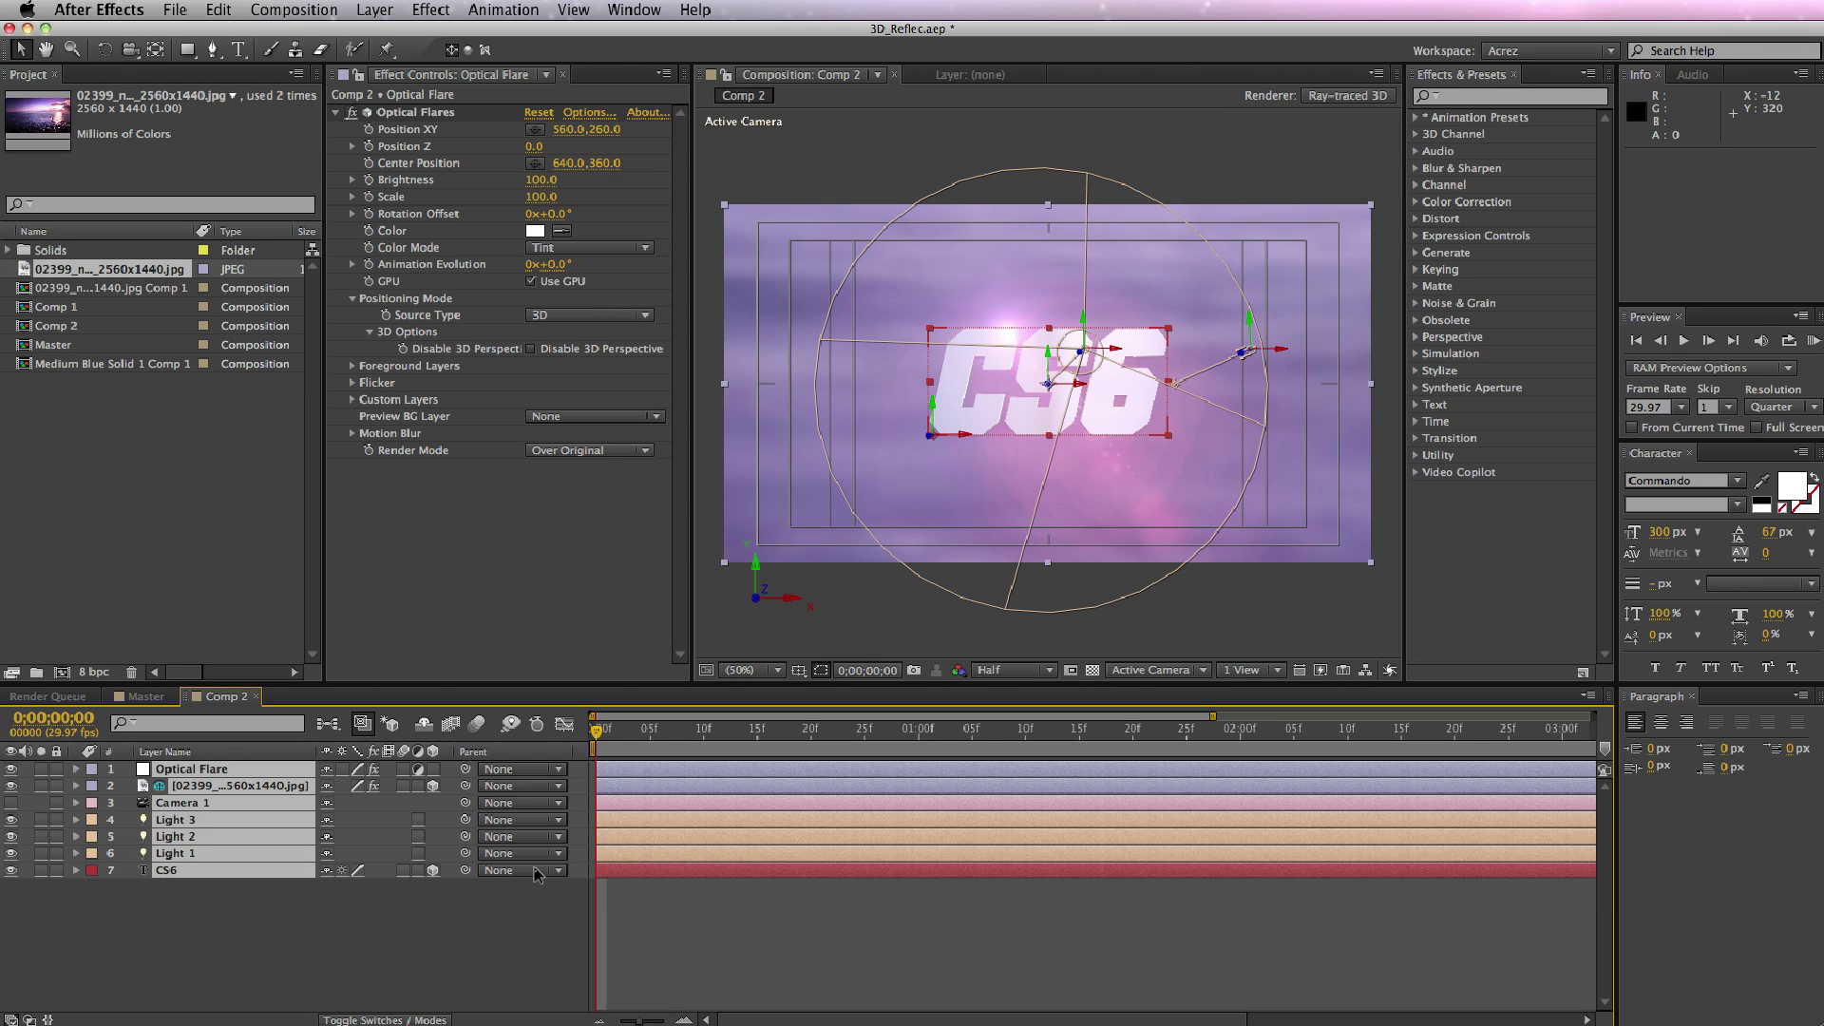
Show Camera 1 again and orbit it to a low side view at about 324, 515, -325.
{"action": "left_click", "coordinate": [190, 957]}
{"action": "left_click", "coordinate": [12, 803]}
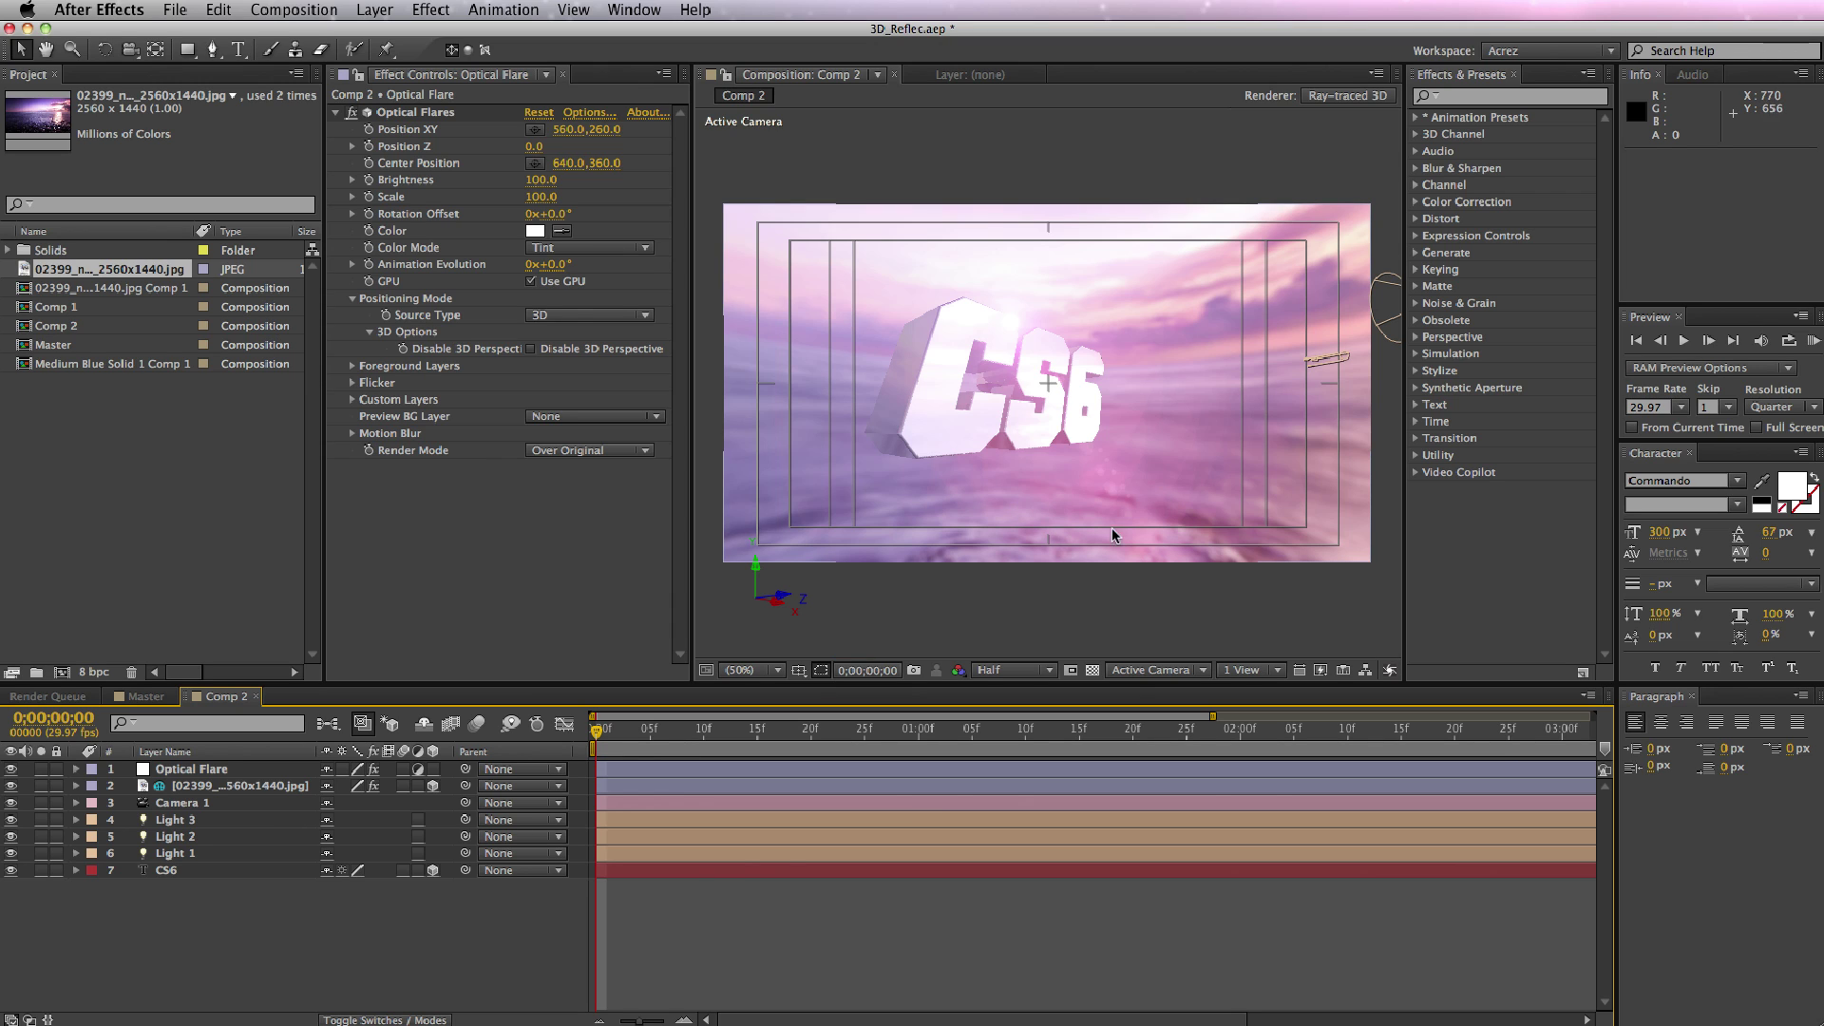
{"action": "key", "text": "c"}
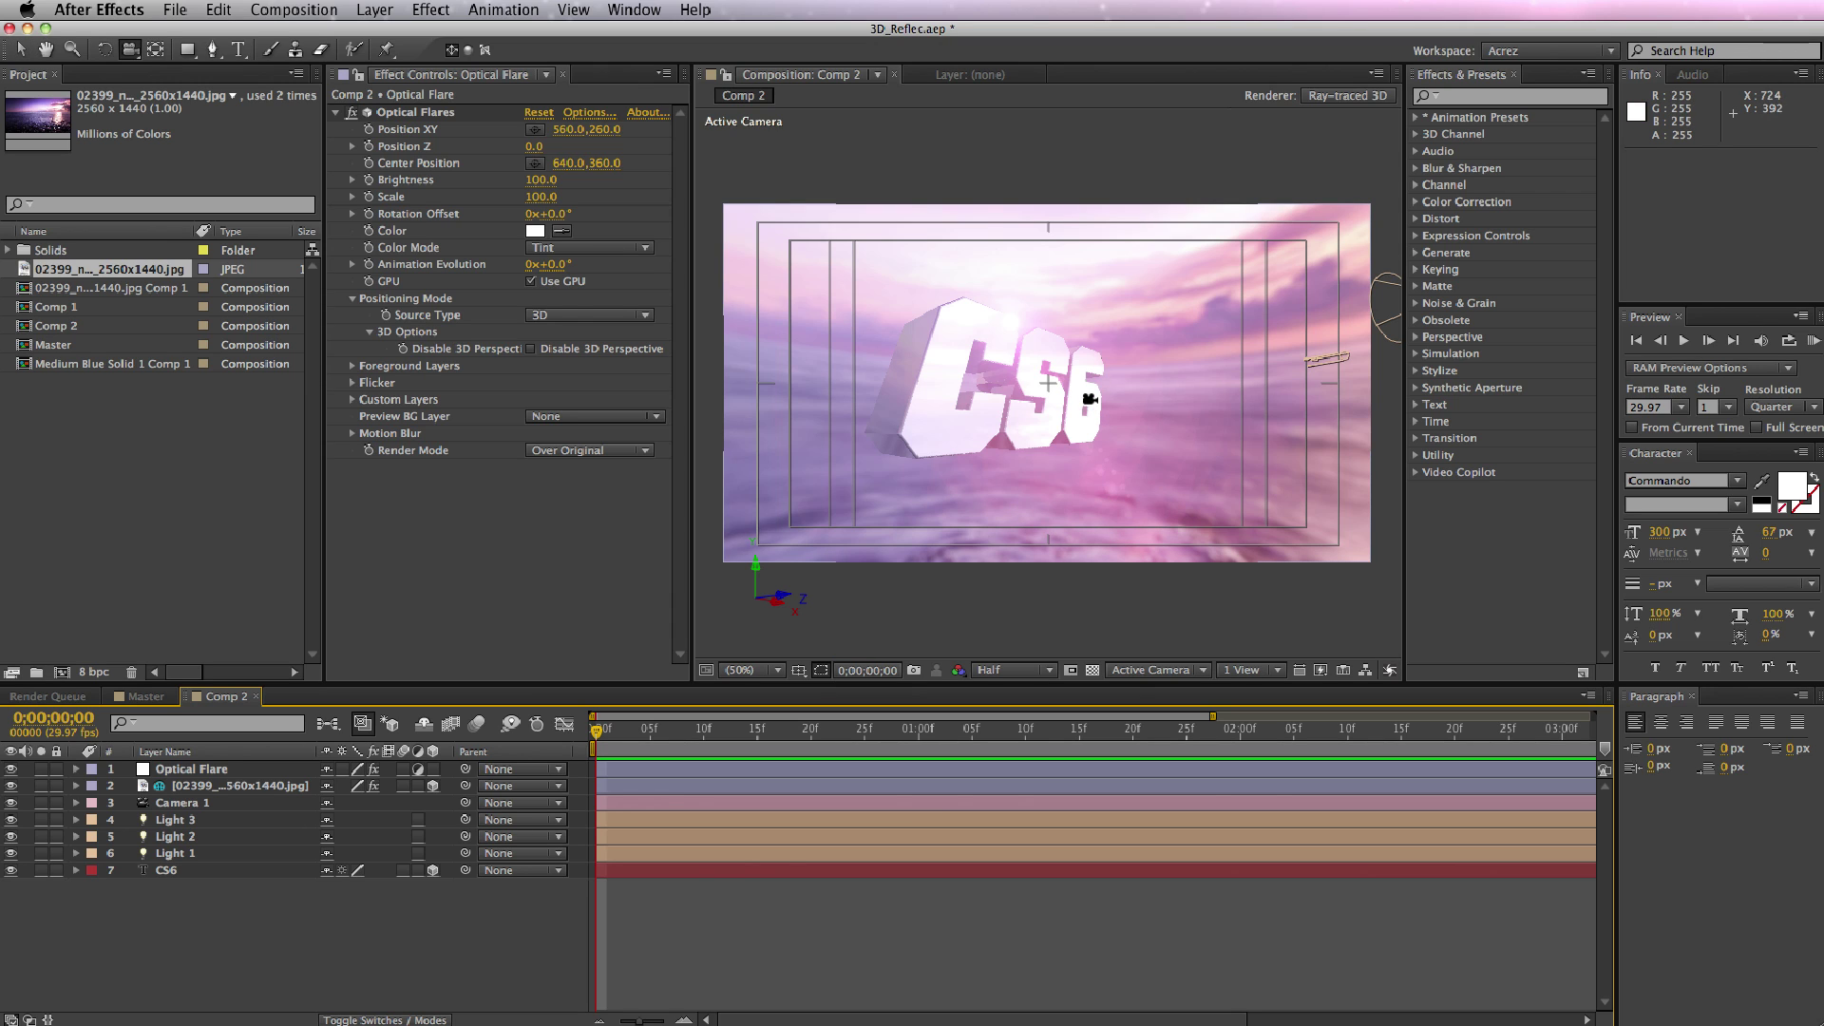
{"action": "mouse_move", "coordinate": [1090, 399]}
{"action": "left_mouse_down"}
{"action": "mouse_move", "coordinate": [1103, 390]}
{"action": "mouse_move", "coordinate": [944, 457]}
{"action": "mouse_move", "coordinate": [1069, 418]}
{"action": "mouse_move", "coordinate": [1106, 369]}
{"action": "left_mouse_up"}
Expand Camera 1's transform properties and enable Position keyframing with a keyframe at 0;00;00;00.
{"action": "left_click", "coordinate": [76, 804]}
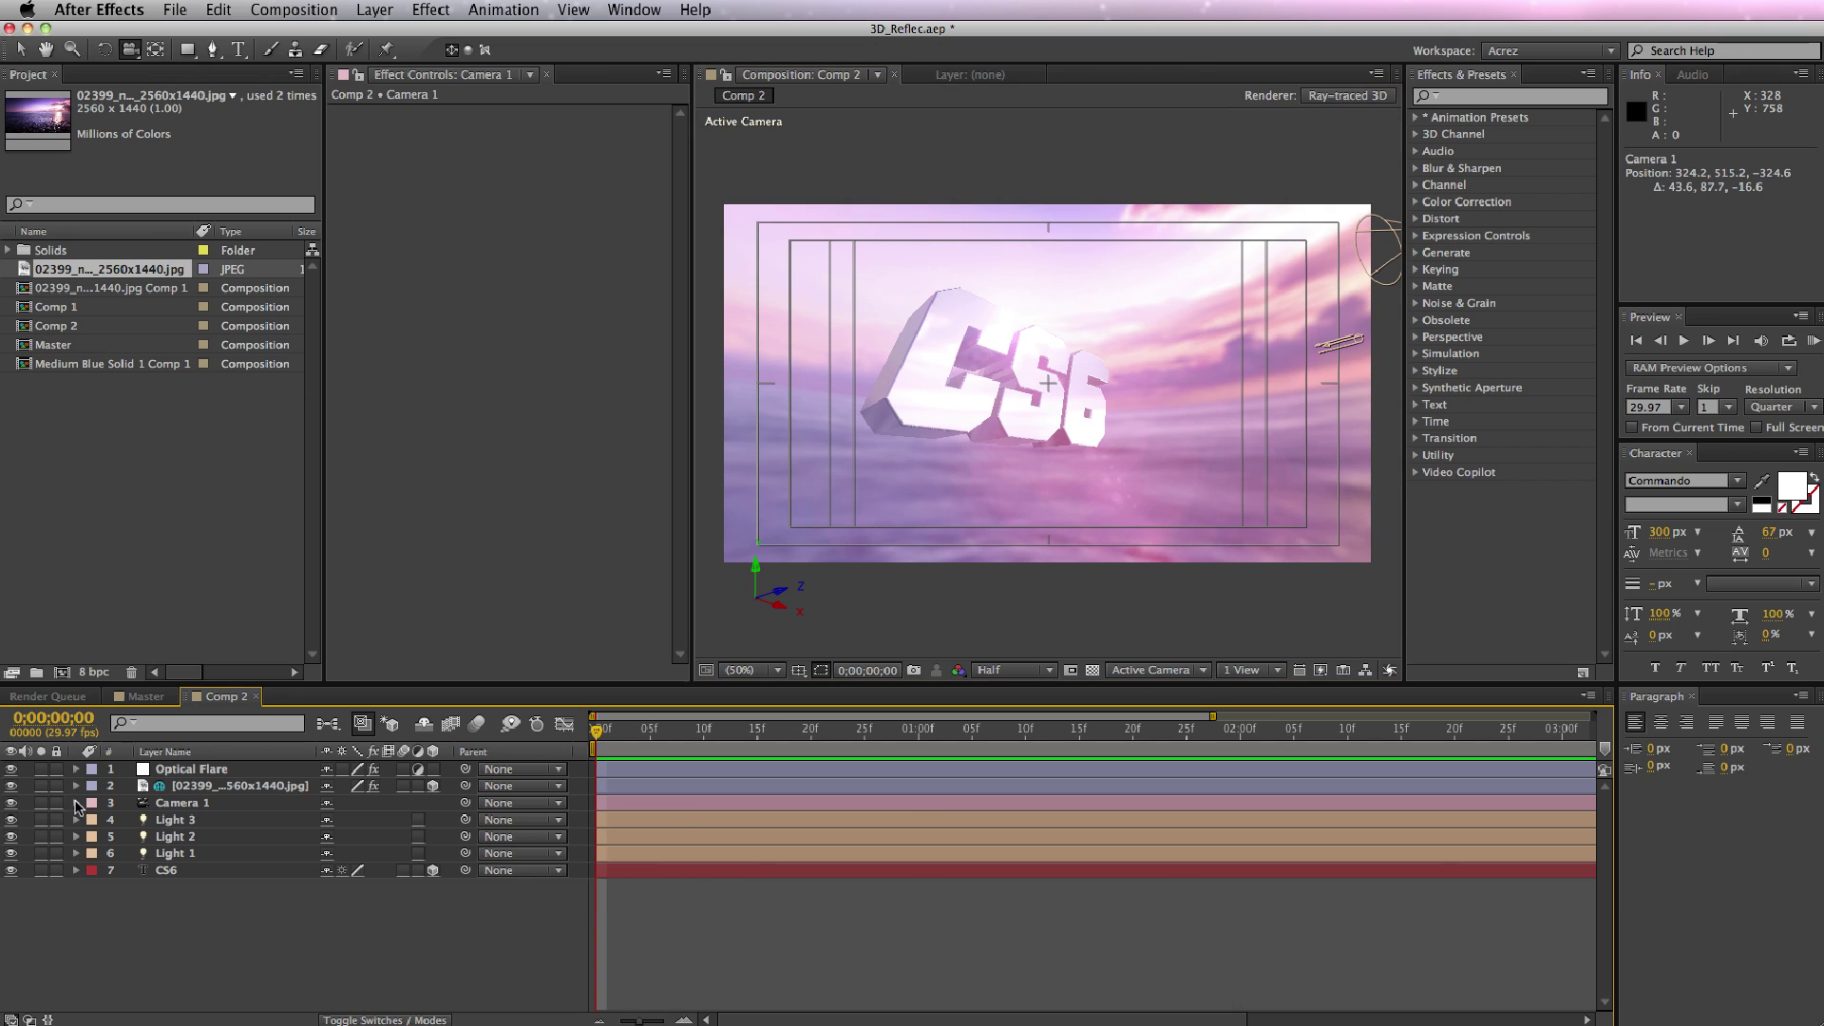
{"action": "left_click", "coordinate": [76, 804]}
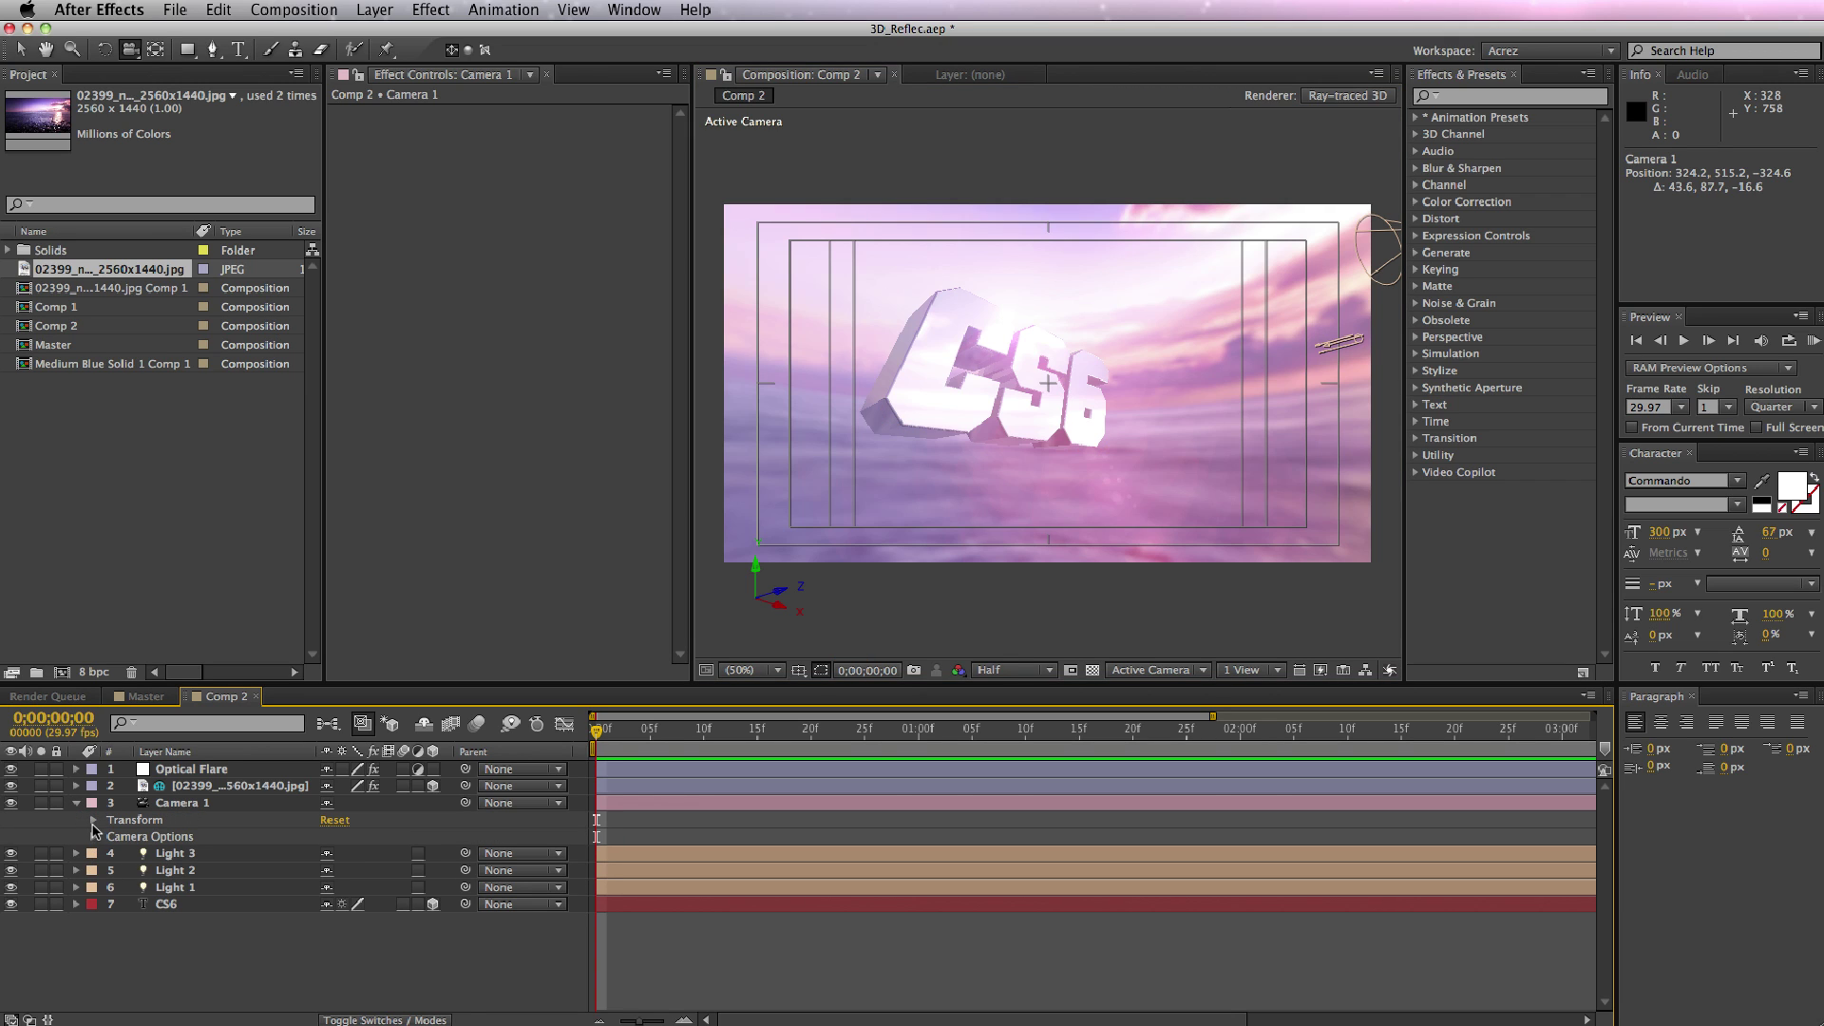
{"action": "left_click", "coordinate": [93, 821]}
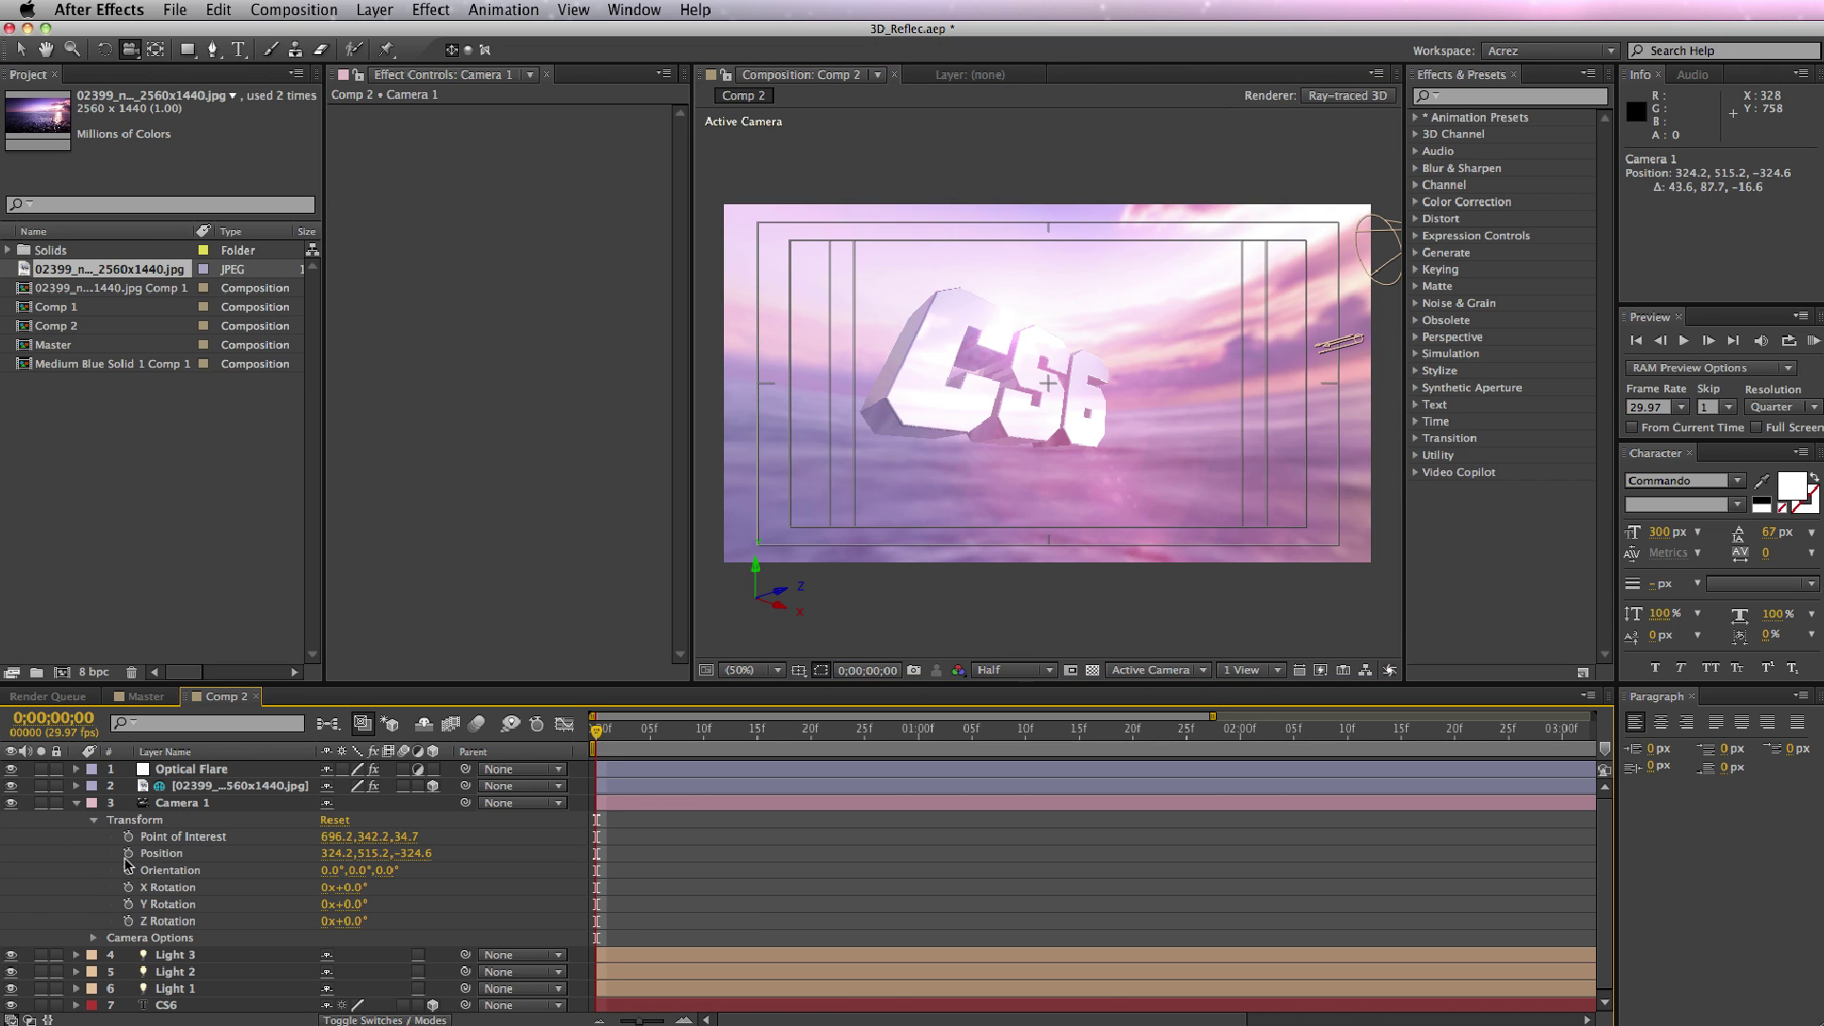
{"action": "left_click", "coordinate": [129, 854]}
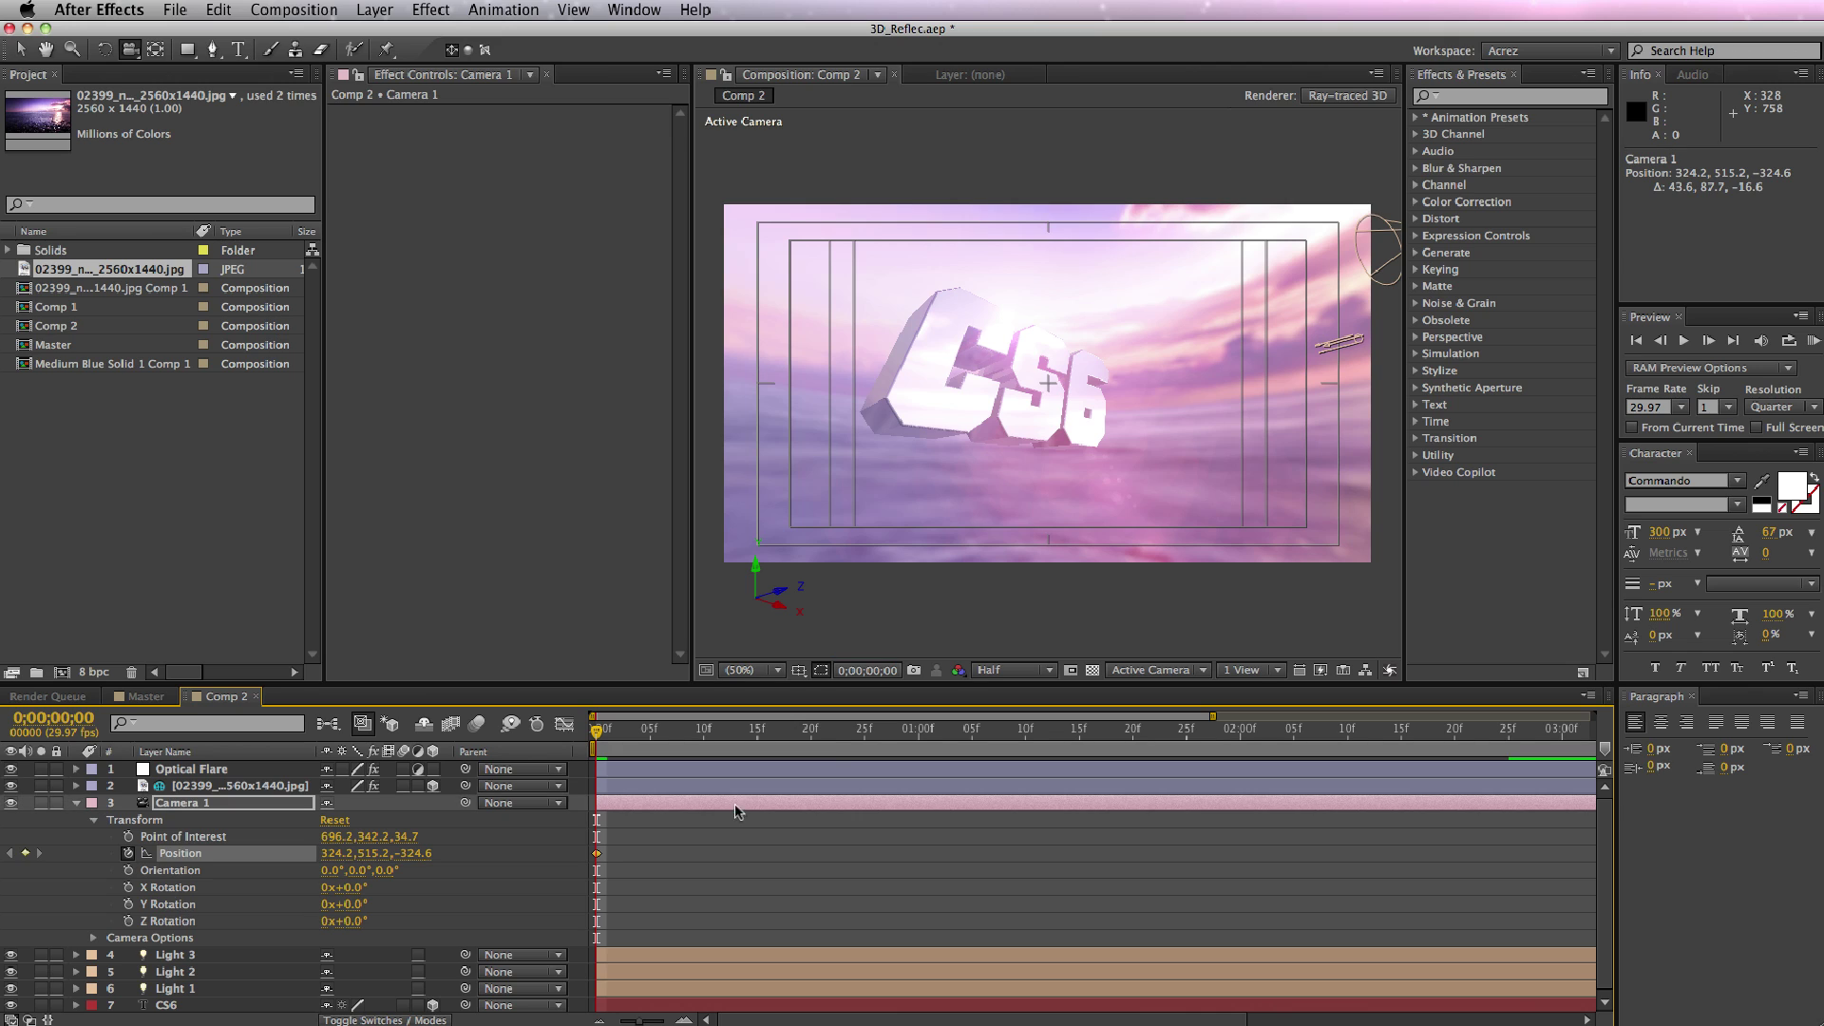
Add a second camera position keyframe at 0;00;02;00 by orbiting to the text's other side, about 999, 280, -414.
{"action": "left_click", "coordinate": [824, 734]}
{"action": "left_click_drag", "start_coordinate": [824, 737], "coordinate": [1241, 779]}
{"action": "left_click_drag", "start_coordinate": [1121, 385], "coordinate": [992, 411]}
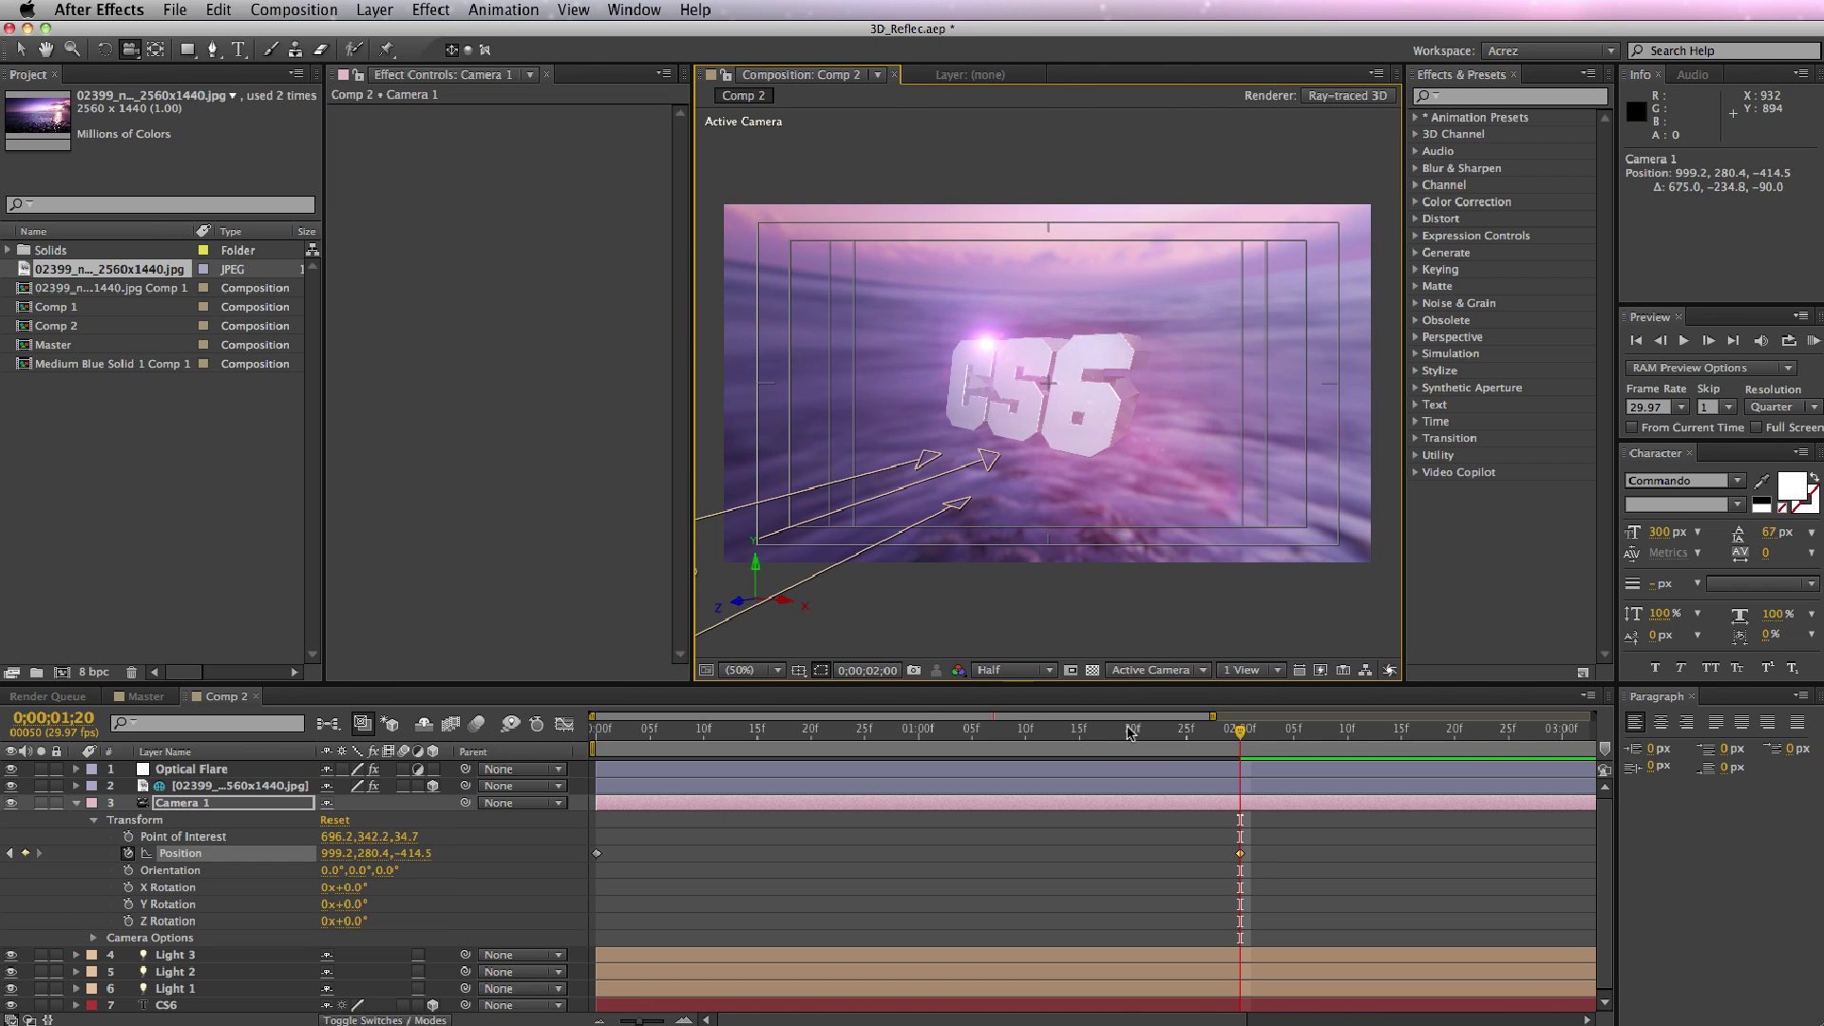
Set the work area to end at 0;00;01;29 and scrub through the camera move.
{"action": "left_click_drag", "start_coordinate": [1131, 731], "coordinate": [879, 747]}
{"action": "key", "text": "n"}
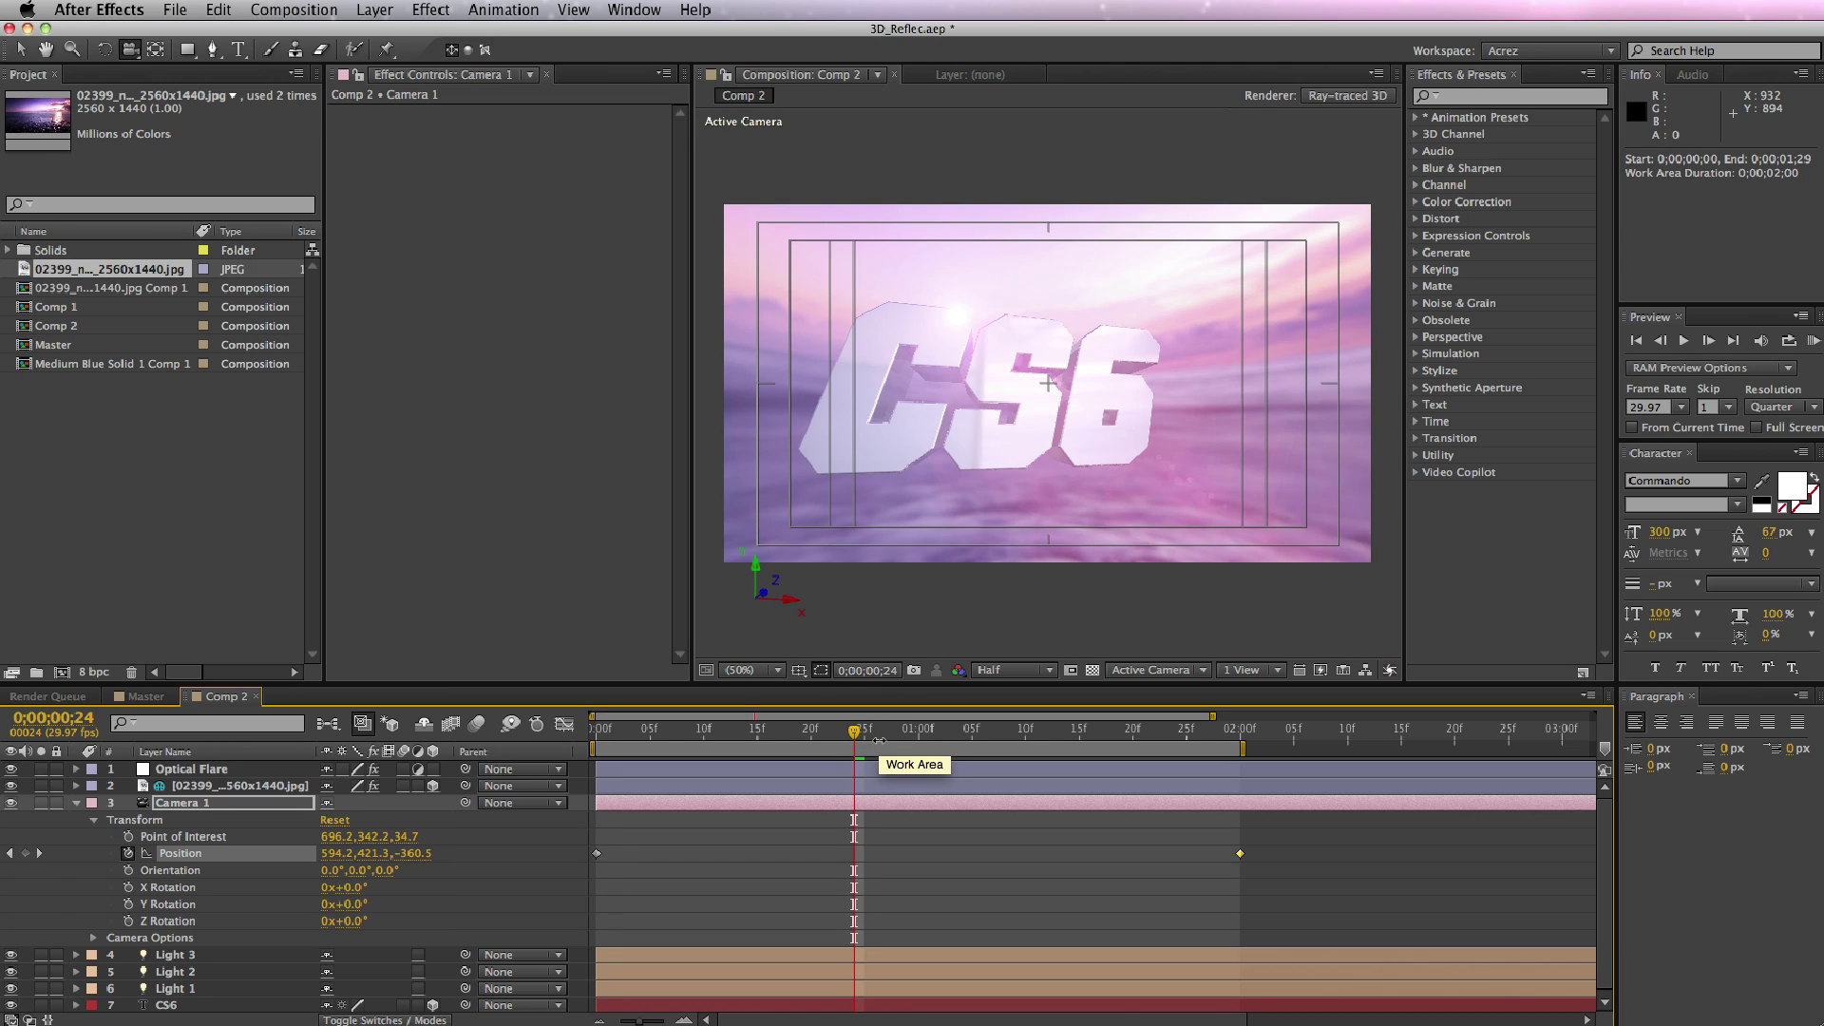